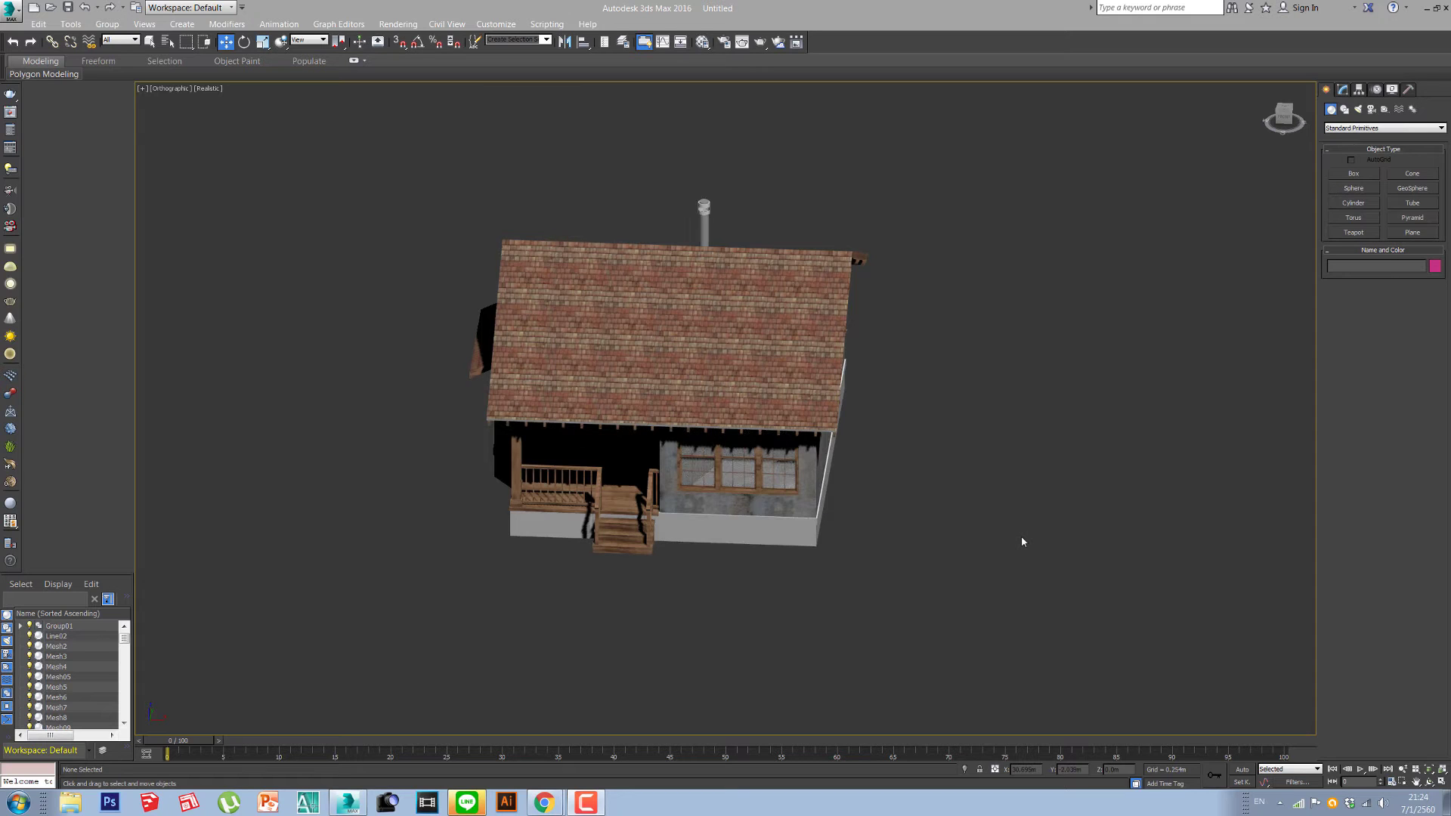
# Step: Orbit around the cottage to a higher, near front-on view
pyautogui.keyDown('alt'); pyautogui.moveTo(911, 568); pyautogui.dragTo(677, 560, button='middle'); pyautogui.keyUp('alt')
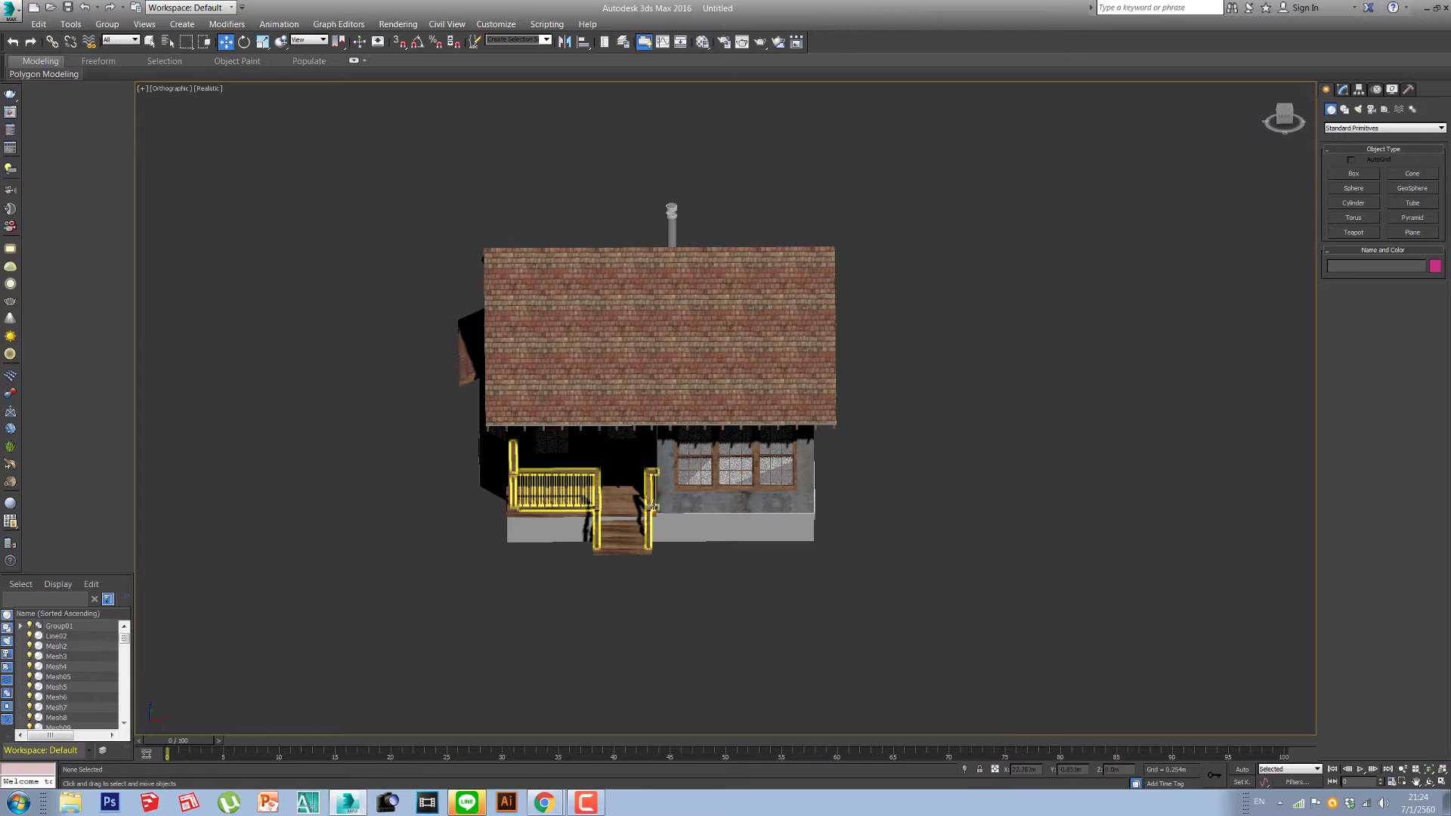
pyautogui.keyDown('alt'); pyautogui.moveTo(612, 514); pyautogui.dragTo(700, 194, button='middle'); pyautogui.keyUp('alt')
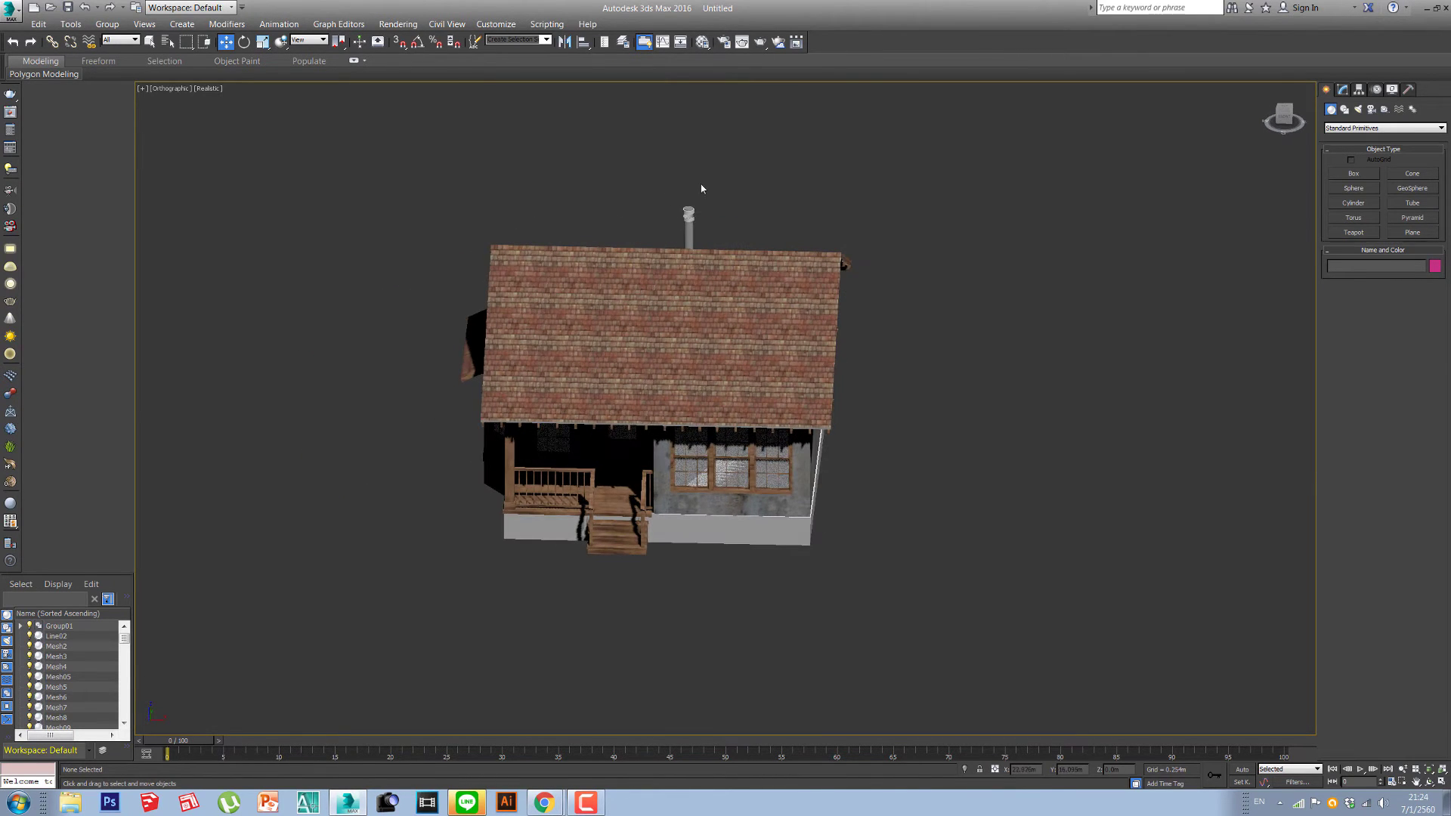
pyautogui.keyDown('alt'); pyautogui.moveTo(756, 257); pyautogui.dragTo(689, 321, button='middle'); pyautogui.keyUp('alt')
pyautogui.scroll(5, 689, 321)
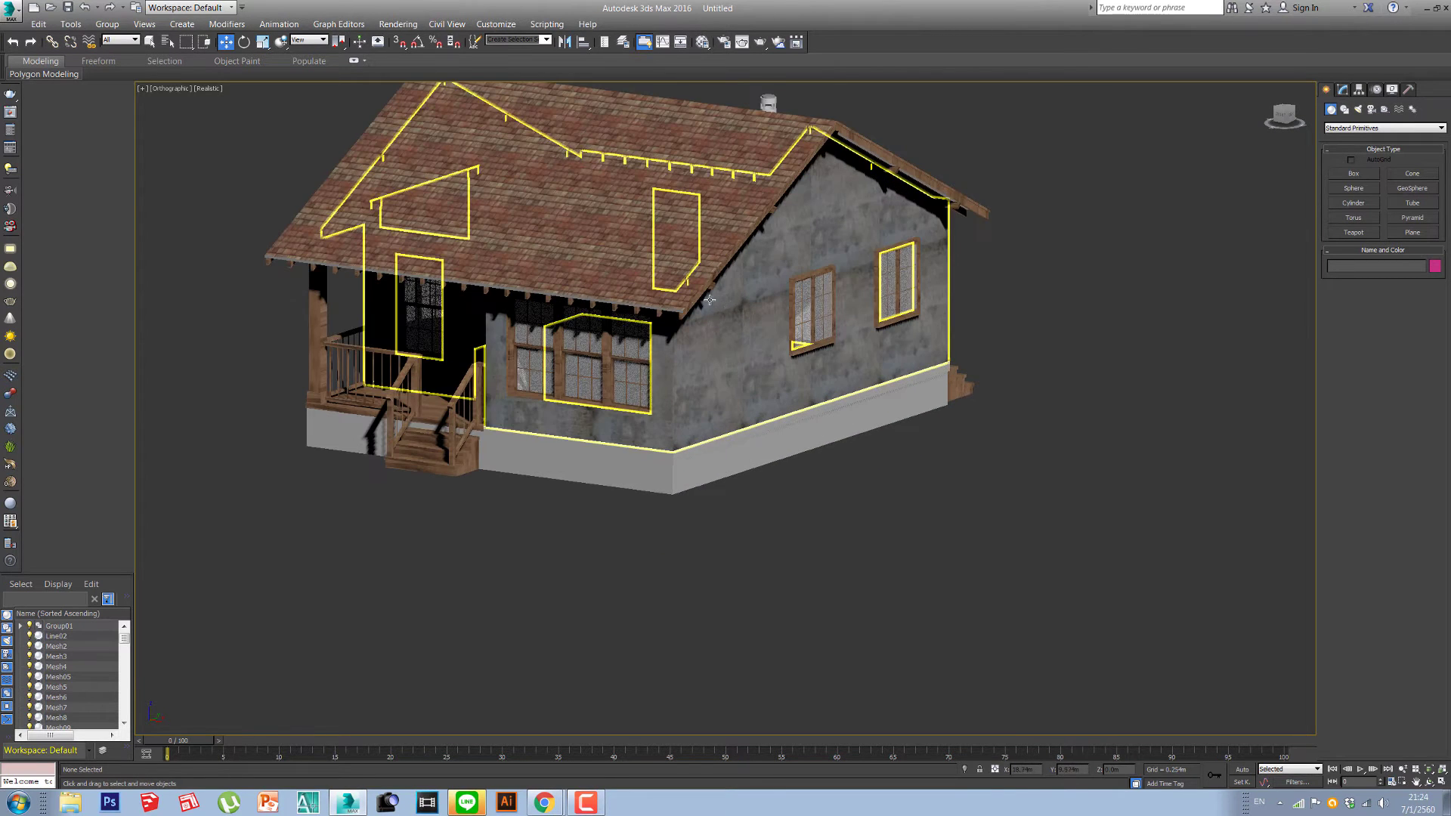
pyautogui.keyDown('alt'); pyautogui.moveTo(668, 301); pyautogui.dragTo(680, 359, button='middle'); pyautogui.keyUp('alt')
pyautogui.keyDown('alt'); pyautogui.moveTo(868, 324); pyautogui.dragTo(756, 340, button='middle'); pyautogui.keyUp('alt')
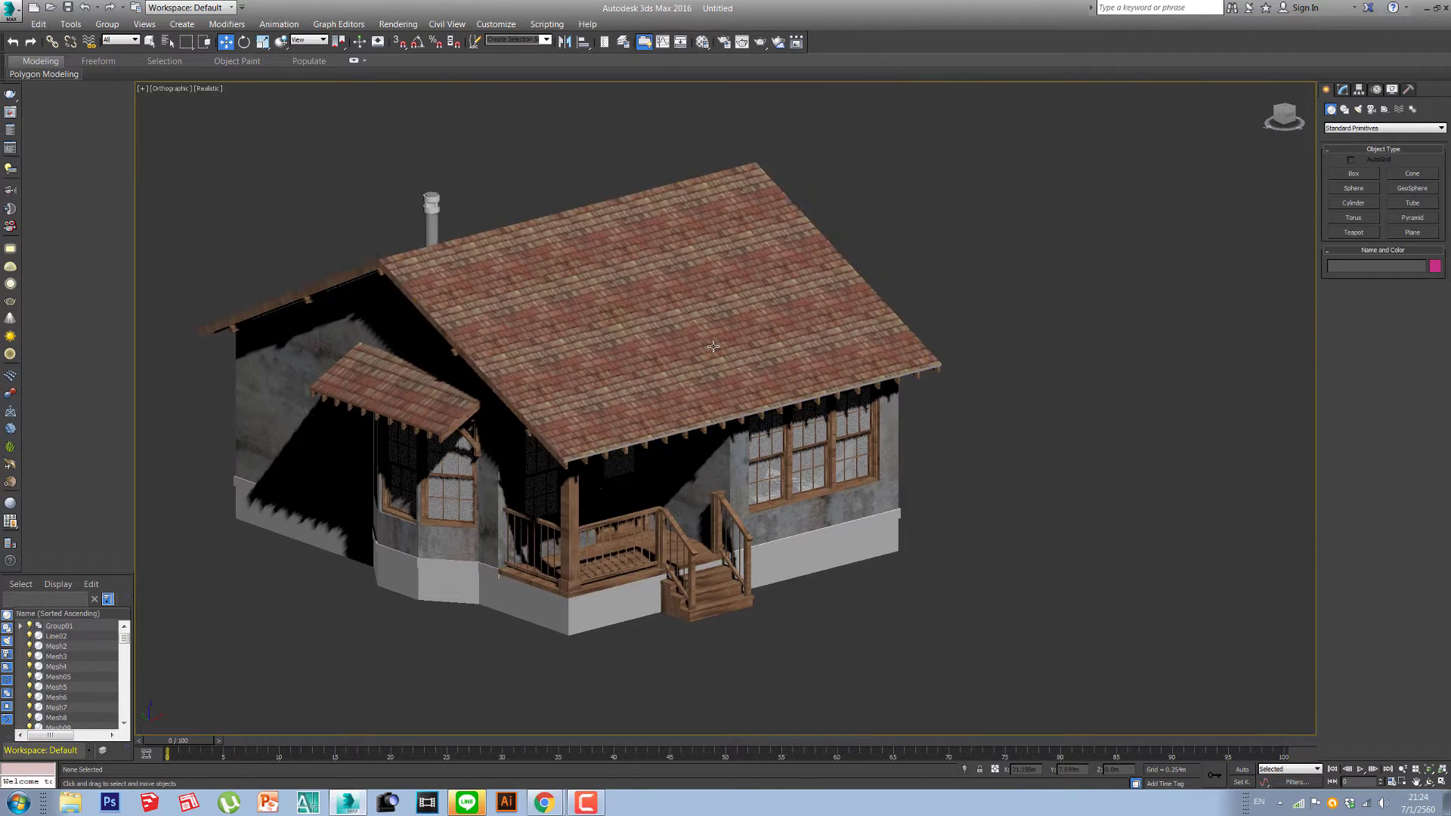
pyautogui.keyDown('alt'); pyautogui.moveTo(819, 285); pyautogui.dragTo(701, 330, button='middle'); pyautogui.keyUp('alt')
# Step: Sample the wall's material into an empty Material Editor slot
pyautogui.press('m')
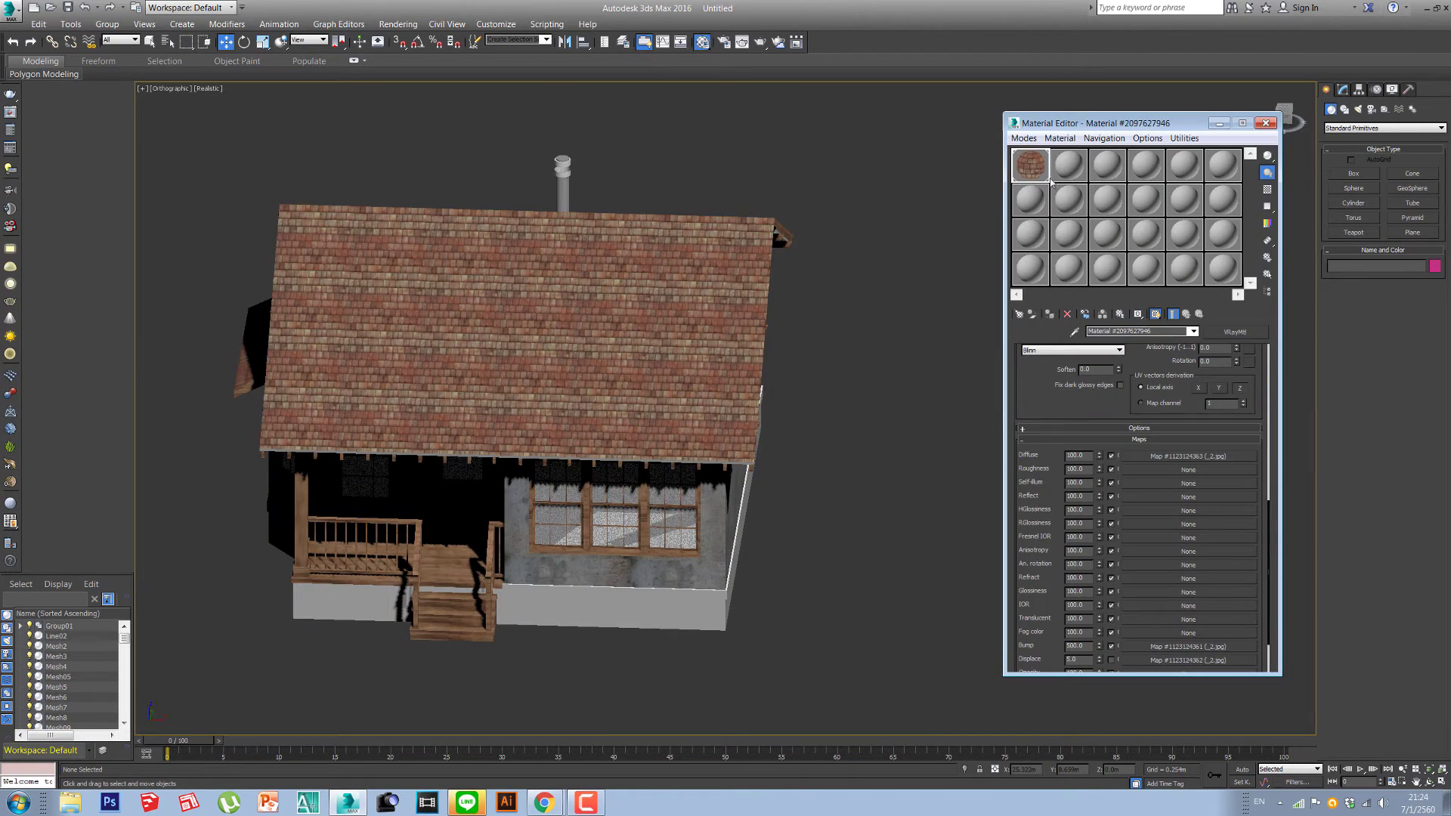
pyautogui.click(1068, 167)
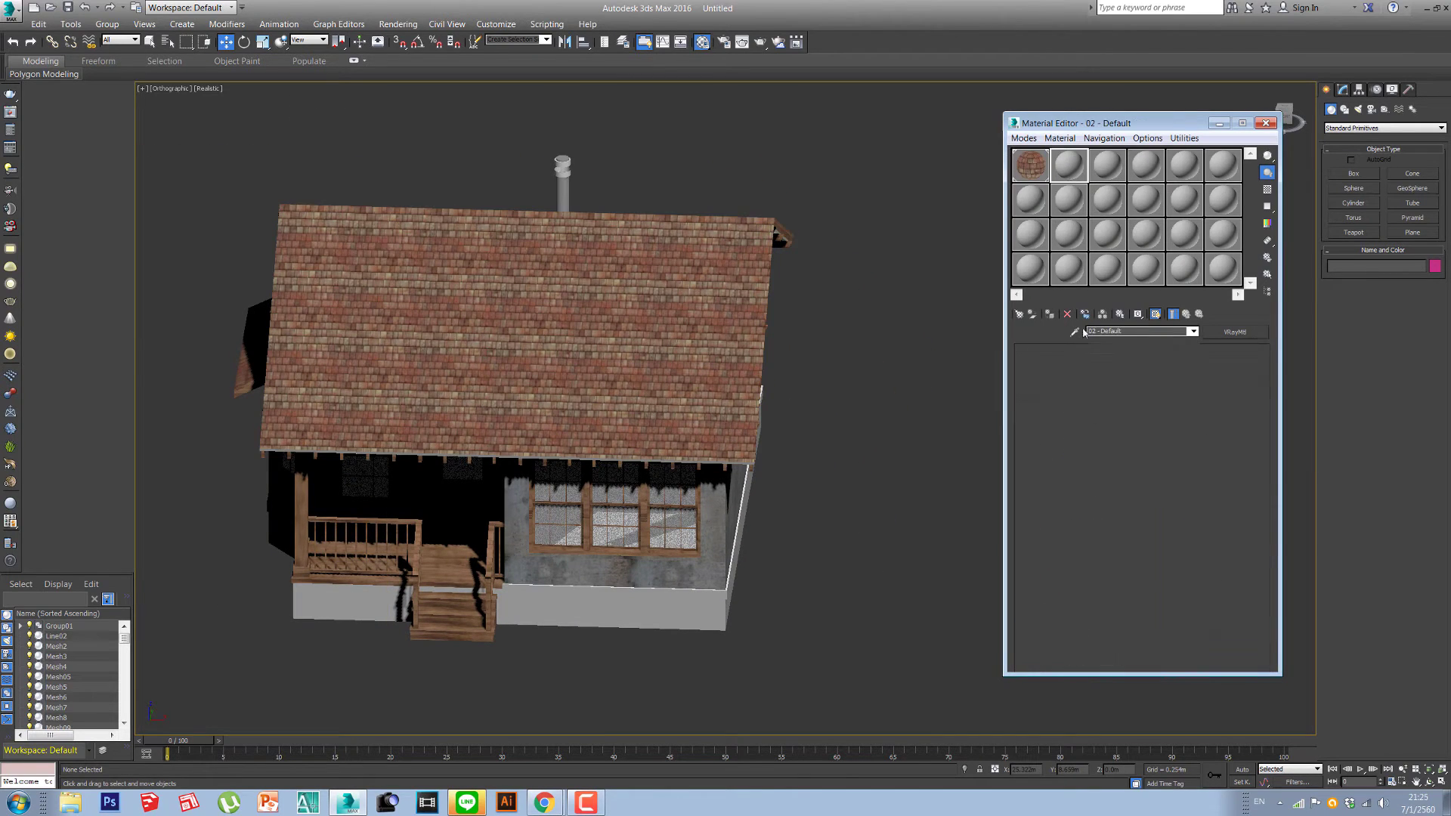
pyautogui.click(662, 560)
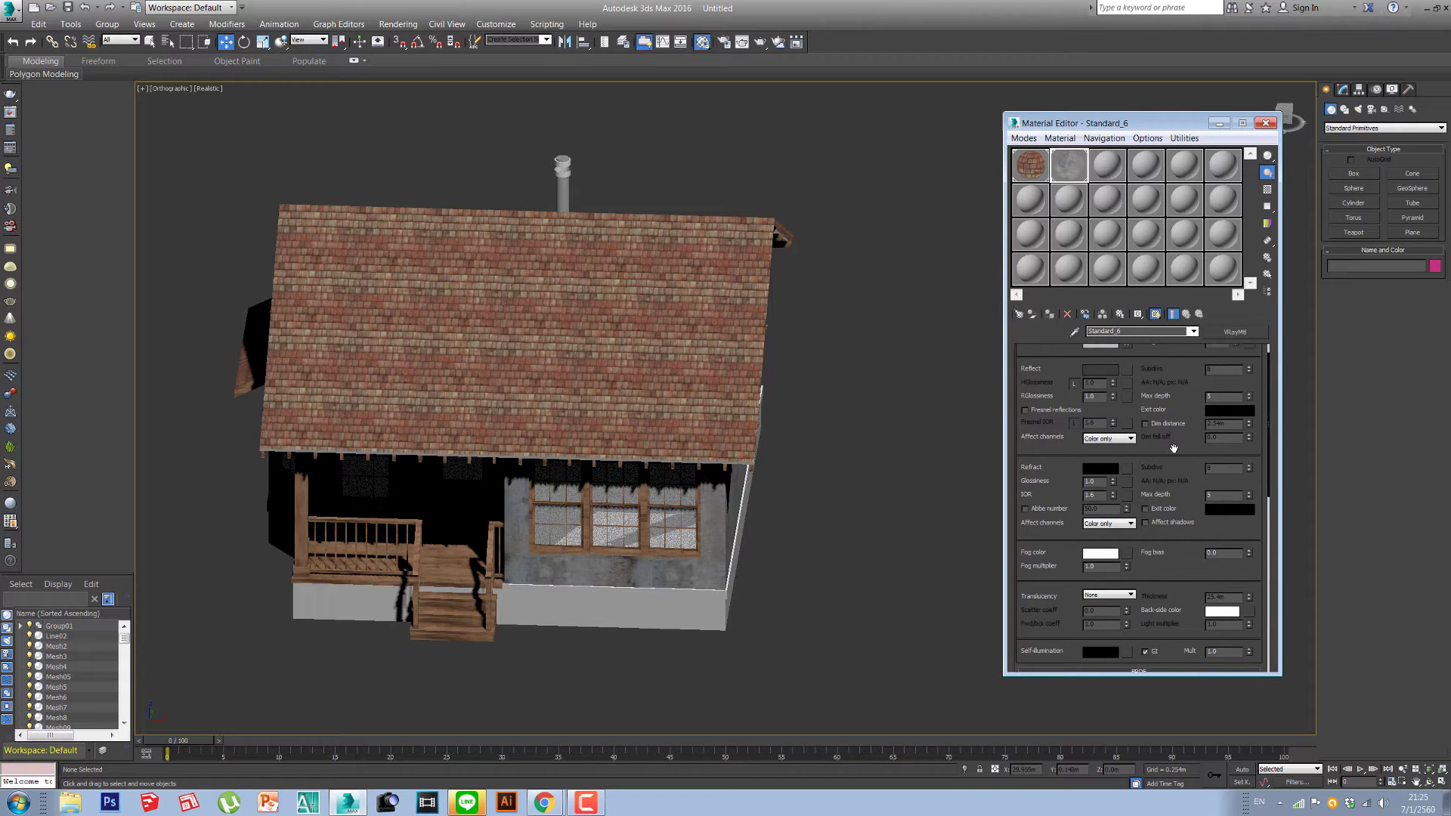
pyautogui.scroll(2, 1180, 583)
pyautogui.scroll(-10, 1072, 516)
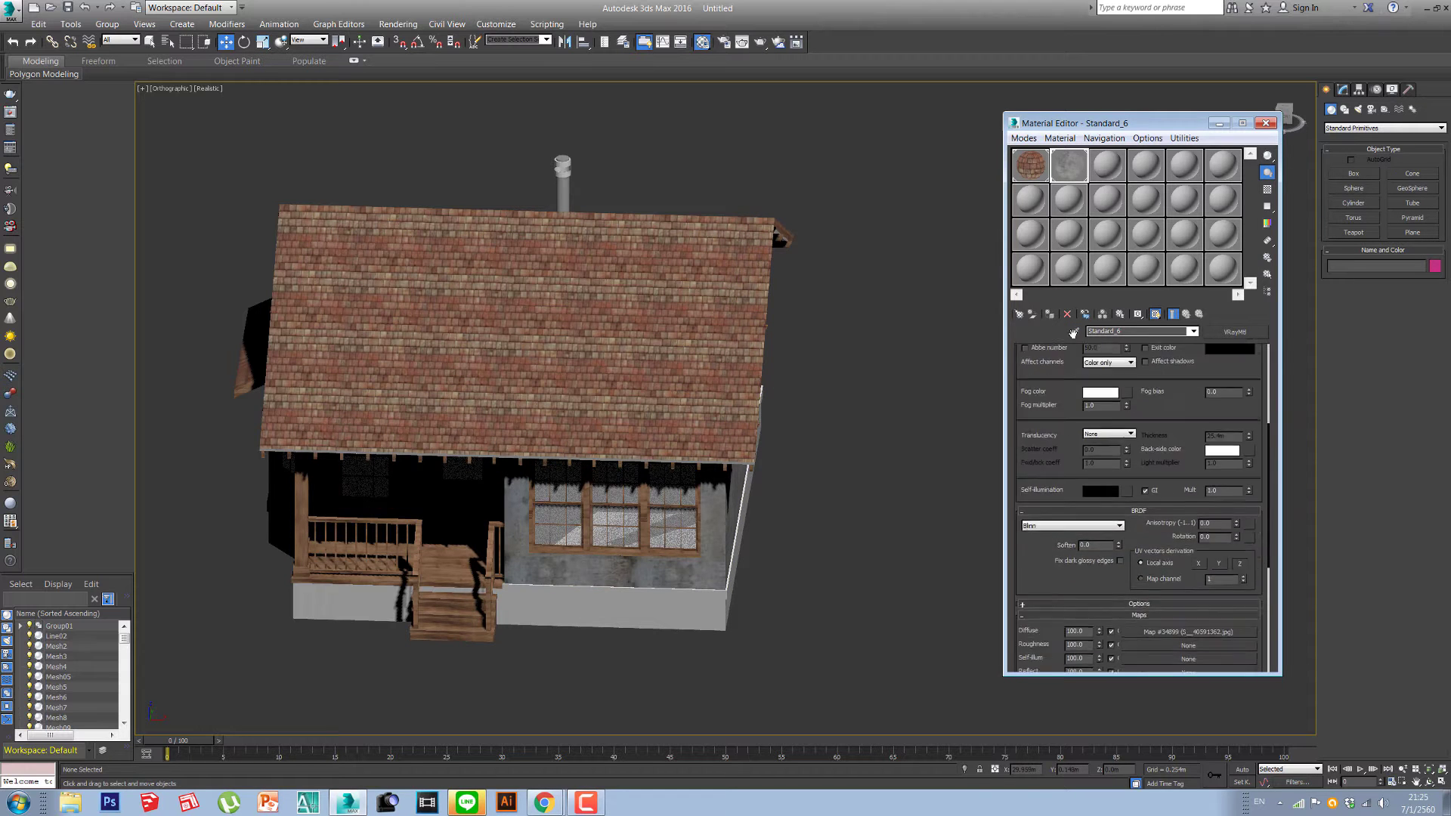
pyautogui.scroll(5, 1051, 417)
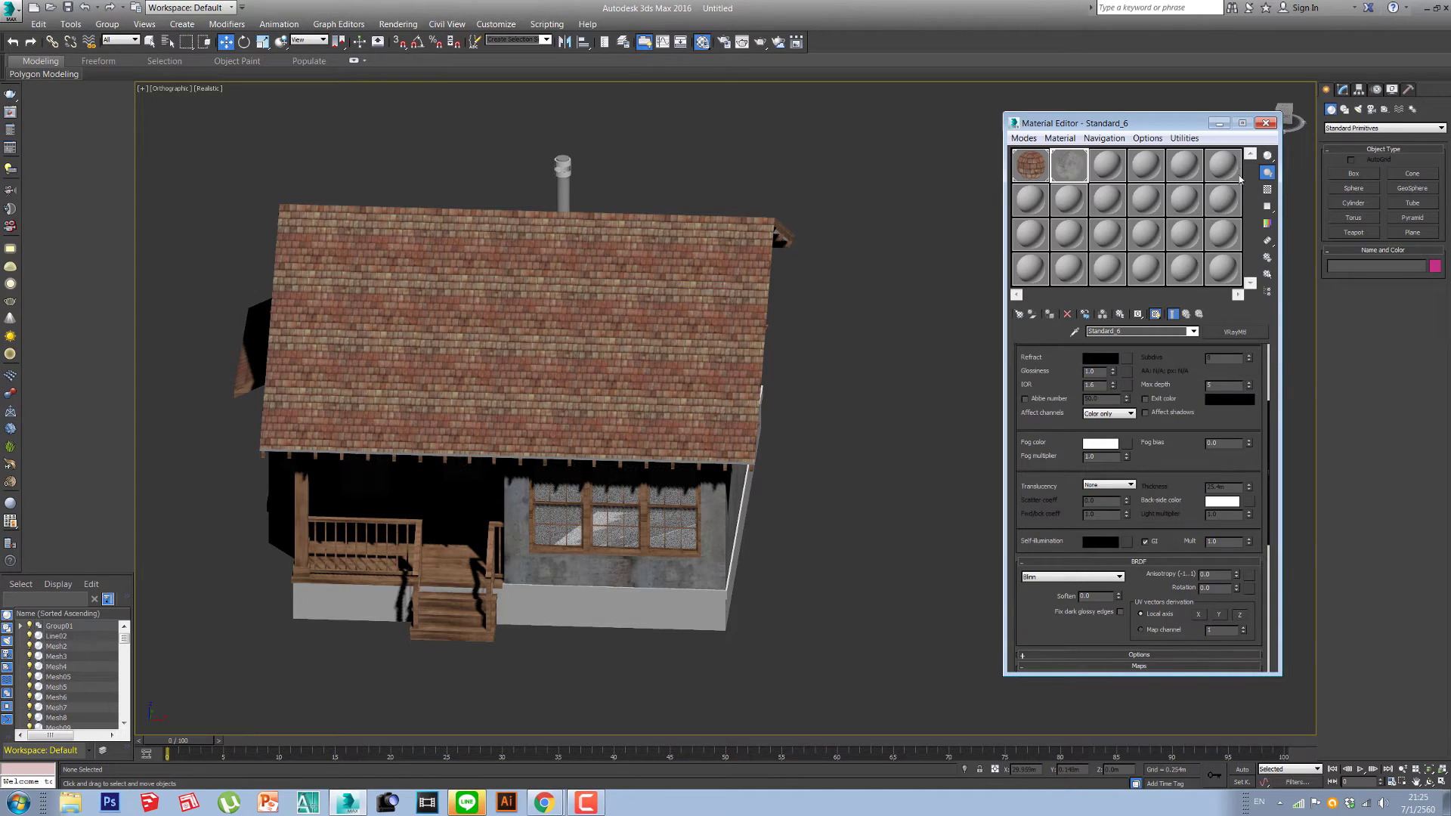
pyautogui.click(1268, 123)
# Step: Make V-Ray Adv the current renderer and lock the 640×480 output's image aspect at 1.33333
pyautogui.press('z')
pyautogui.keyDown('alt'); pyautogui.moveTo(701, 605); pyautogui.dragTo(717, 478, button='middle'); pyautogui.keyUp('alt')
pyautogui.scroll(4, 717, 479)
pyautogui.scroll(-1, 729, 477)
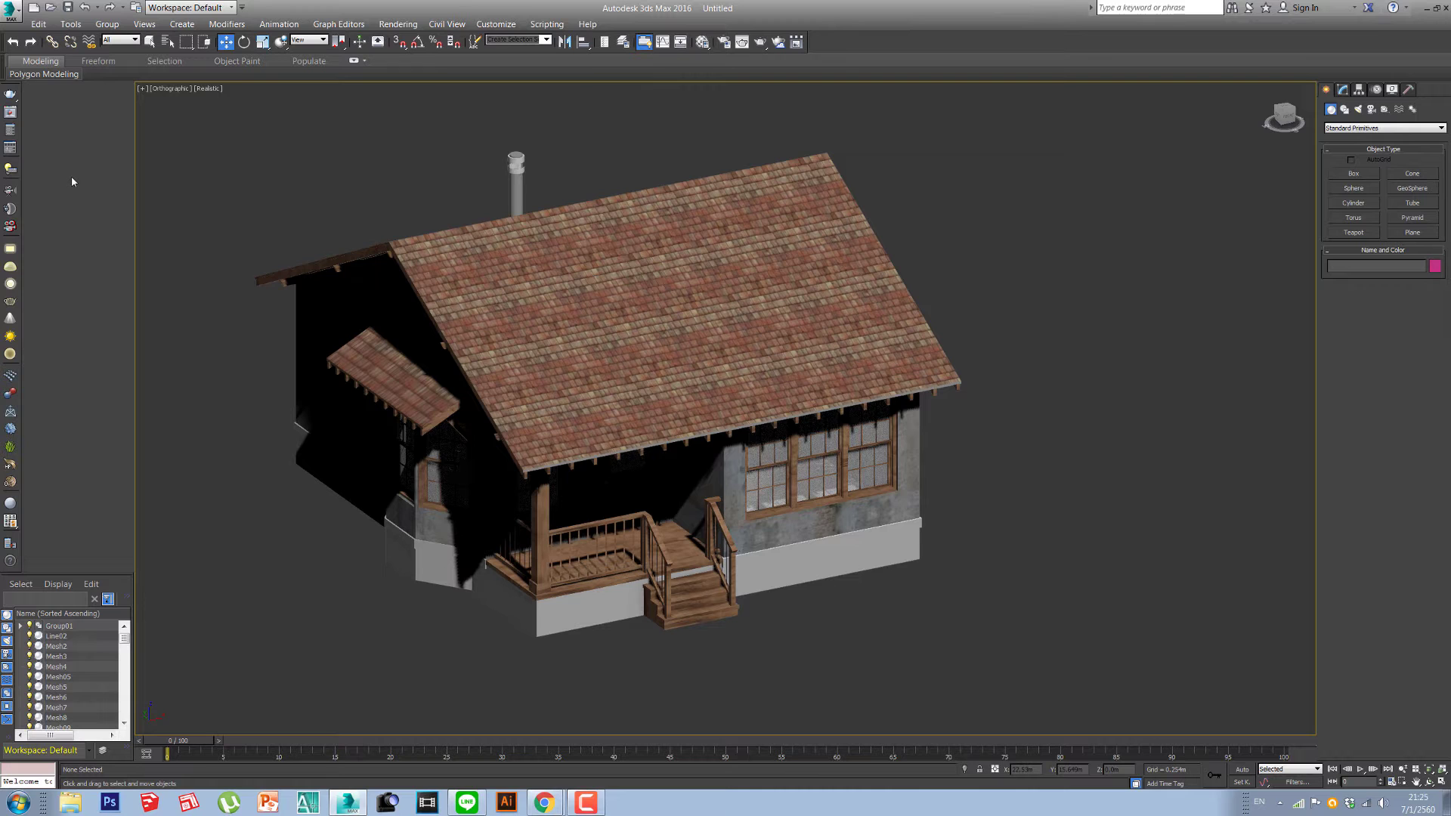
pyautogui.click(12, 133)
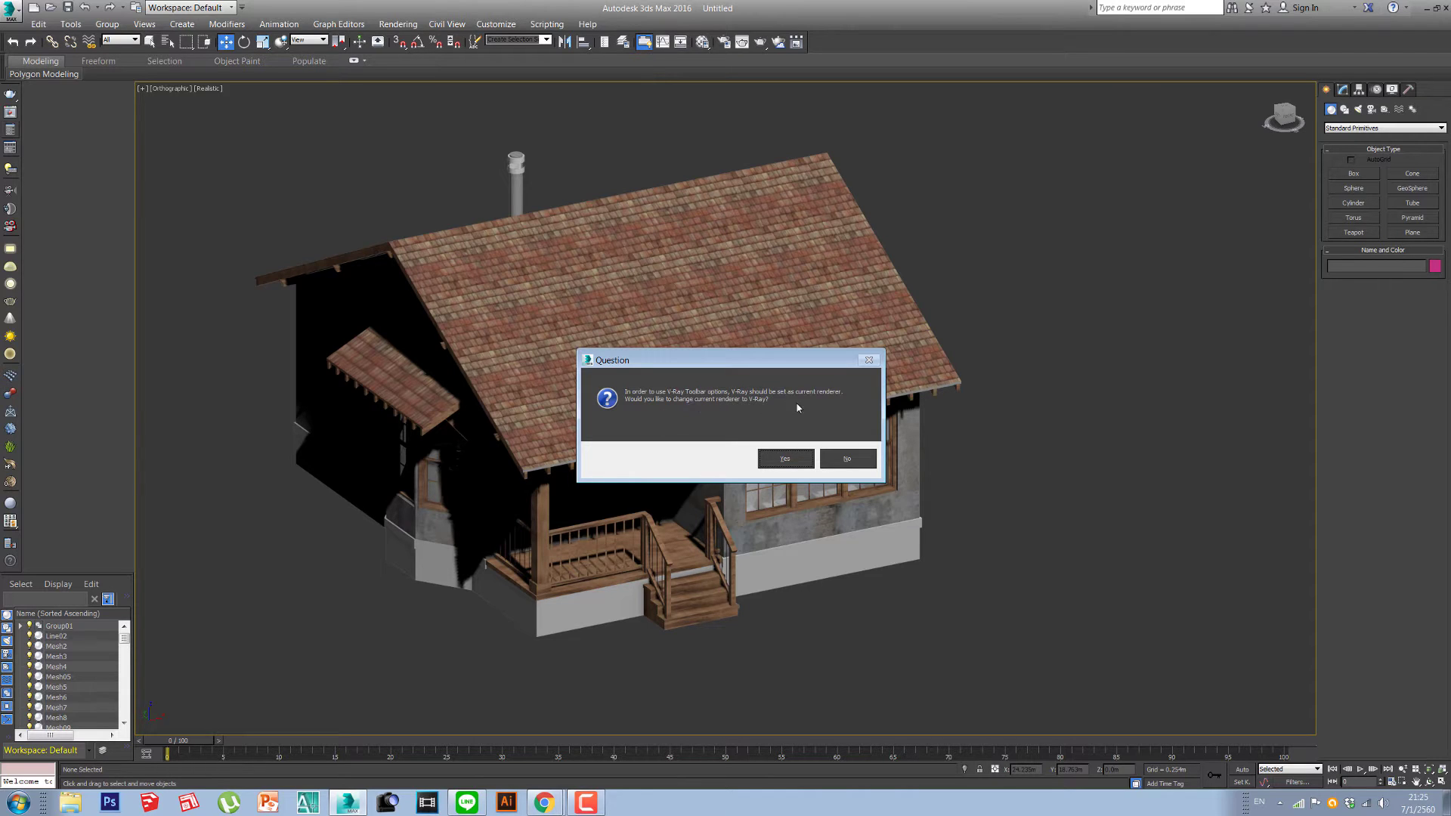
pyautogui.click(785, 458)
pyautogui.moveTo(517, 37); pyautogui.dragTo(823, 88)
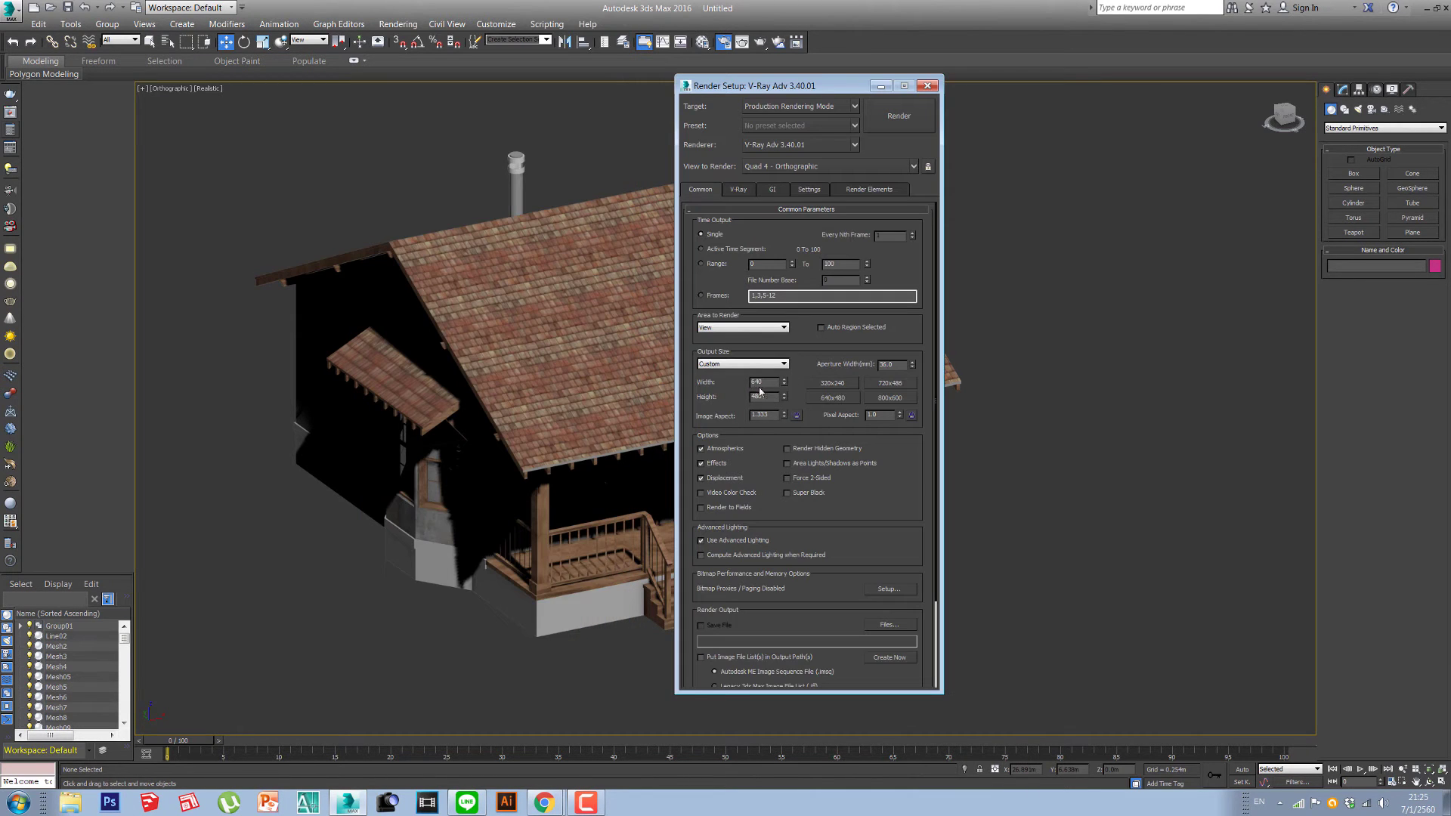
pyautogui.click(796, 415)
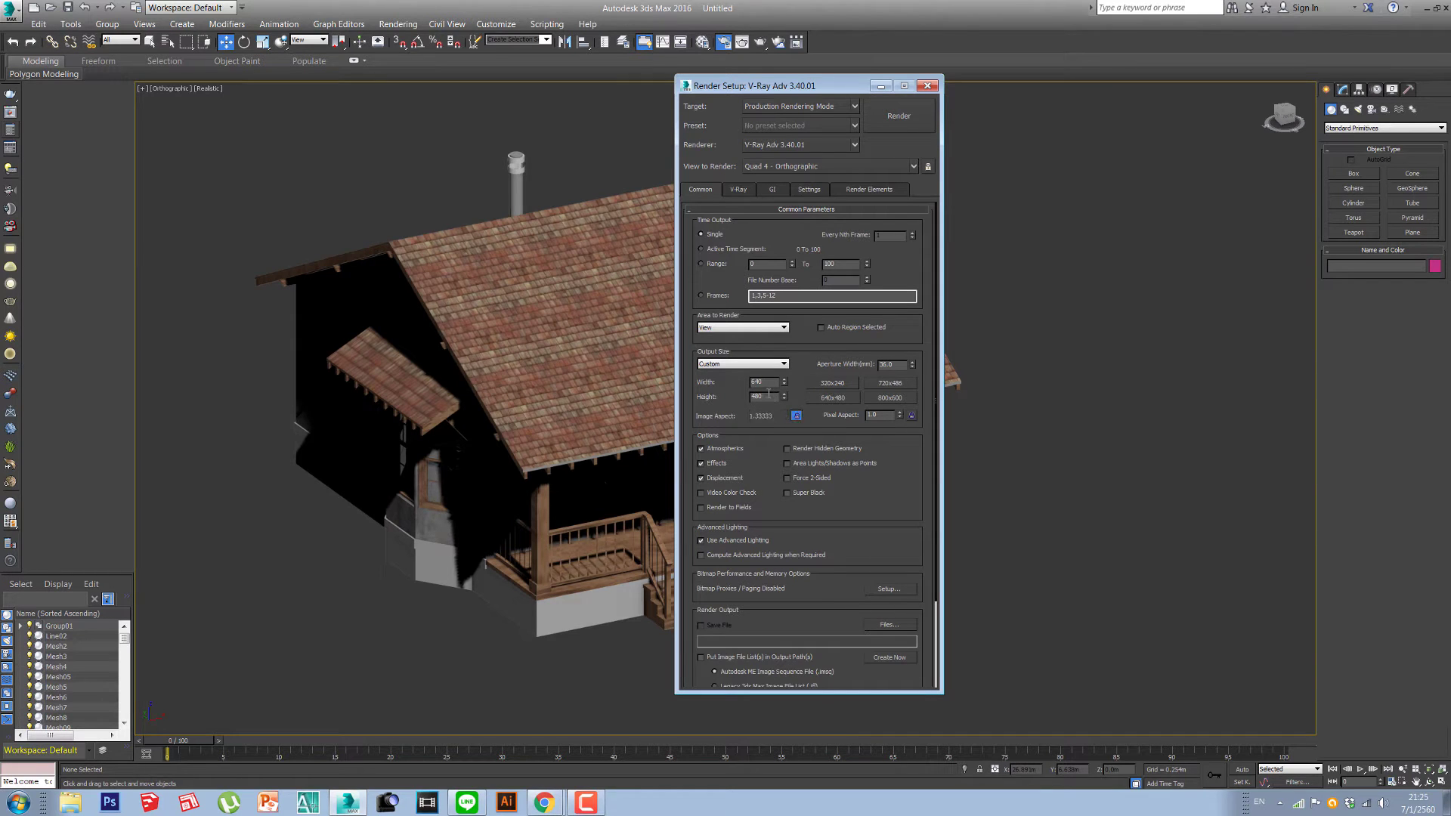
pyautogui.click(928, 86)
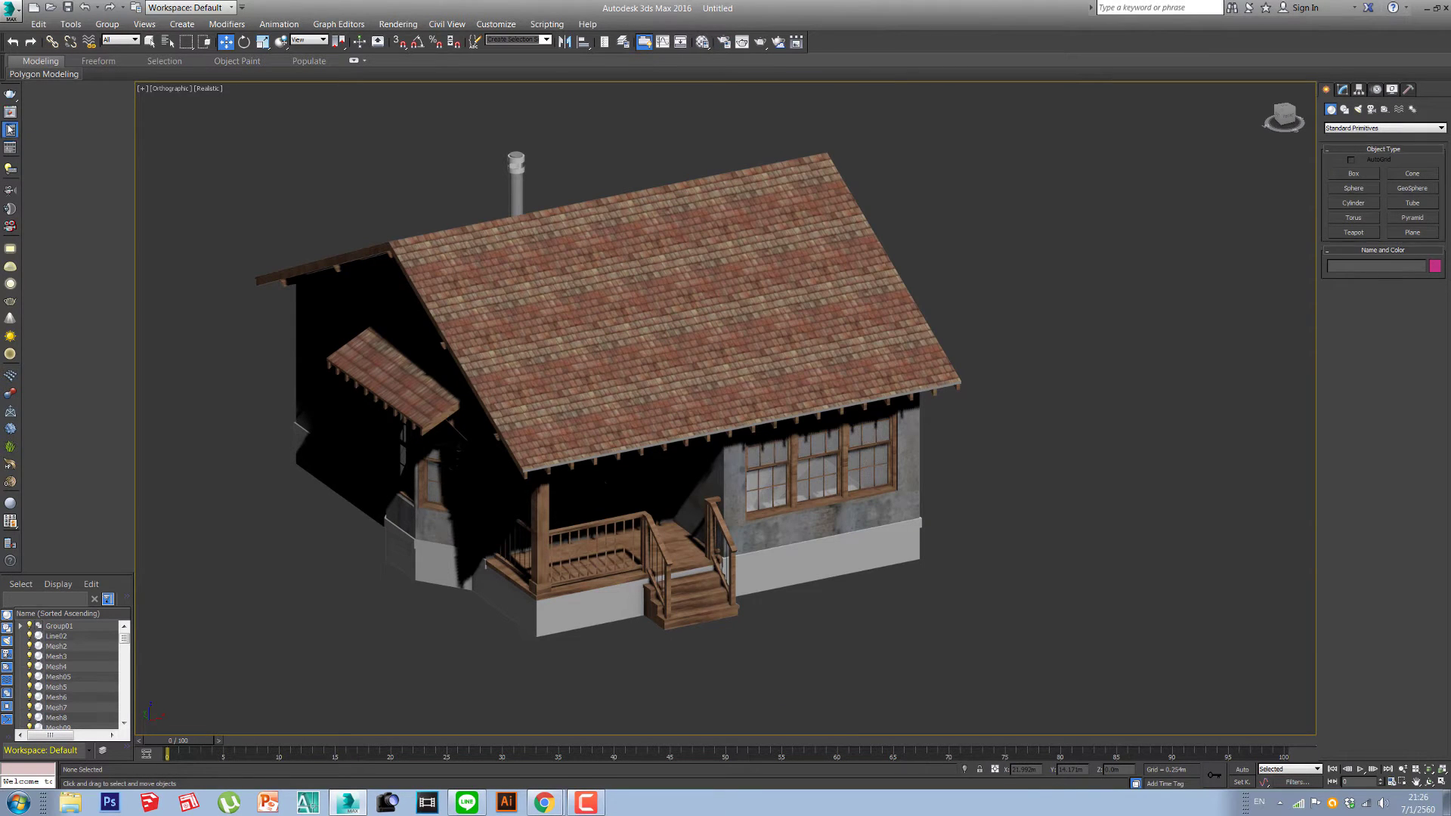
pyautogui.click(11, 162)
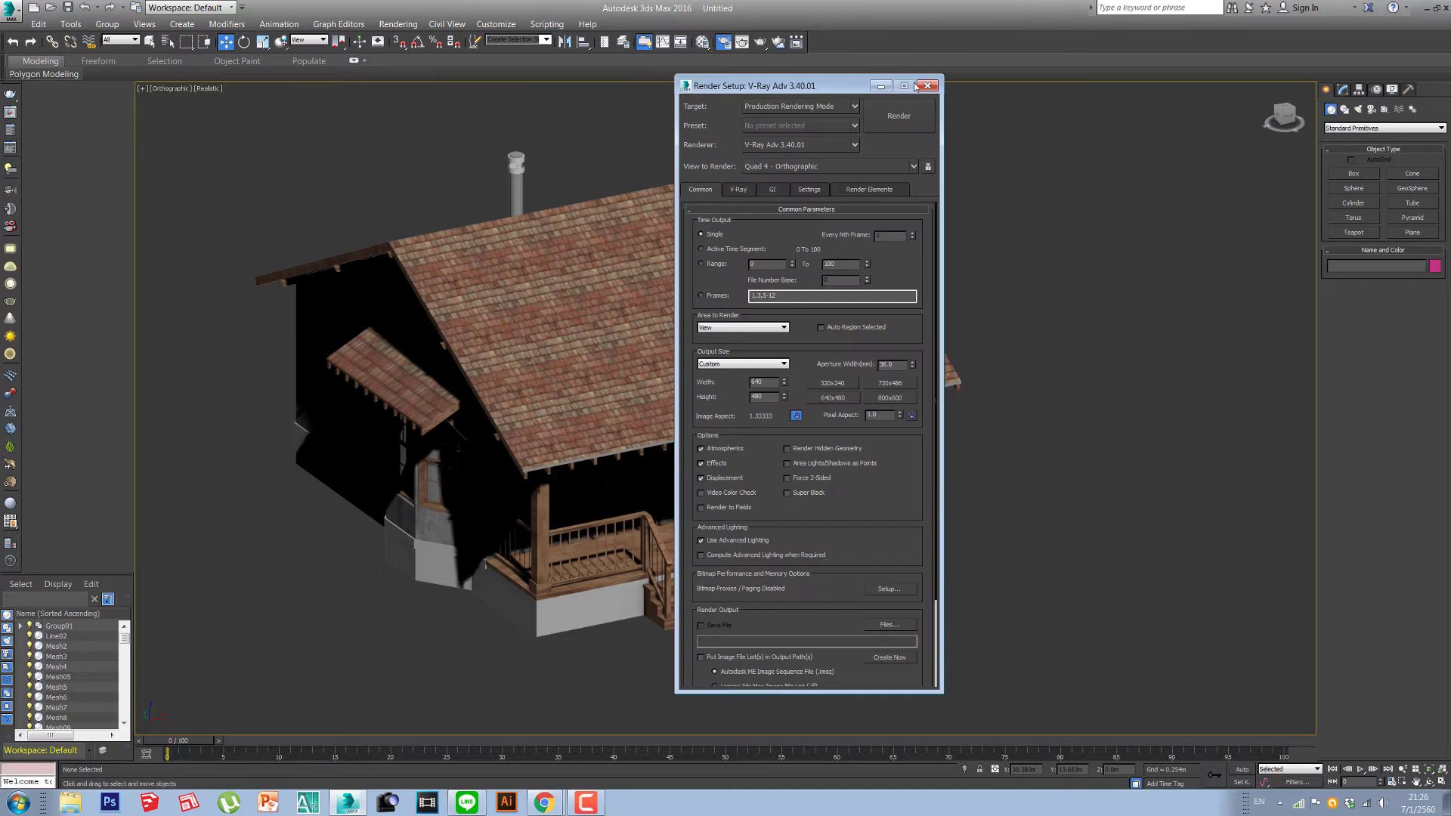
# Step: In V-Ray Quick Settings, compare the presets and settle on ArchViz exterior
pyautogui.click(10, 161)
pyautogui.click(11, 161)
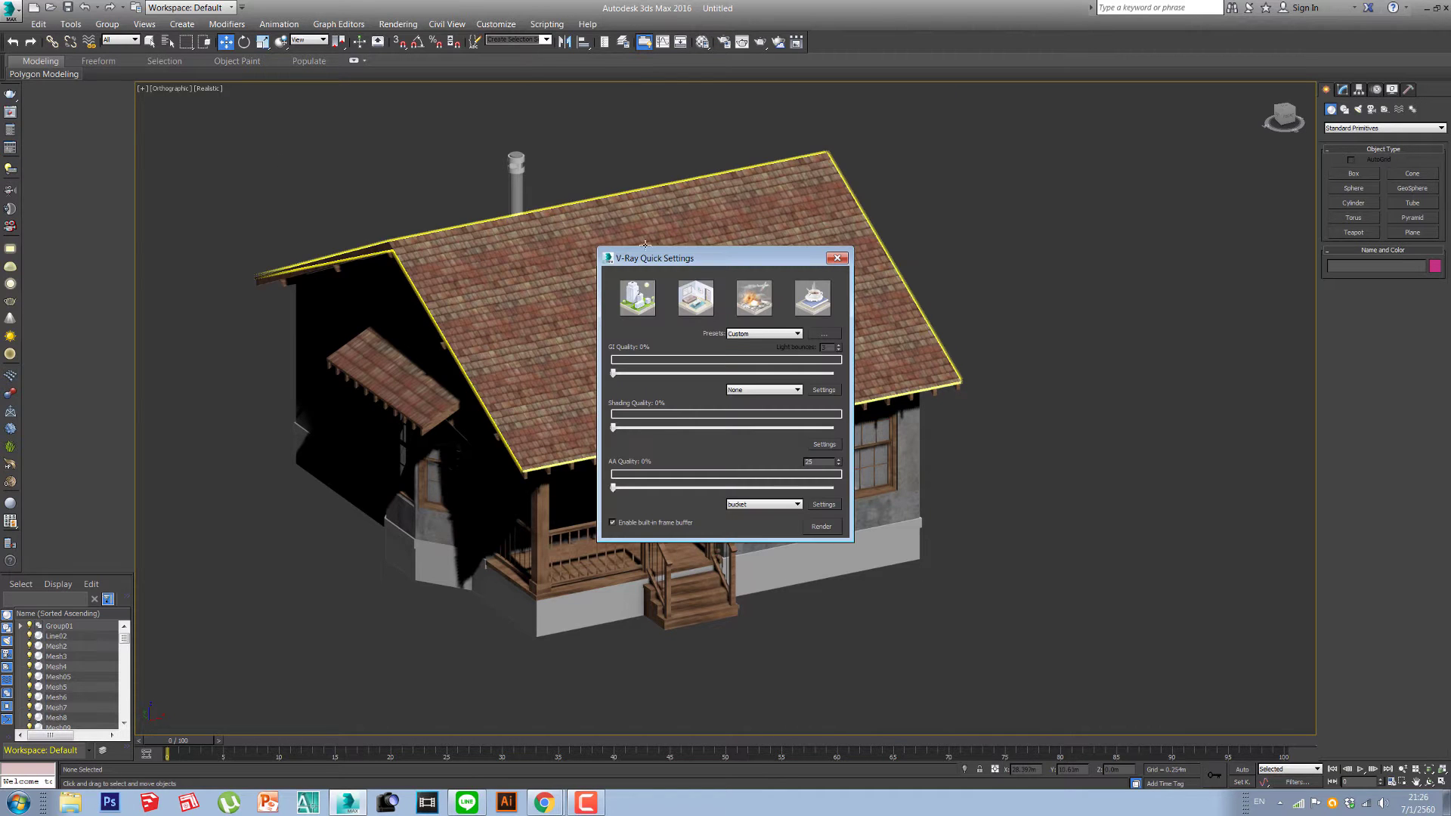
pyautogui.moveTo(733, 264); pyautogui.dragTo(990, 330)
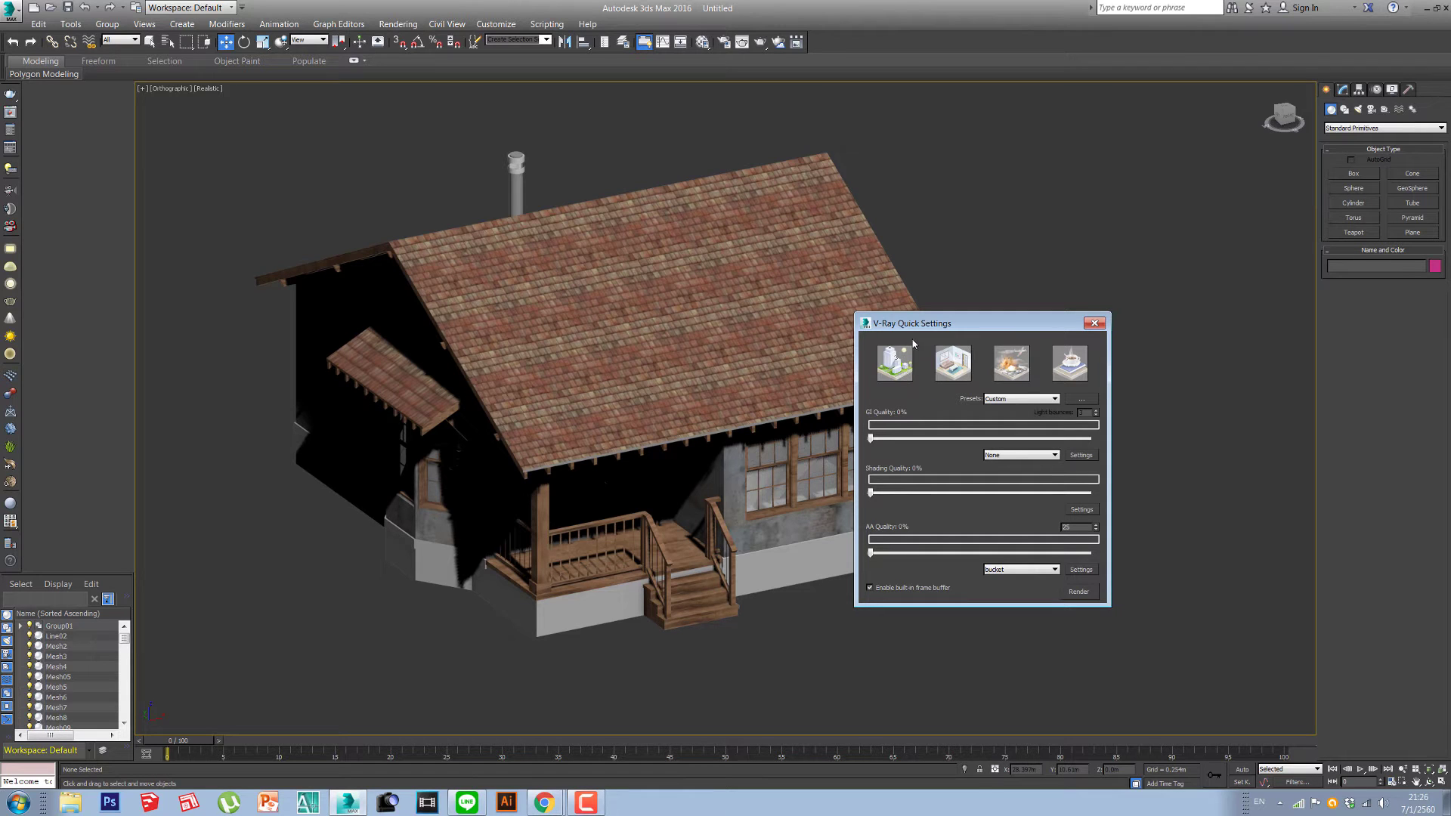
pyautogui.click(903, 364)
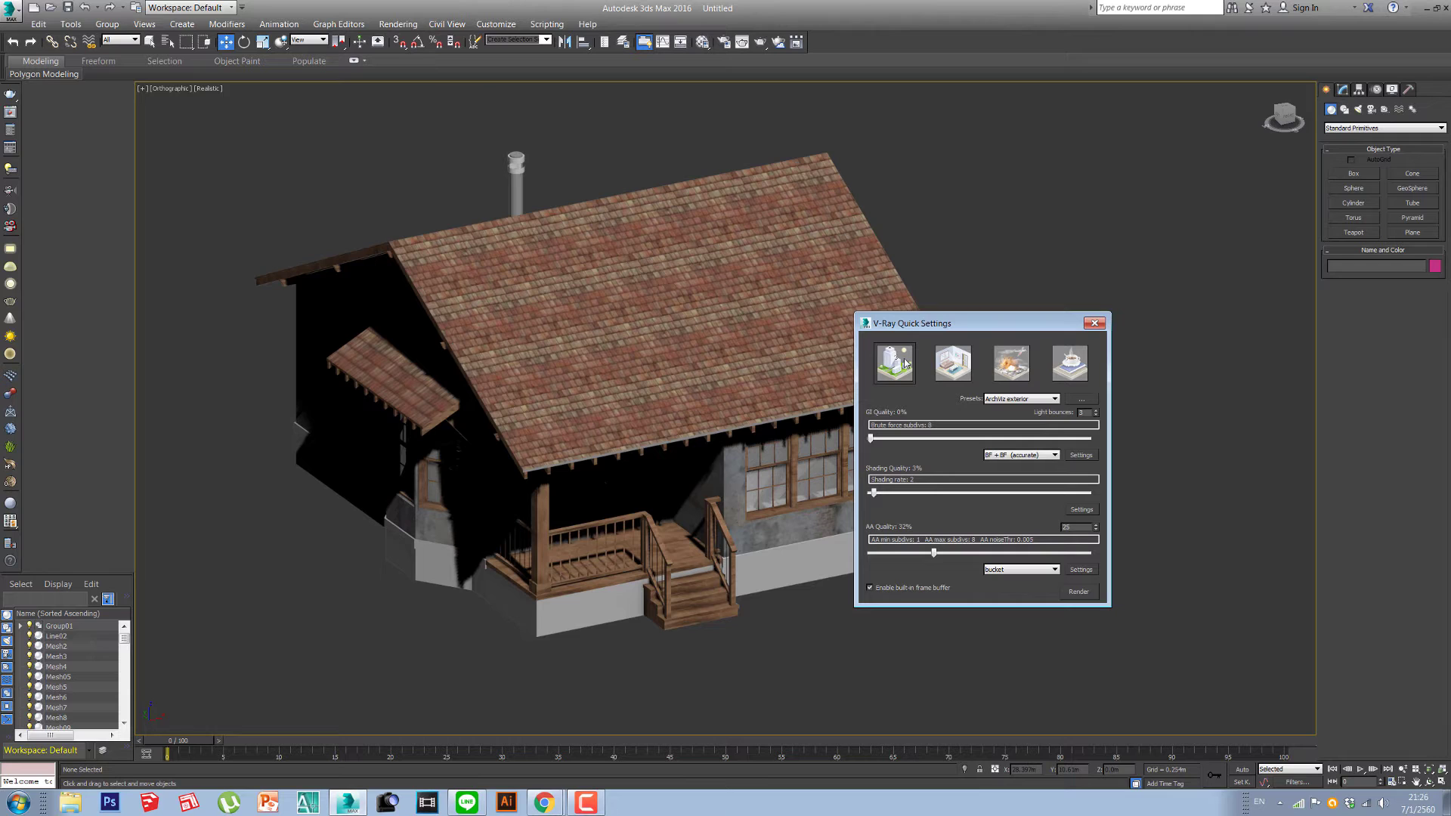
pyautogui.click(952, 377)
pyautogui.click(1006, 369)
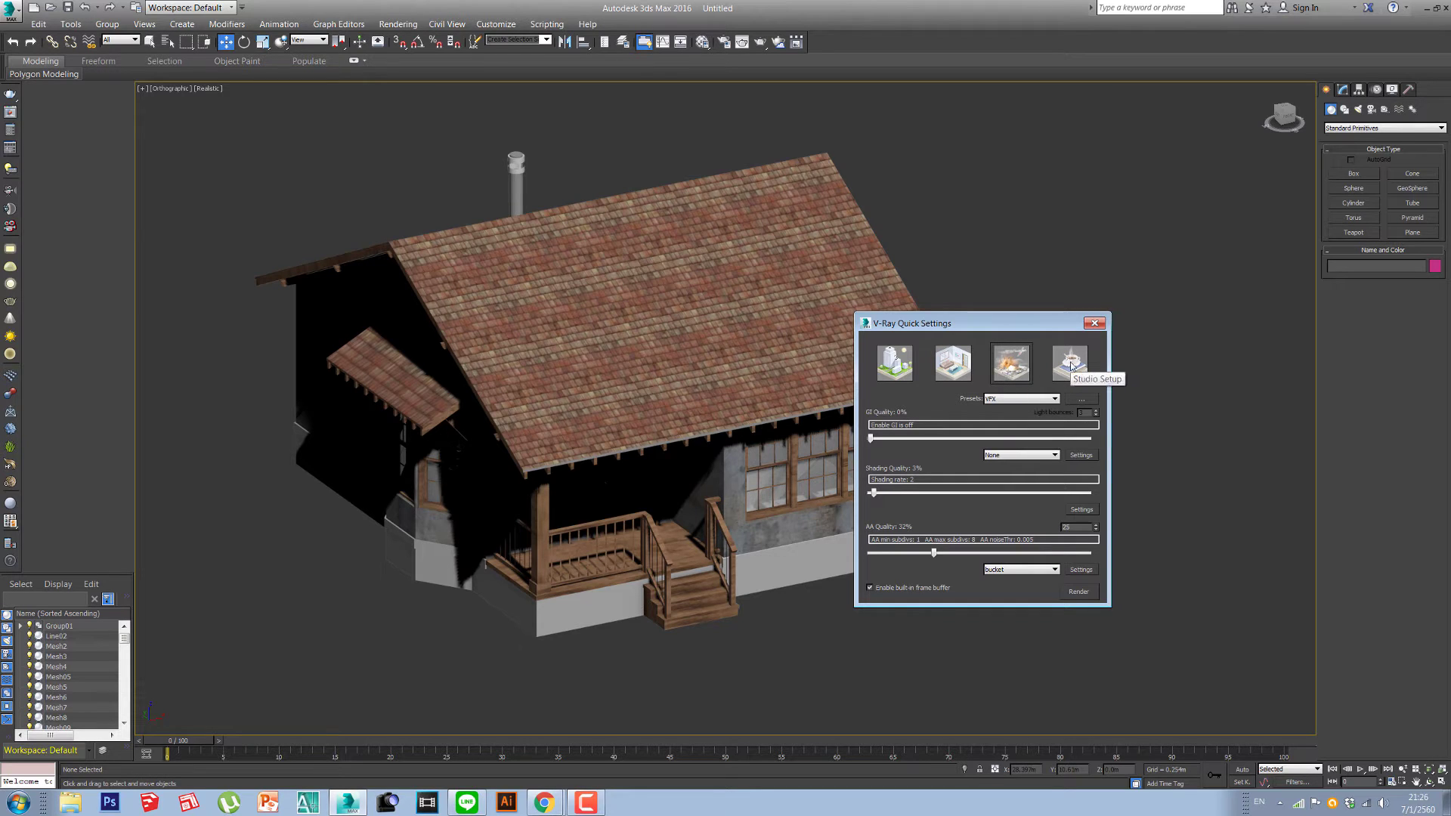
pyautogui.click(1073, 366)
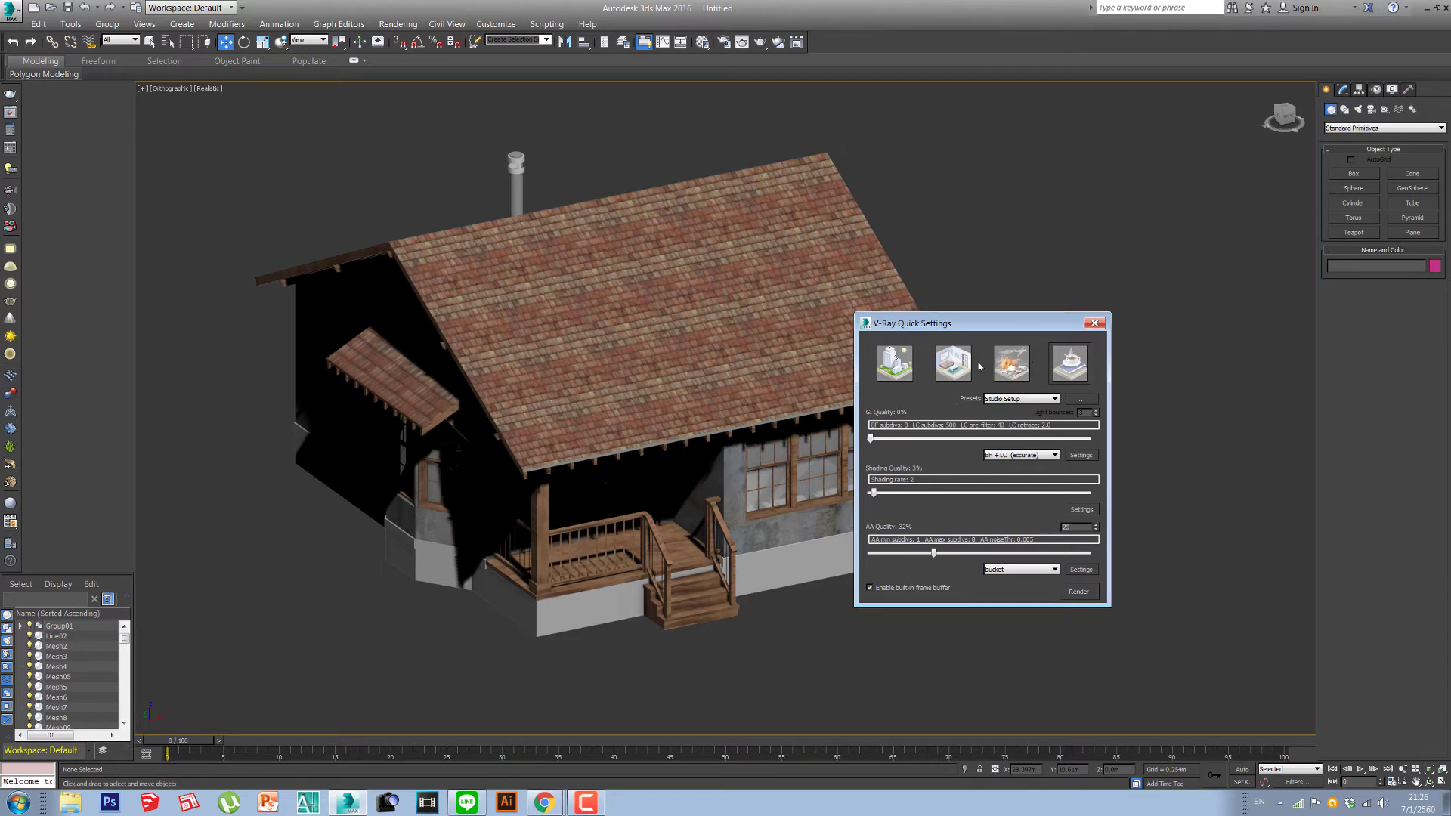
pyautogui.click(896, 365)
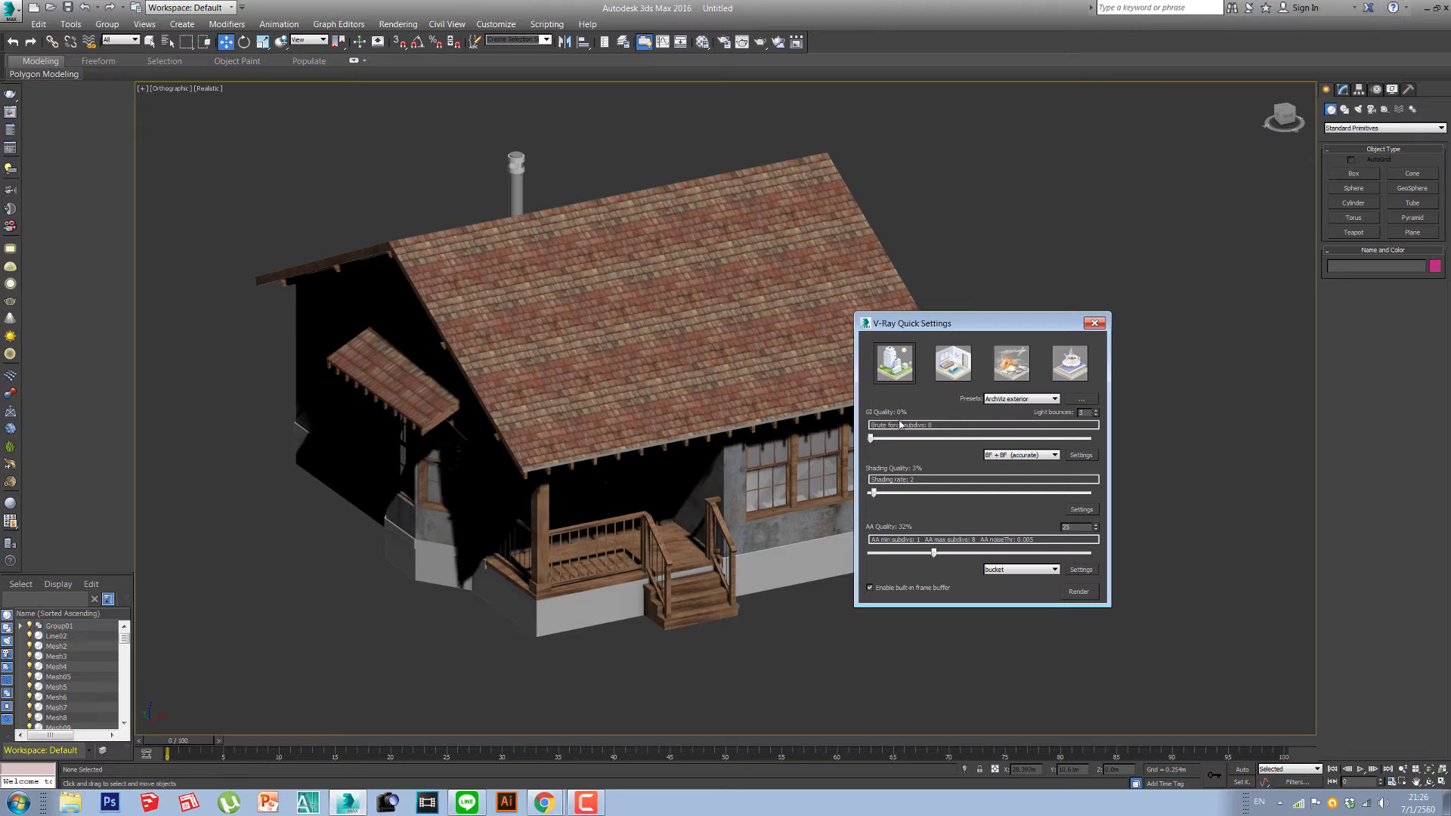
# Step: Set GI to IM + LC (fast) and antialiasing to progressive at 100%, then render
pyautogui.moveTo(978, 319); pyautogui.dragTo(1009, 284)
pyautogui.click(1033, 419)
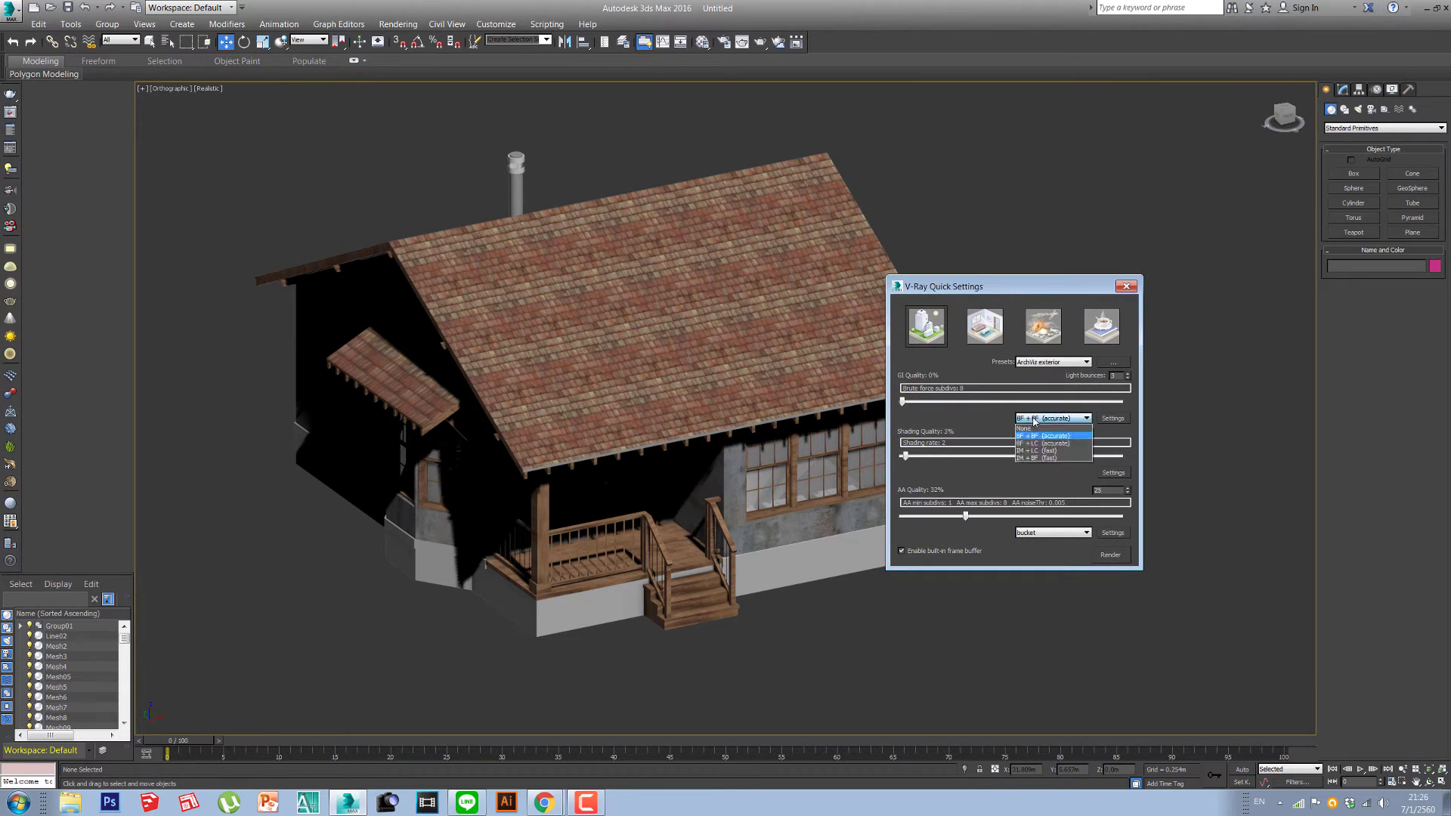
pyautogui.click(1039, 456)
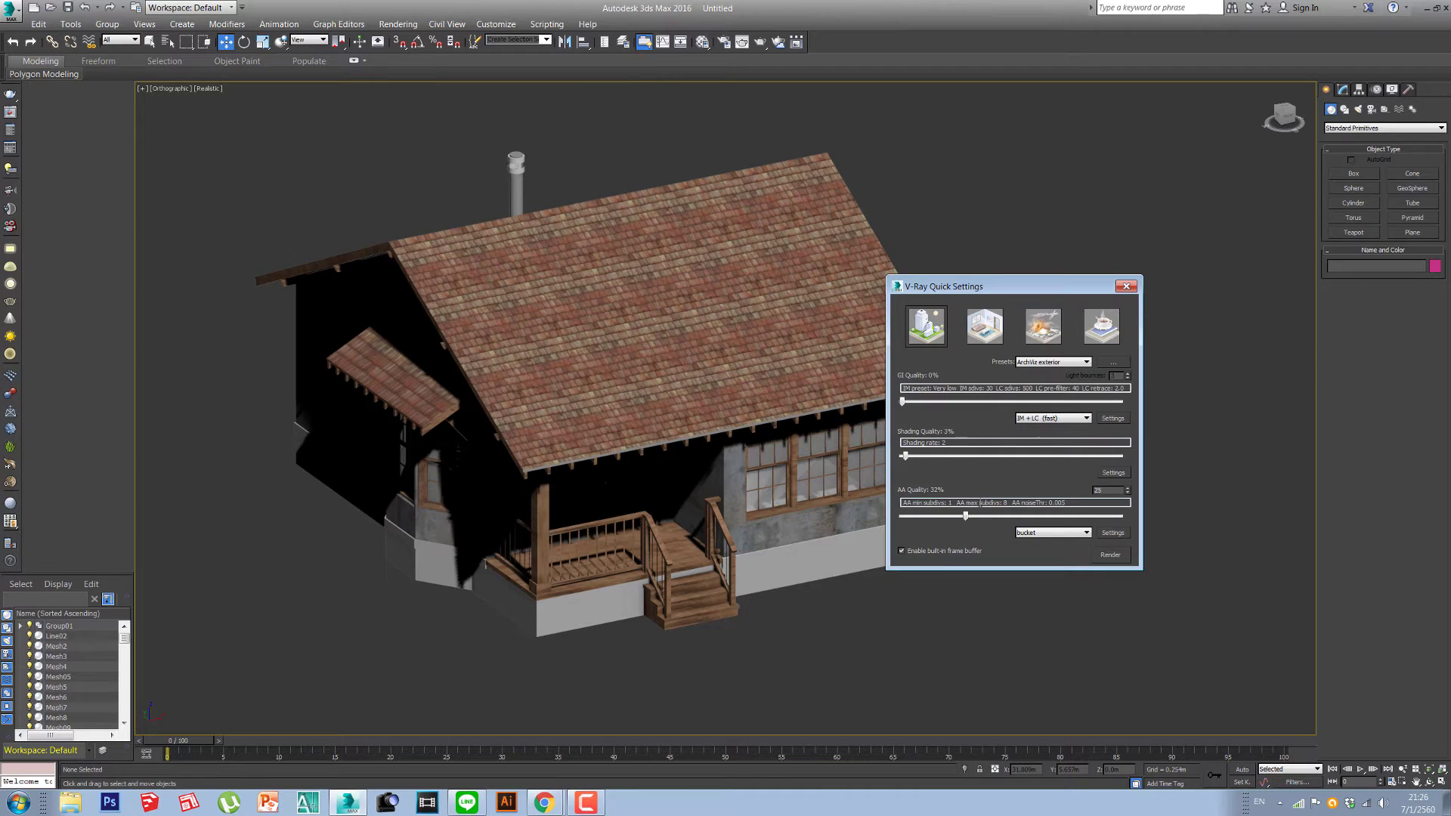
pyautogui.click(1070, 534)
pyautogui.click(1045, 554)
pyautogui.click(1114, 557)
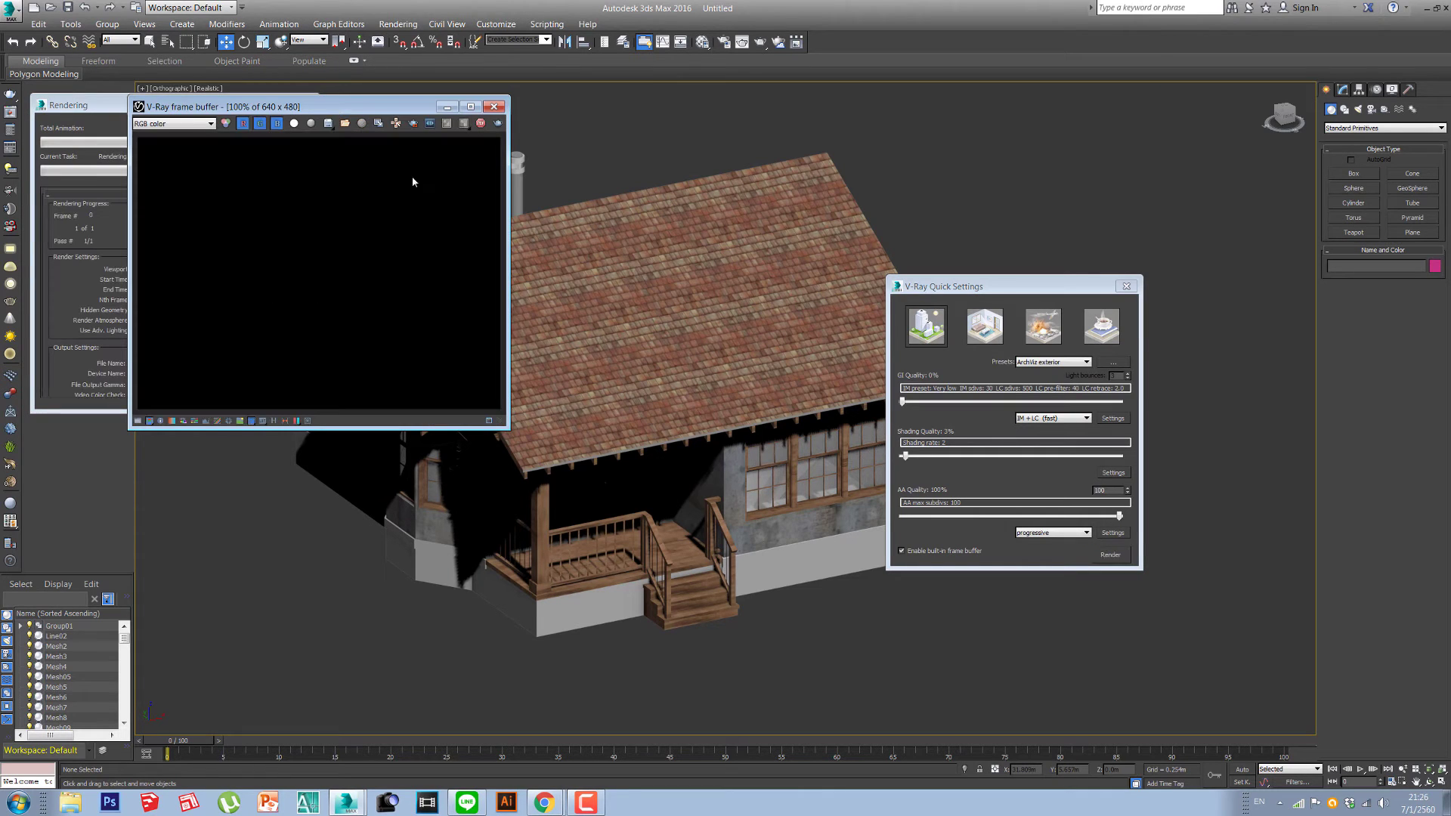
# Step: Close the V-Ray frame buffer and Quick Settings, then pan the cottage back into view
pyautogui.moveTo(328, 108); pyautogui.dragTo(457, 142)
pyautogui.click(624, 142)
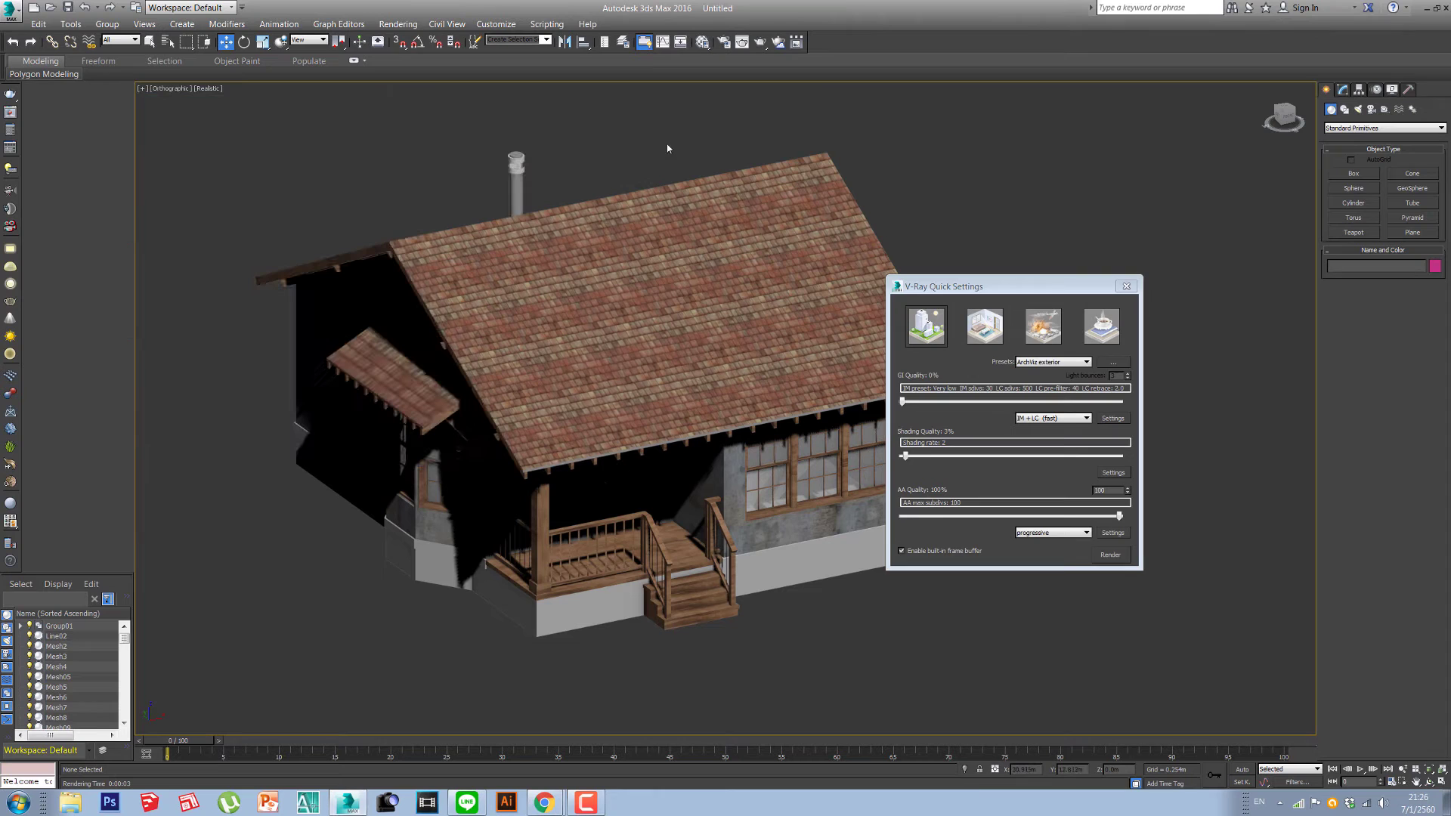
pyautogui.click(1125, 285)
pyautogui.moveTo(841, 396); pyautogui.dragTo(850, 376, button='middle')
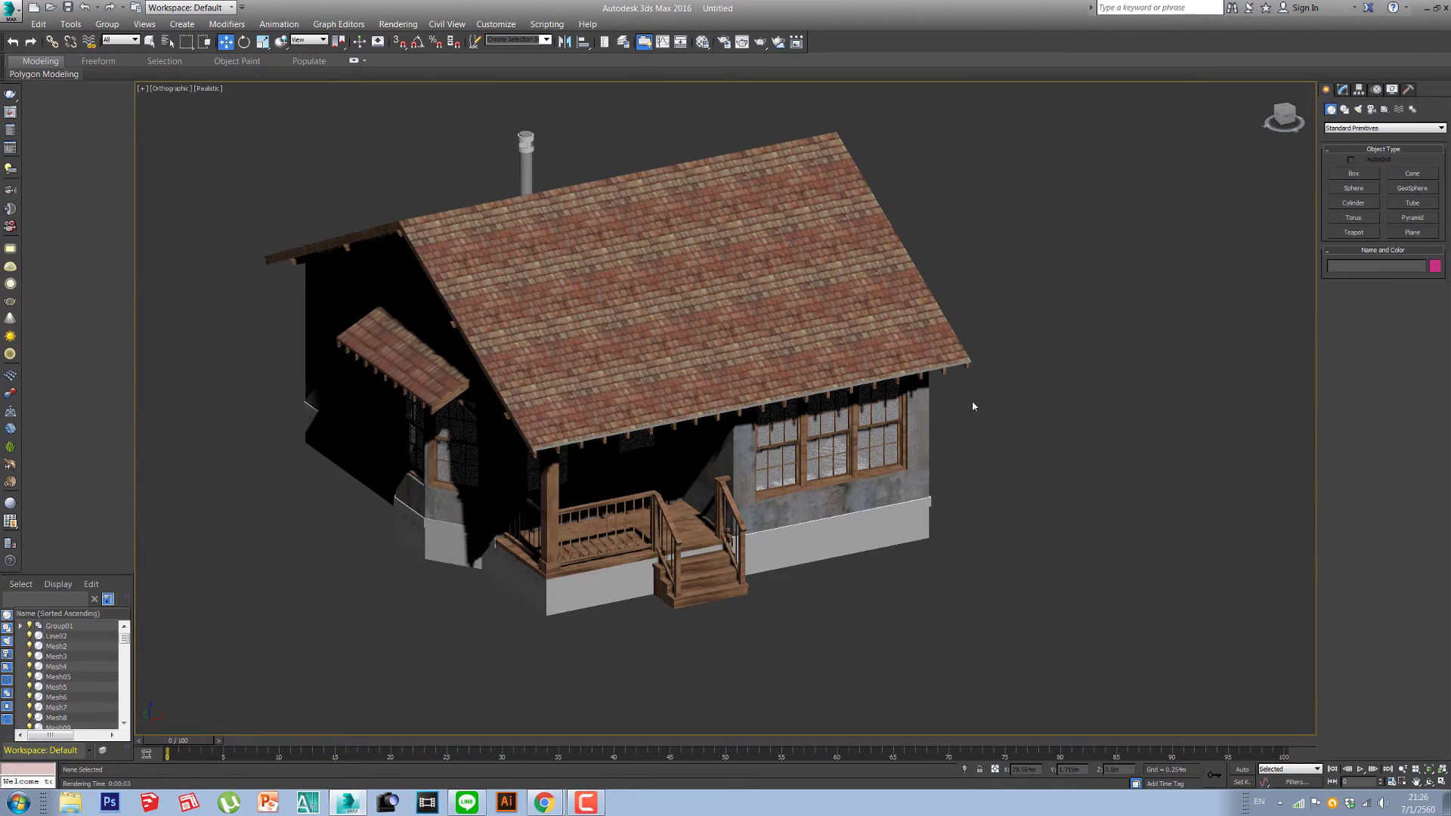
pyautogui.moveTo(659, 359); pyautogui.dragTo(735, 318, button='middle')
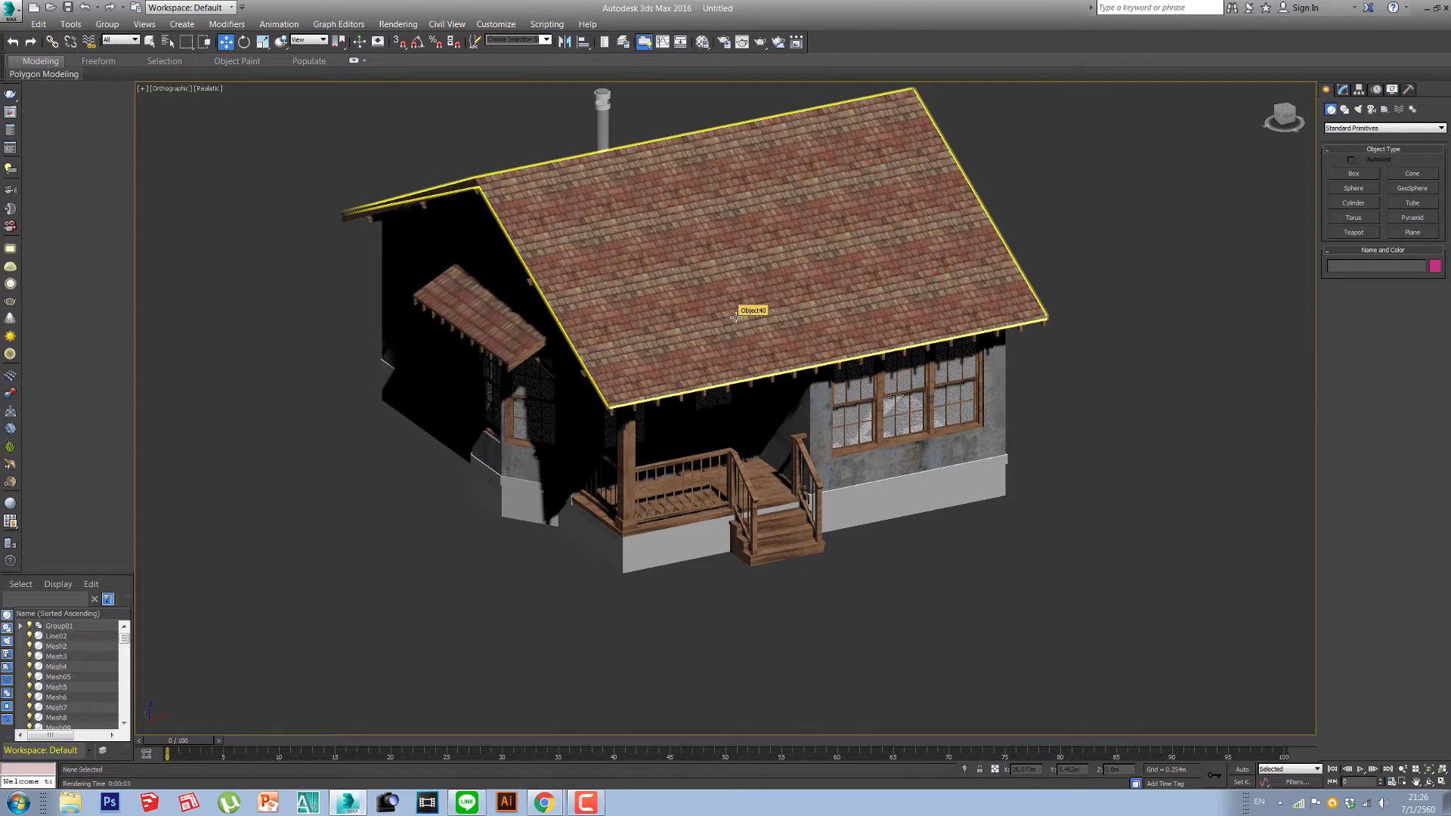
pyautogui.moveTo(705, 421); pyautogui.dragTo(731, 423, button='middle')
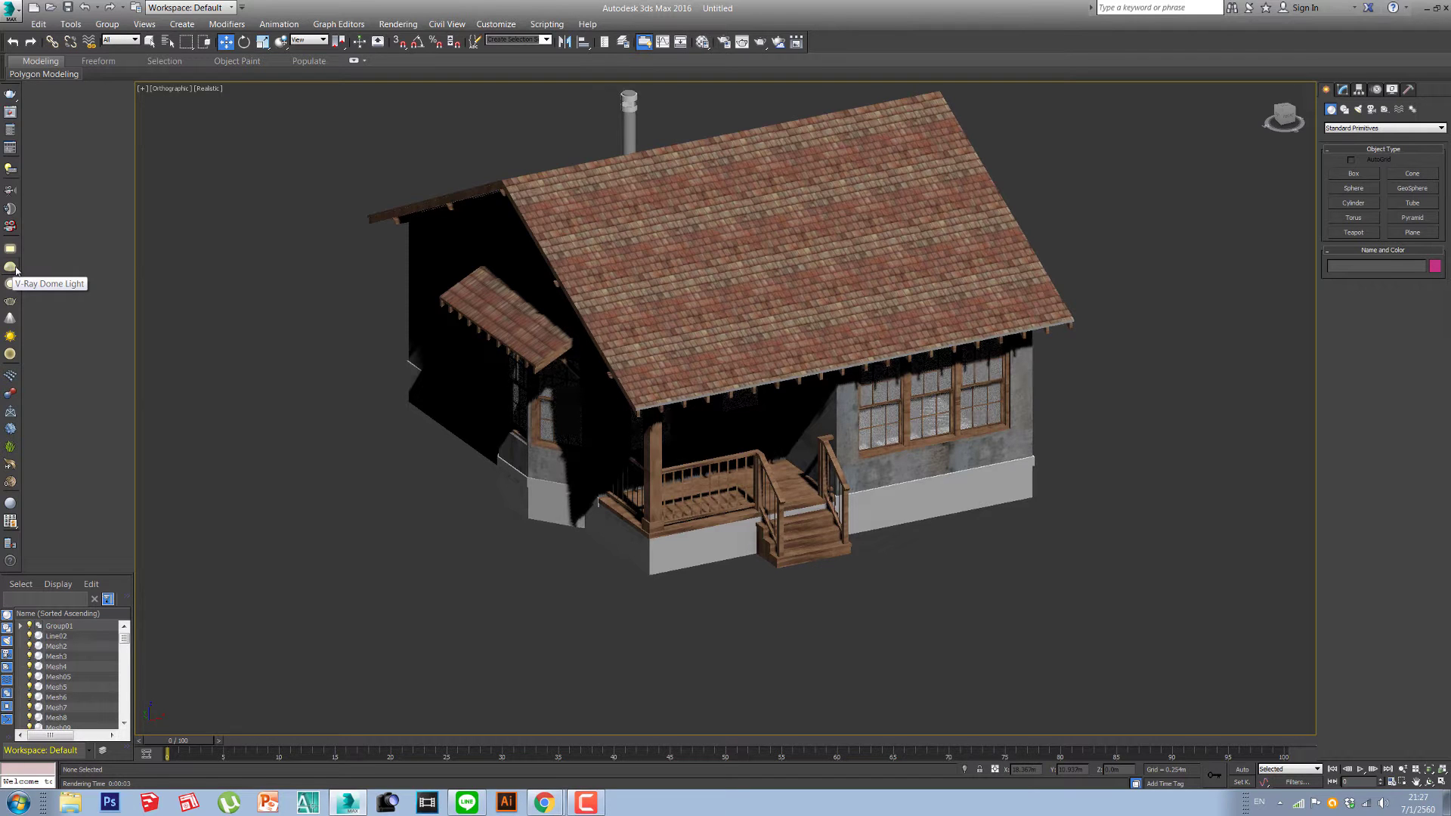
# Step: Place a VRayLight dome light beside the cottage and bring up its Texture map list
pyautogui.click(13, 270)
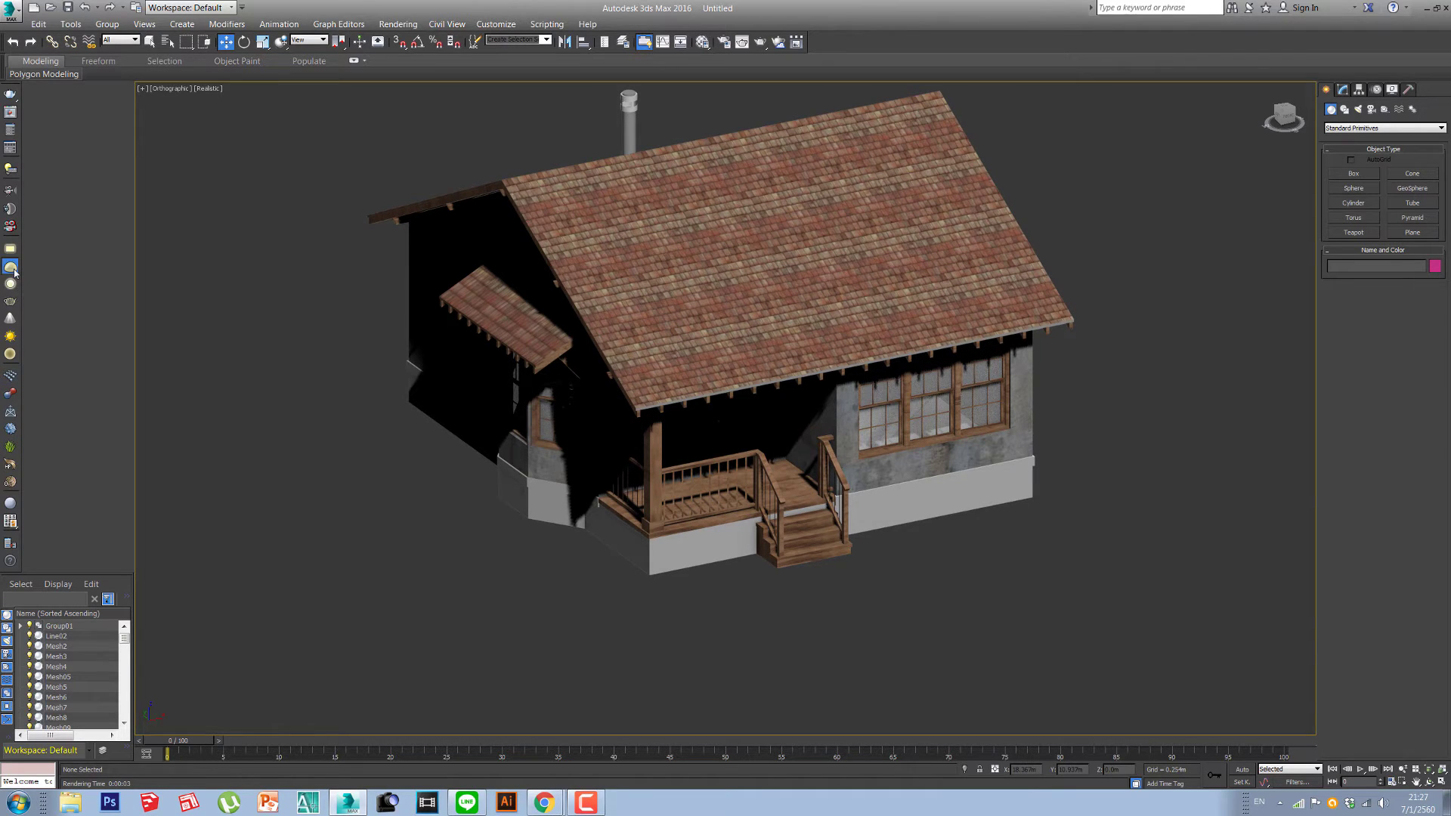
pyautogui.moveTo(346, 529); pyautogui.dragTo(453, 405, button='middle')
pyautogui.scroll(-5, 569, 403)
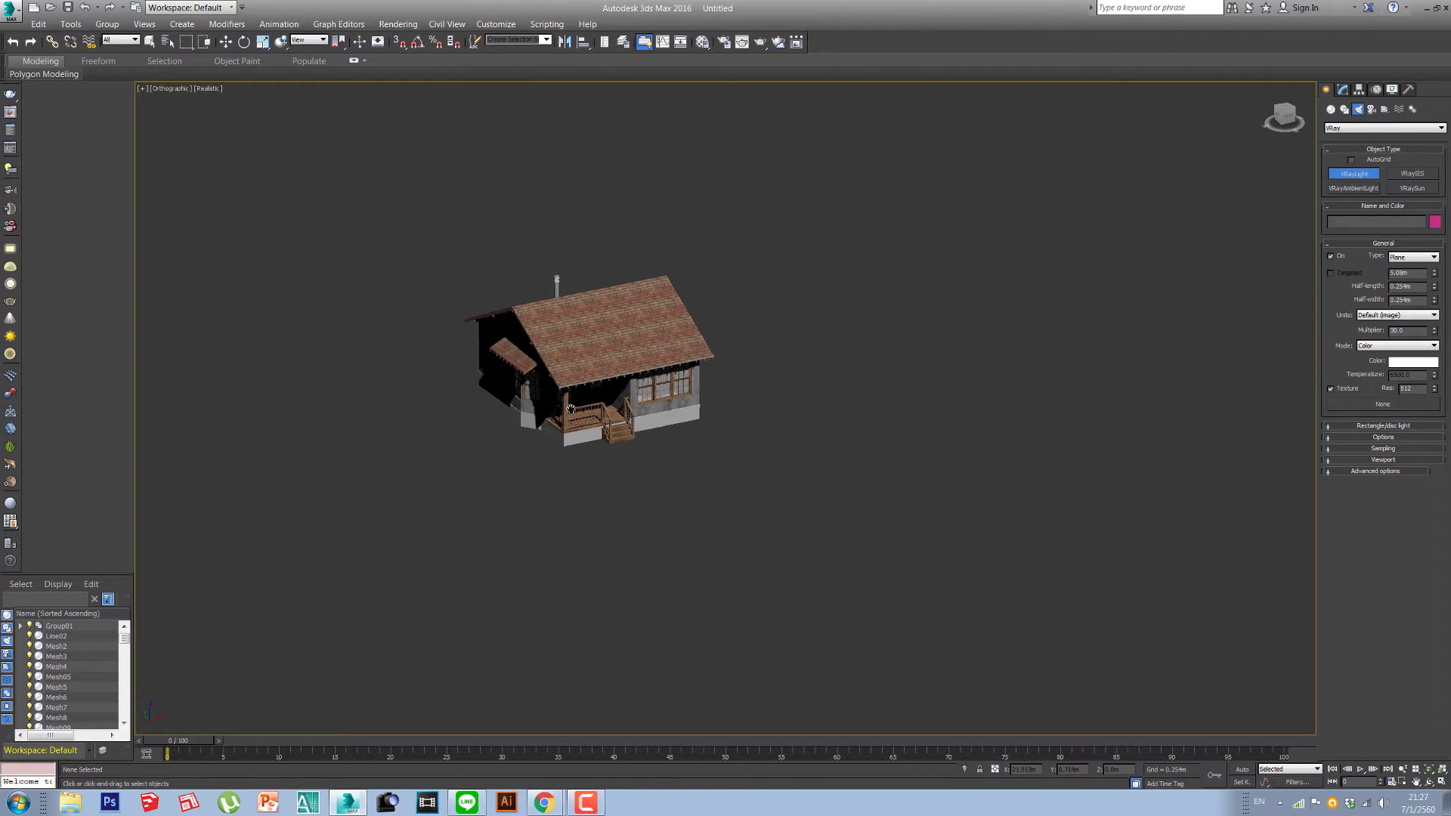
pyautogui.click(388, 505)
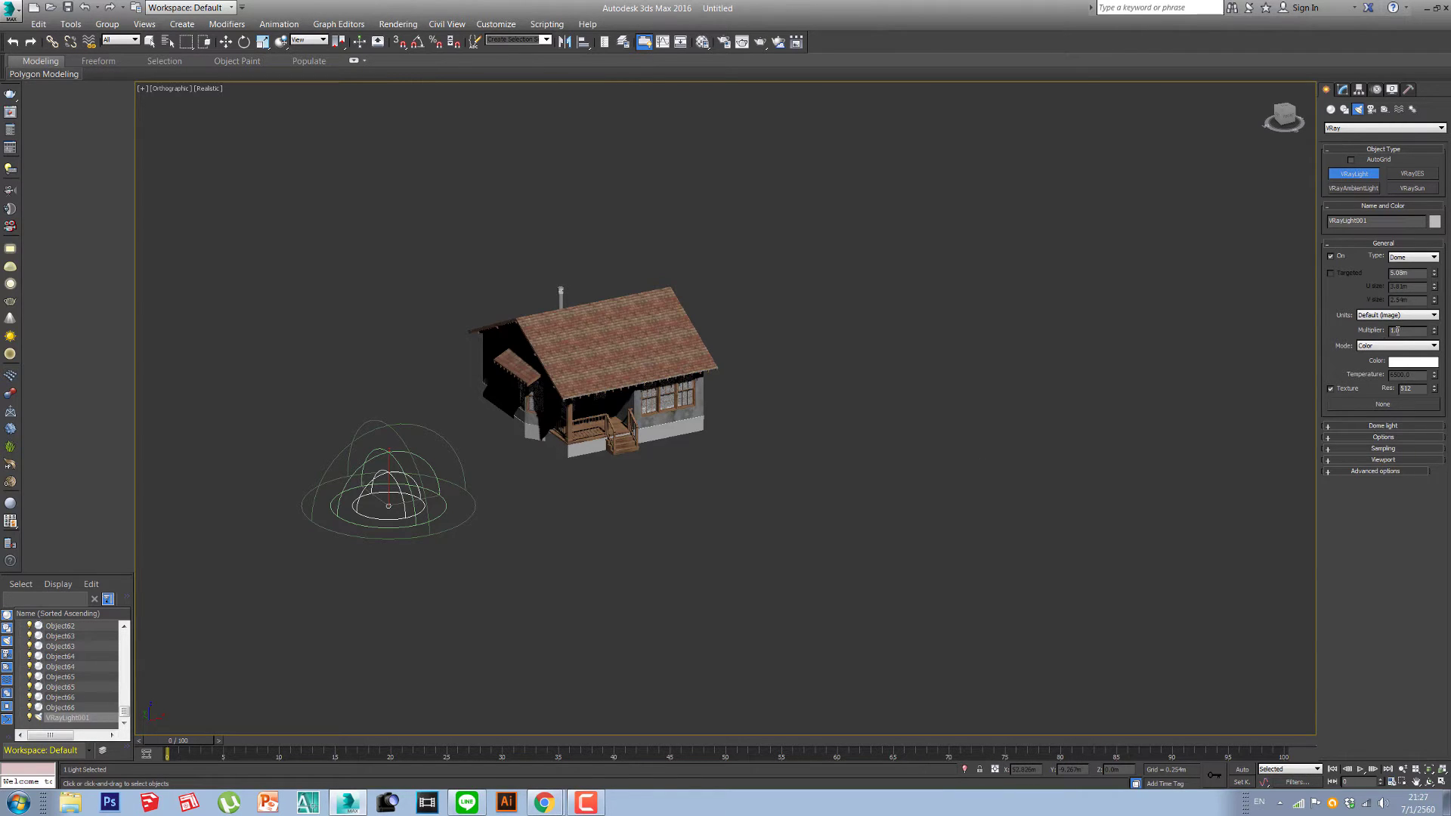
pyautogui.click(1368, 408)
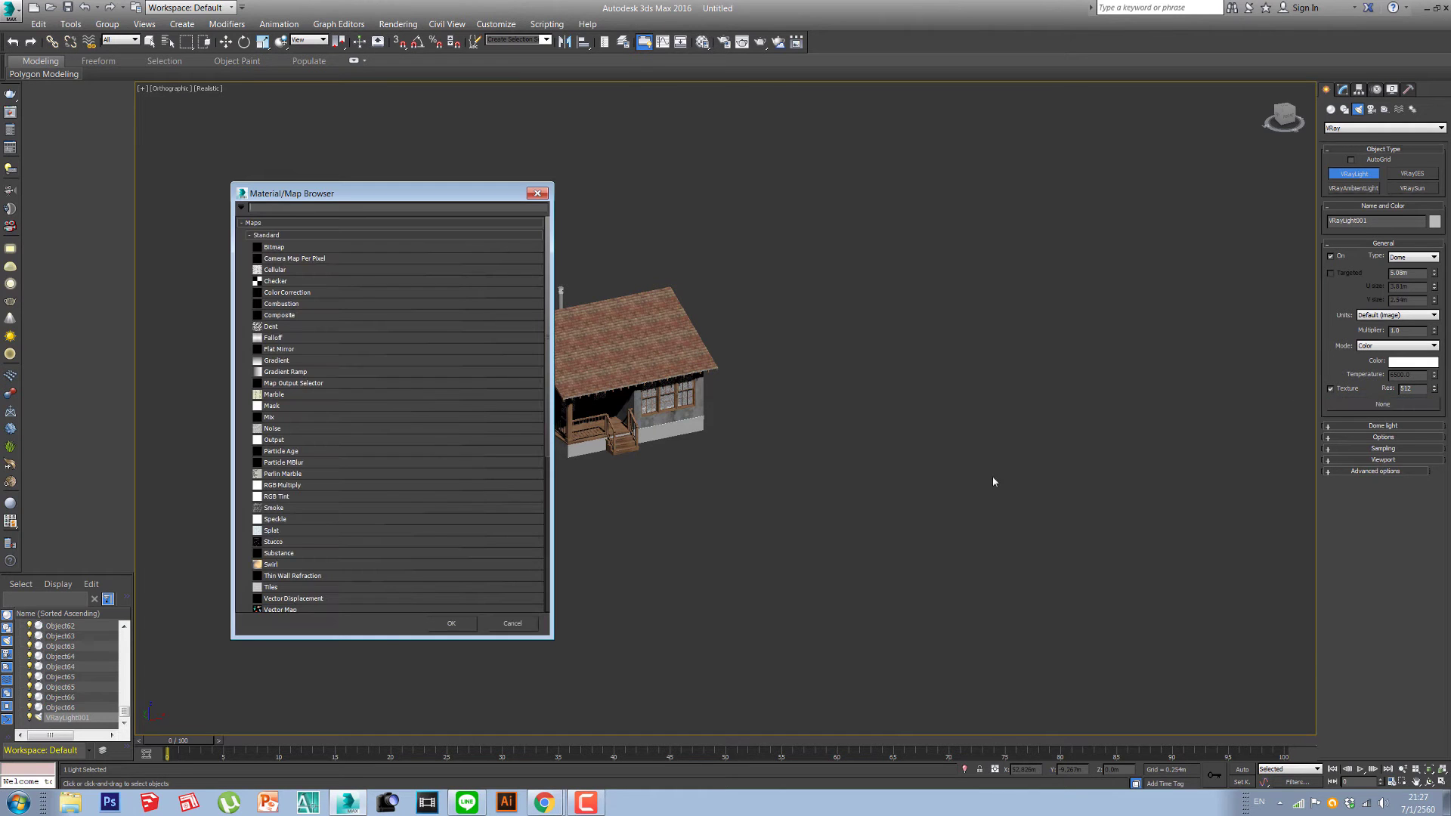
# Step: Choose VRayHDRI from the V-Ray maps category as the dome light's texture
pyautogui.moveTo(401, 194); pyautogui.dragTo(988, 140)
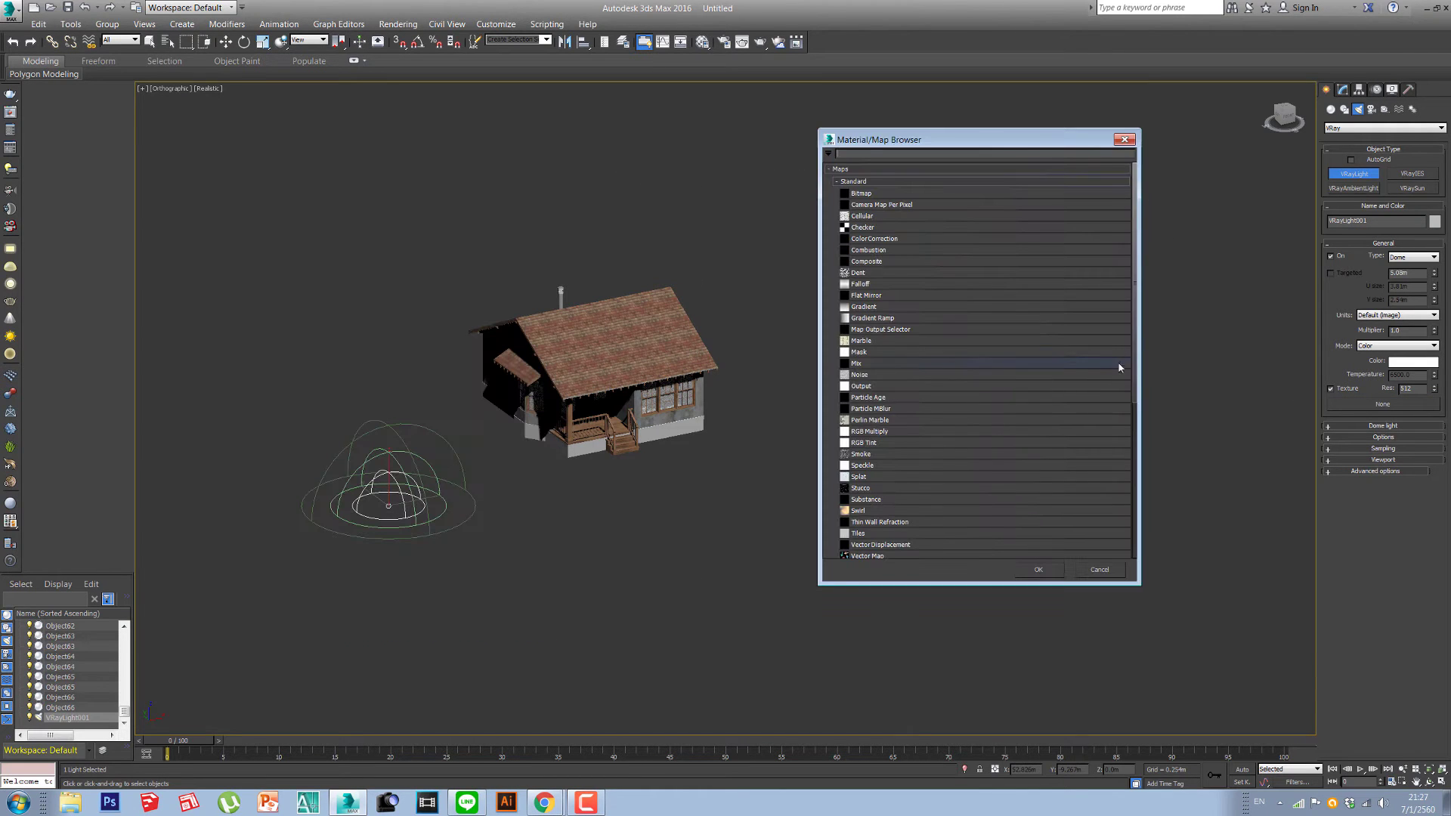
pyautogui.moveTo(1137, 382); pyautogui.dragTo(1137, 521)
pyautogui.click(836, 349)
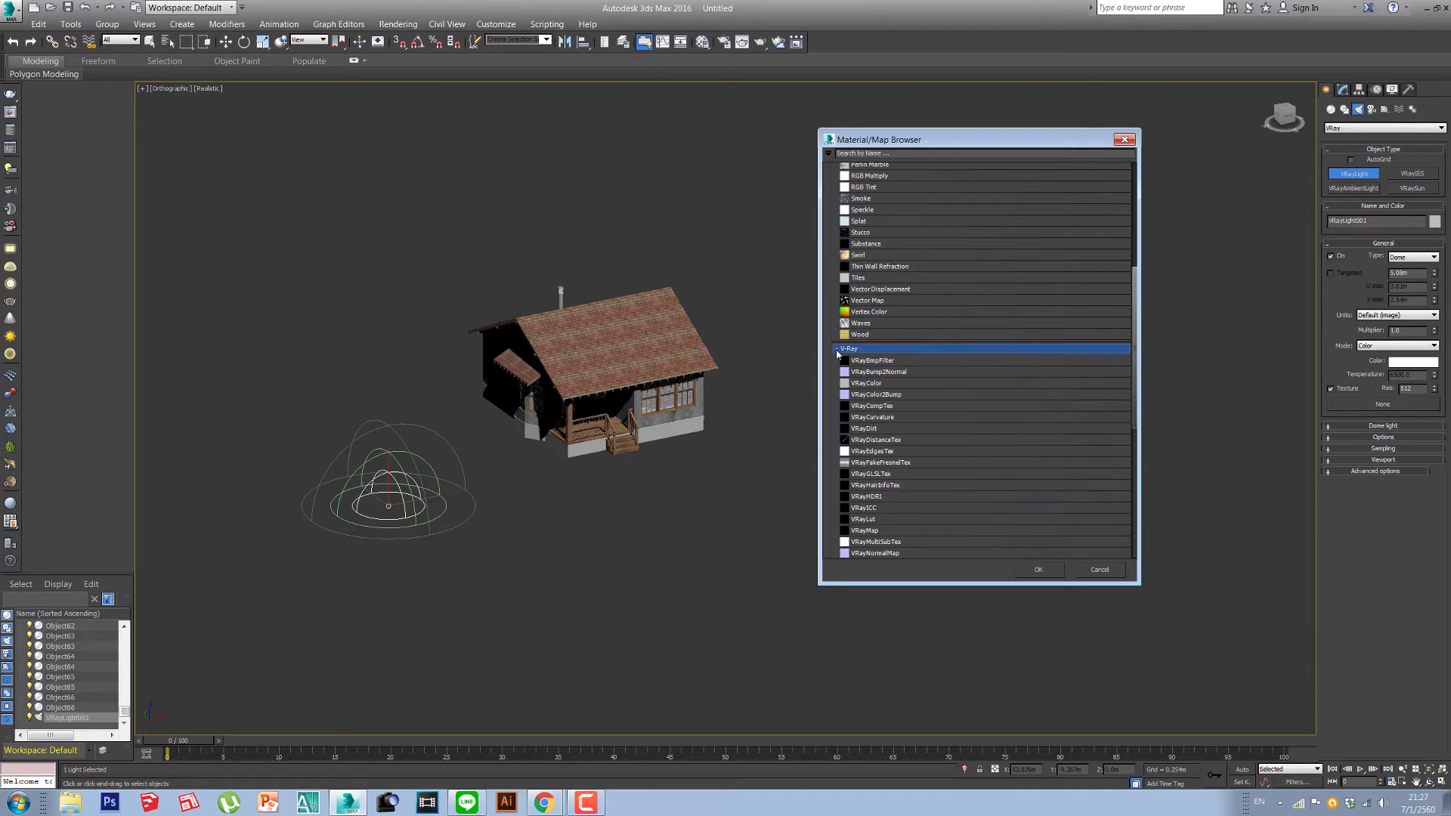
pyautogui.click(862, 497)
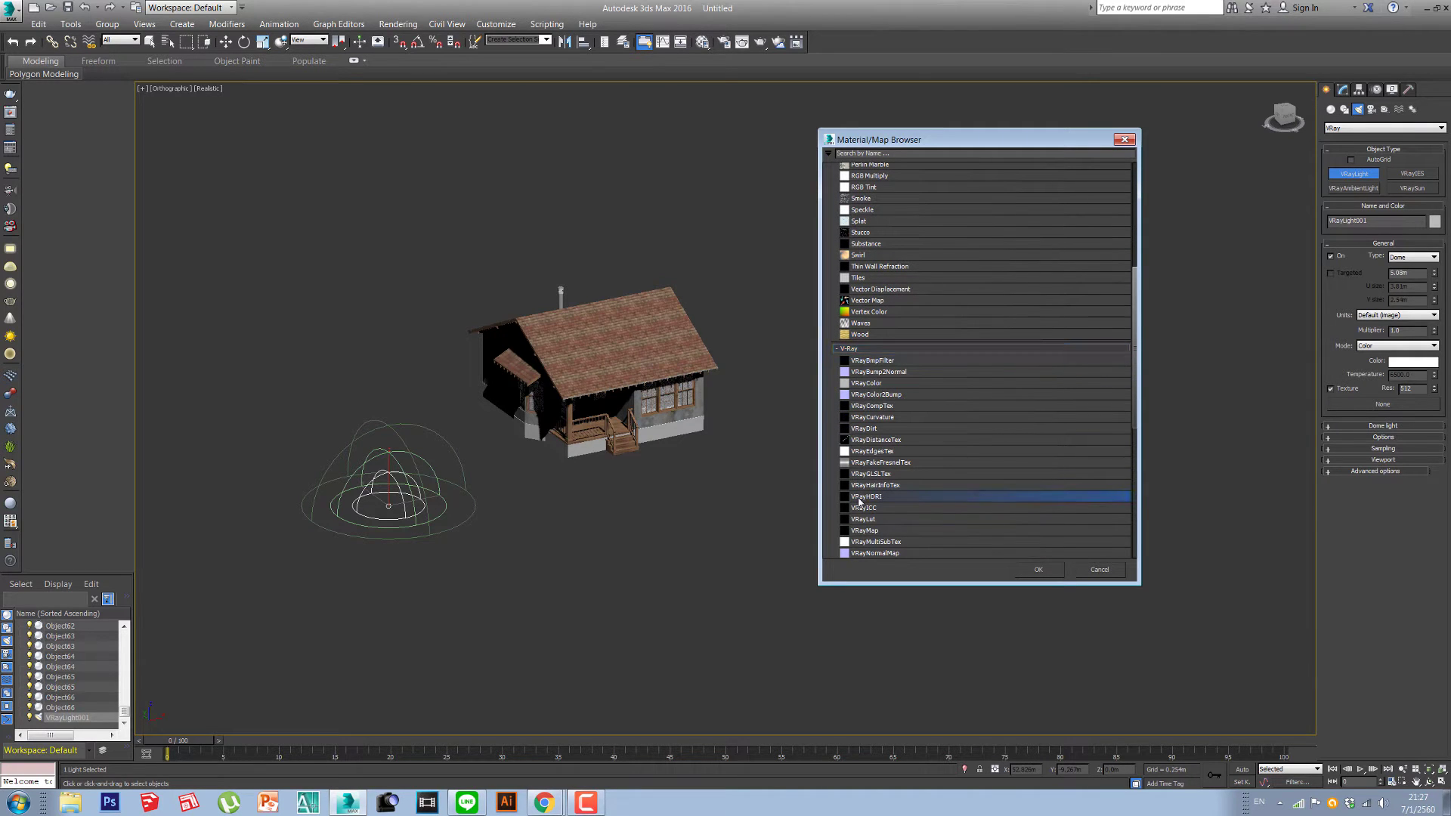
pyautogui.click(1037, 569)
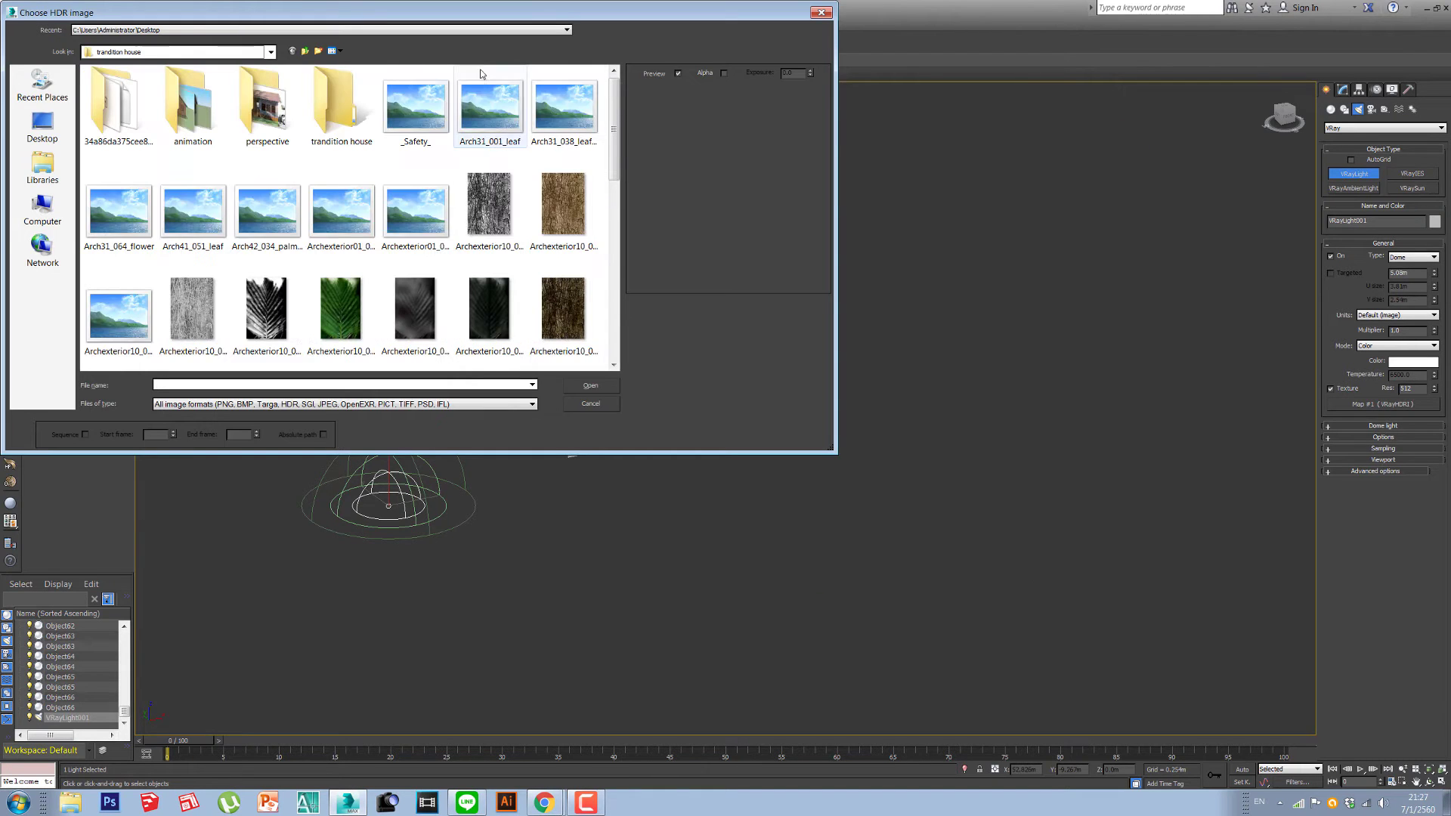
# Step: Browse to Local Disk (F:) > VIZPARK - HDRI Skydome 01 > VP Skydome 01 > 01 previews
pyautogui.moveTo(495, 15); pyautogui.dragTo(867, 108)
pyautogui.click(643, 144)
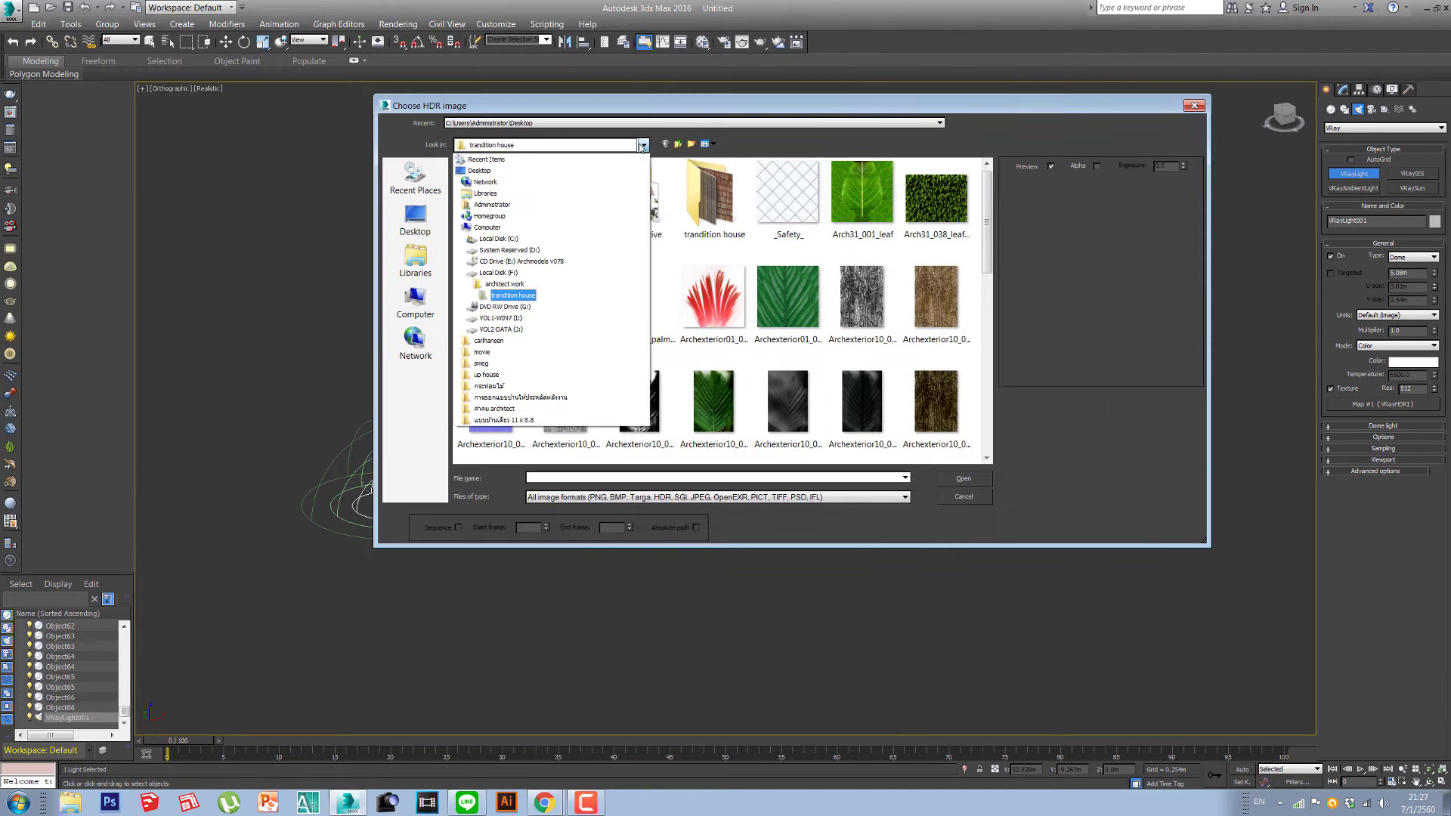
pyautogui.click(496, 272)
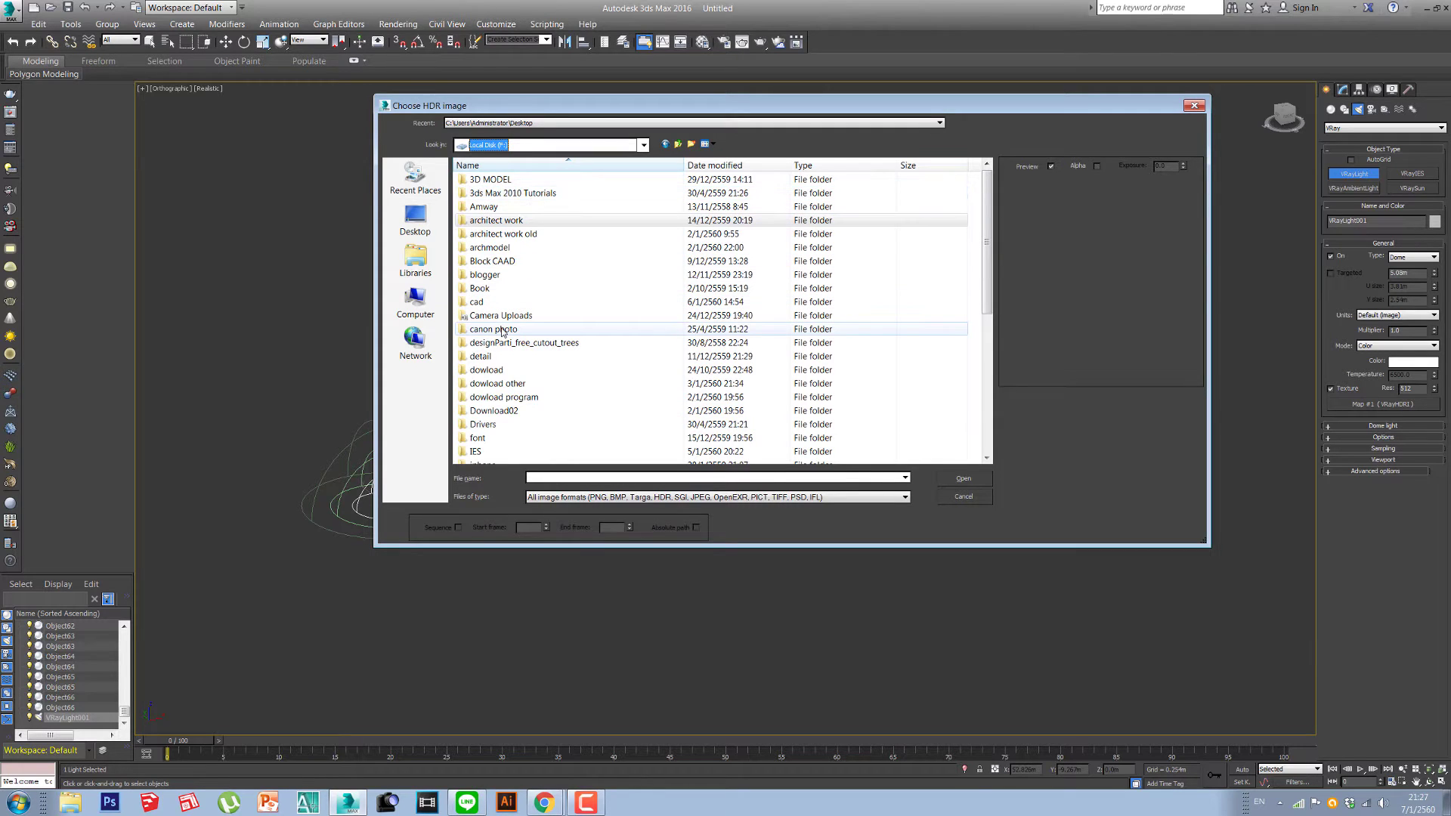
pyautogui.click(492, 412)
pyautogui.scroll(-3, 495, 401)
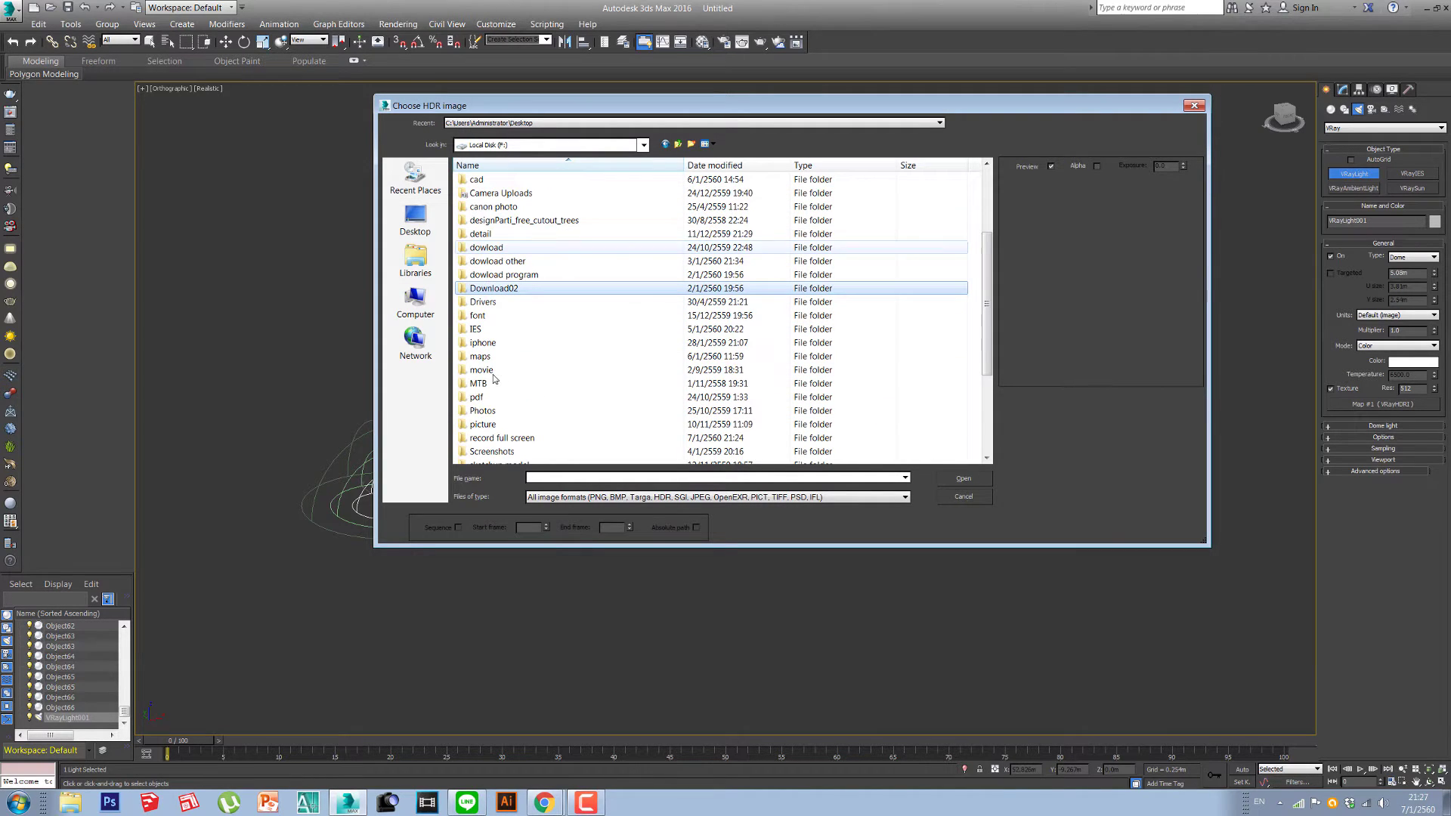
pyautogui.scroll(-2, 501, 375)
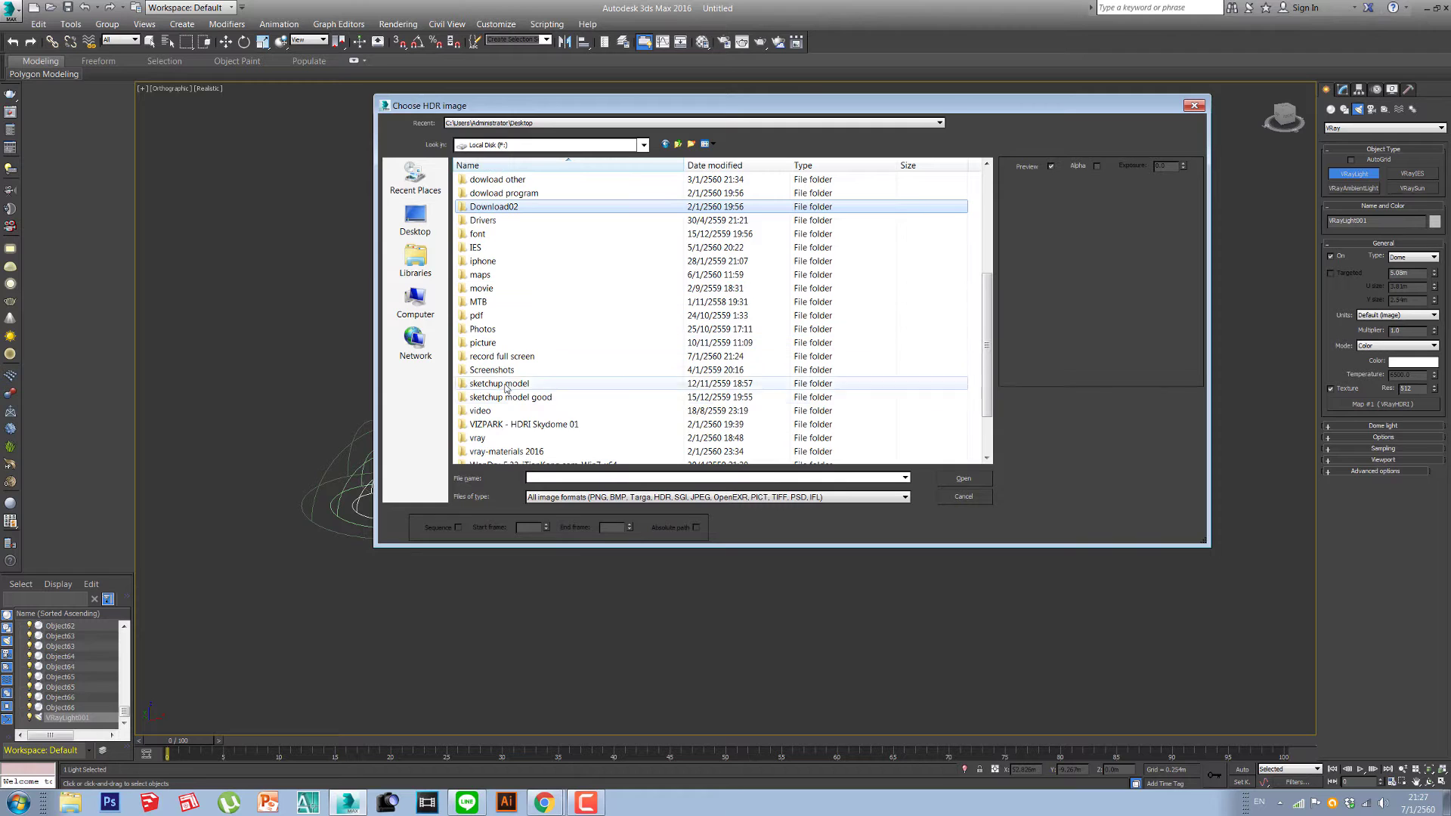
pyautogui.scroll(-1, 544, 413)
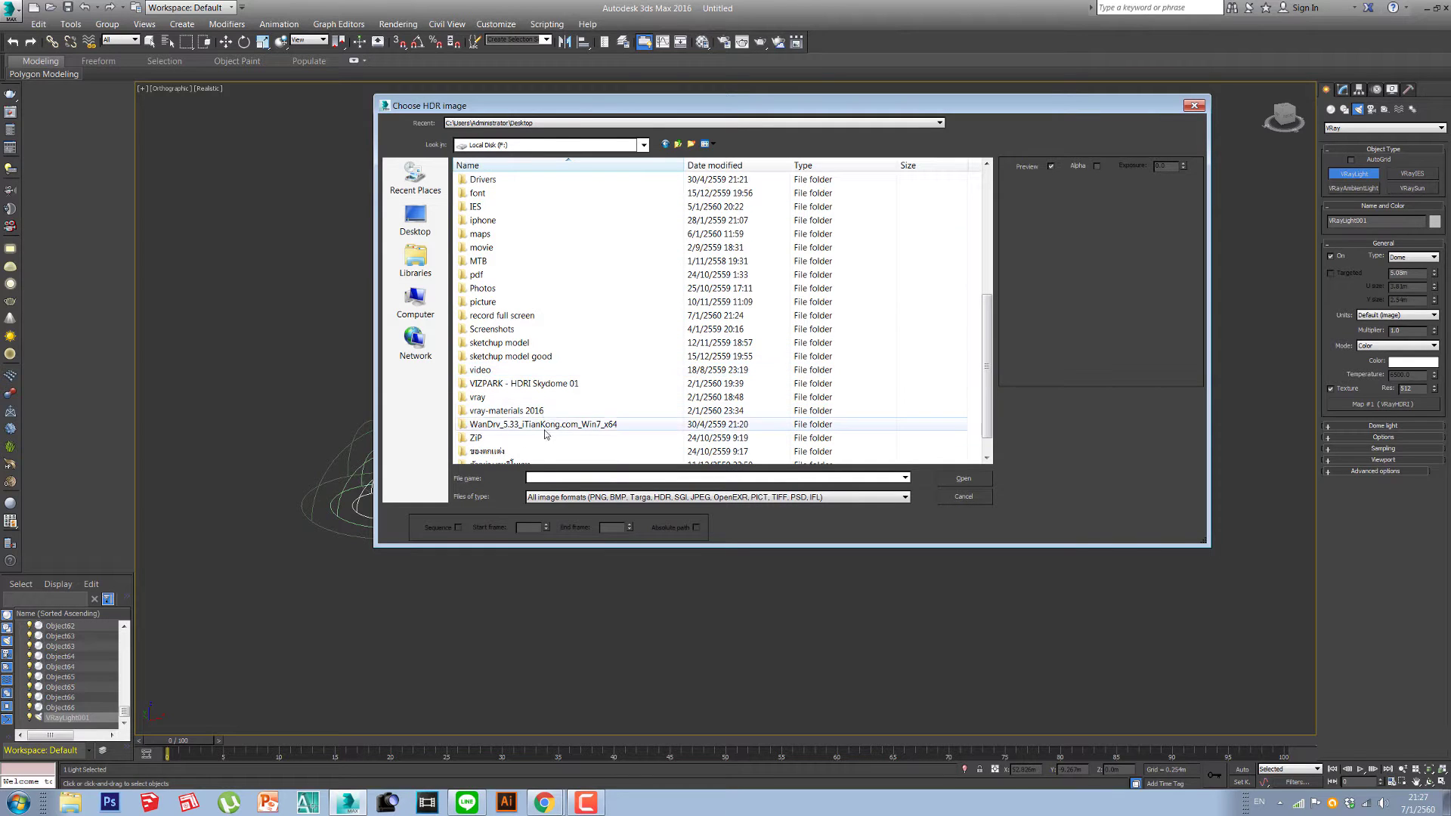
pyautogui.doubleClick(524, 385)
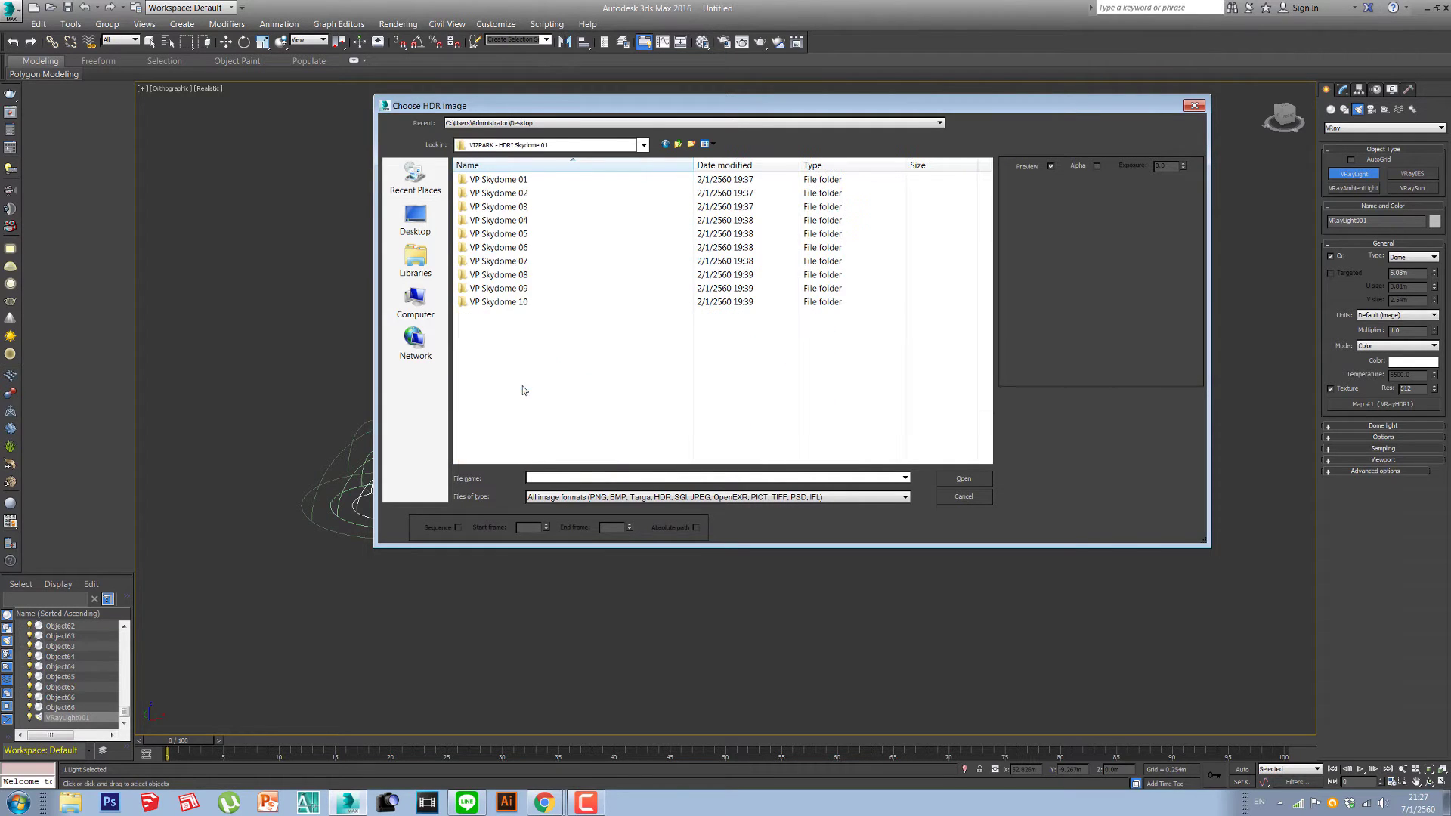
pyautogui.doubleClick(500, 181)
pyautogui.doubleClick(492, 180)
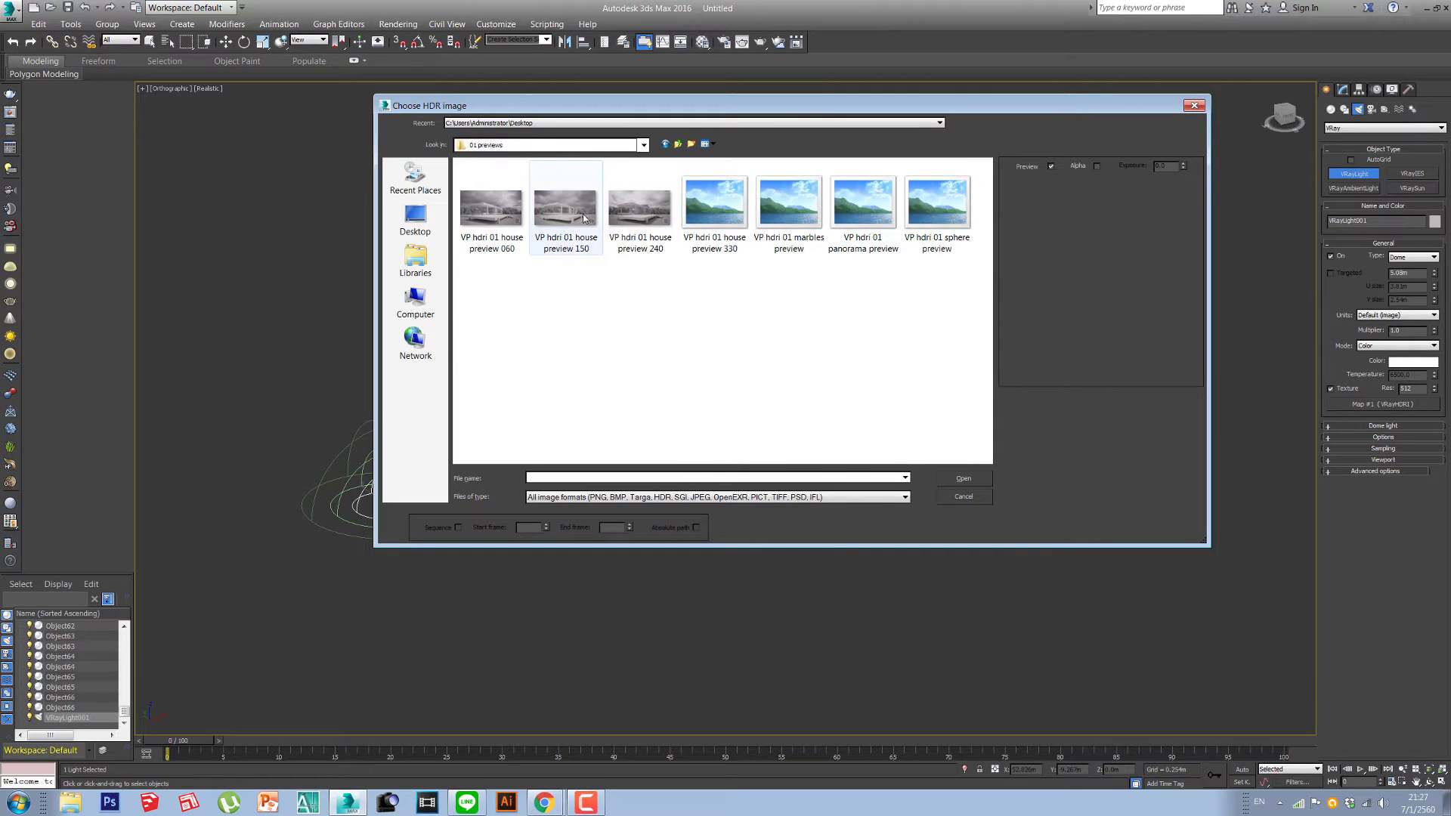
# Step: Preview Skydome 01's house 150, 240, 330 and marbles images
pyautogui.click(590, 219)
pyautogui.click(657, 225)
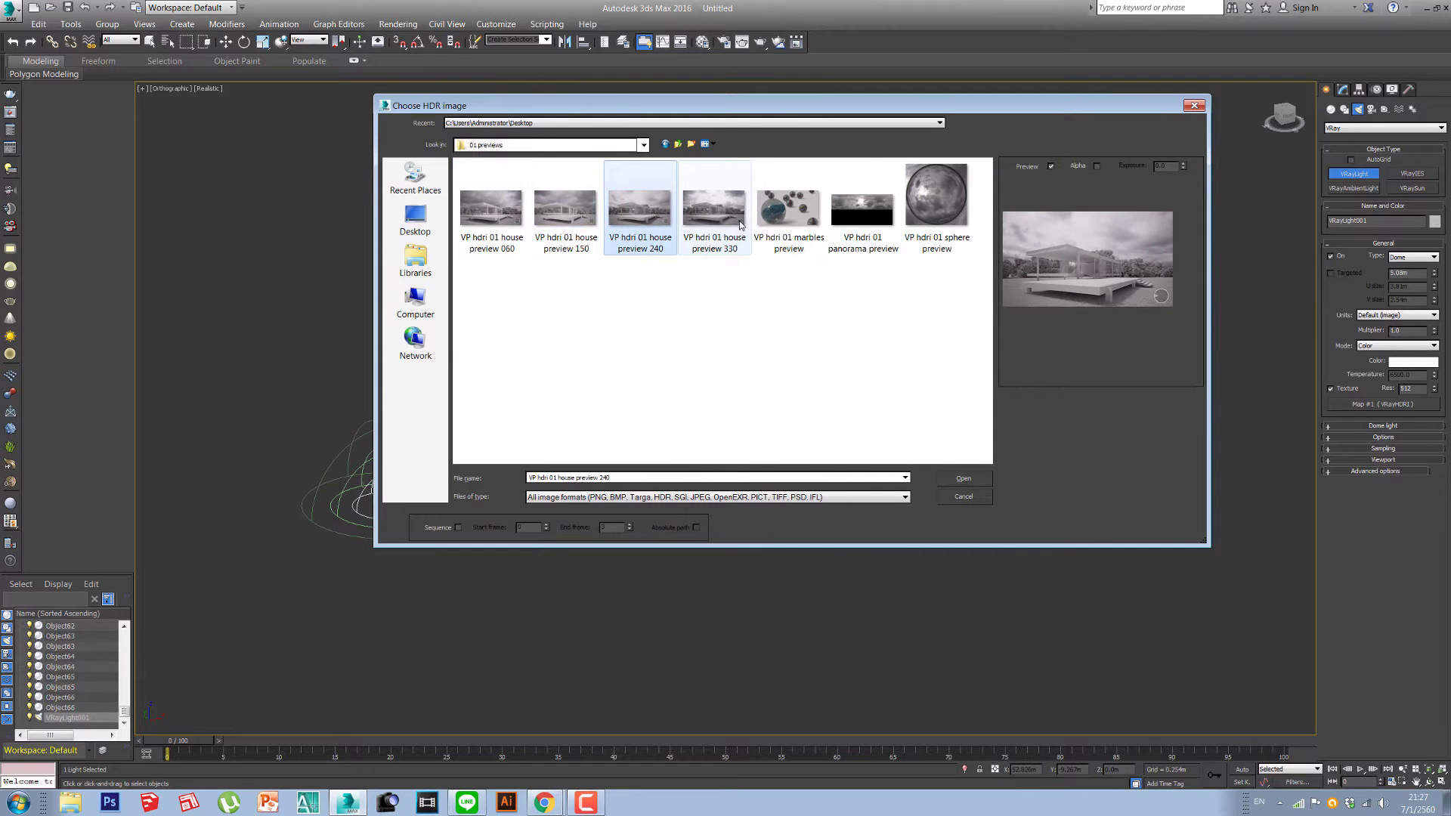
pyautogui.click(746, 226)
pyautogui.click(770, 222)
pyautogui.click(665, 143)
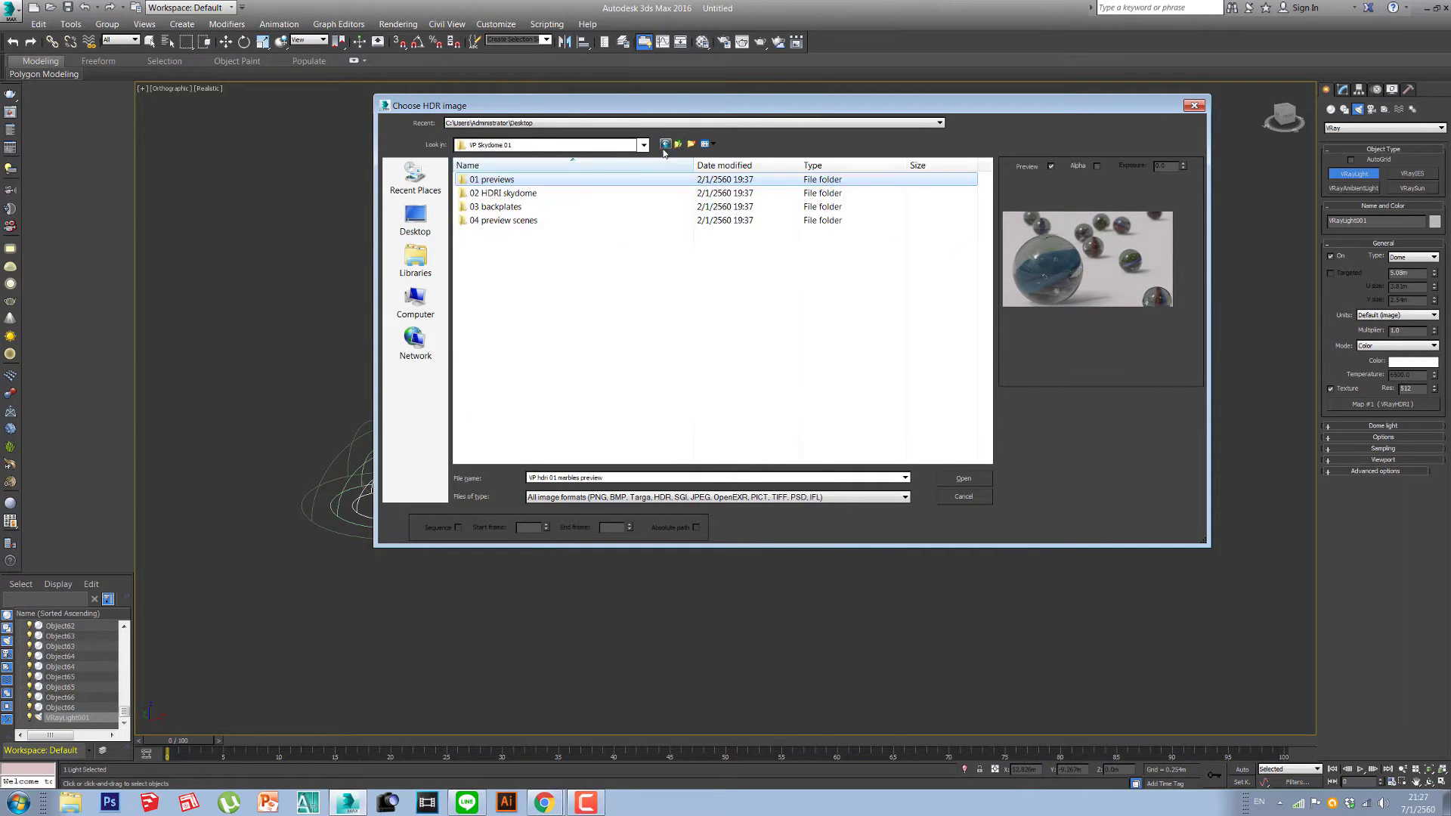
pyautogui.click(665, 143)
# Step: Preview VP Skydome 02's house 240 and 330 images
pyautogui.doubleClick(499, 192)
pyautogui.doubleClick(505, 180)
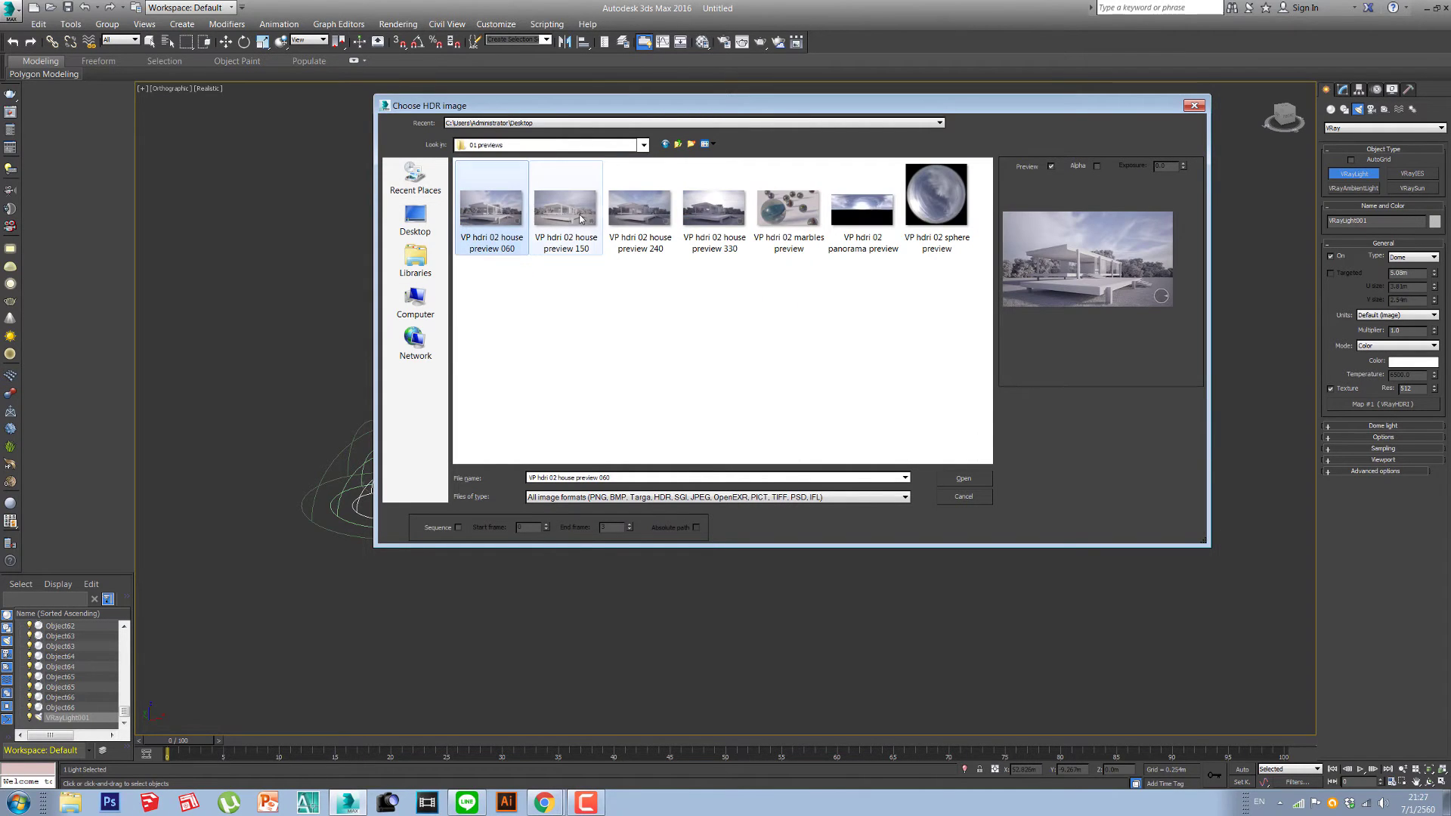
pyautogui.click(638, 216)
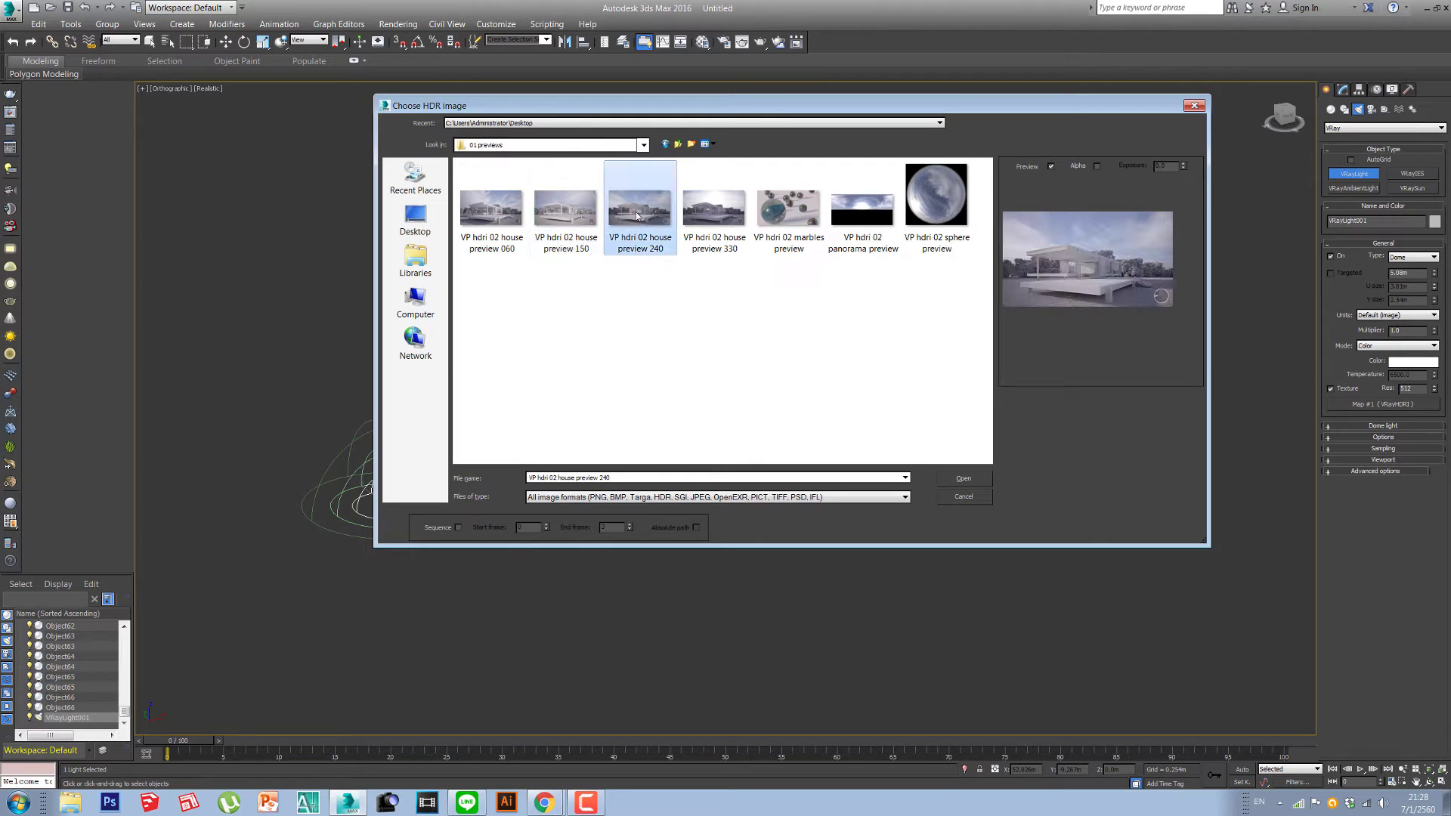
pyautogui.click(724, 219)
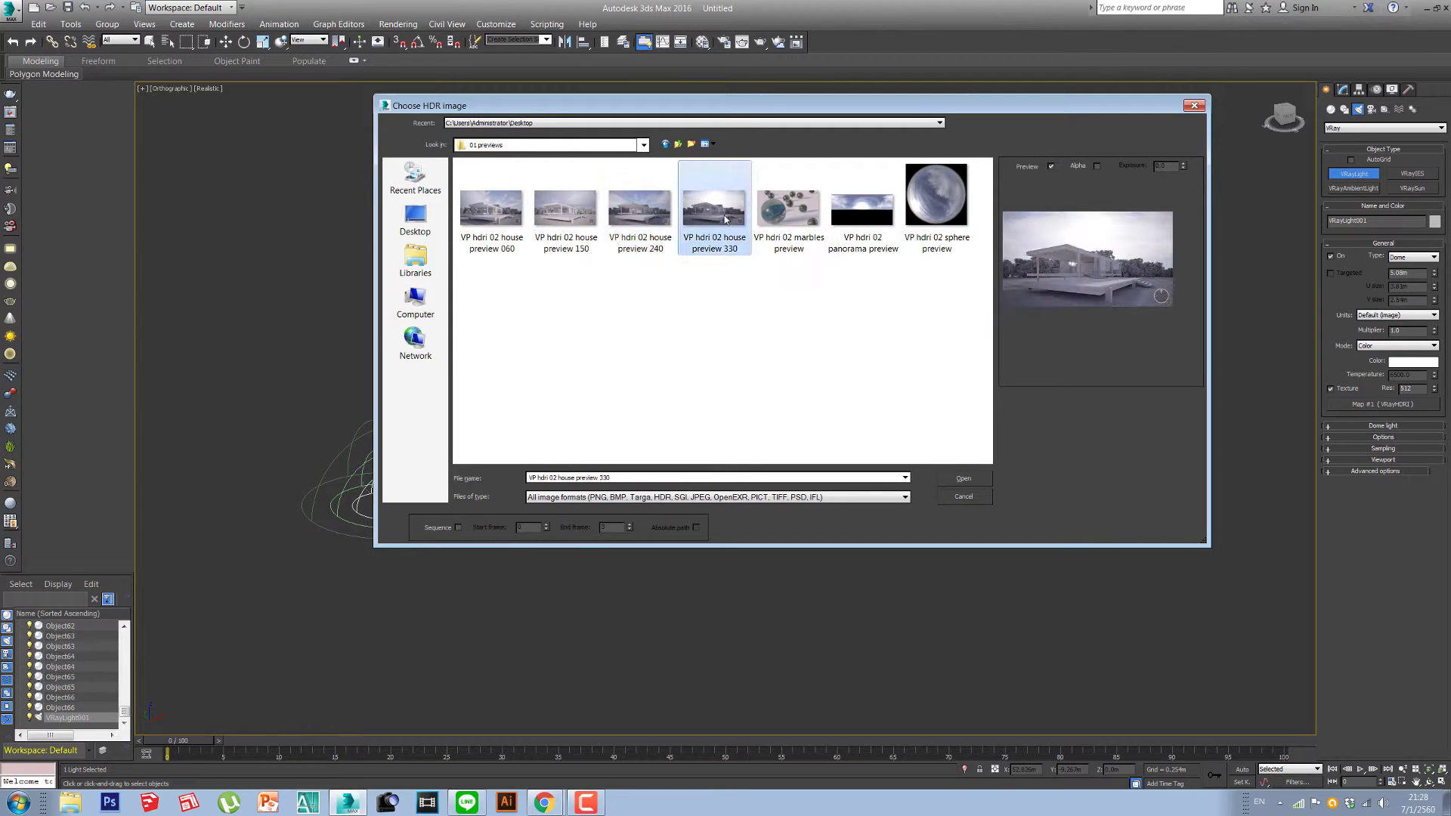
pyautogui.click(678, 145)
pyautogui.doubleClick(602, 179)
# Step: Preview VP Skydome 03's house 060, 150, 240 and 330 images
pyautogui.click(519, 207)
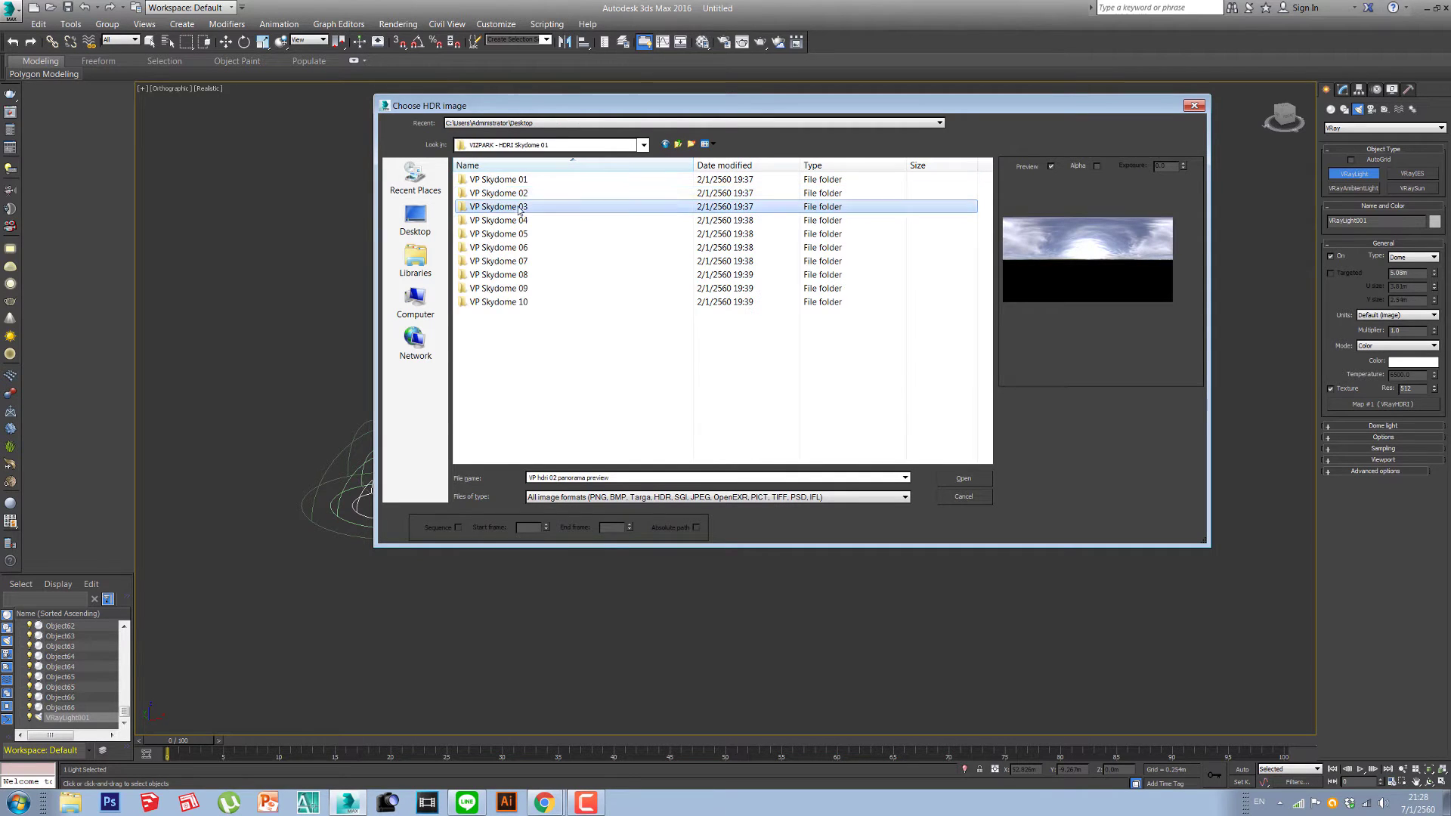
pyautogui.doubleClick(519, 208)
pyautogui.doubleClick(498, 179)
pyautogui.click(491, 206)
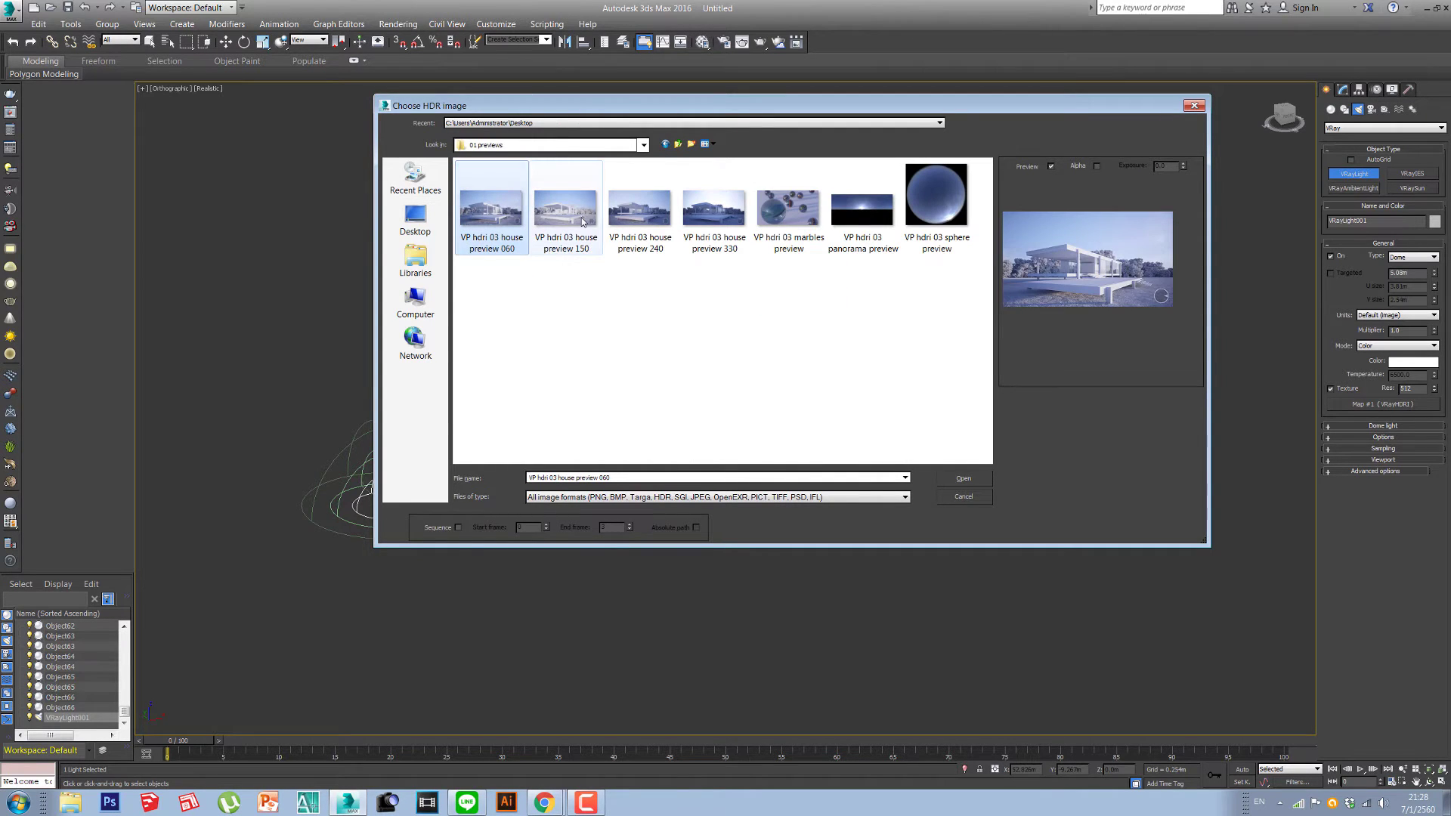
pyautogui.click(583, 222)
pyautogui.click(646, 220)
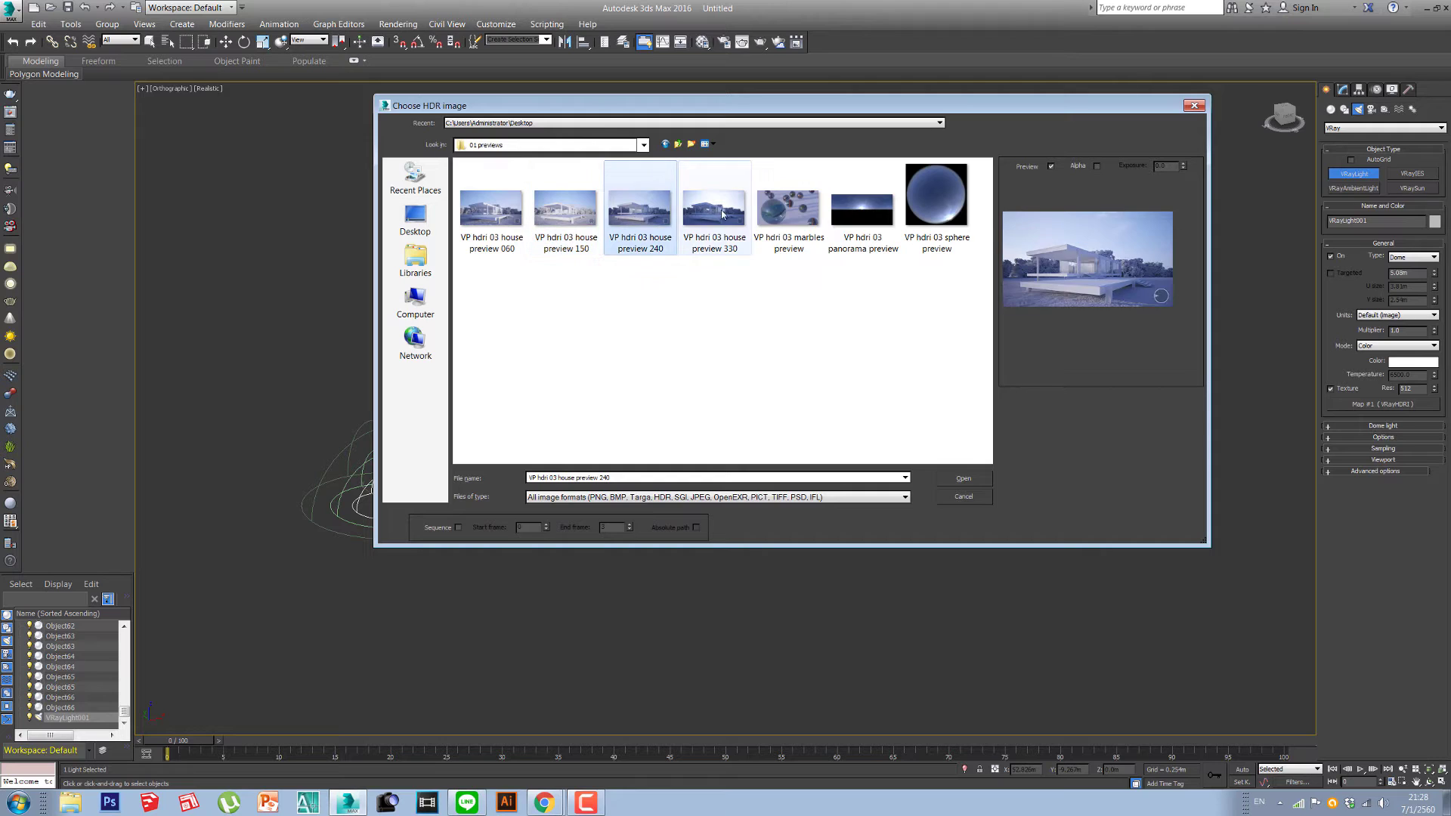
pyautogui.click(715, 212)
pyautogui.click(498, 219)
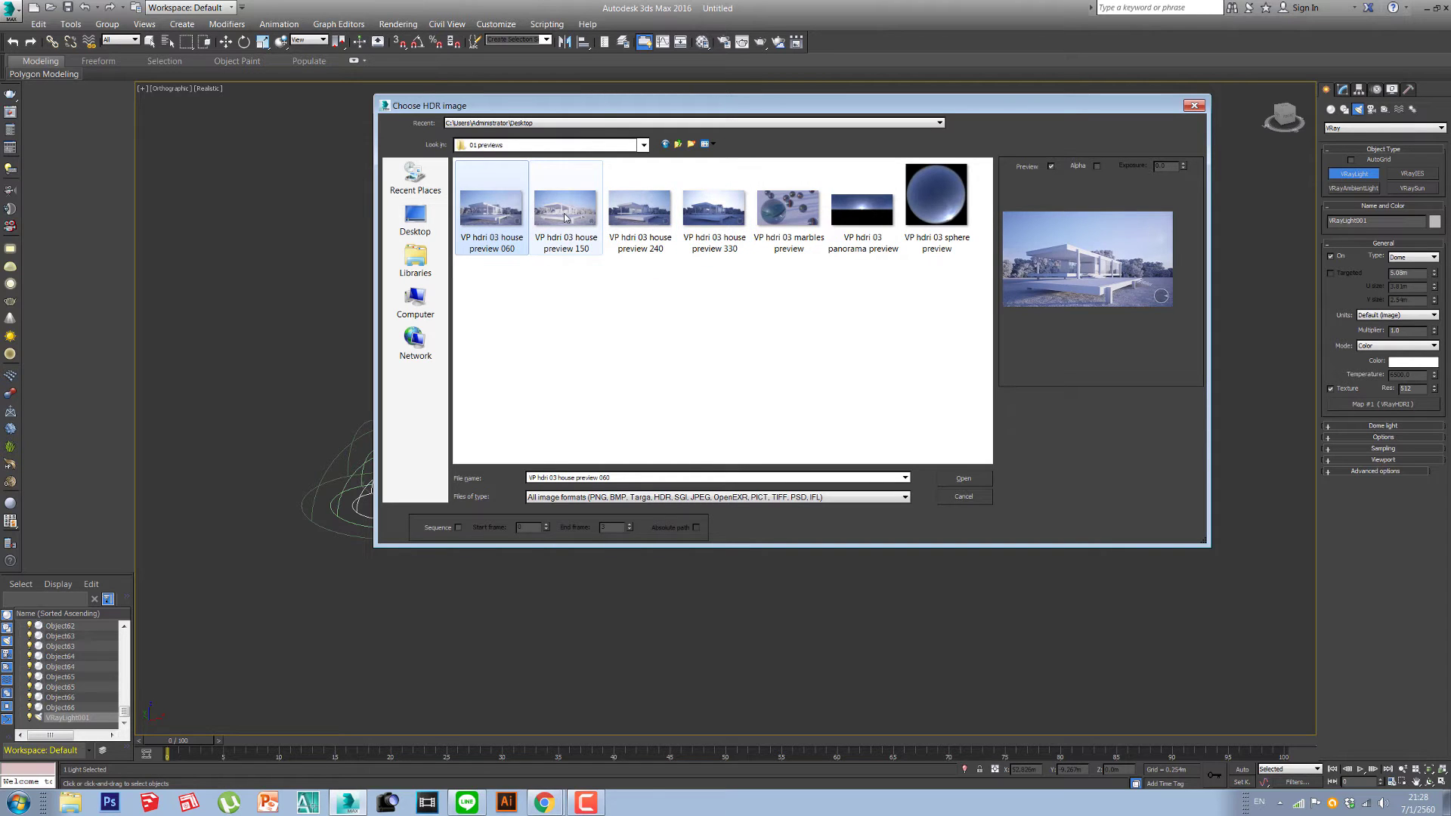
pyautogui.click(679, 143)
pyautogui.click(678, 143)
# Step: Preview VP Skydome 04's house 060, 150, 240 and 330 images
pyautogui.doubleClick(529, 220)
pyautogui.doubleClick(491, 179)
pyautogui.click(502, 184)
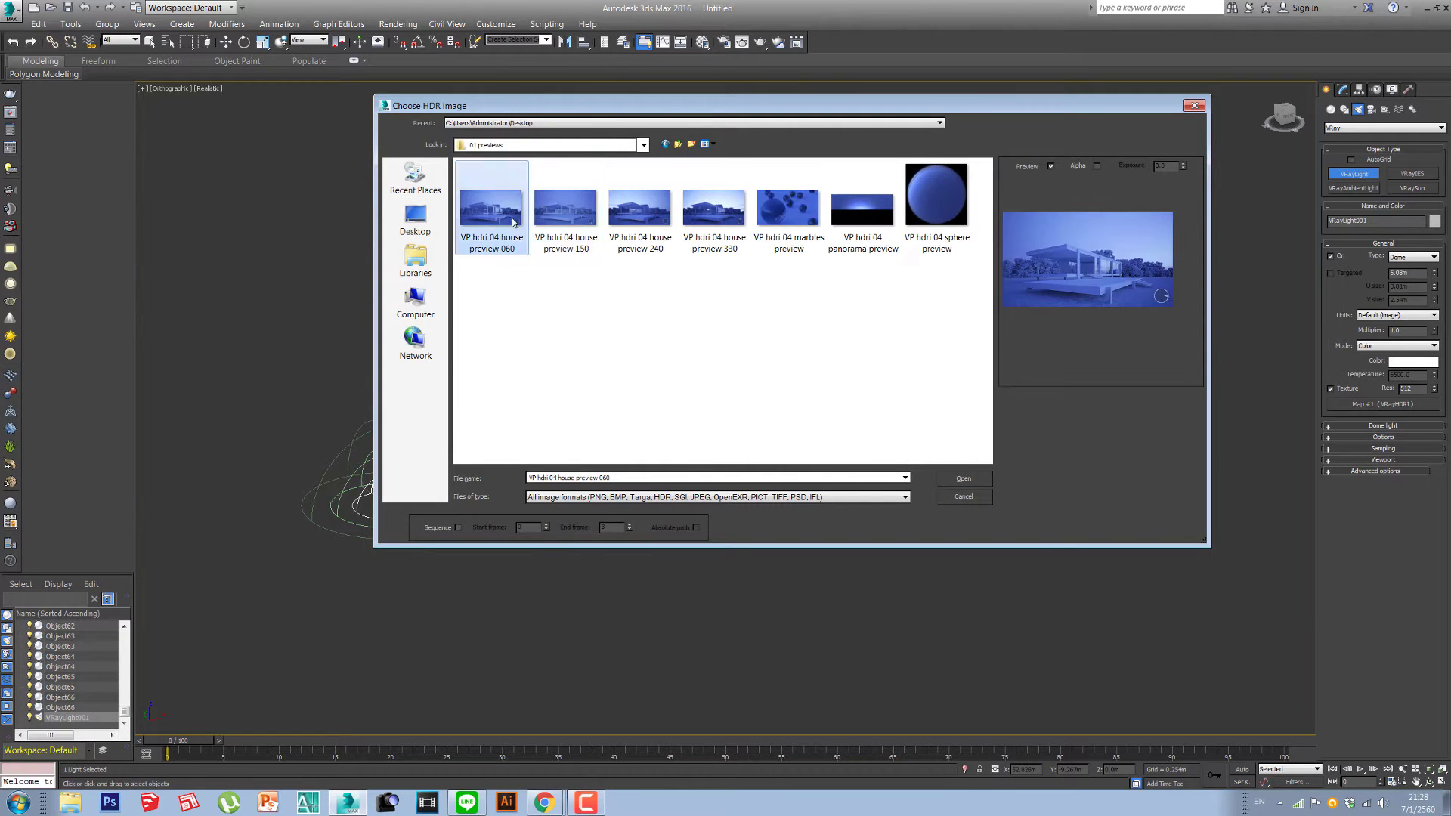
pyautogui.click(557, 220)
pyautogui.click(639, 209)
pyautogui.click(713, 208)
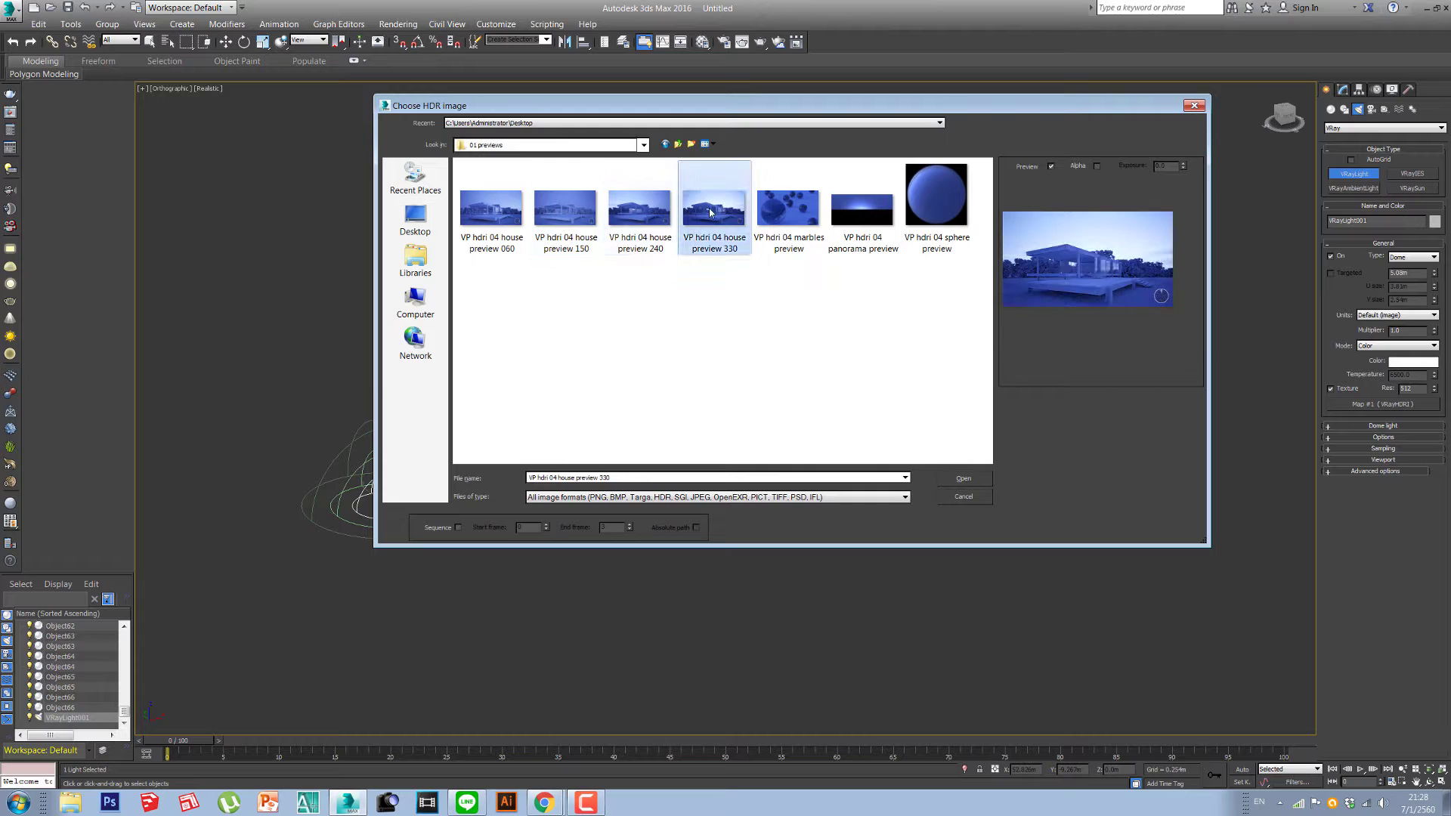
pyautogui.click(678, 144)
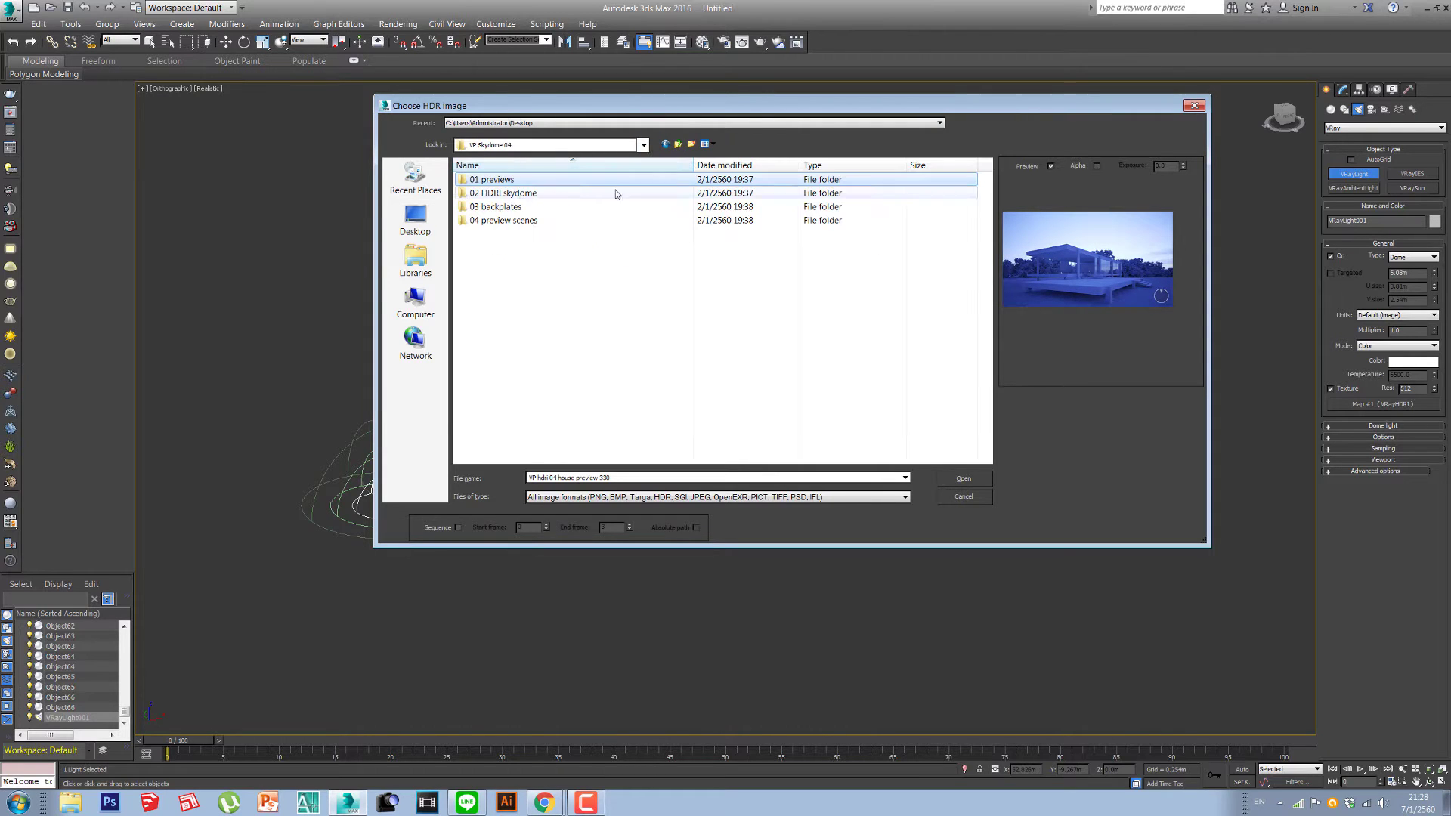
pyautogui.click(678, 143)
# Step: Preview VP Skydome 05's house 060, 150, 240 and 330 images
pyautogui.doubleClick(512, 233)
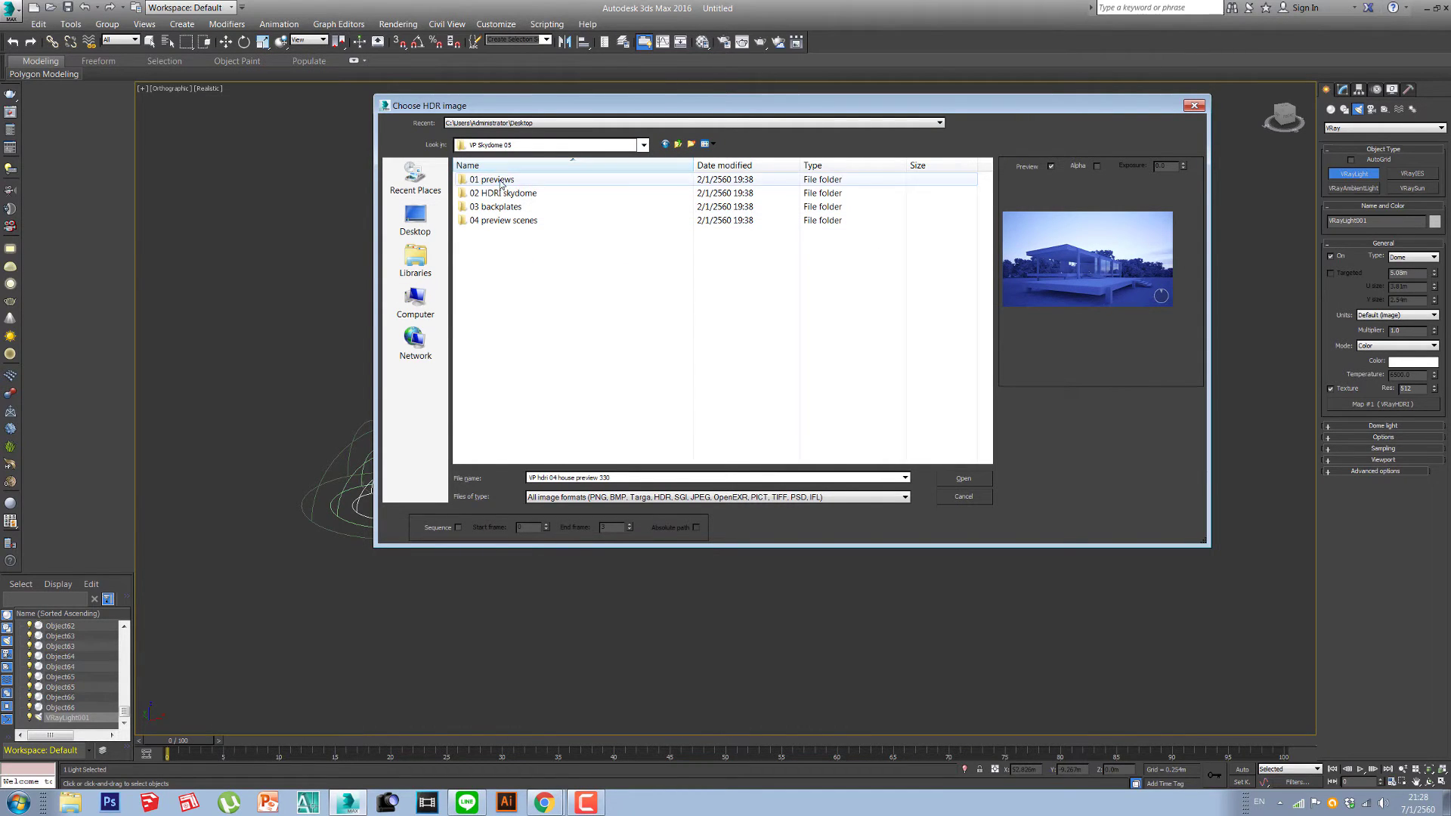
pyautogui.doubleClick(499, 180)
pyautogui.click(510, 218)
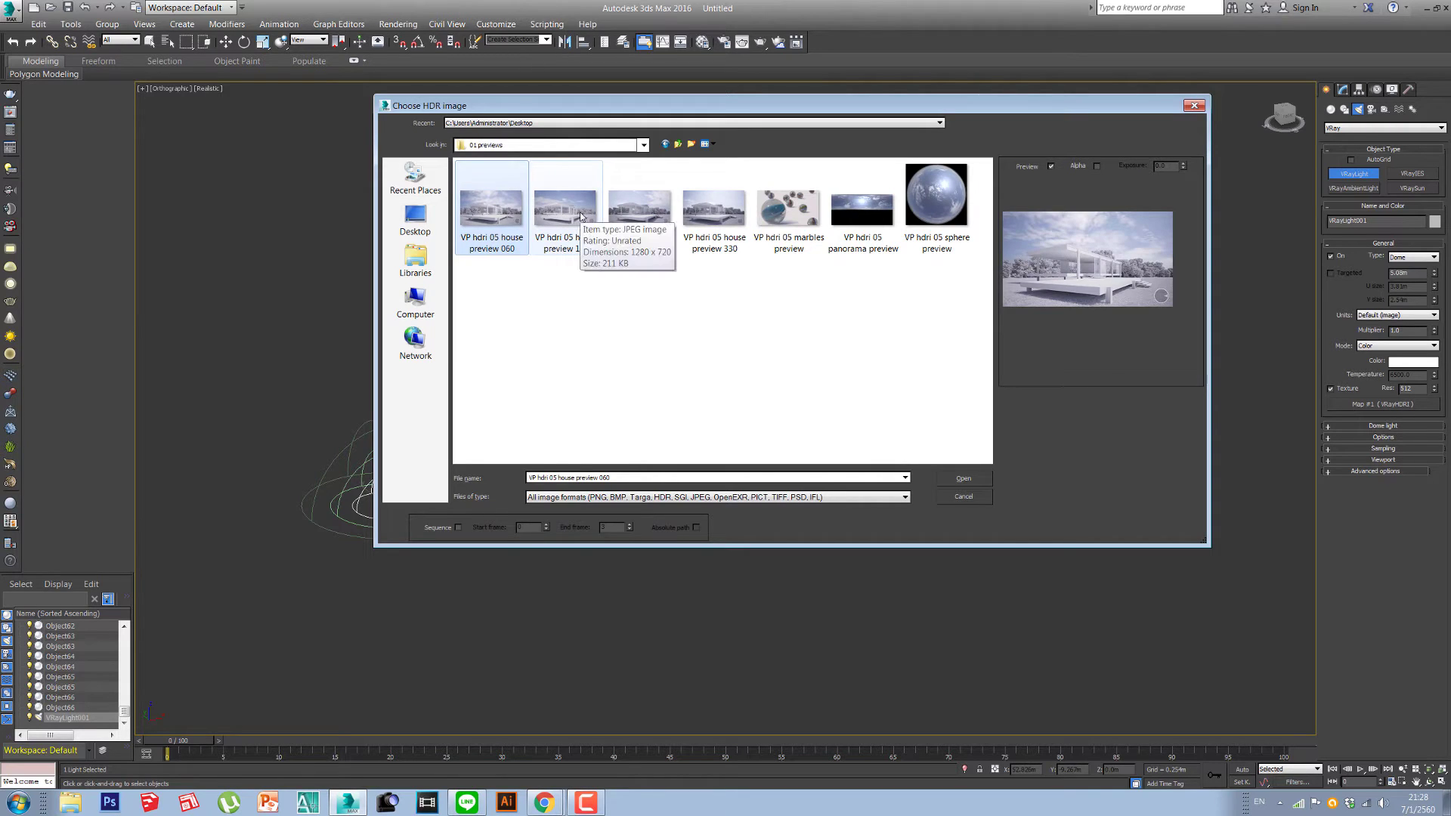
pyautogui.click(580, 217)
pyautogui.click(643, 215)
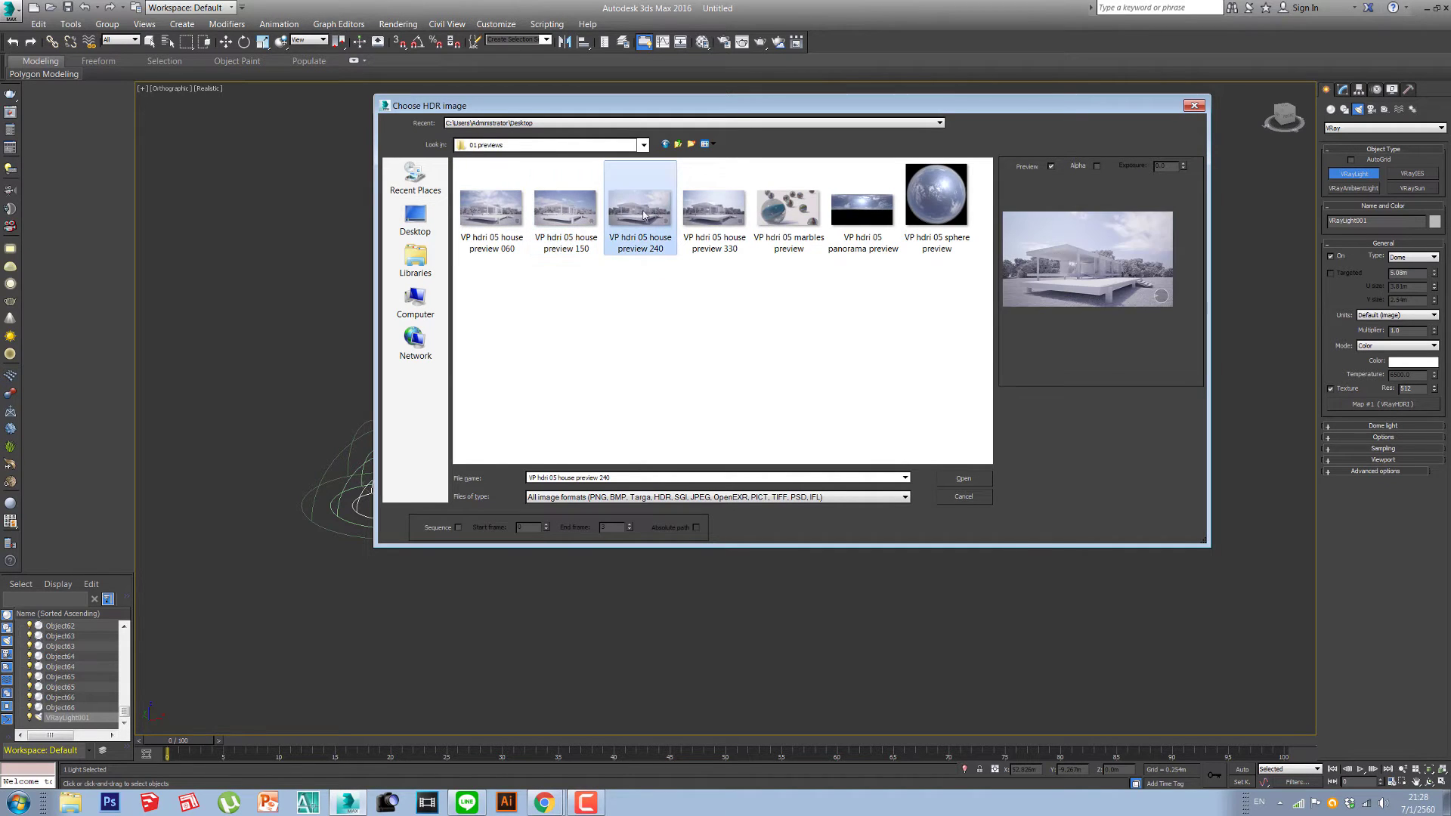
pyautogui.click(714, 214)
pyautogui.click(640, 211)
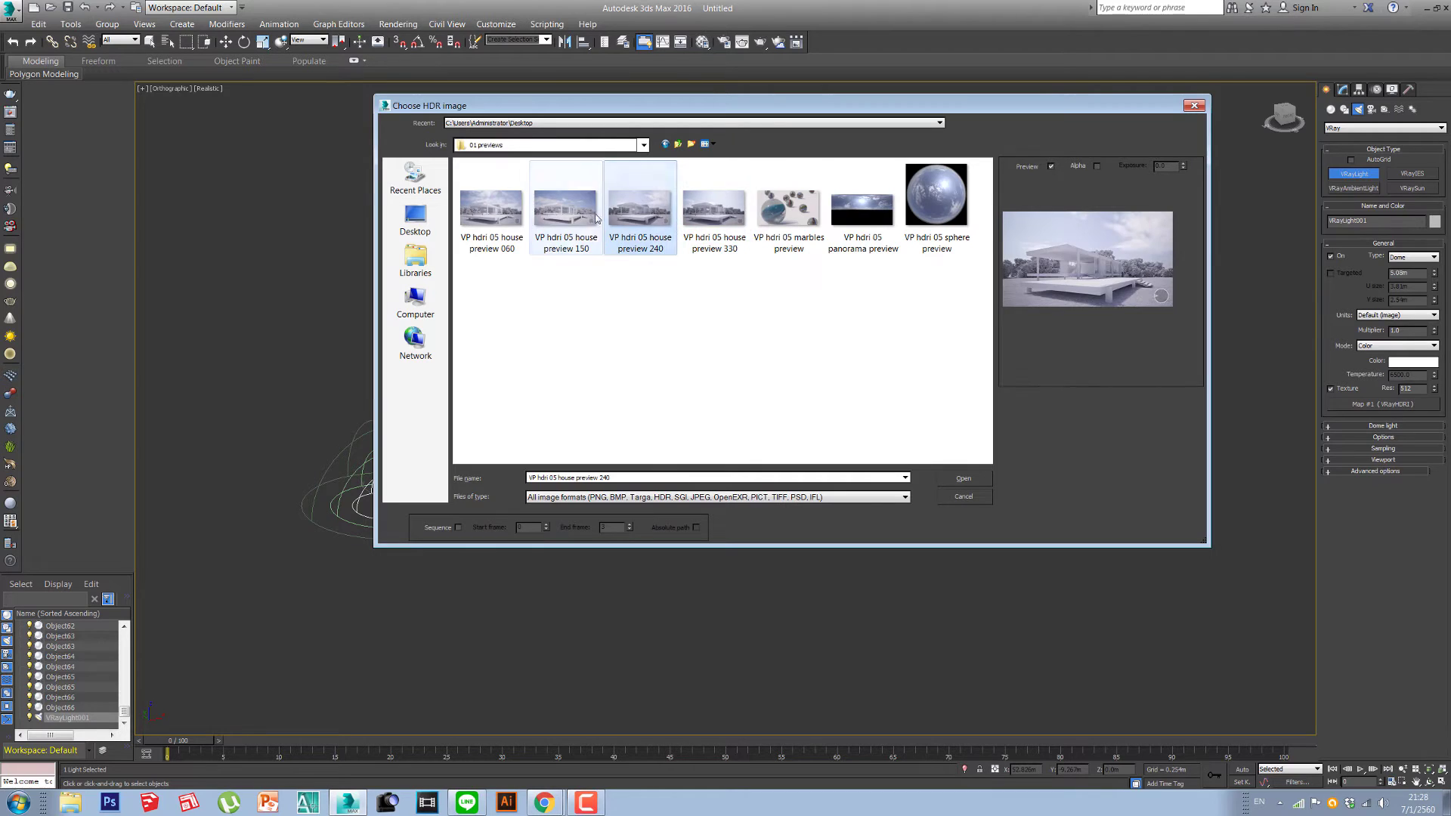
pyautogui.click(567, 212)
pyautogui.click(677, 144)
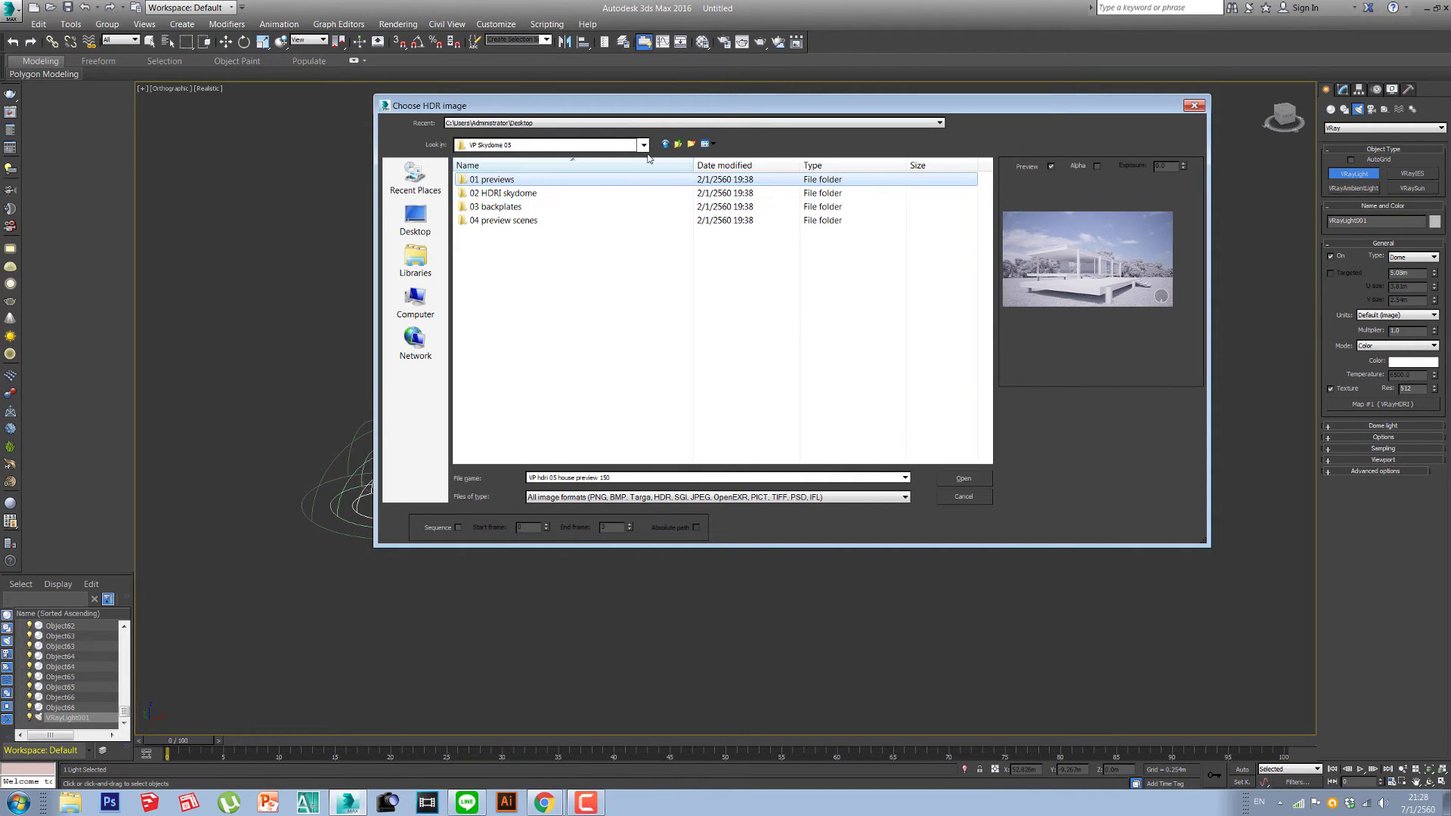
pyautogui.click(678, 143)
# Step: Preview VP Skydome 06's house 150, 240 and 330 images
pyautogui.doubleClick(498, 247)
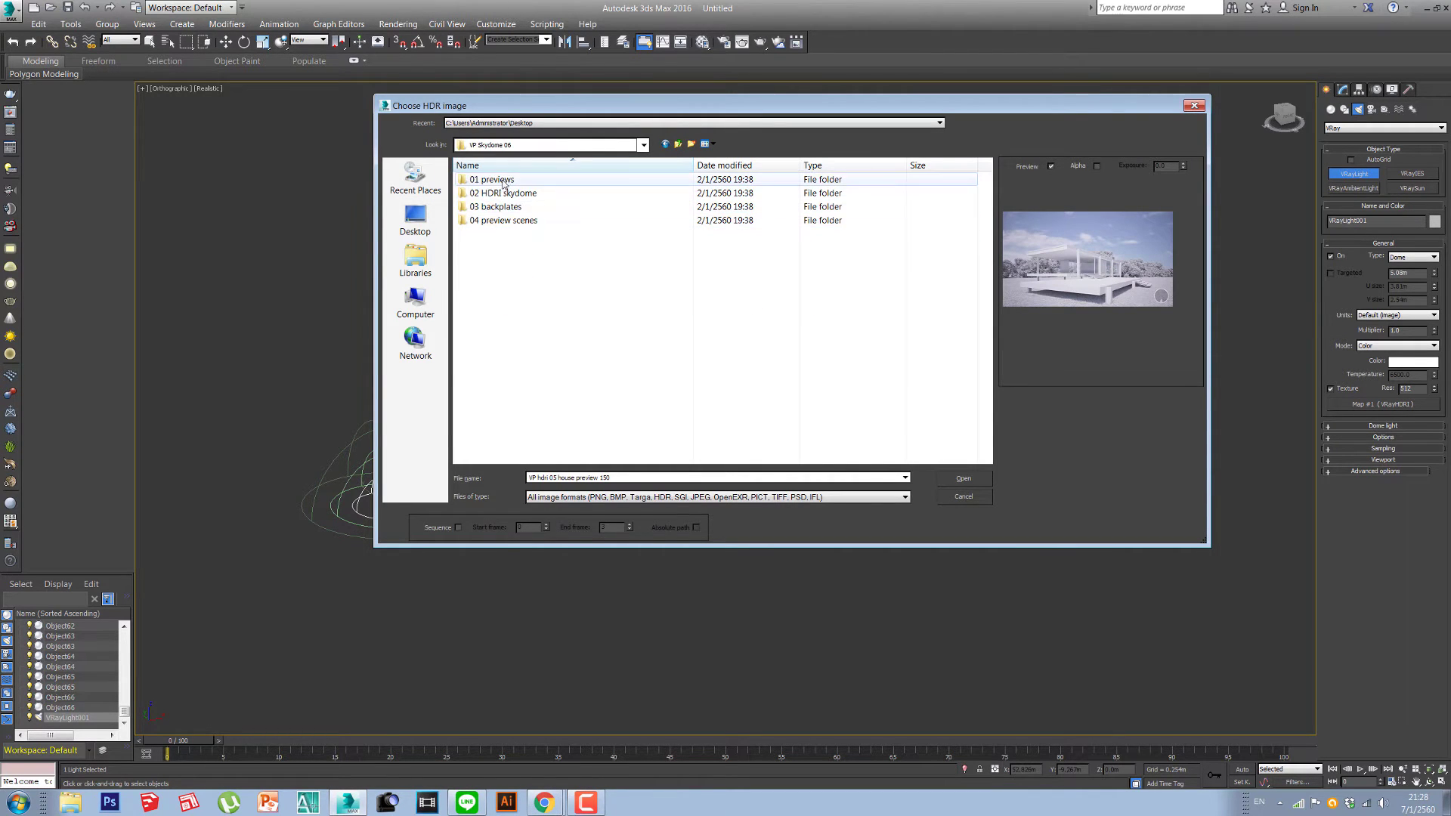
pyautogui.doubleClick(500, 181)
pyautogui.click(544, 218)
pyautogui.click(638, 223)
pyautogui.click(708, 220)
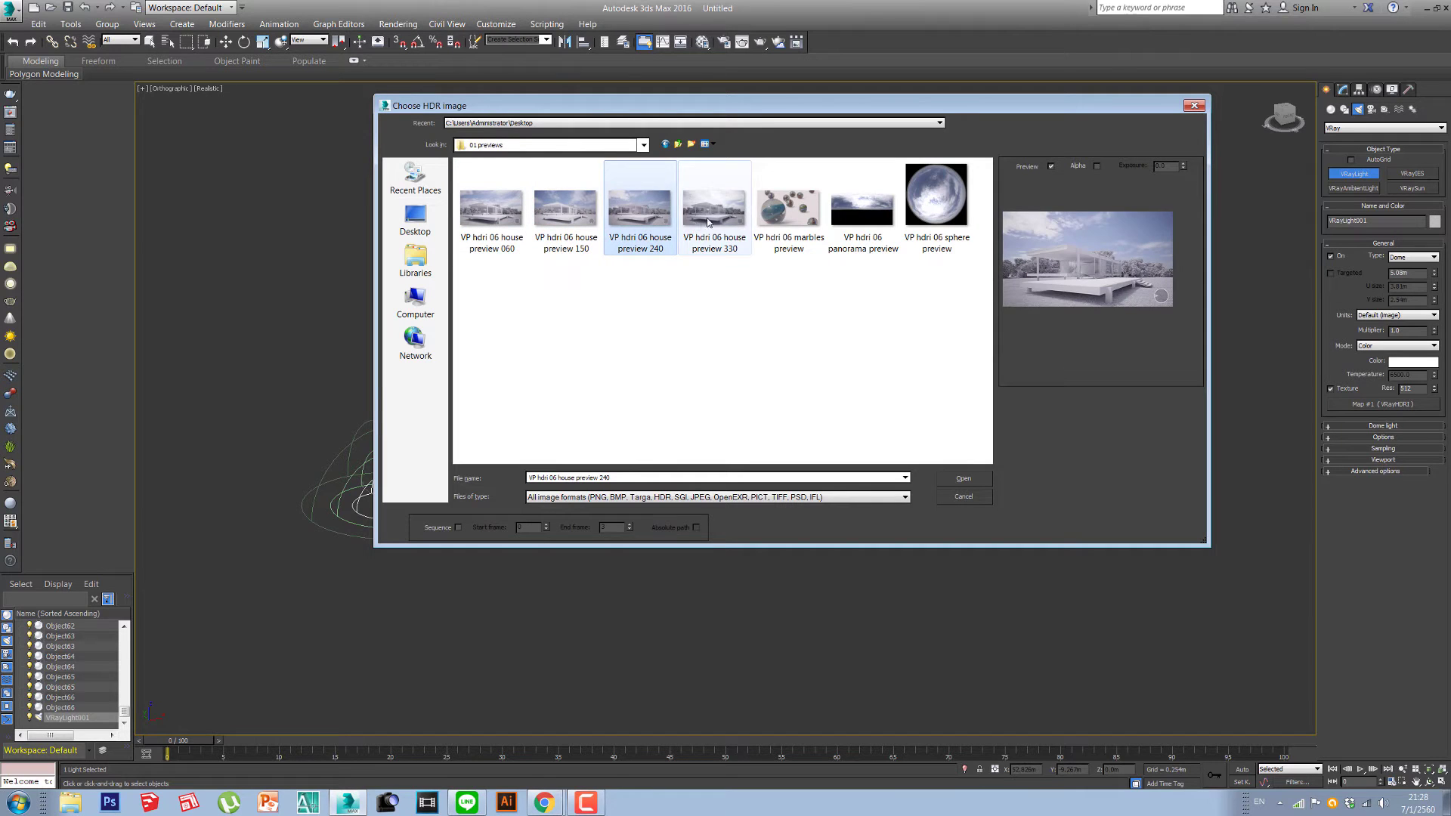
pyautogui.click(679, 144)
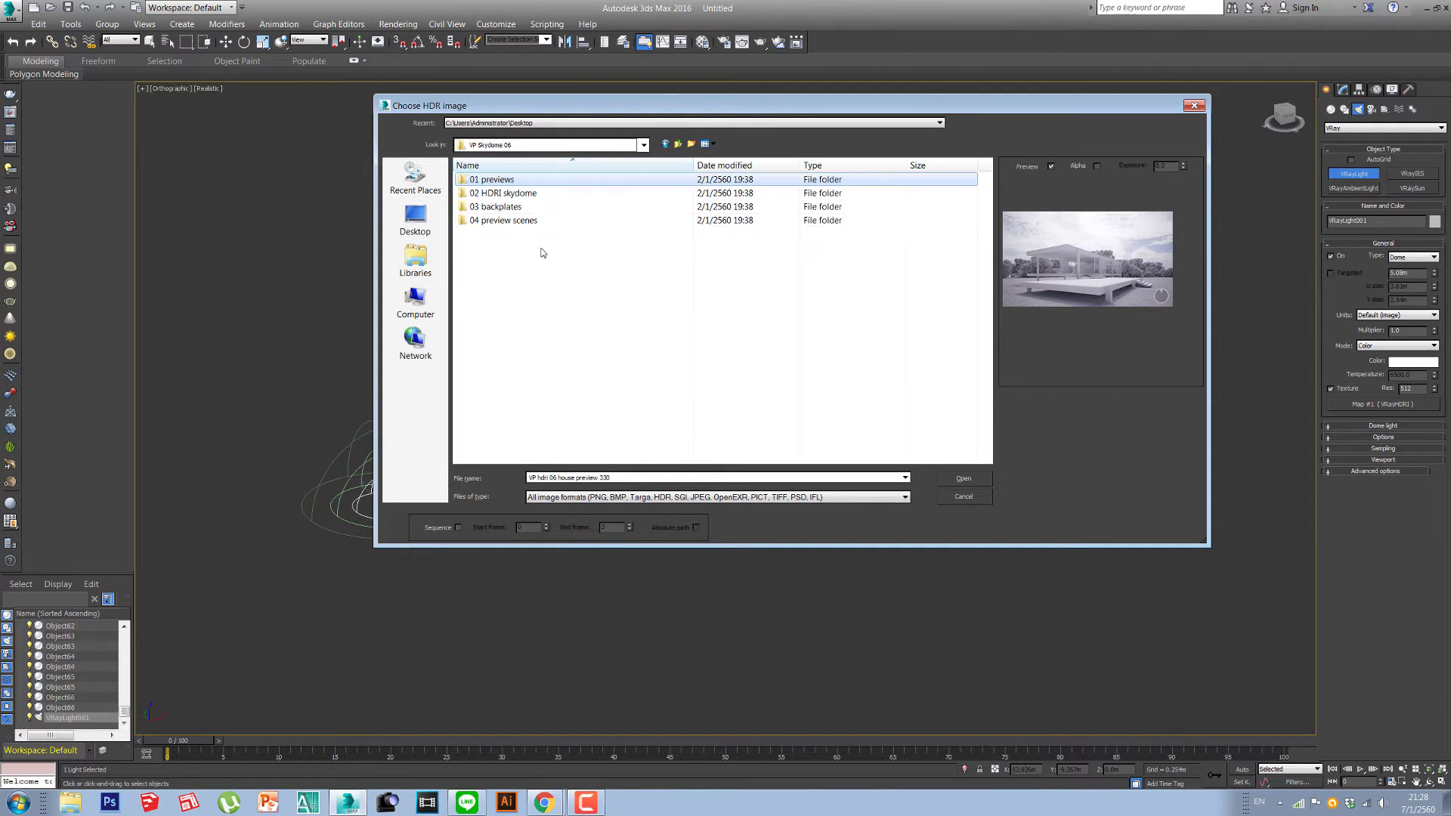
pyautogui.click(677, 145)
# Step: Preview VP Skydome 07's house 060, 150, 240 and 330 images
pyautogui.doubleClick(520, 259)
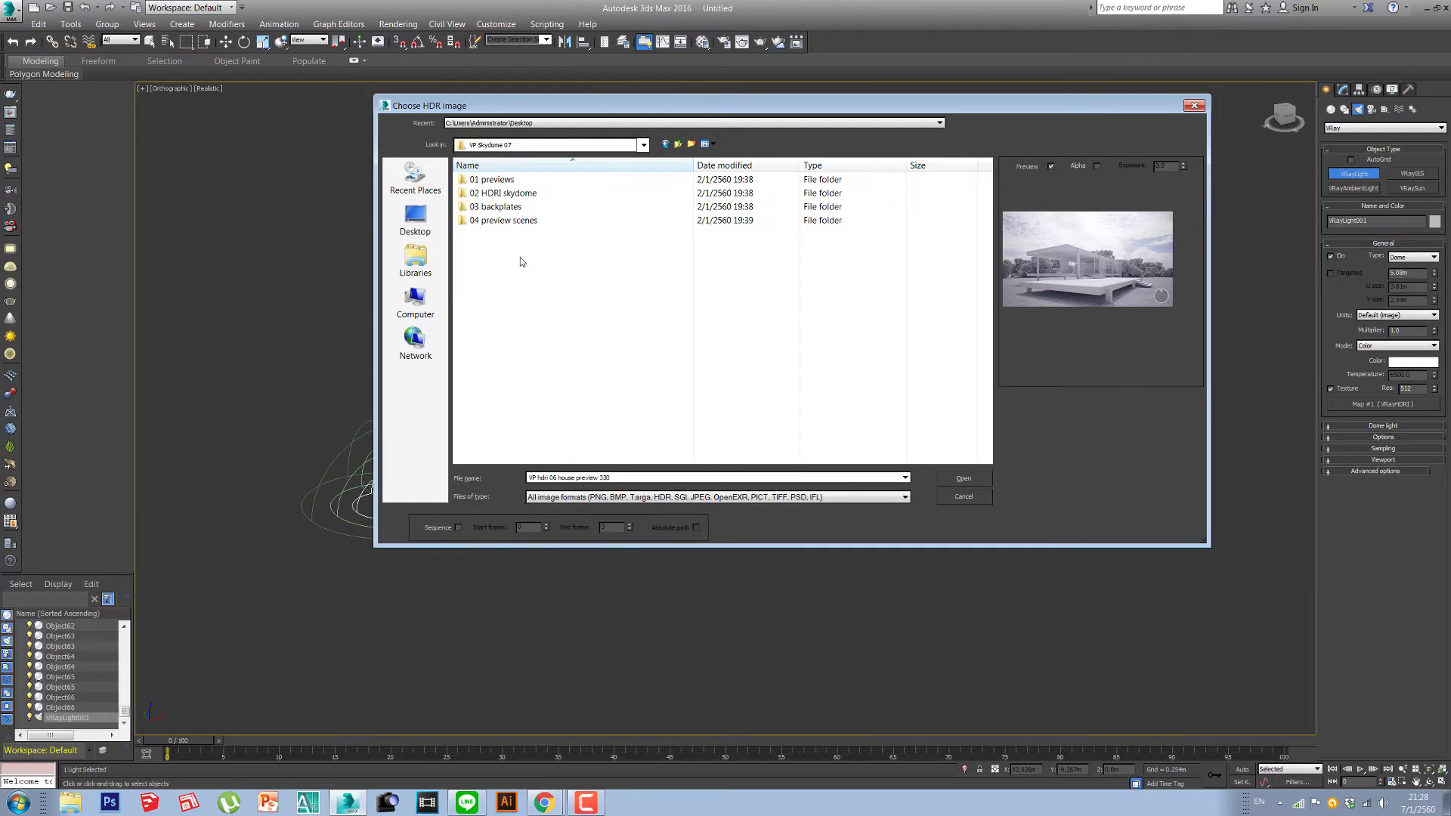
pyautogui.doubleClick(495, 180)
pyautogui.click(511, 243)
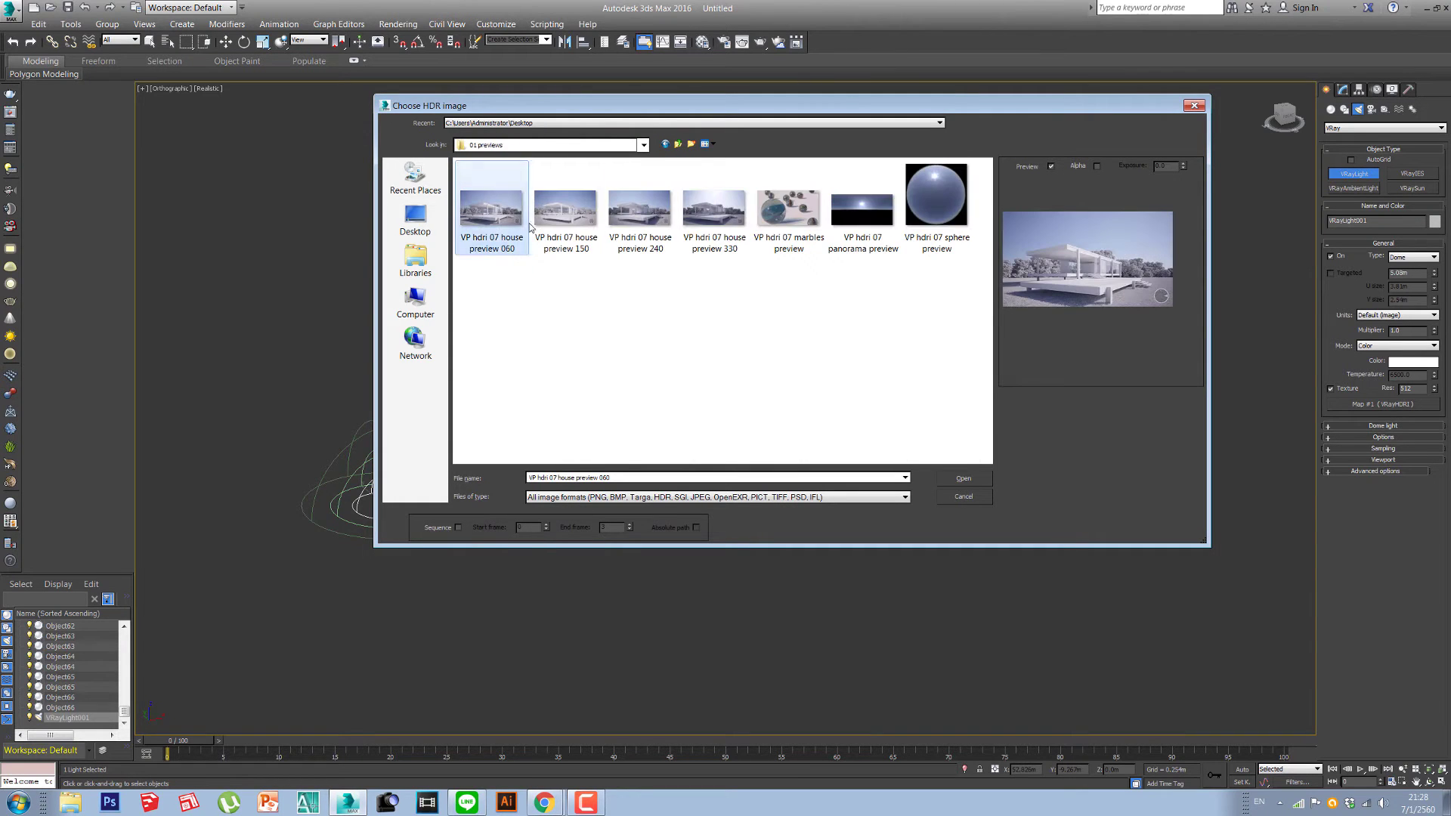
pyautogui.click(568, 223)
pyautogui.click(616, 221)
pyautogui.click(714, 211)
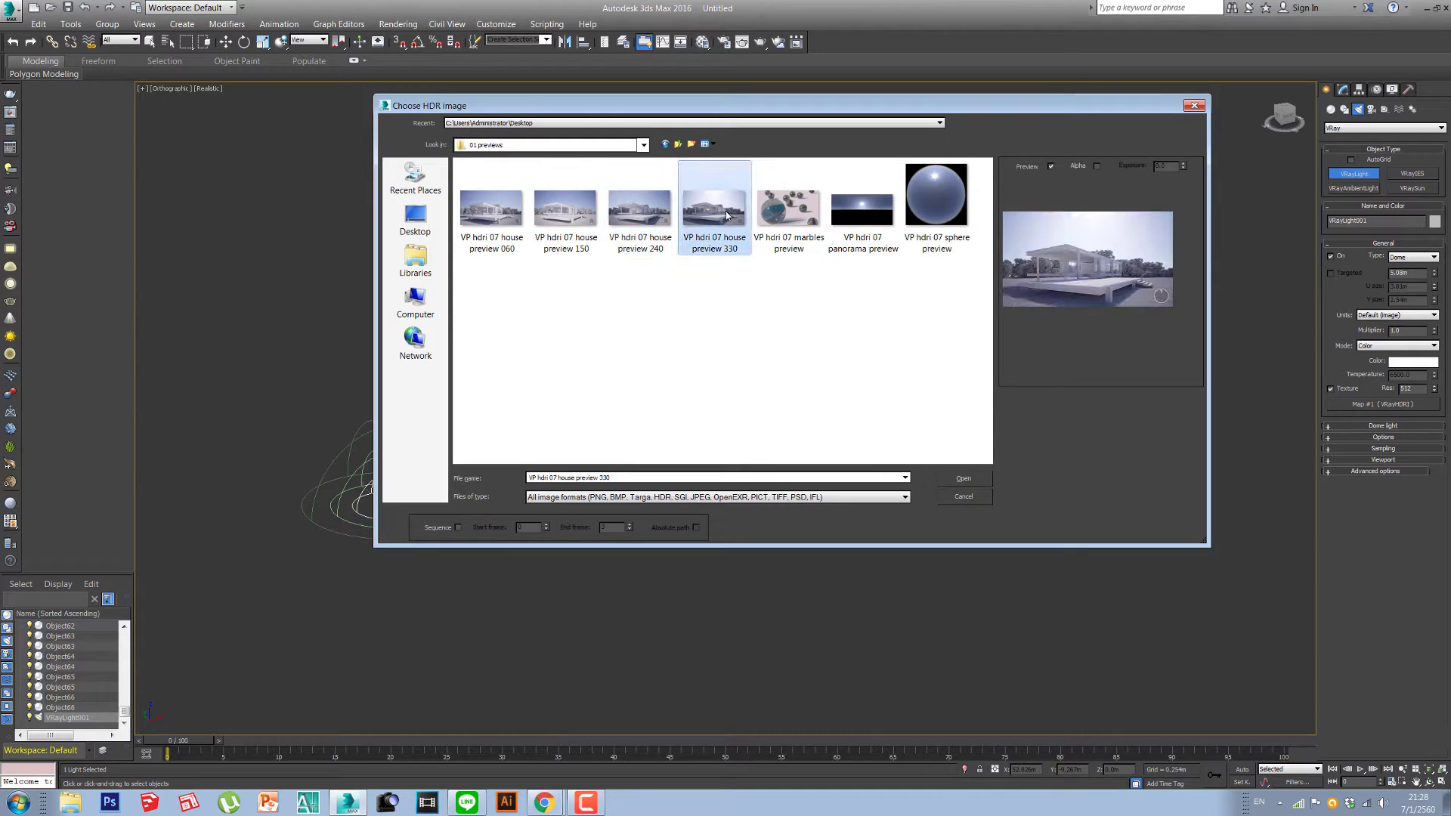
pyautogui.click(654, 218)
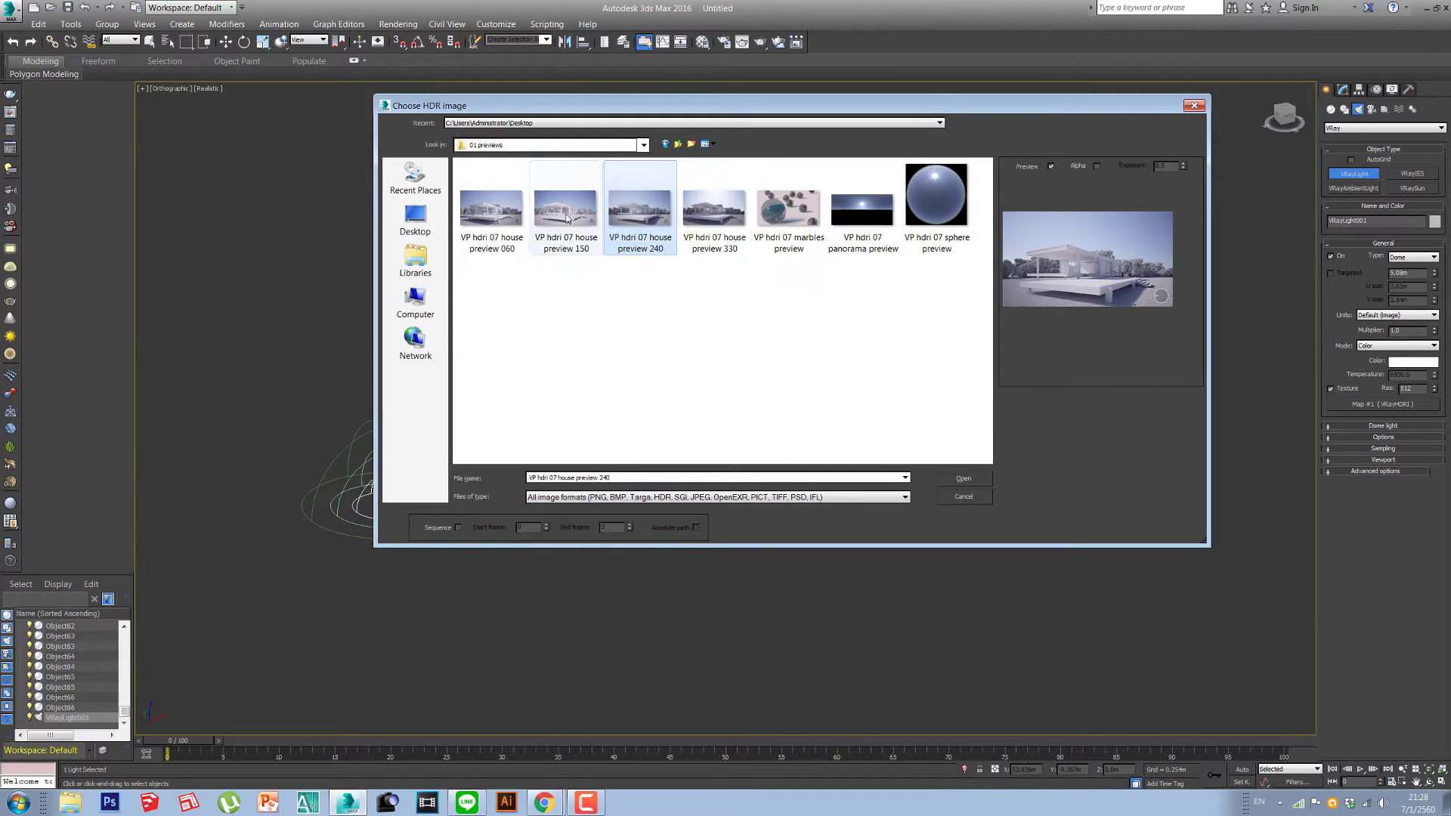
pyautogui.click(491, 209)
pyautogui.click(678, 145)
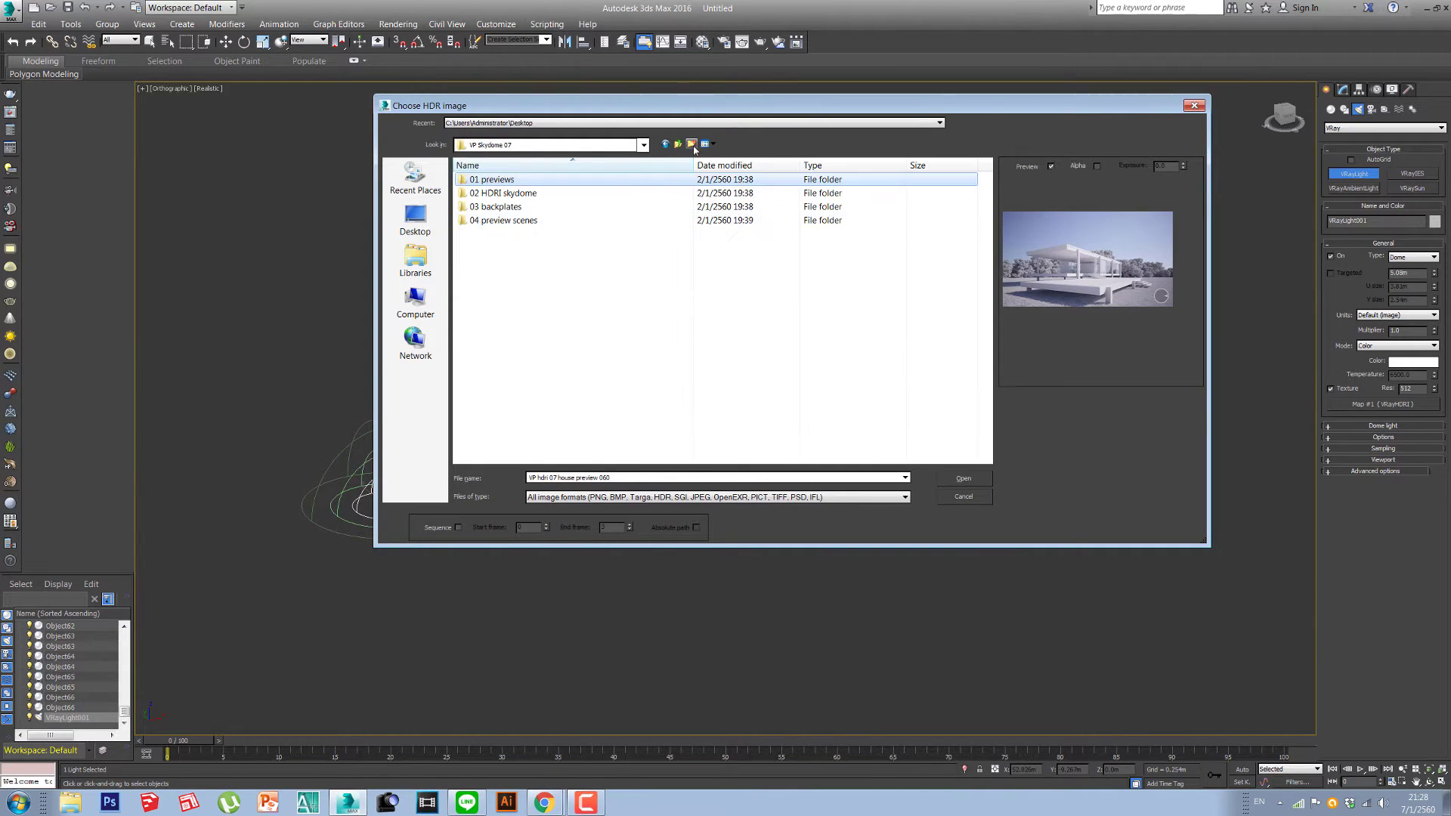
pyautogui.click(500, 261)
pyautogui.doubleClick(516, 275)
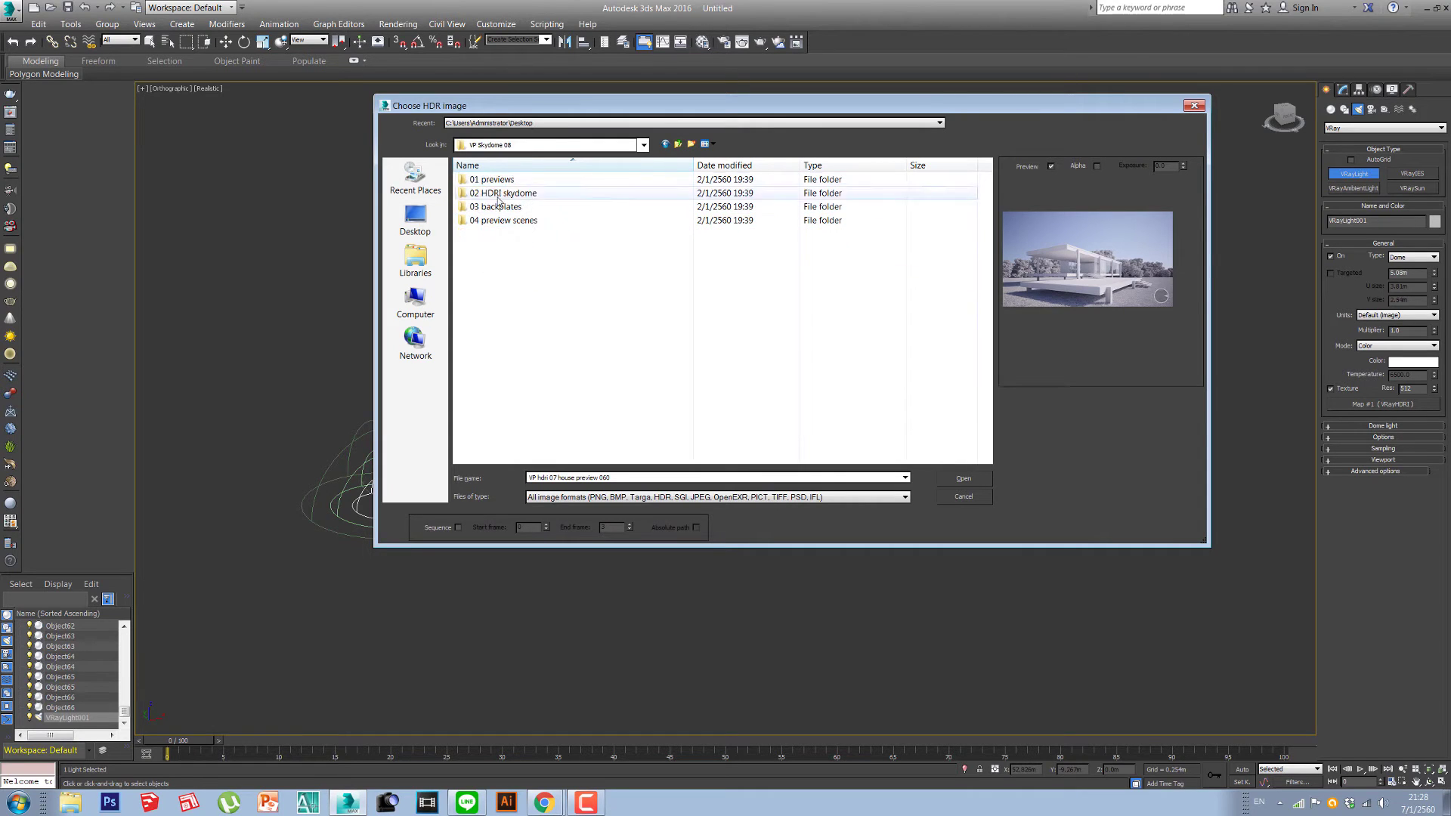
pyautogui.doubleClick(496, 180)
pyautogui.click(498, 225)
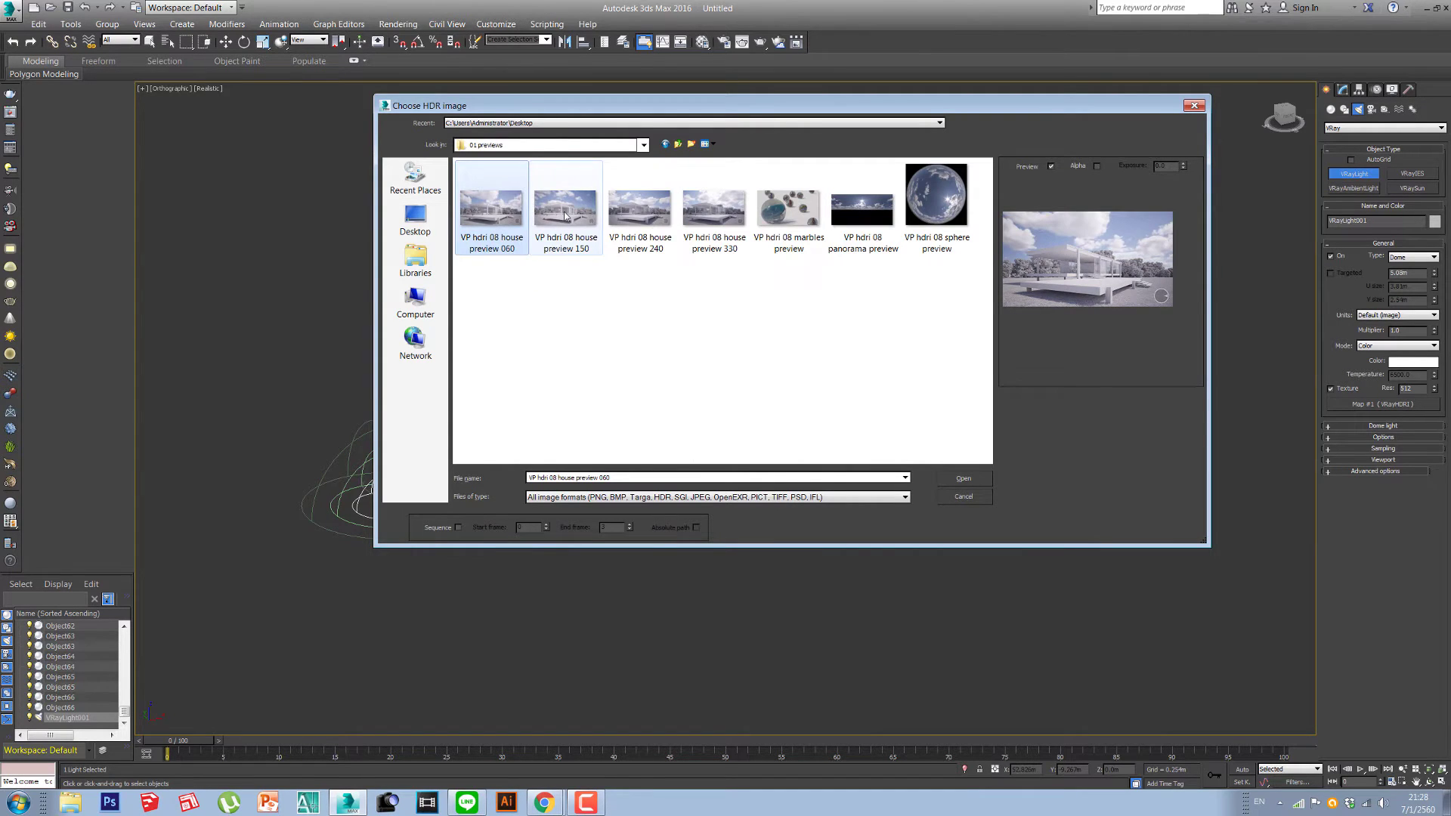
pyautogui.click(565, 215)
pyautogui.click(714, 216)
pyautogui.click(637, 225)
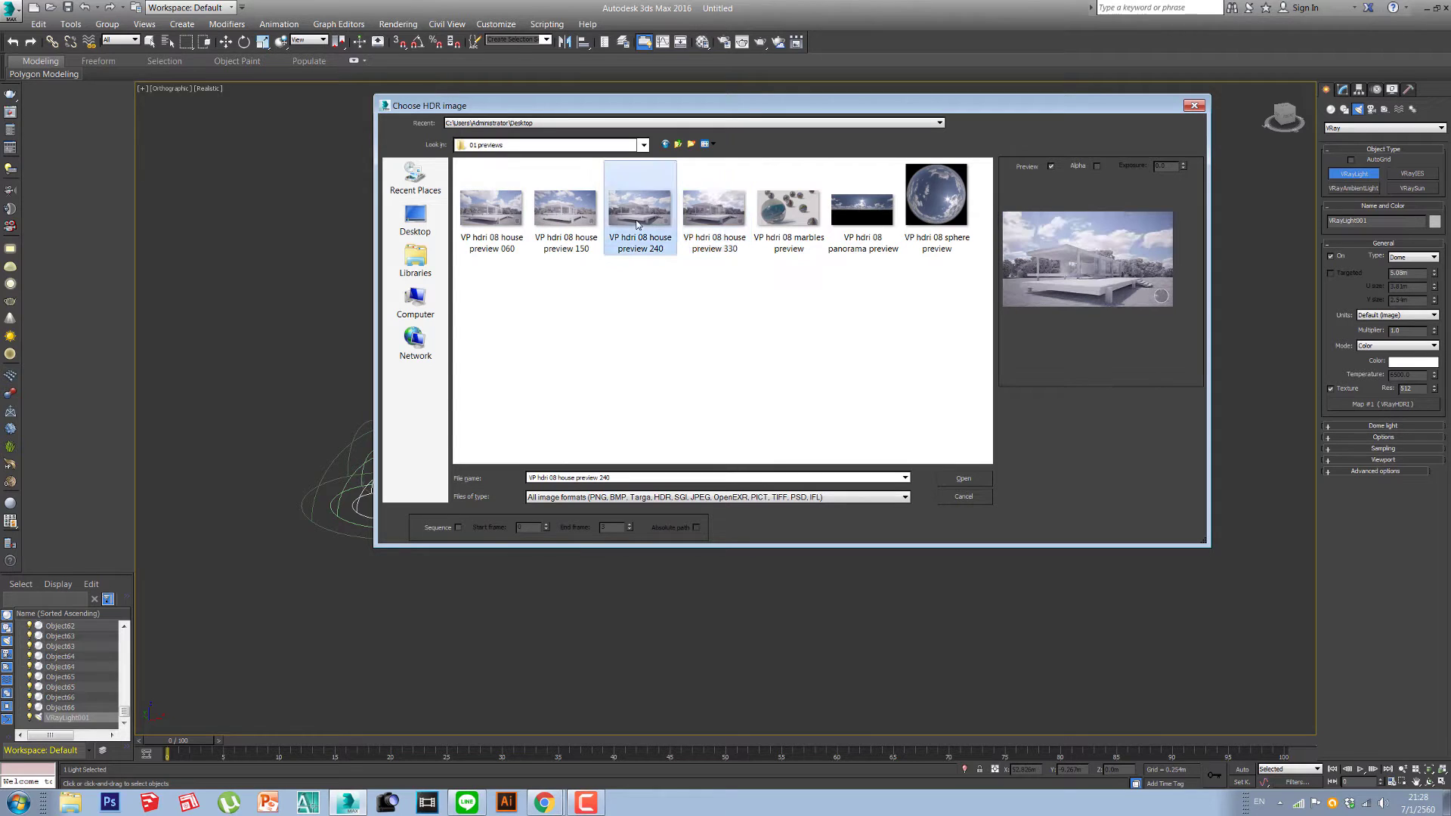
pyautogui.click(675, 144)
pyautogui.click(674, 144)
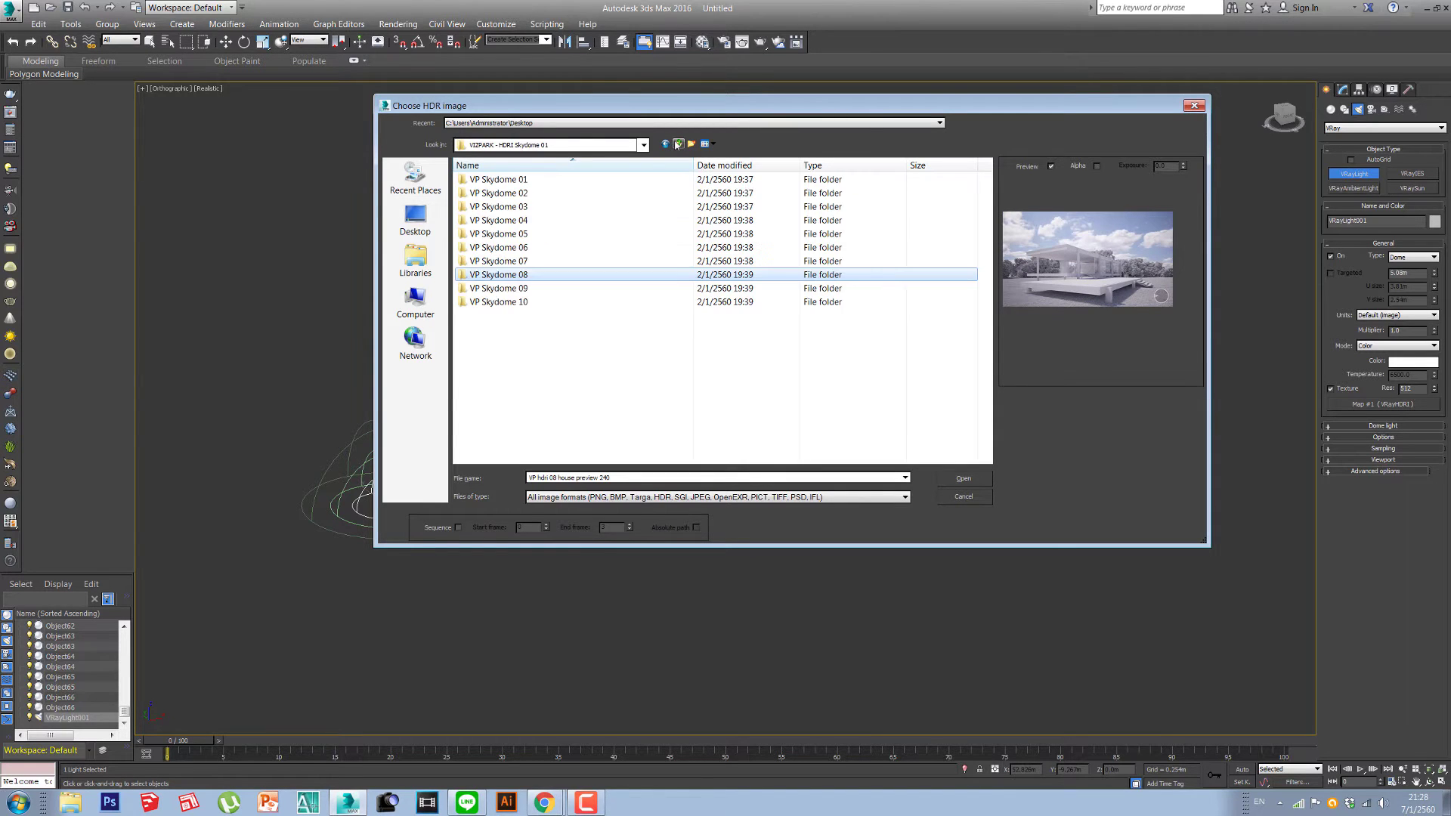
pyautogui.click(515, 290)
pyautogui.doubleClick(514, 290)
pyautogui.doubleClick(499, 179)
pyautogui.click(491, 208)
pyautogui.click(596, 217)
pyautogui.click(639, 208)
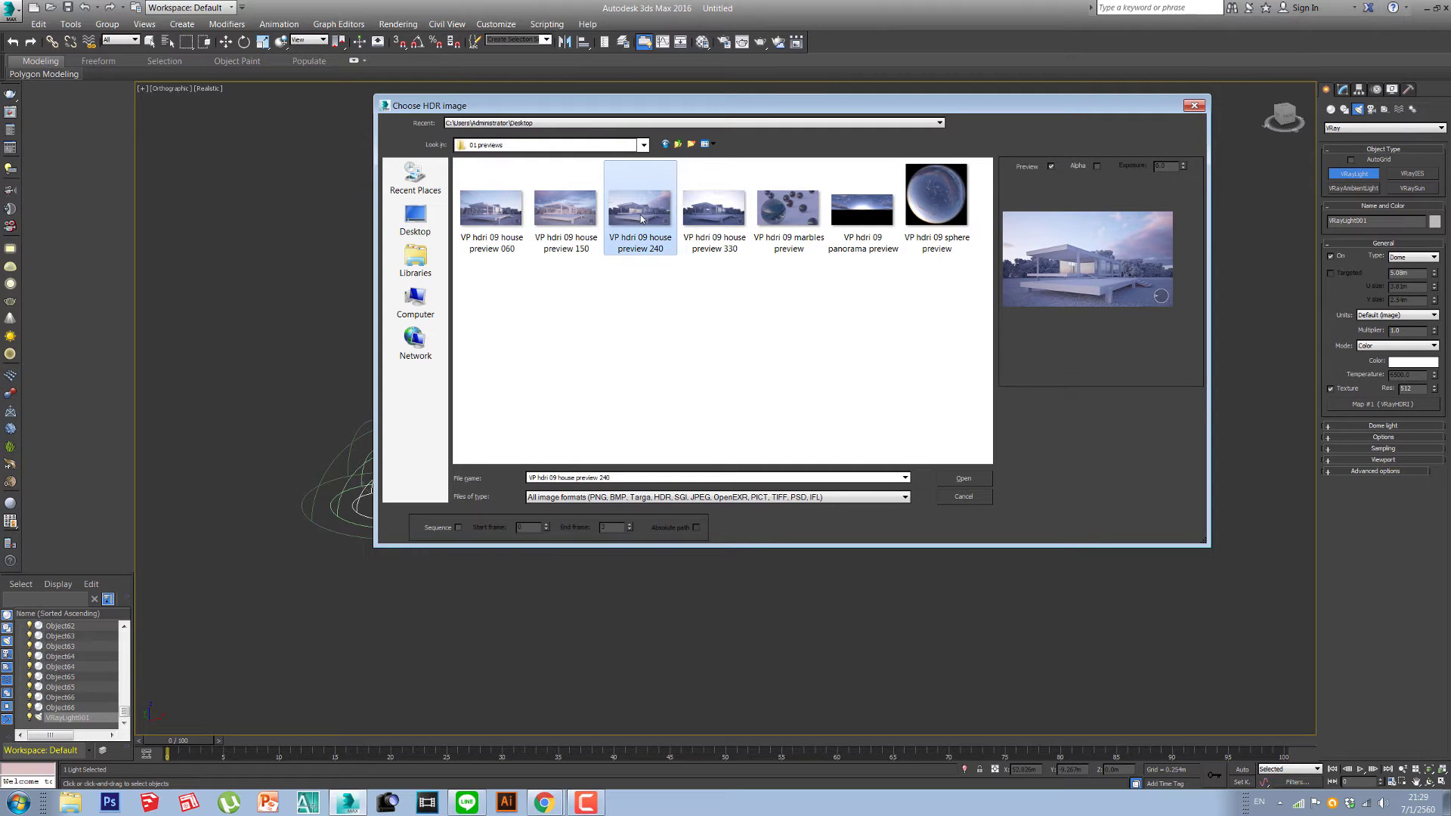
pyautogui.click(792, 218)
pyautogui.click(714, 208)
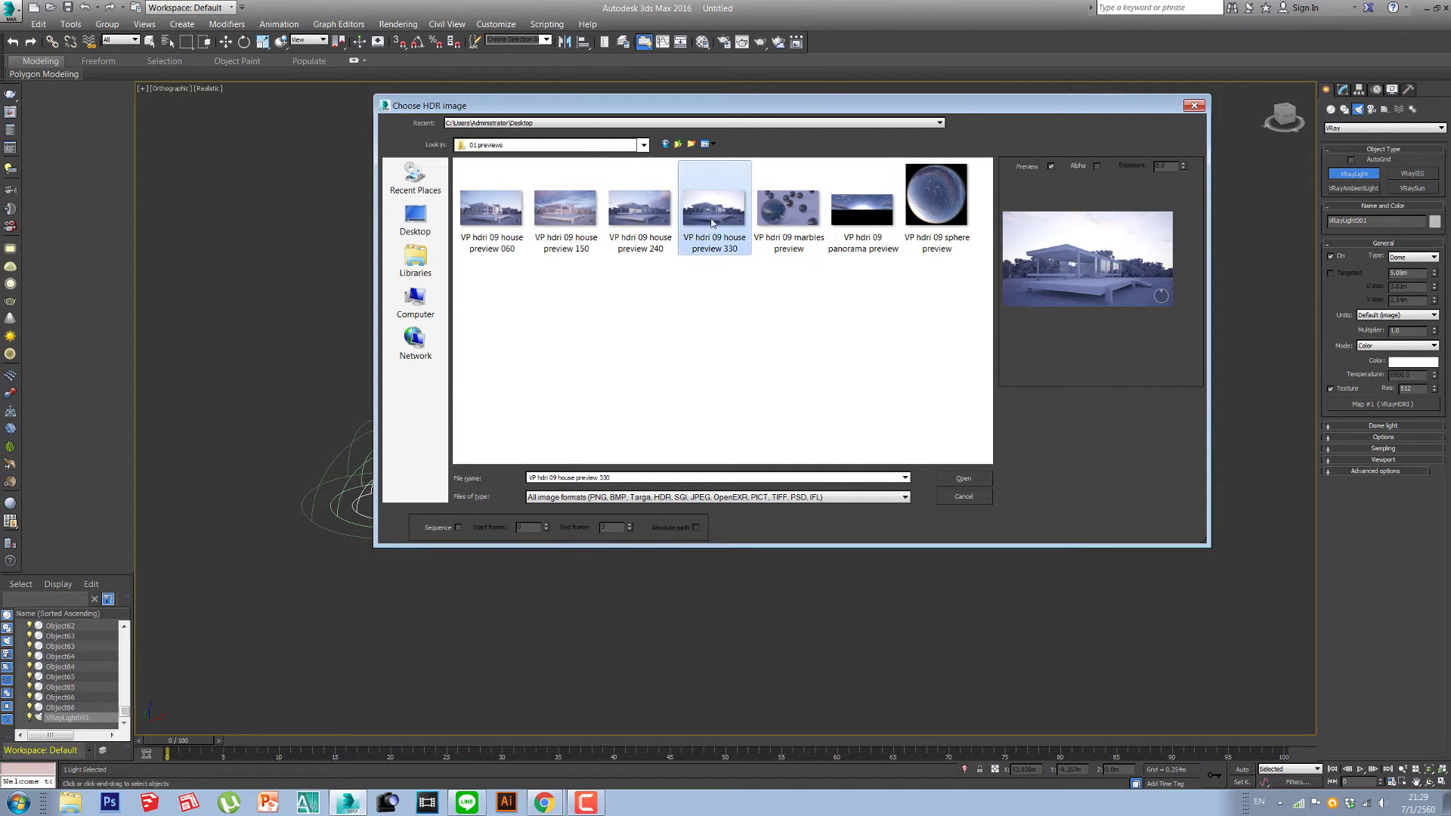
pyautogui.click(498, 208)
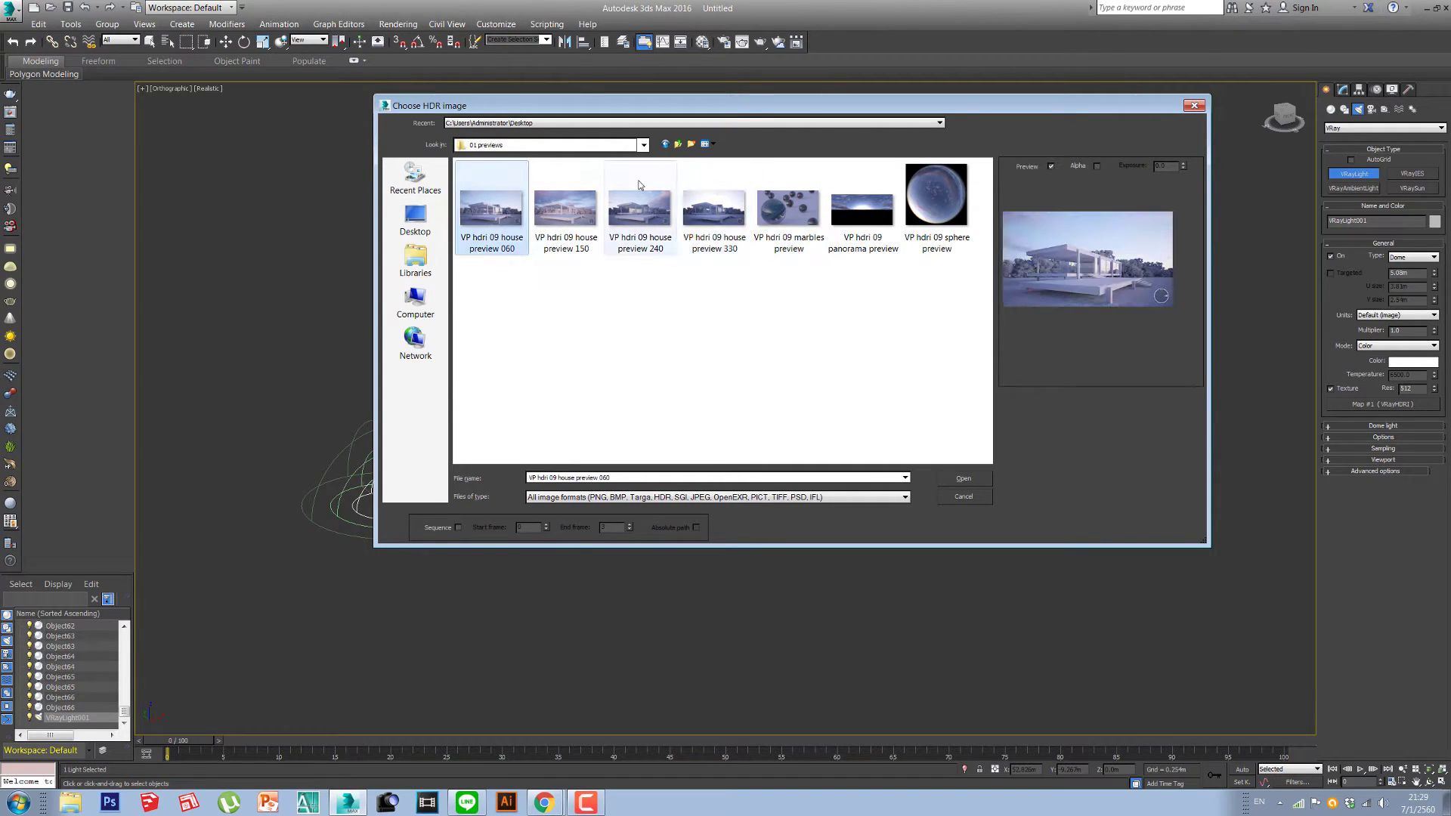
pyautogui.click(678, 144)
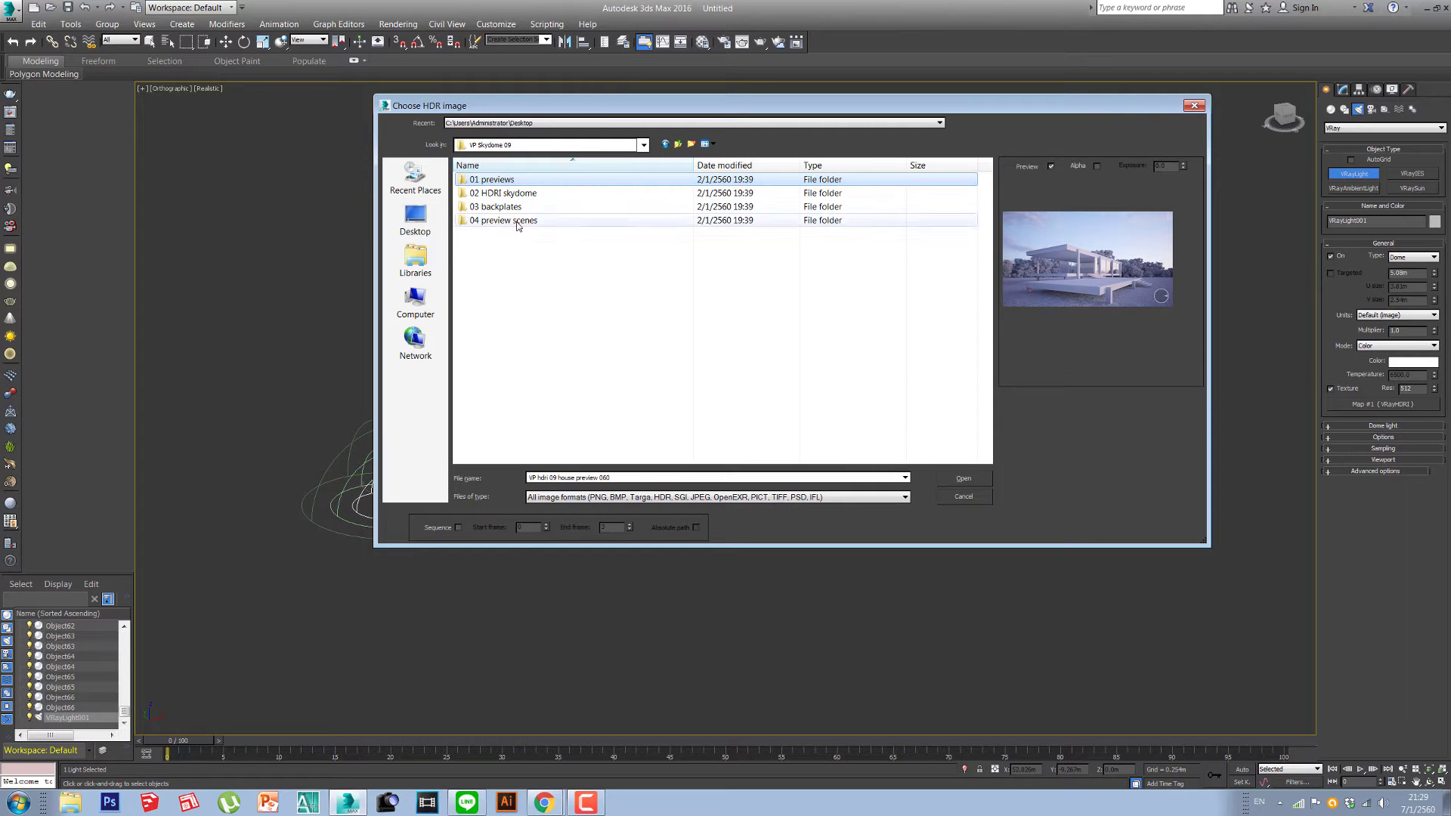
pyautogui.click(680, 143)
pyautogui.doubleClick(495, 288)
pyautogui.doubleClick(501, 182)
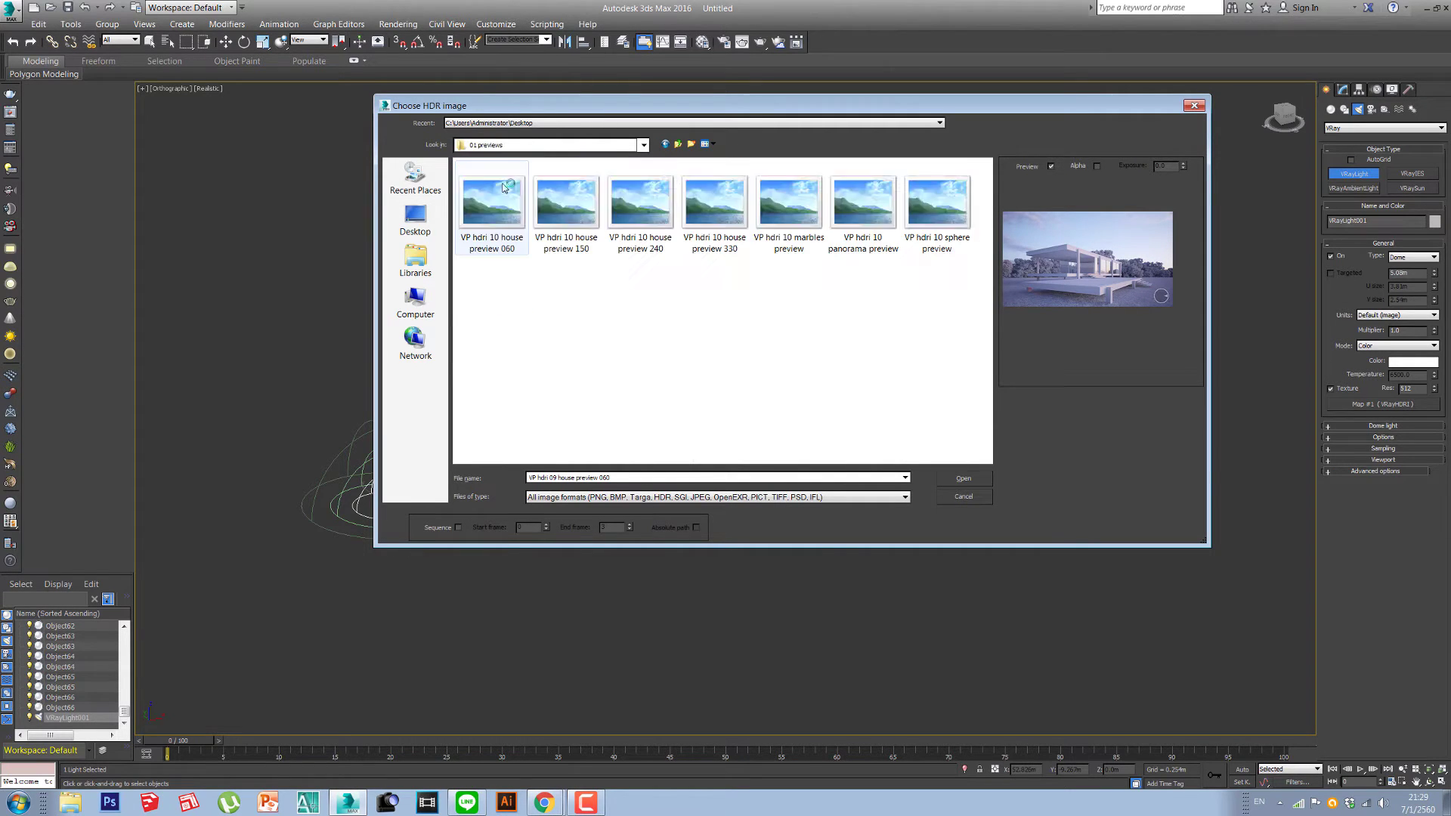
pyautogui.click(504, 189)
pyautogui.click(578, 210)
pyautogui.click(658, 217)
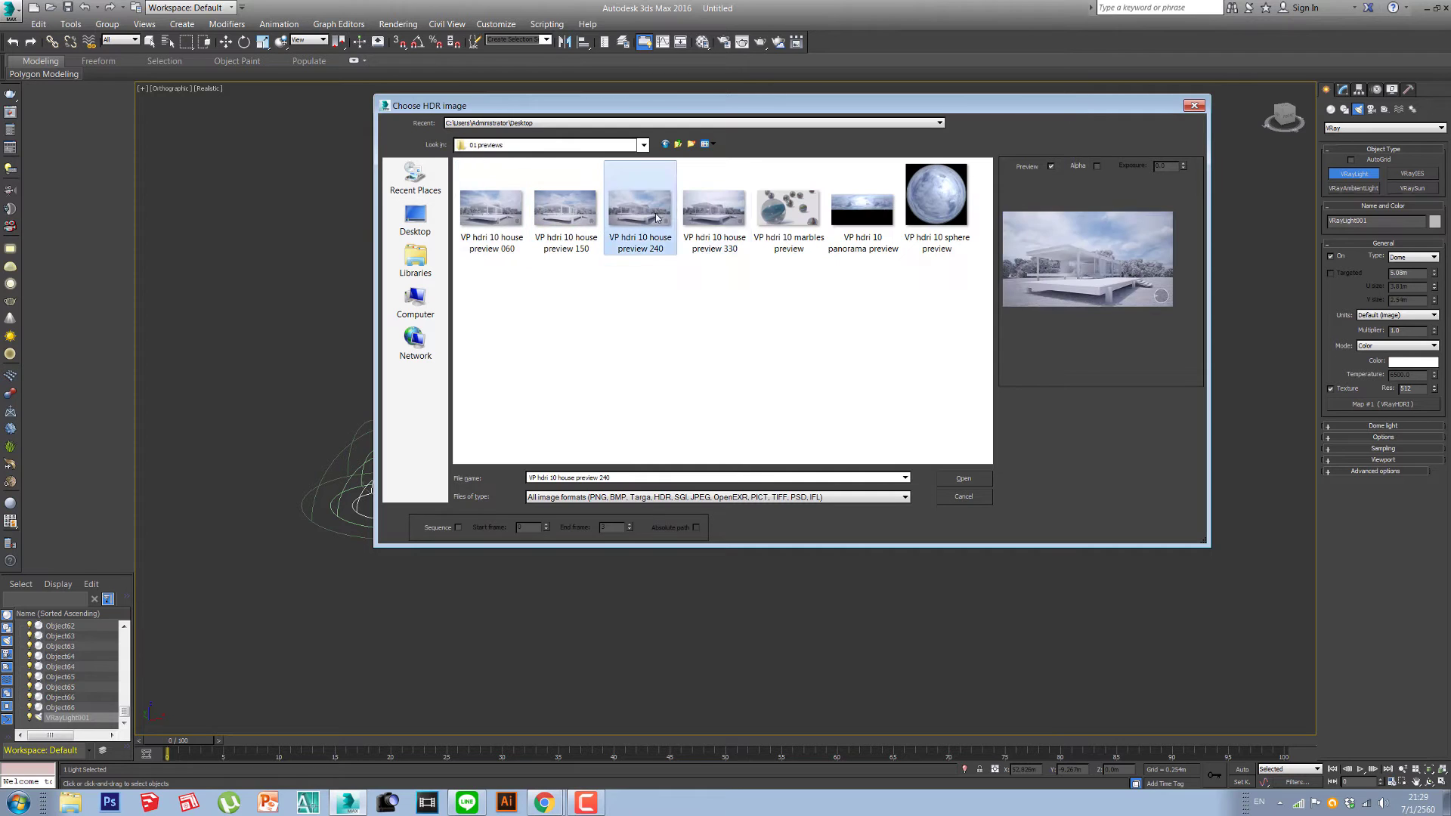
pyautogui.click(729, 222)
pyautogui.click(678, 143)
pyautogui.click(678, 143)
pyautogui.doubleClick(522, 278)
pyautogui.doubleClick(503, 183)
pyautogui.click(500, 204)
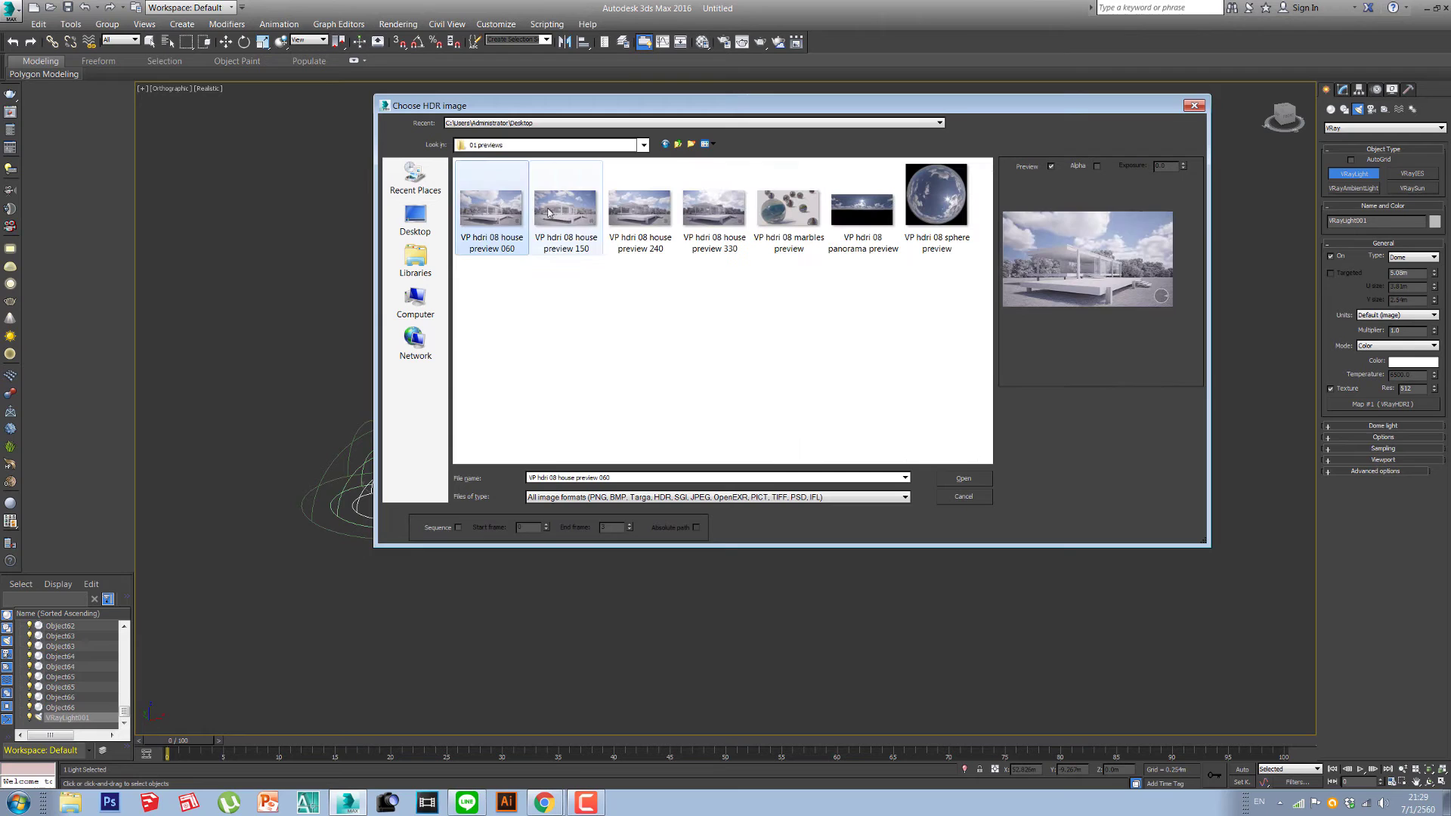
pyautogui.click(565, 210)
pyautogui.click(639, 210)
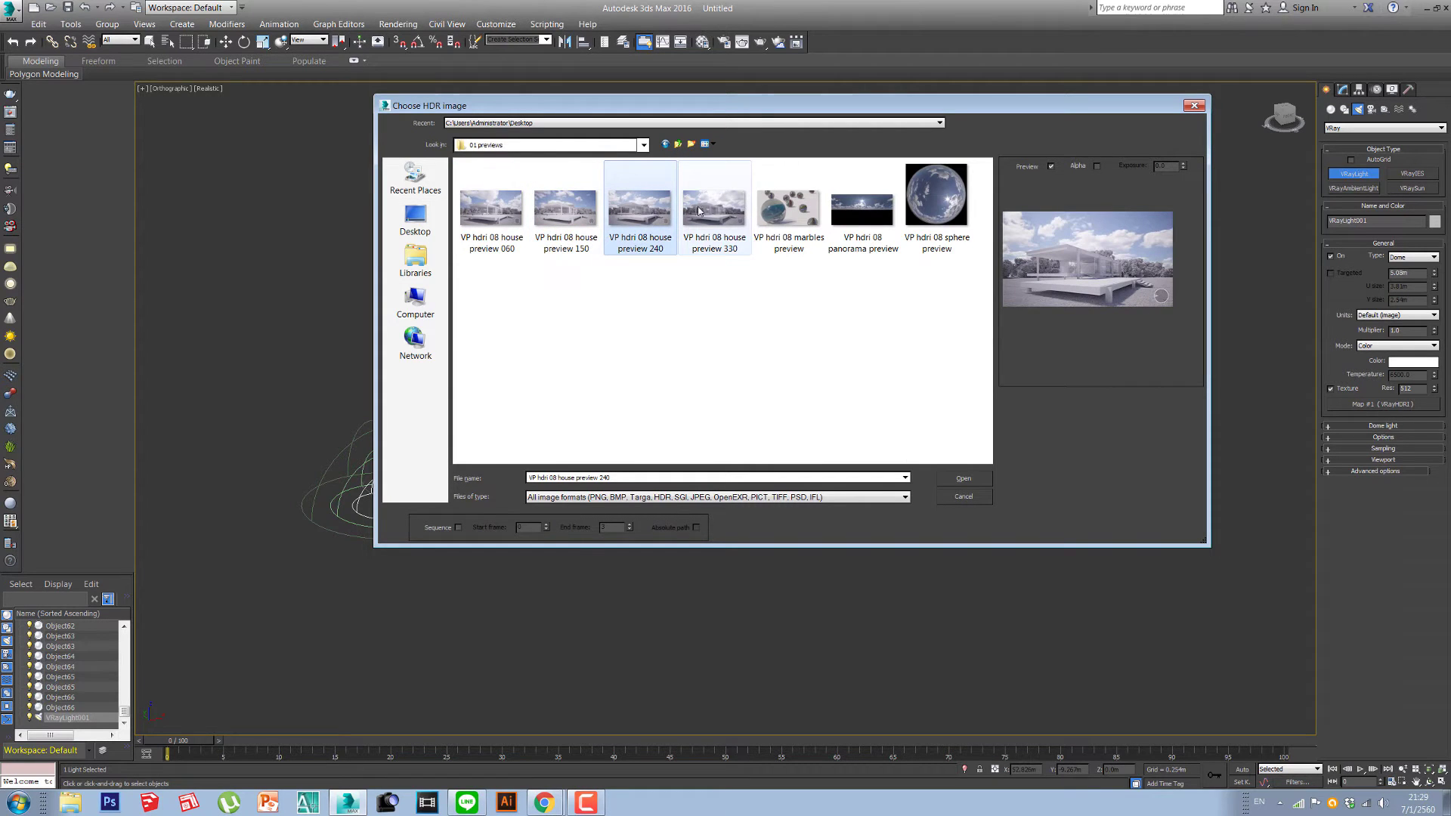
pyautogui.click(726, 205)
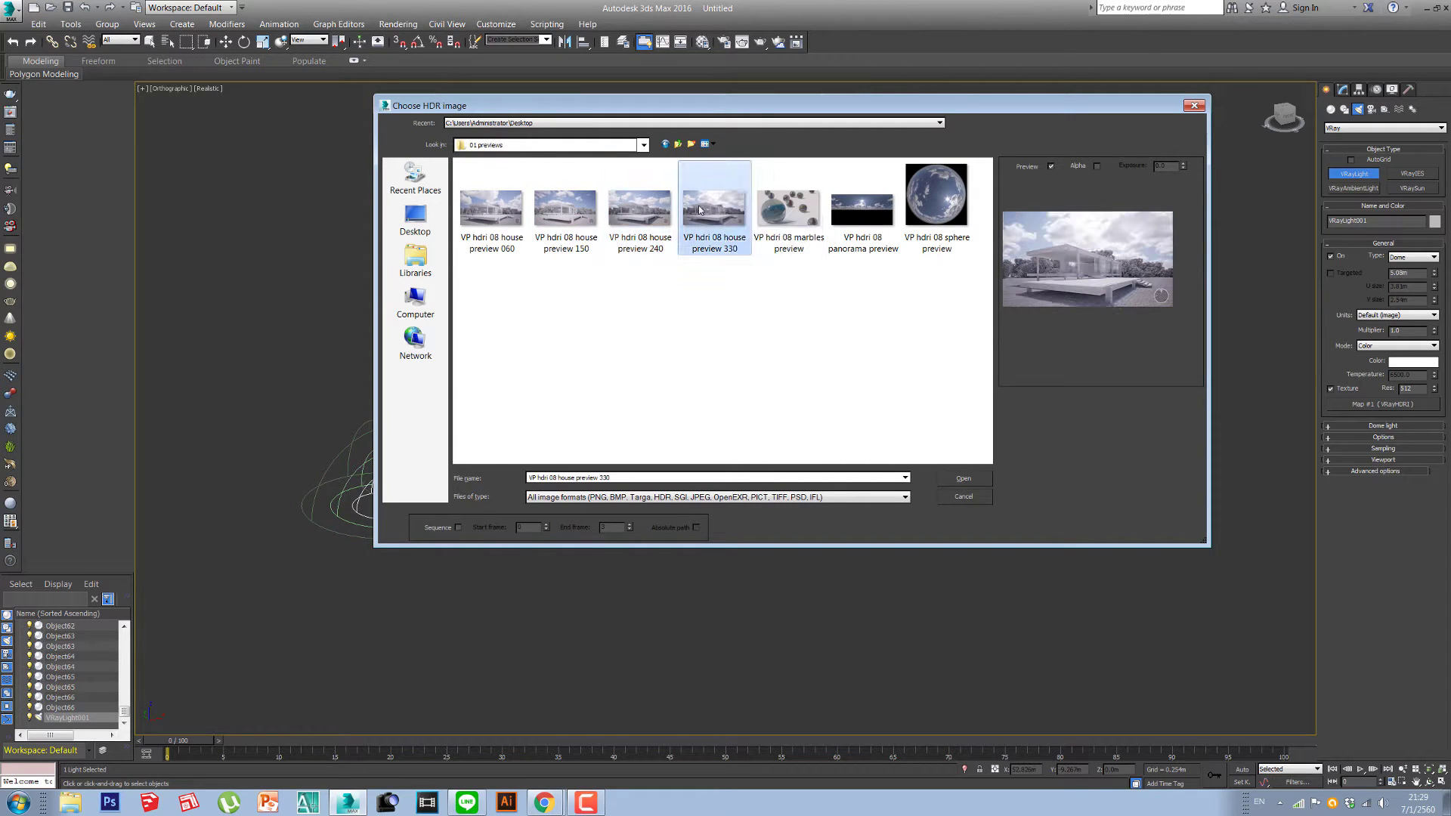
pyautogui.click(678, 145)
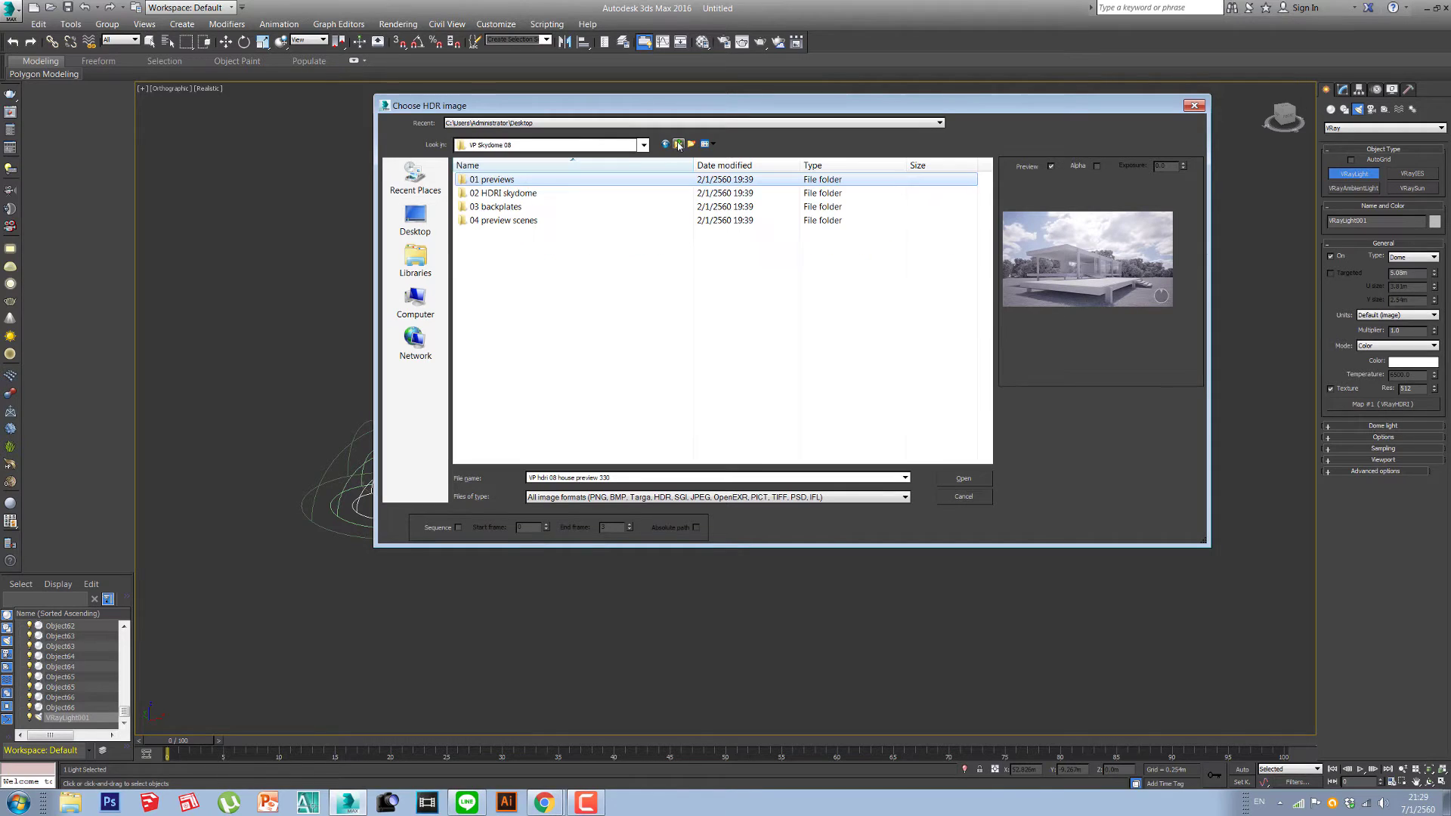
# Step: Load VP_hdri_skydome_08.exr from the 02 HDRI skydome folder into the VRayHDRI map
pyautogui.doubleClick(502, 194)
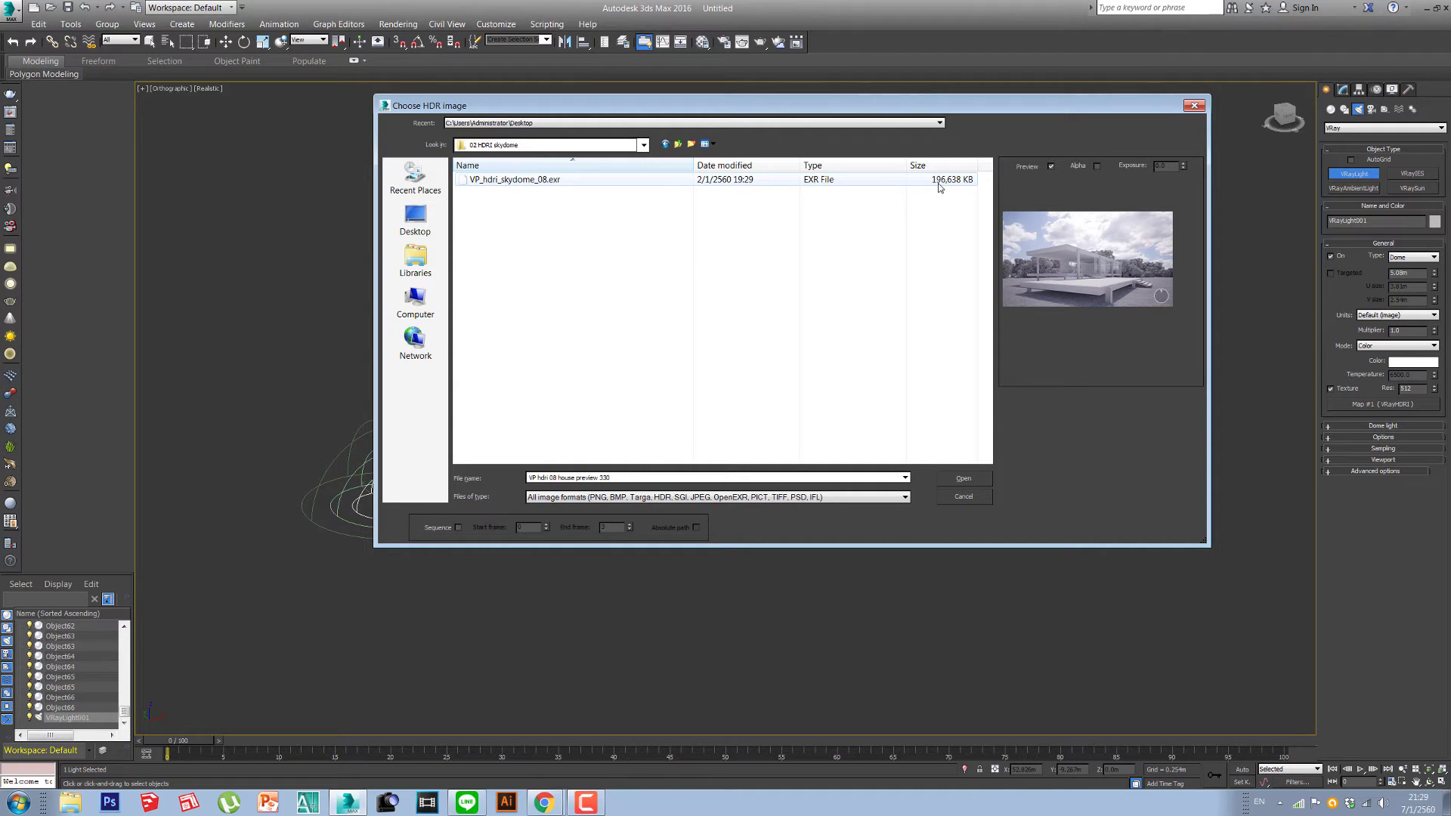
pyautogui.click(546, 182)
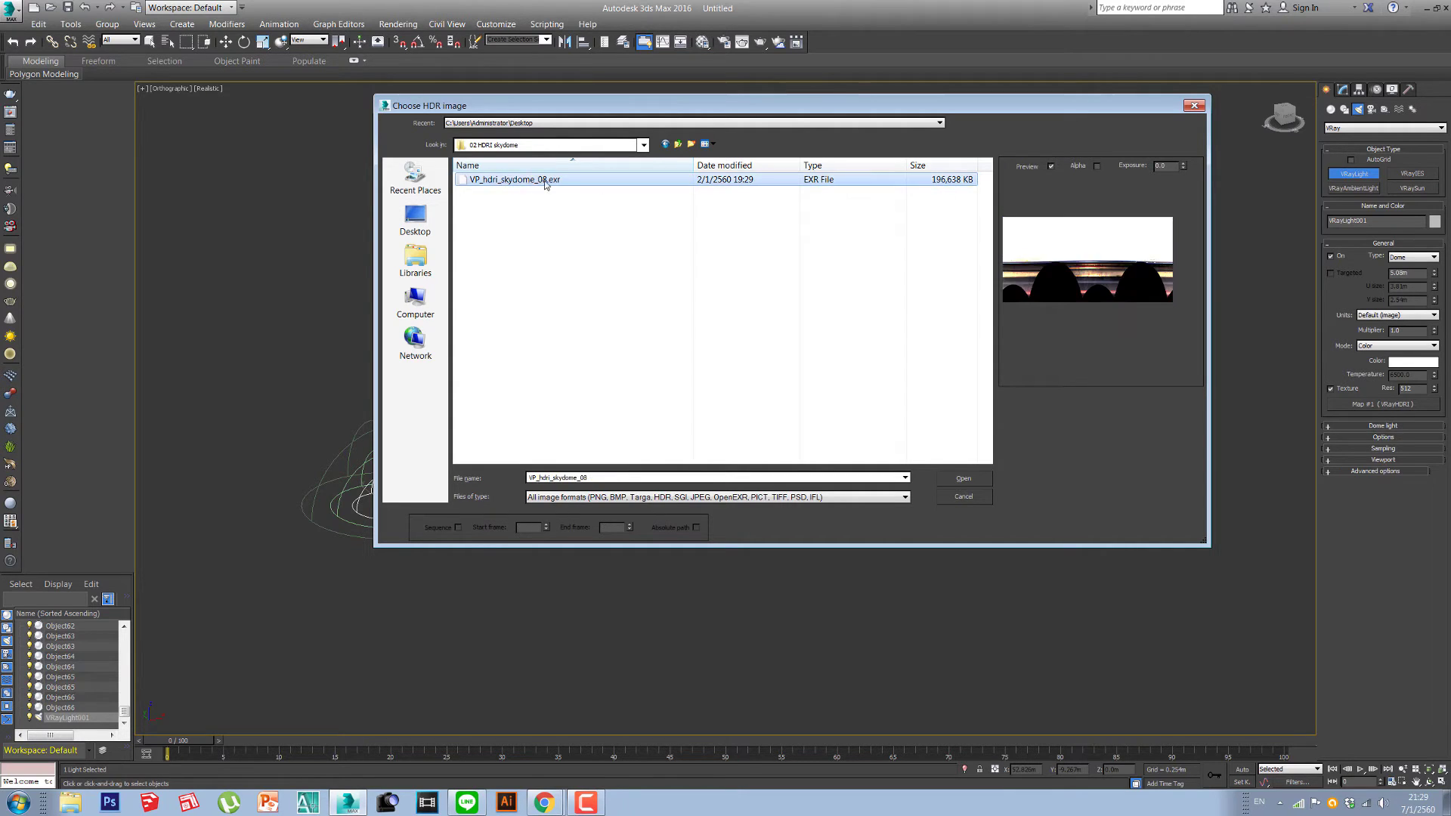
pyautogui.doubleClick(498, 181)
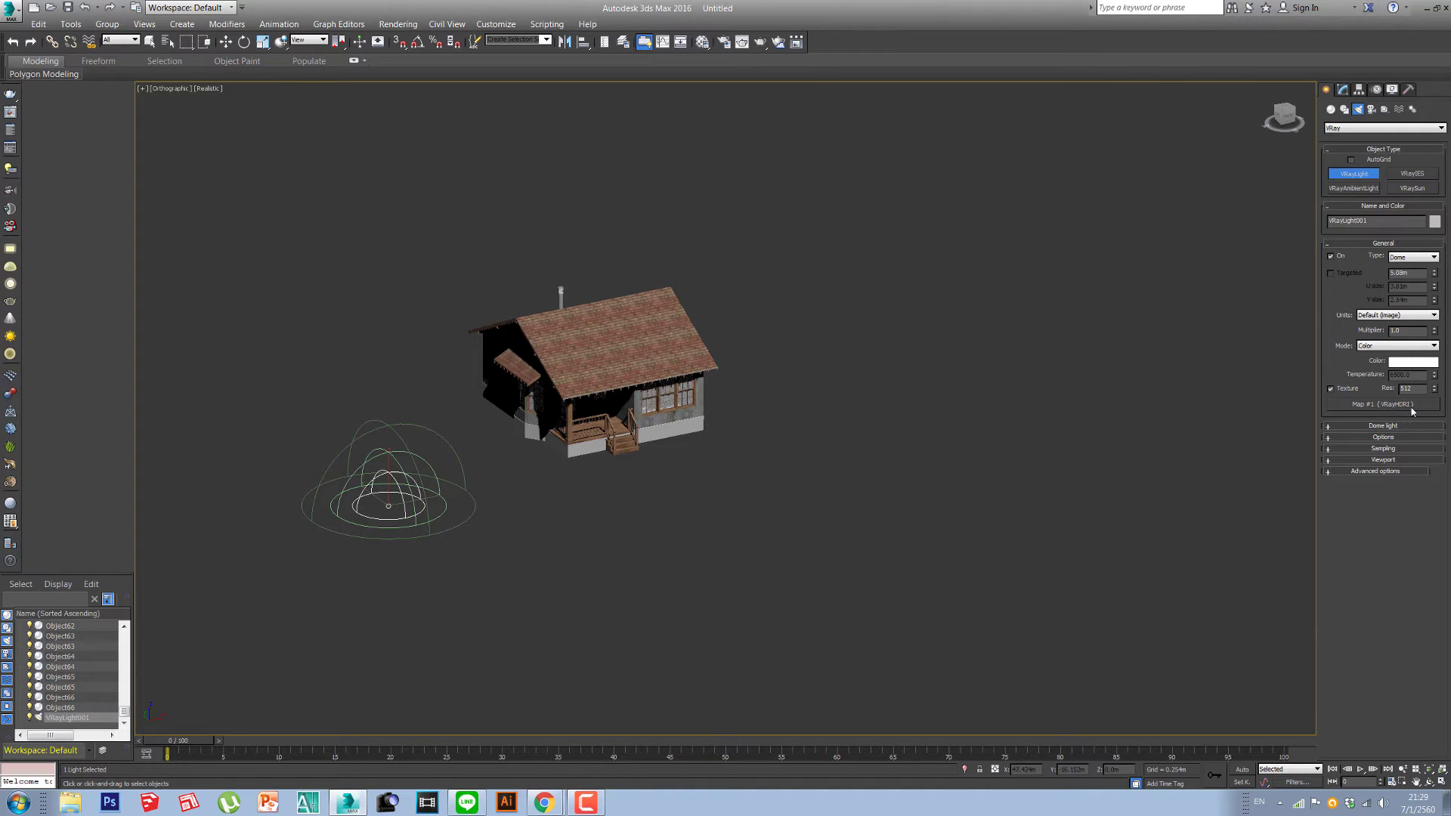
# Step: Drag the dome light's HDRI map into the third Material Editor slot as an instance
pyautogui.moveTo(1027, 417); pyautogui.dragTo(1011, 390, button='middle')
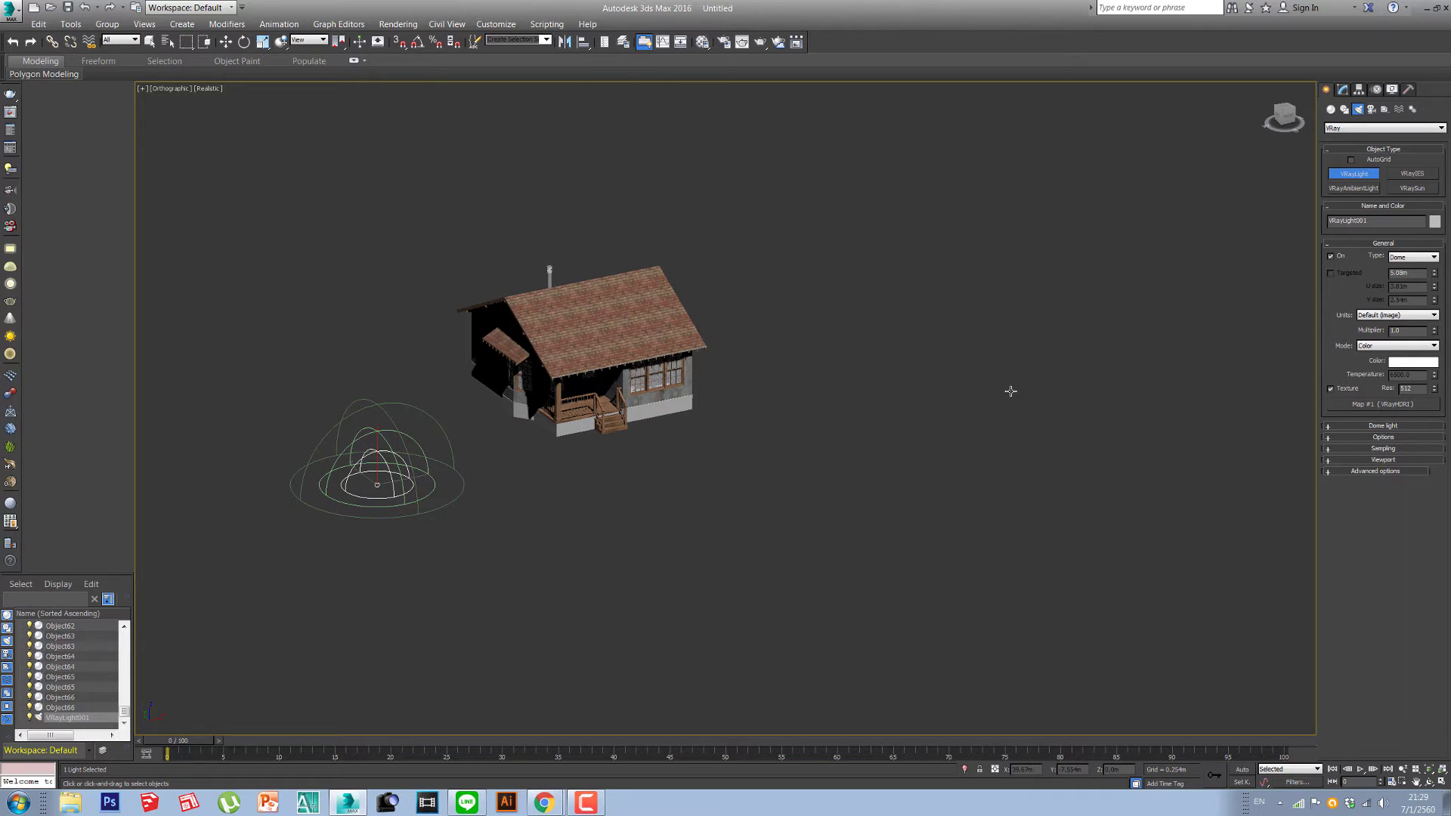
pyautogui.press('m')
pyautogui.moveTo(1156, 131); pyautogui.dragTo(903, 141)
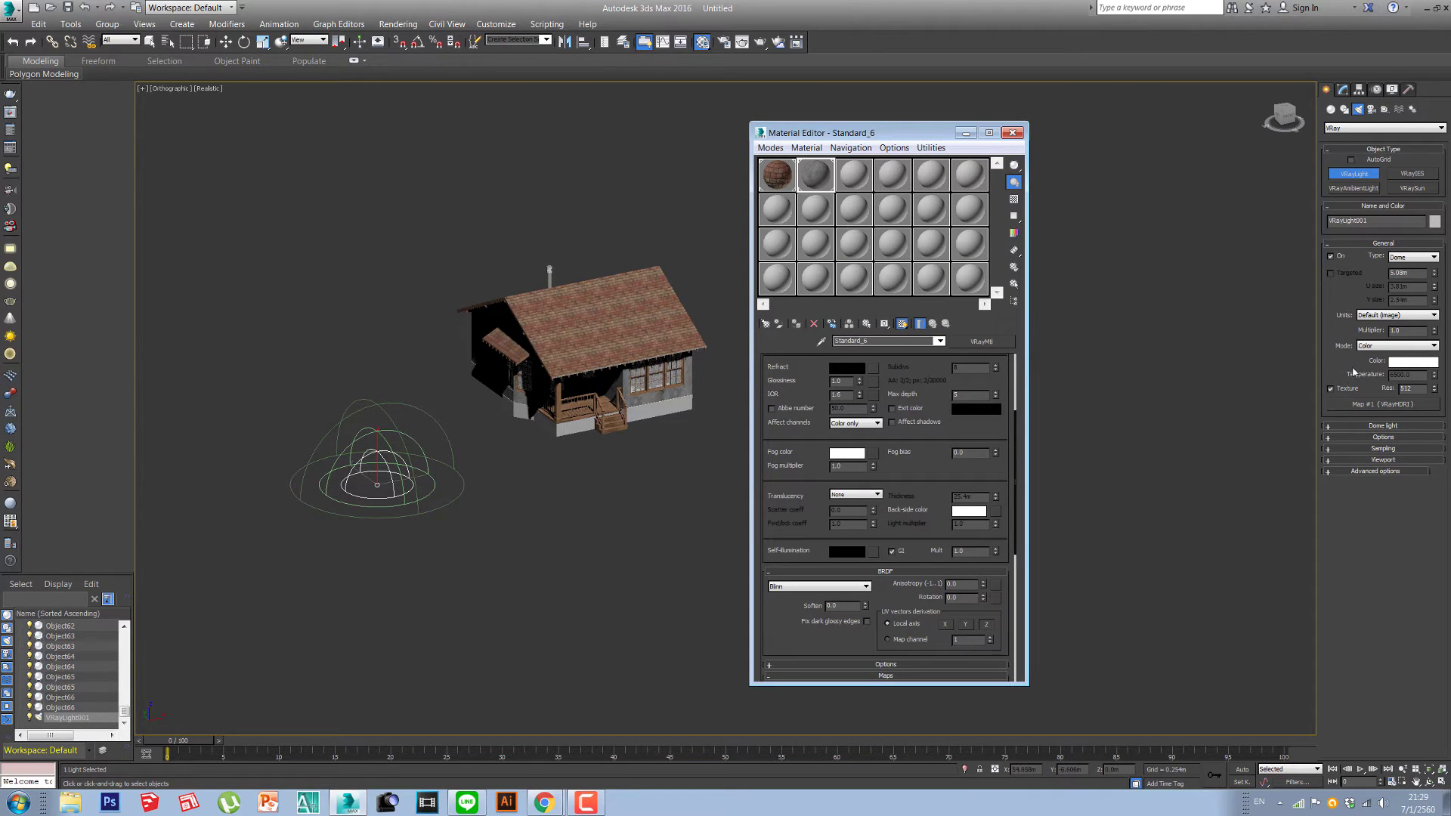
pyautogui.click(1366, 406)
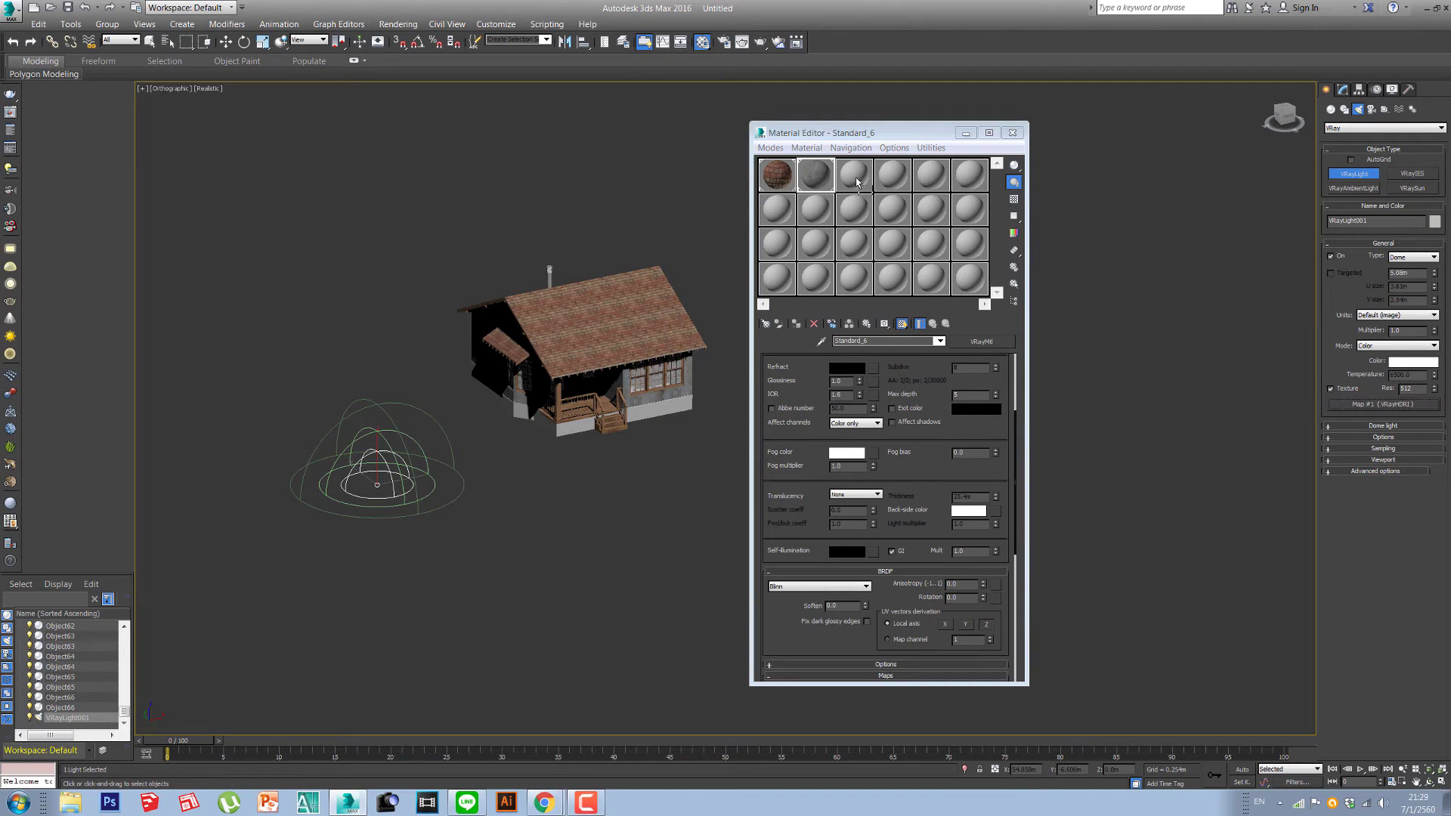
pyautogui.moveTo(856, 182); pyautogui.dragTo(856, 182)
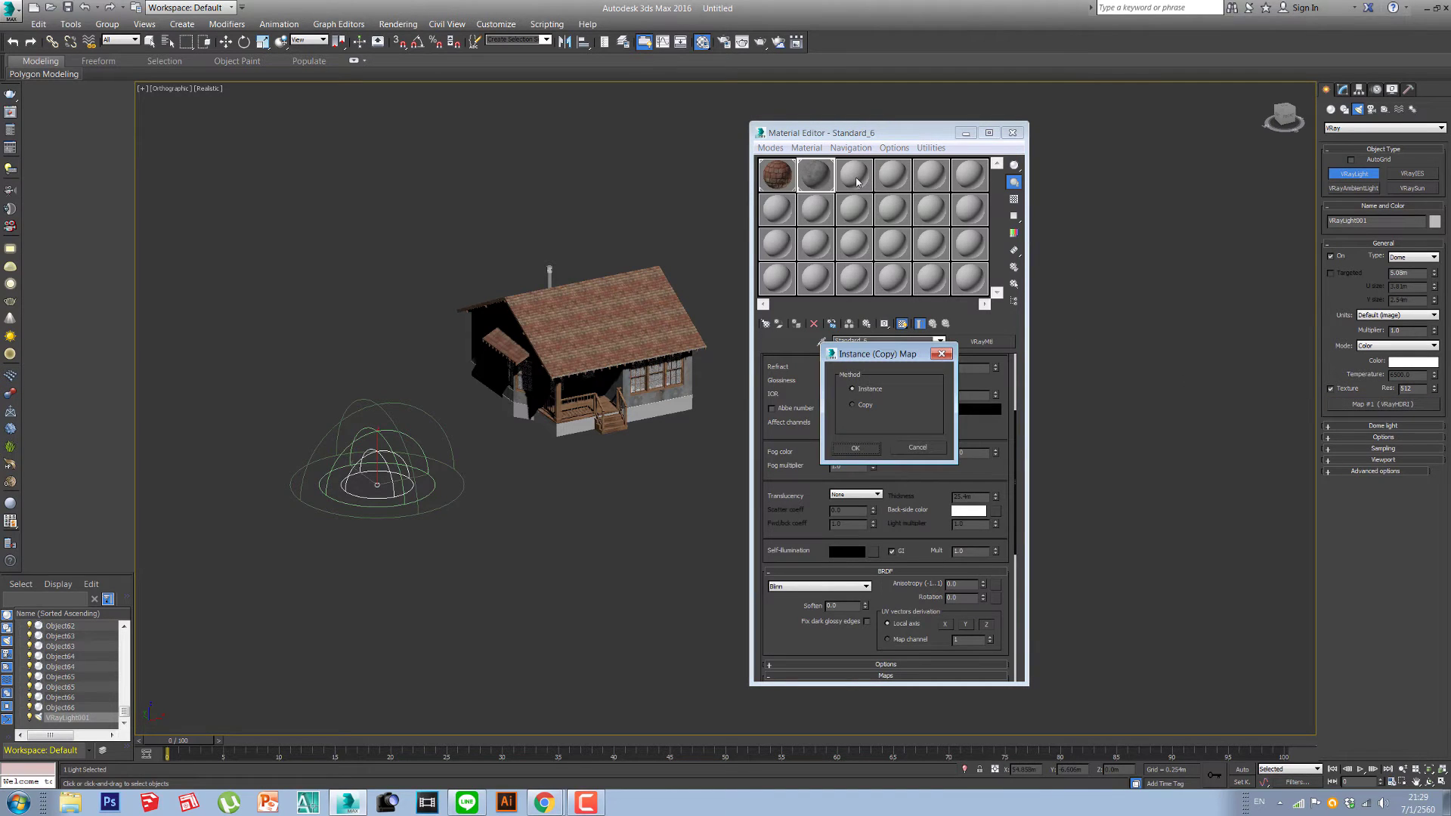
pyautogui.click(857, 449)
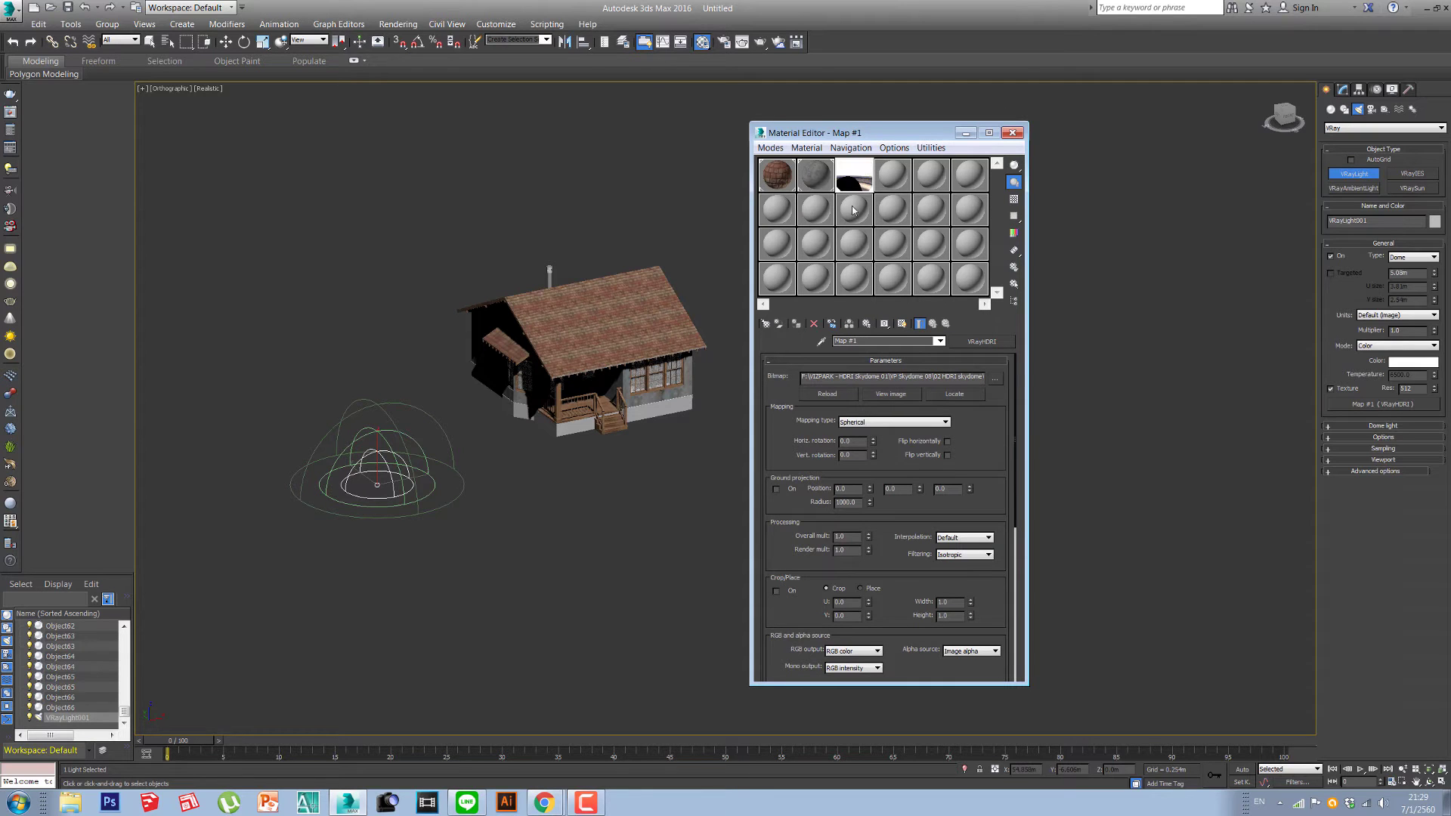
# Step: Switch to Top view, close the Material Editor, and zoom out to show the dome light and house
pyautogui.scroll(3, 612, 400)
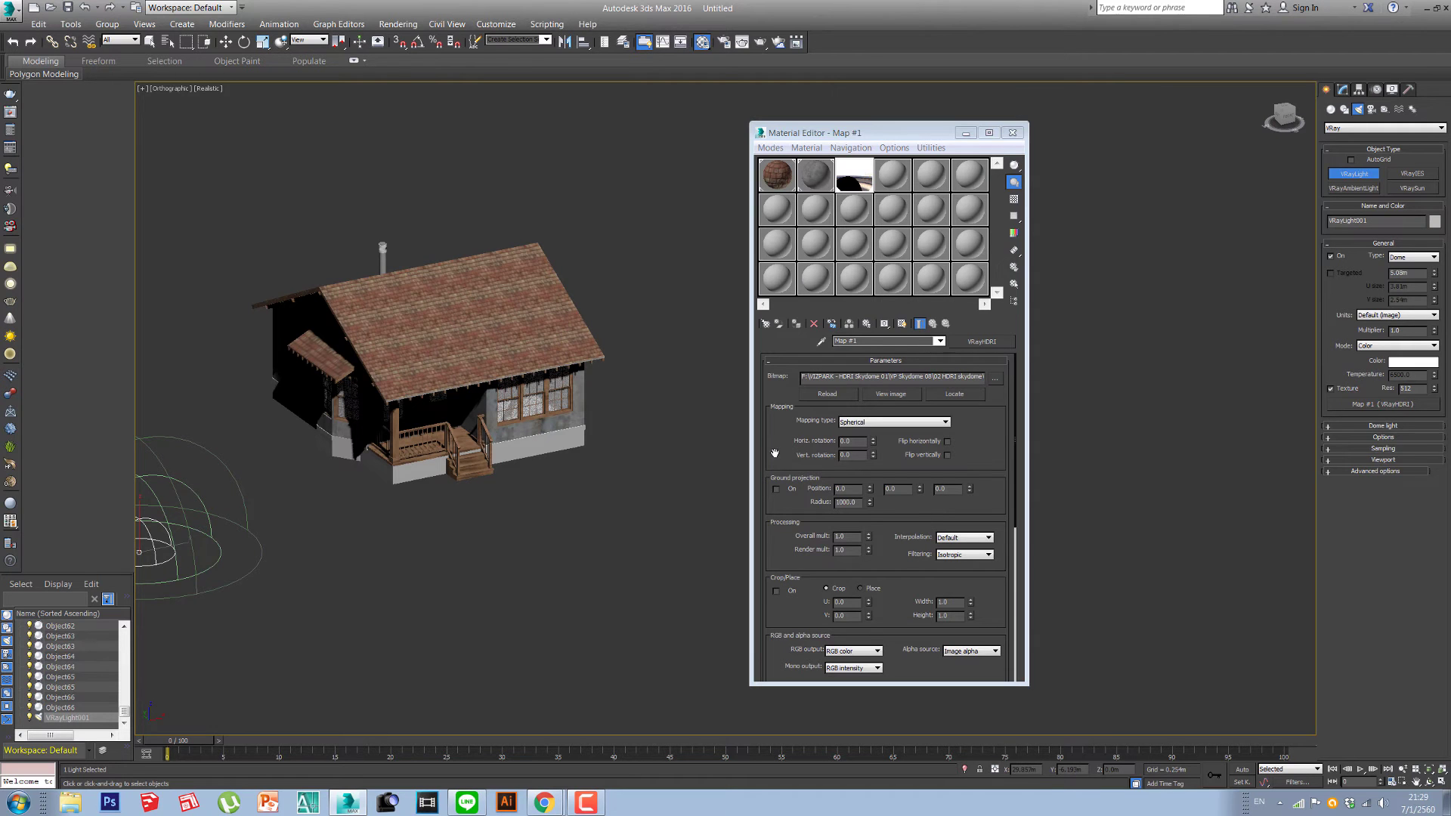
pyautogui.moveTo(769, 498); pyautogui.dragTo(827, 554)
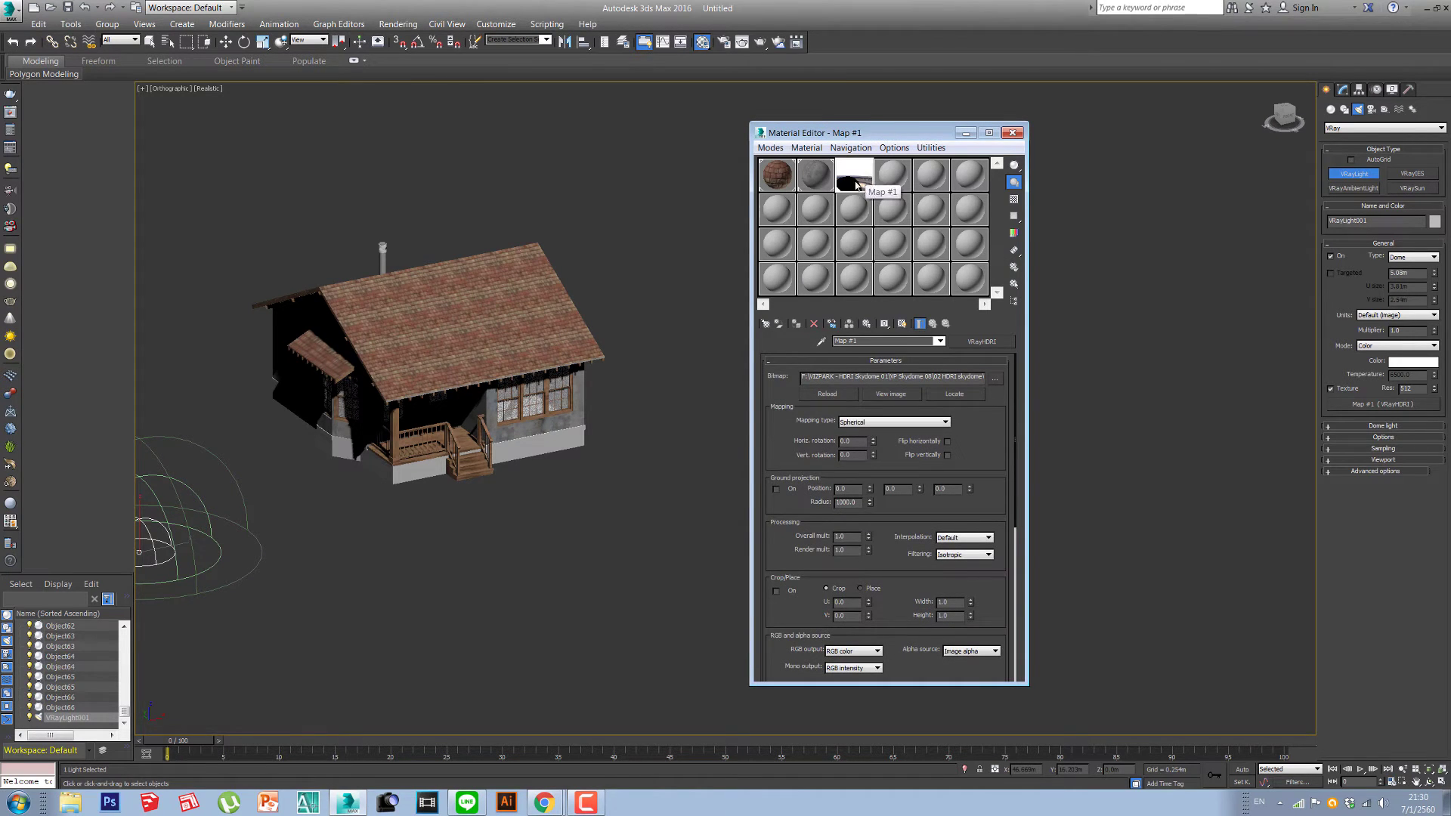
pyautogui.moveTo(462, 560); pyautogui.dragTo(525, 542, button='middle')
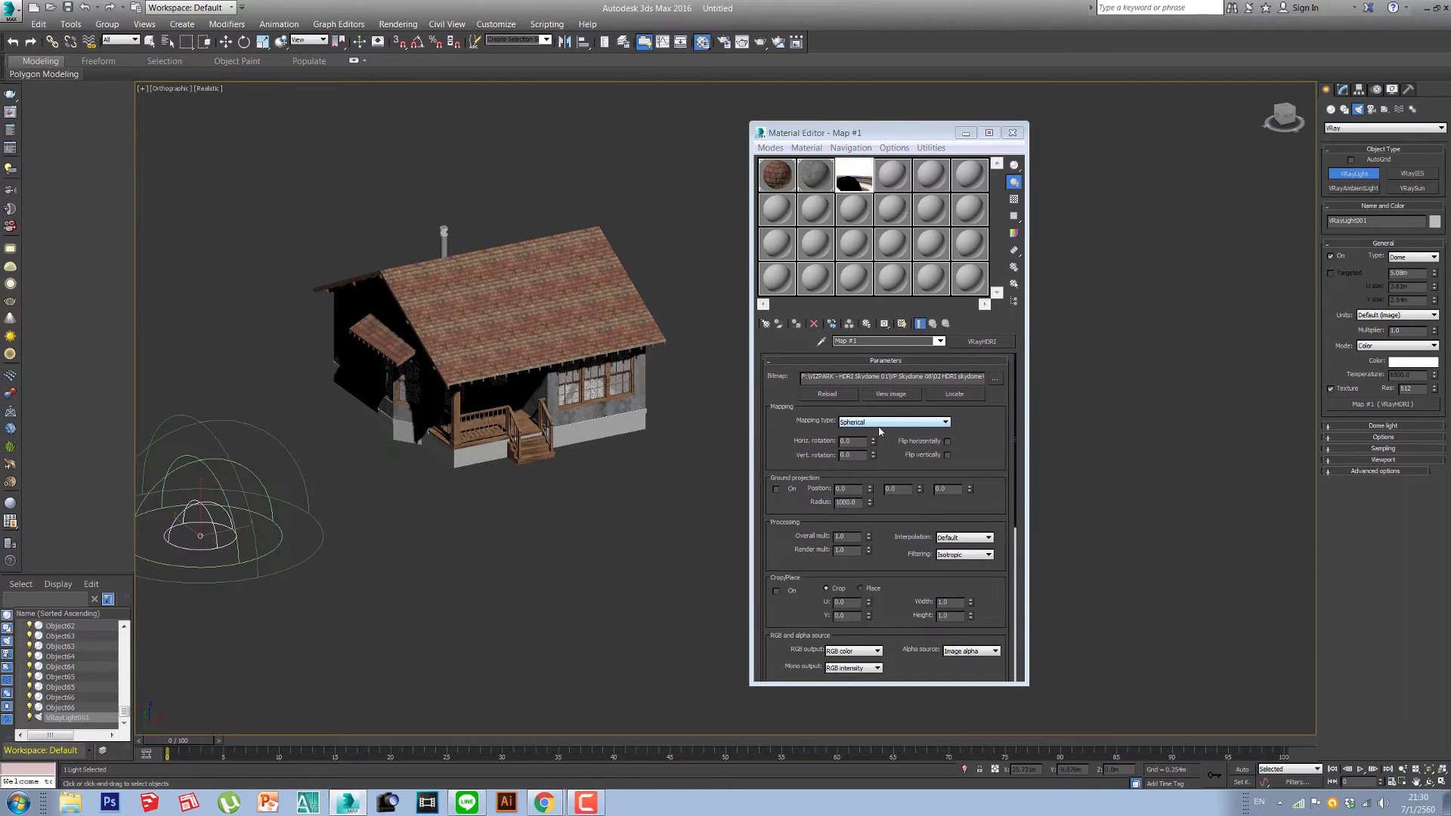
pyautogui.press('t')
pyautogui.press('z')
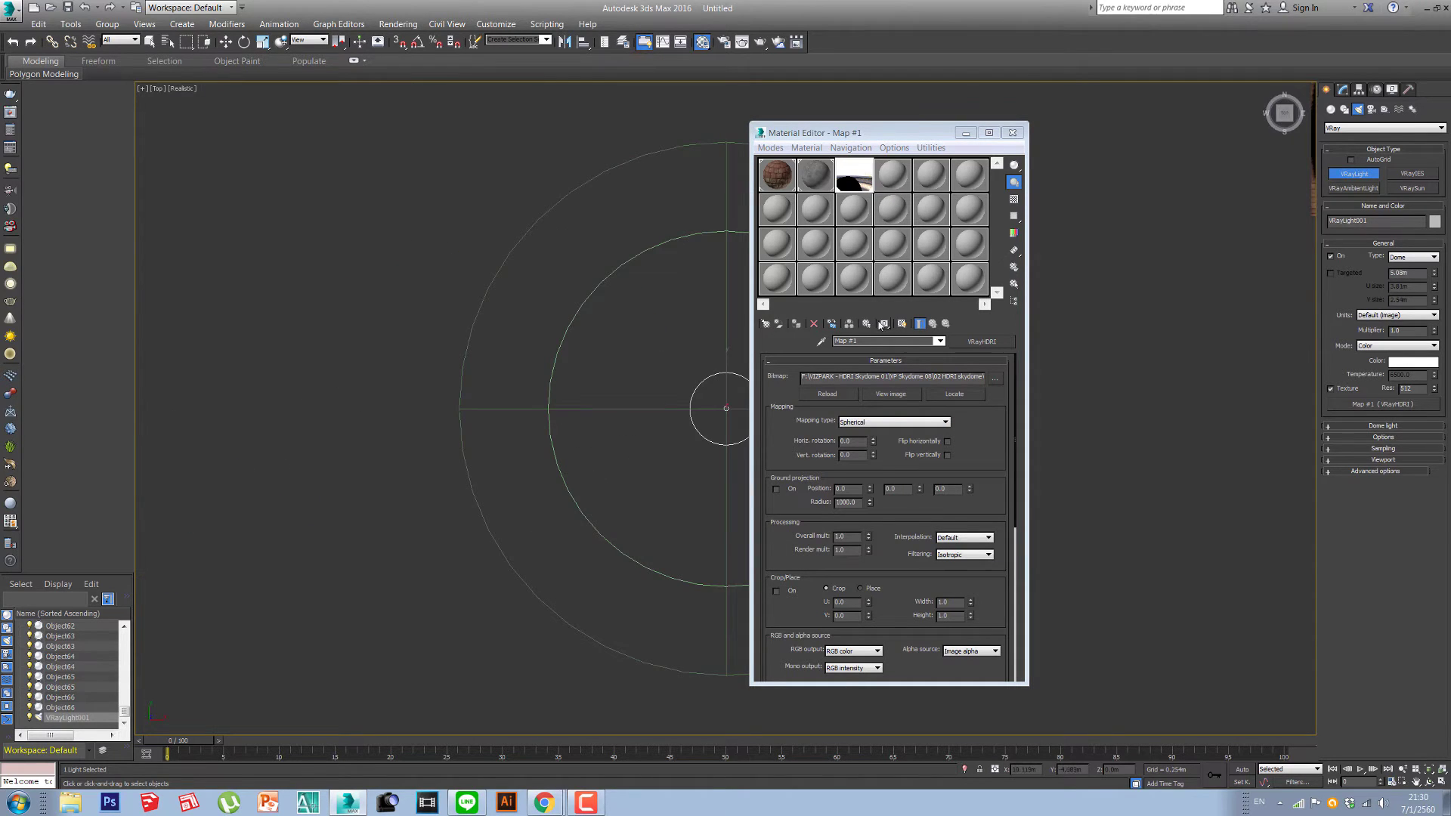
pyautogui.click(1012, 133)
pyautogui.scroll(-4, 978, 343)
pyautogui.moveTo(978, 343); pyautogui.dragTo(680, 347, button='middle')
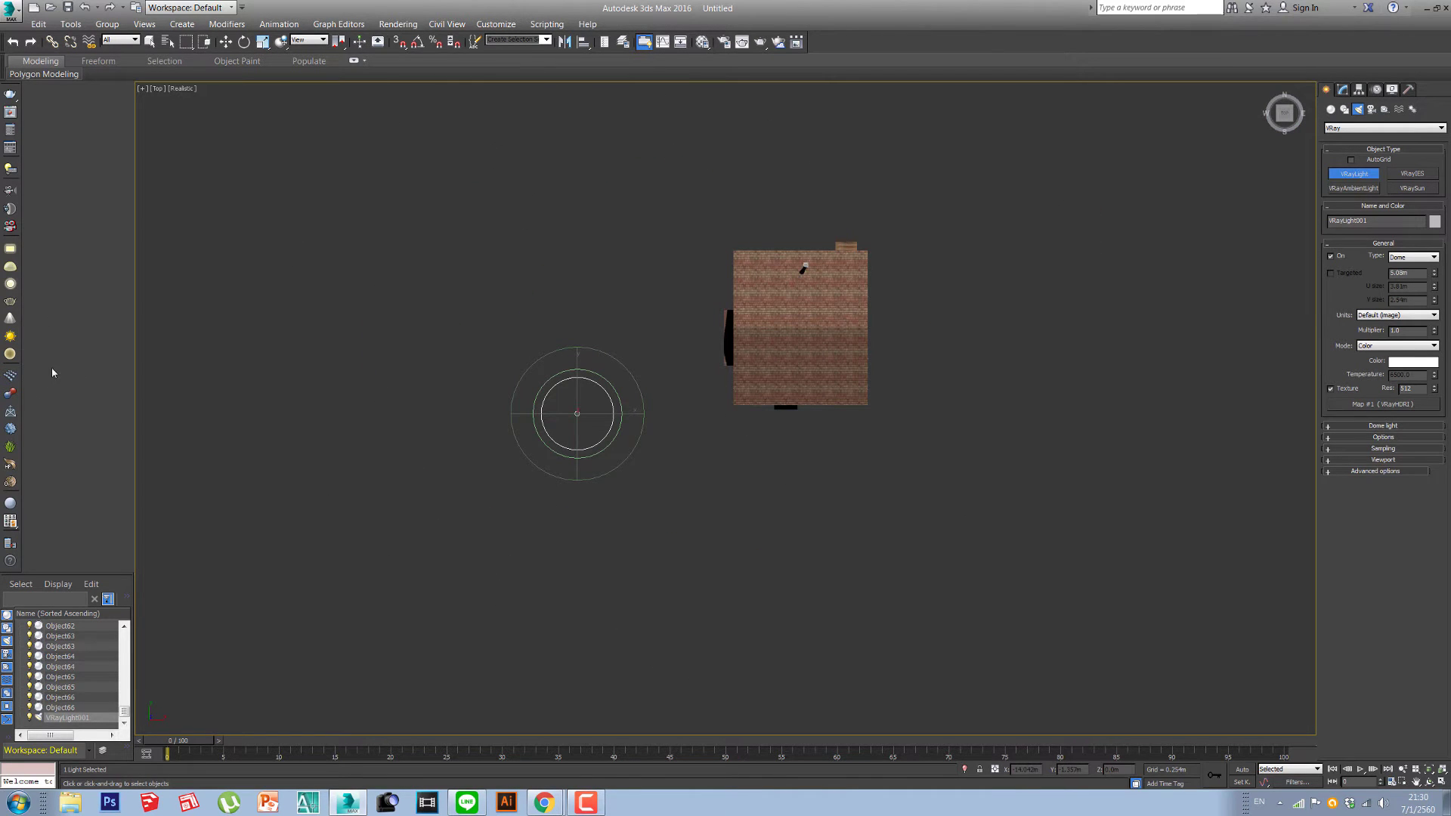
# Step: Create a physical camera below the house aimed at it and look through it
pyautogui.click(14, 193)
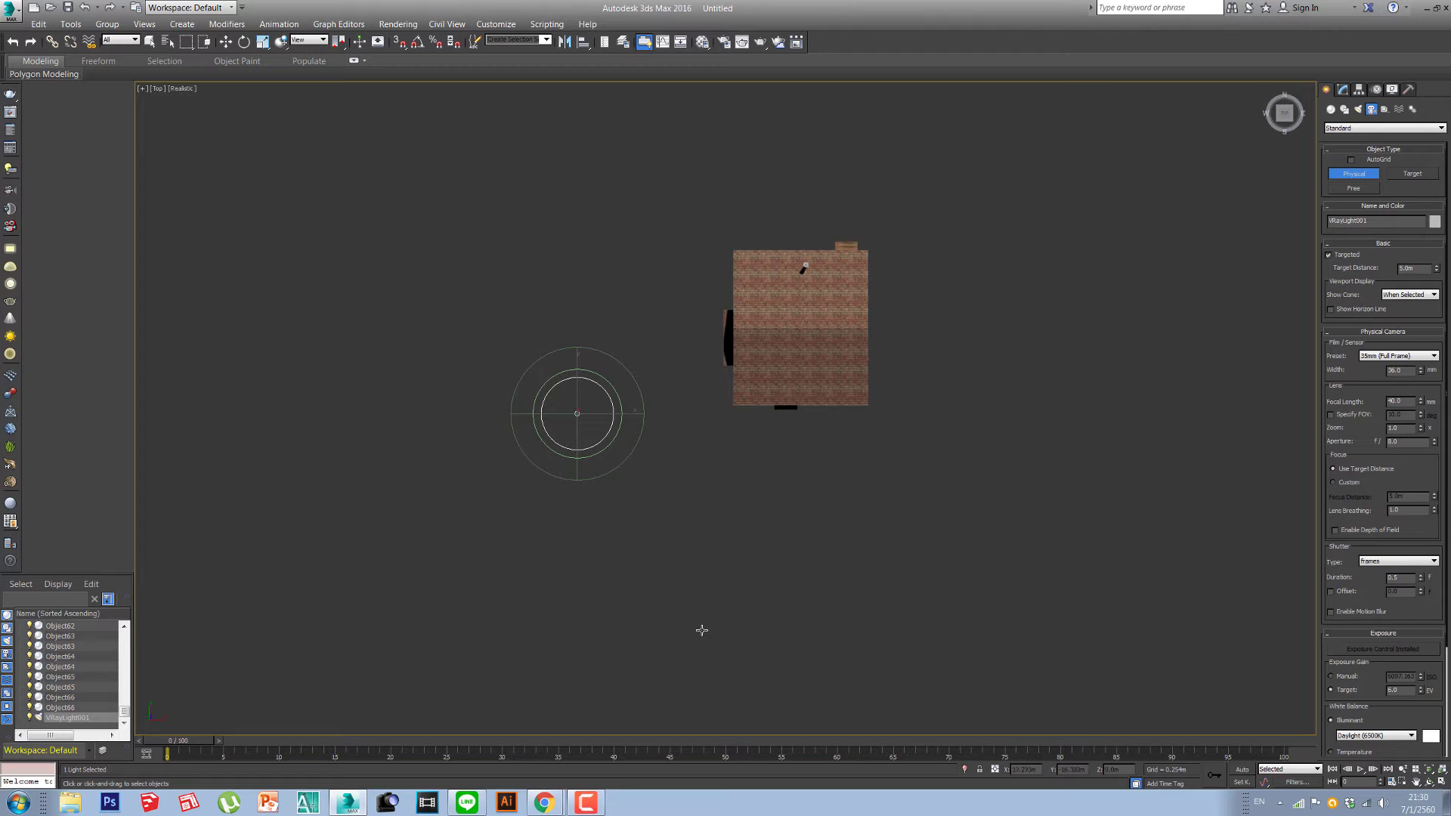
pyautogui.moveTo(702, 630); pyautogui.dragTo(791, 321)
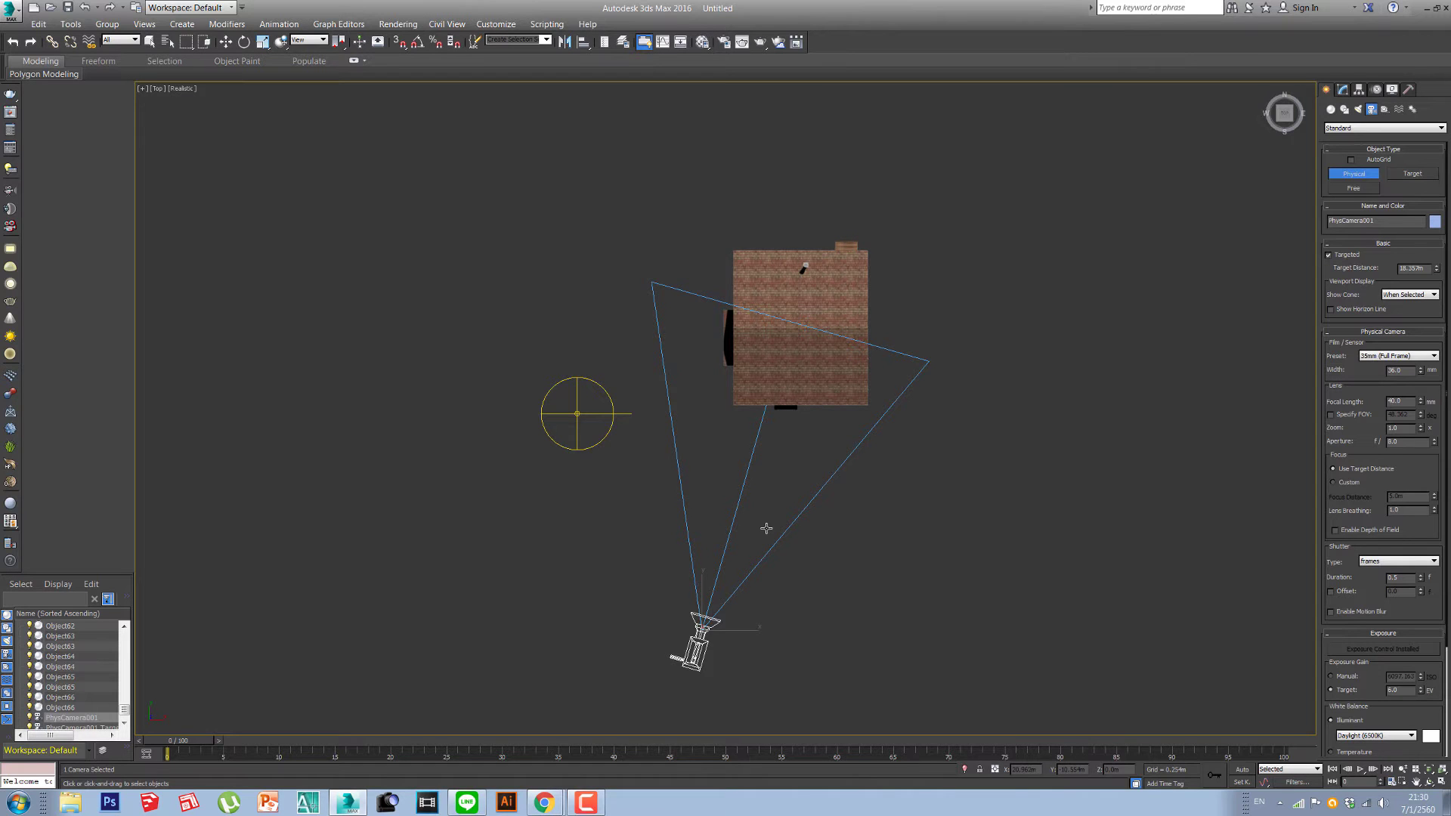
pyautogui.press('c')
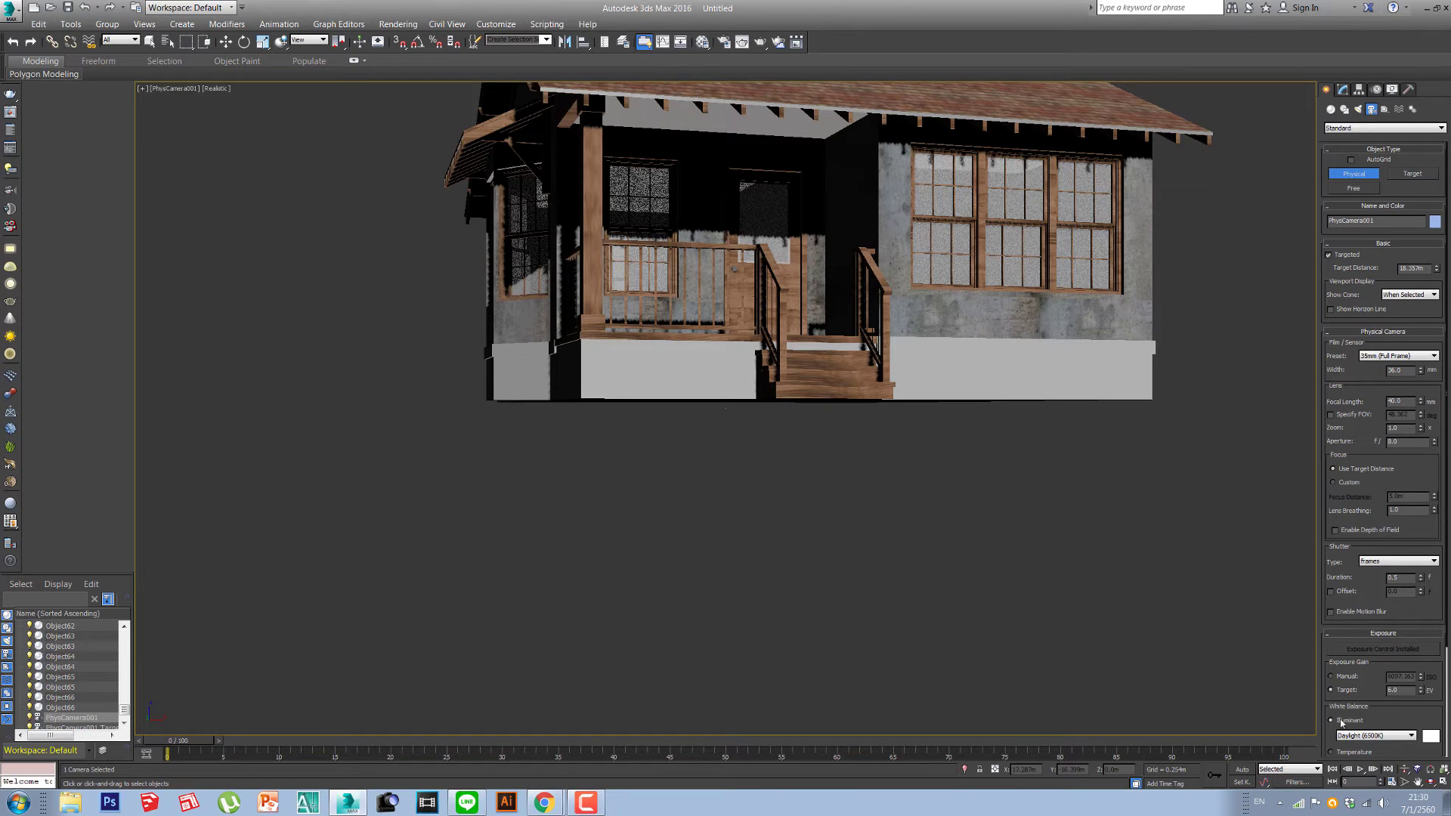
# Step: Truck and orbit PhysCamera001 to frame the whole cottage, then reopen the Material Editor
pyautogui.click(1417, 782)
pyautogui.moveTo(903, 355); pyautogui.dragTo(841, 468)
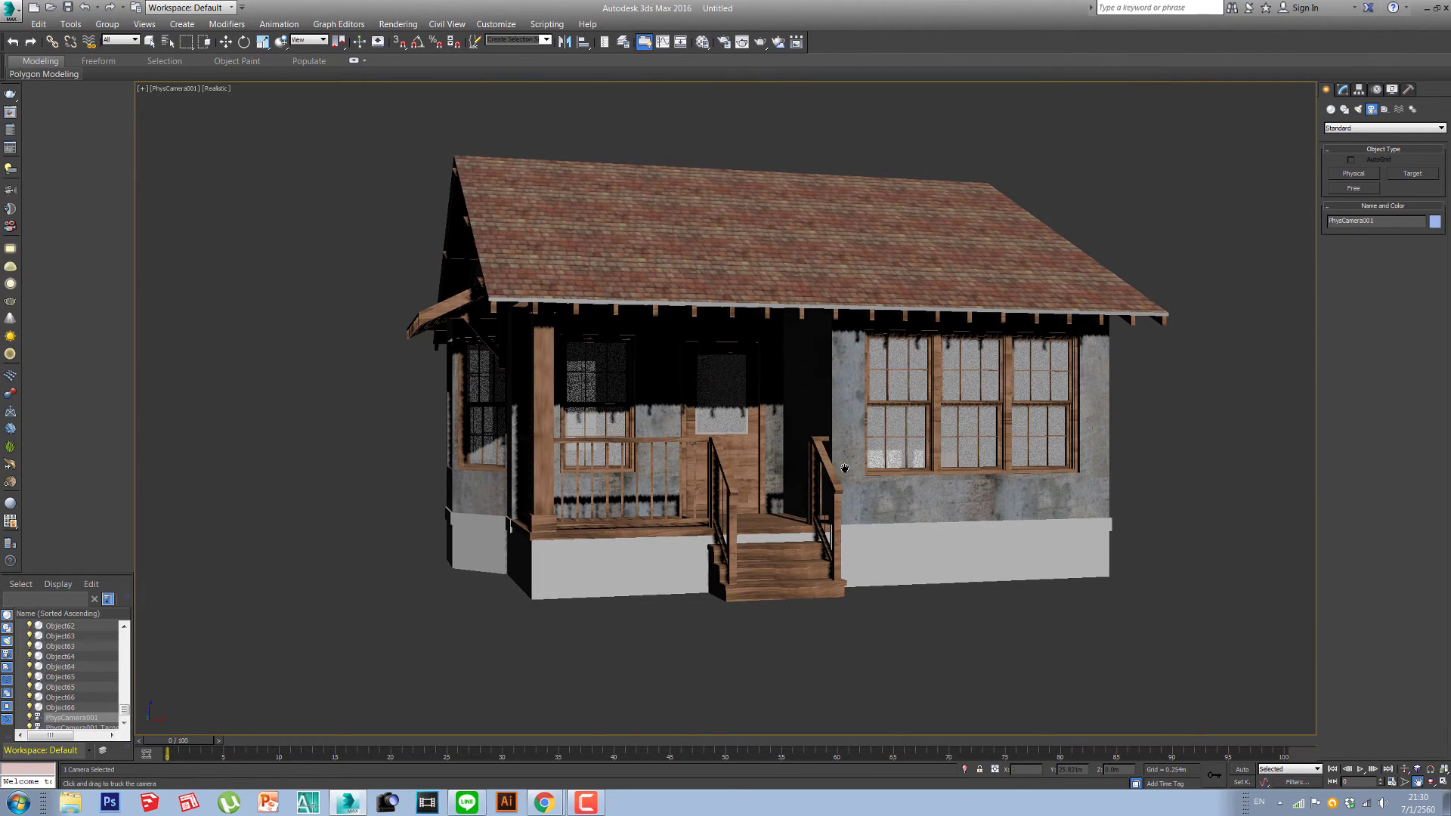
pyautogui.click(216, 89)
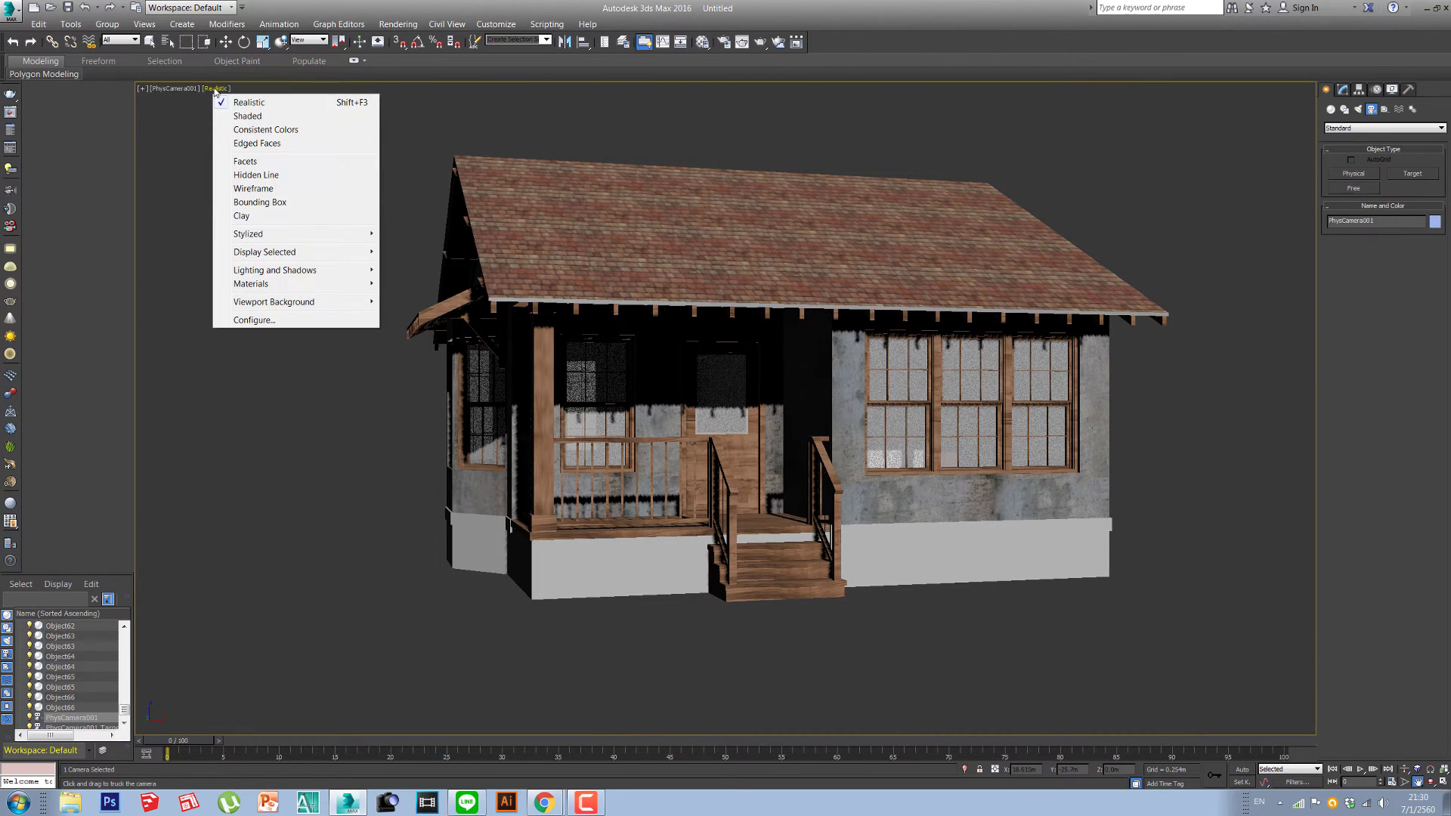
pyautogui.click(247, 117)
pyautogui.click(219, 89)
pyautogui.click(227, 102)
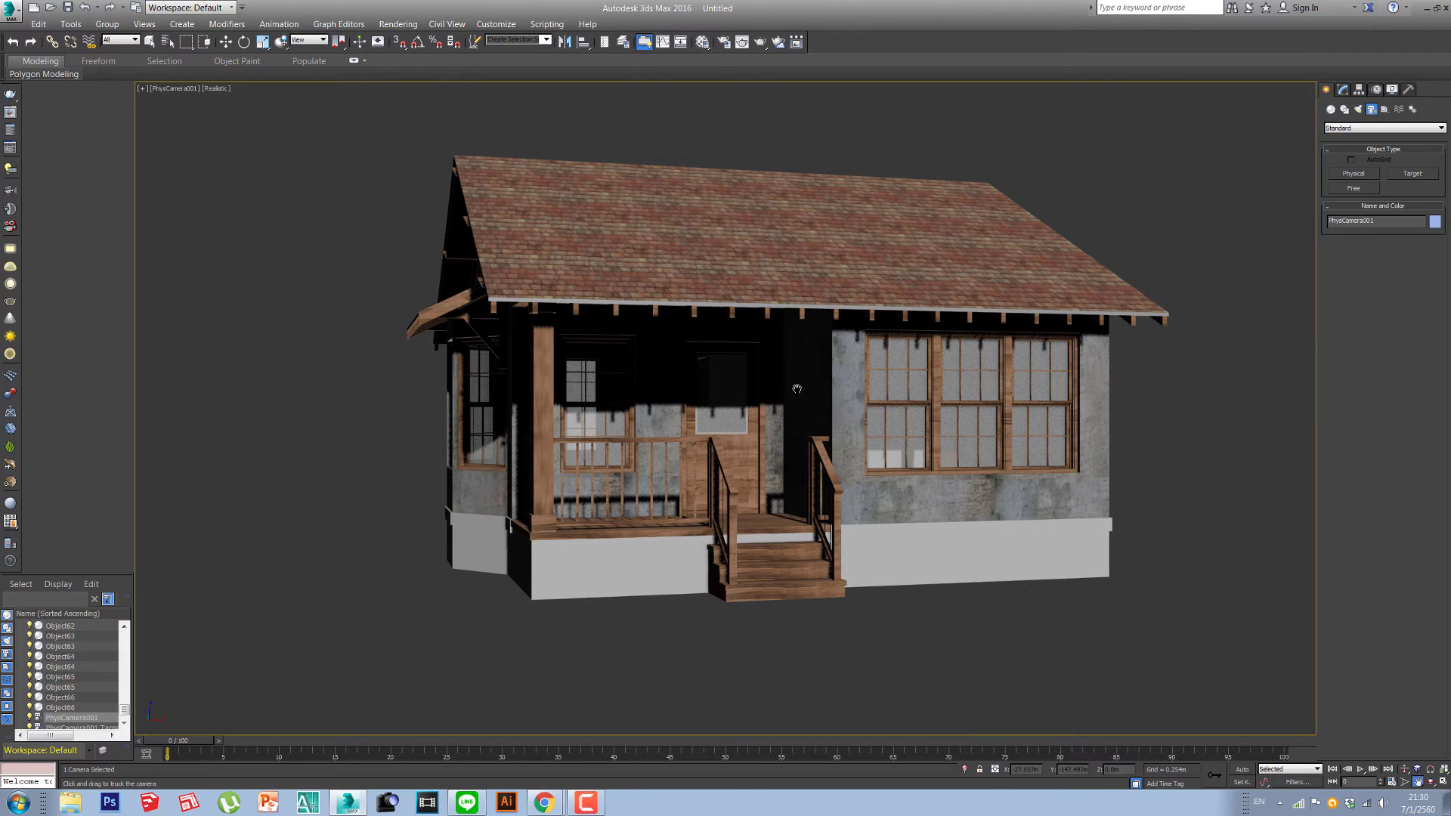
pyautogui.moveTo(785, 387); pyautogui.dragTo(770, 414)
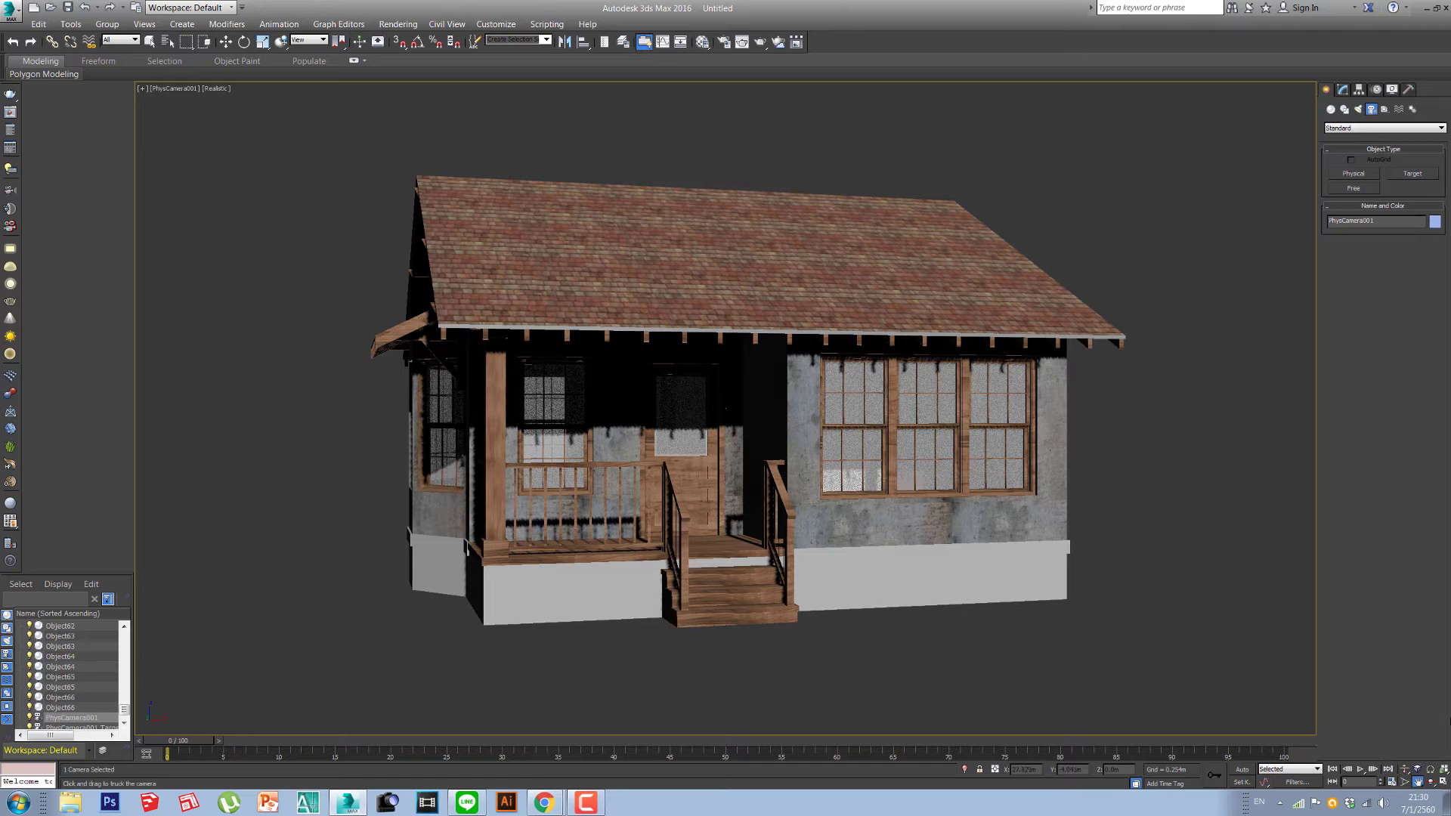
pyautogui.click(1431, 781)
pyautogui.moveTo(935, 621); pyautogui.dragTo(945, 624)
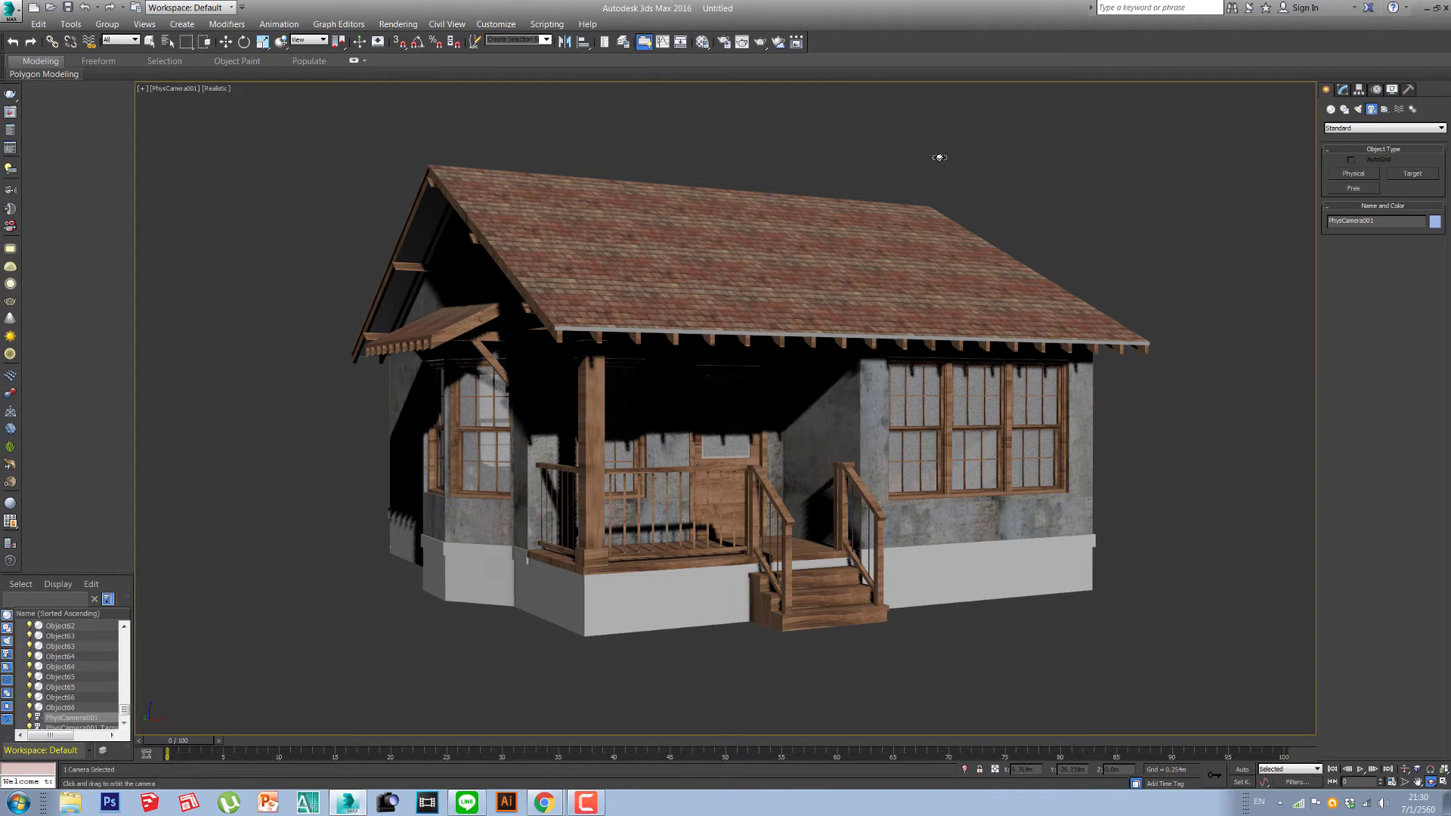
pyautogui.press('w')
pyautogui.press('m')
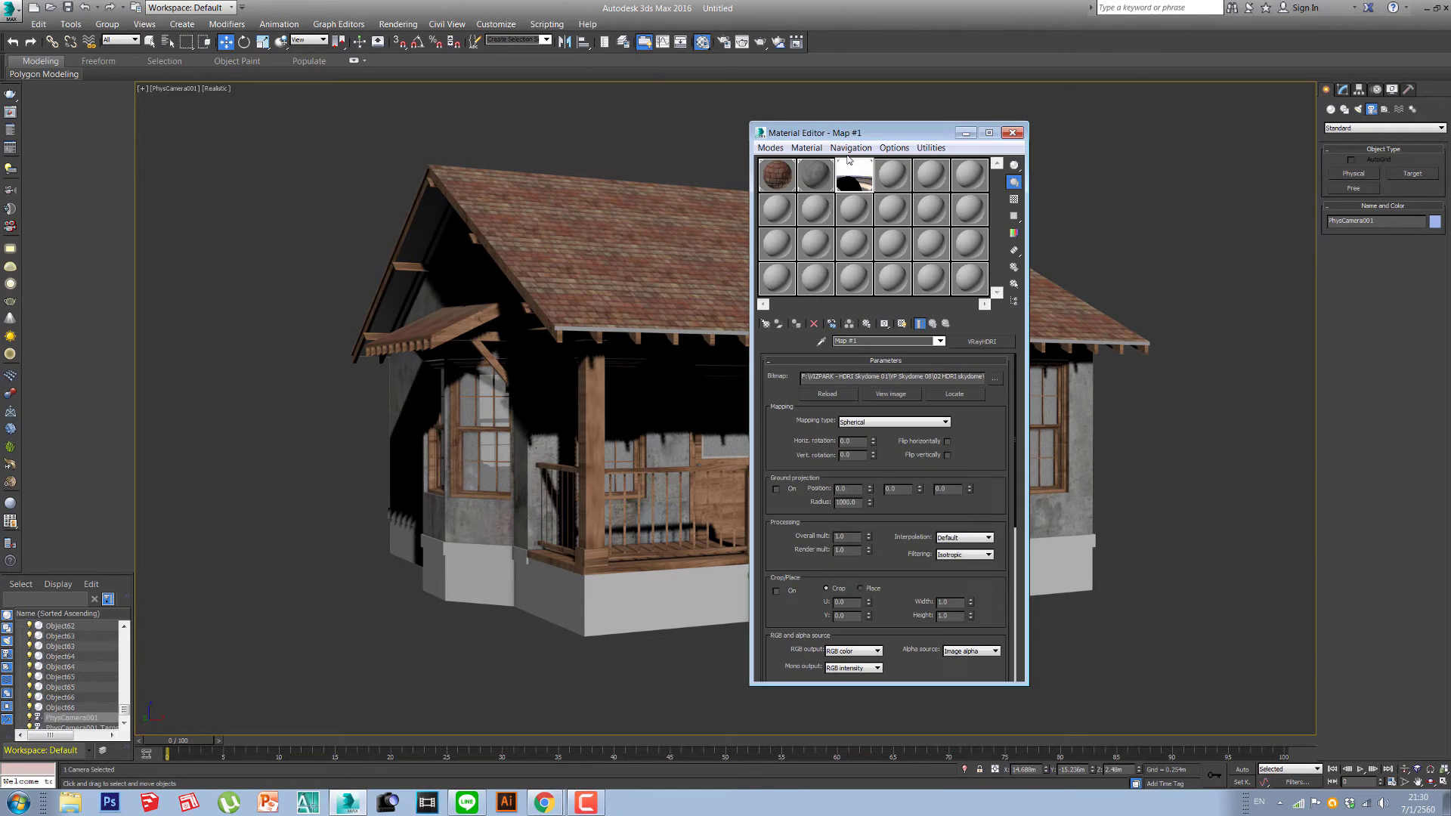
# Step: Eyedrop the fence material from the house into a Material Editor slot
pyautogui.click(821, 340)
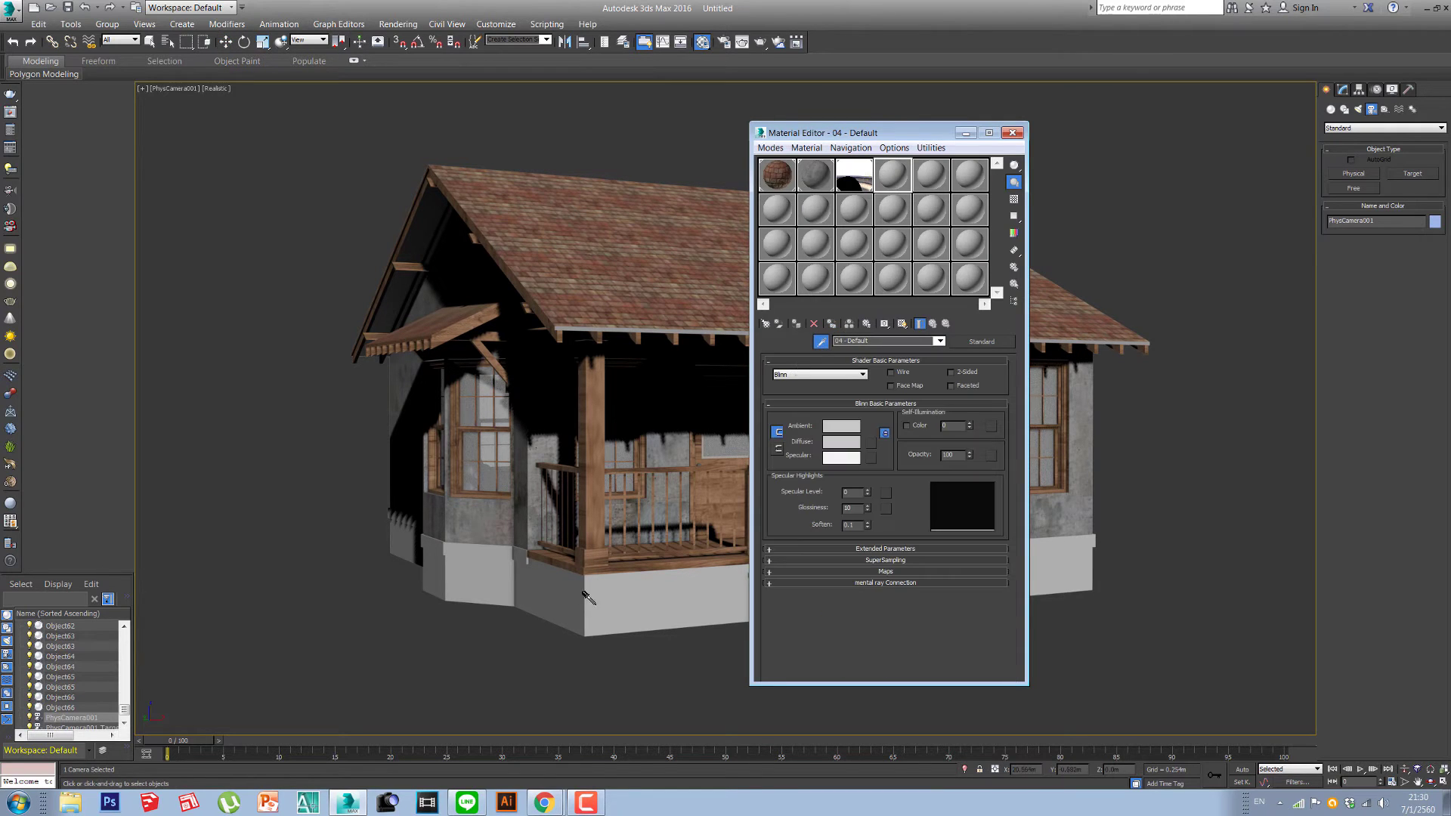
pyautogui.click(569, 617)
pyautogui.scroll(8, 809, 656)
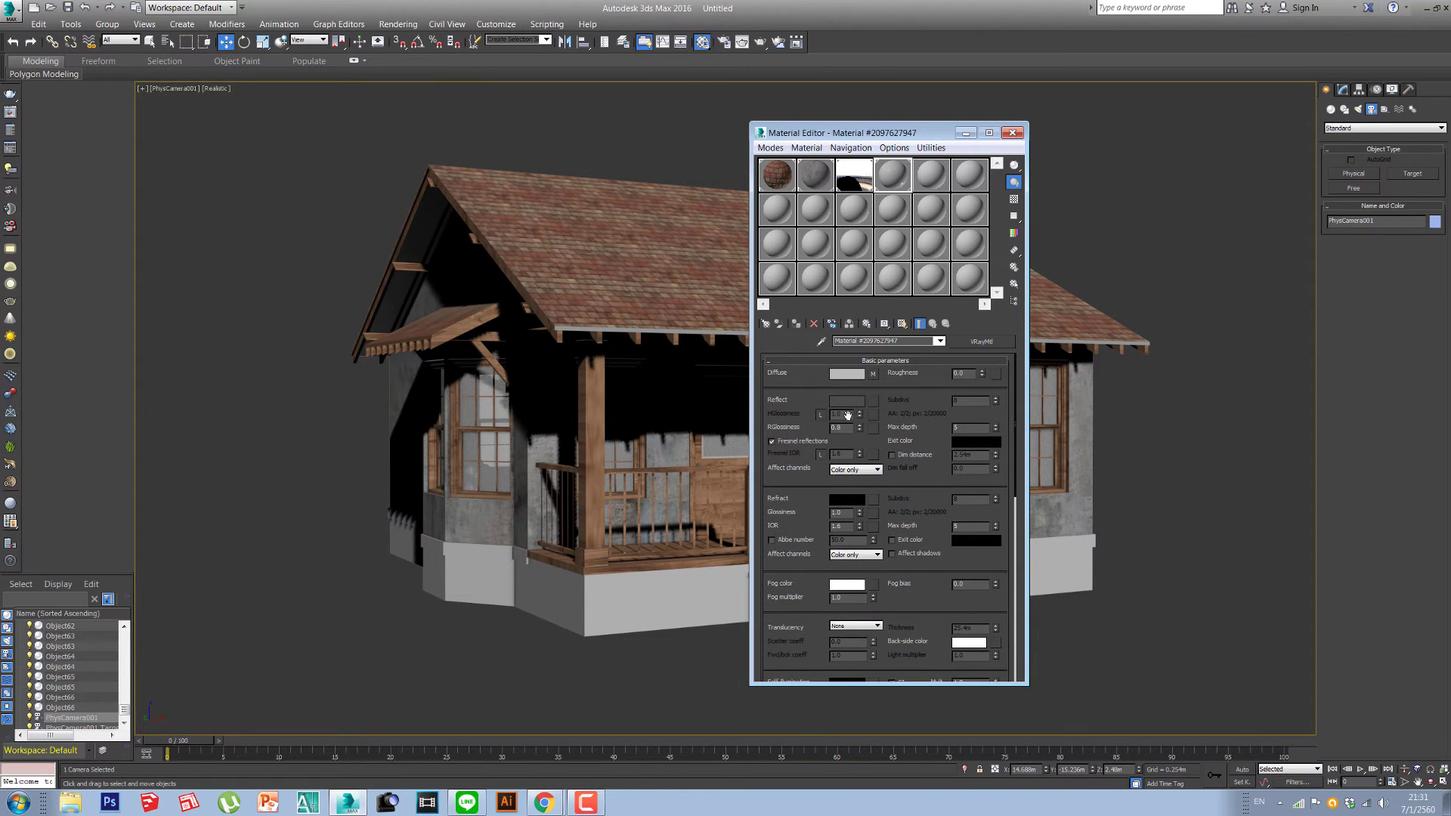
# Step: Inspect the fence's Diffuse bitmap path without changing it, close the editor, and start a test render
pyautogui.click(873, 374)
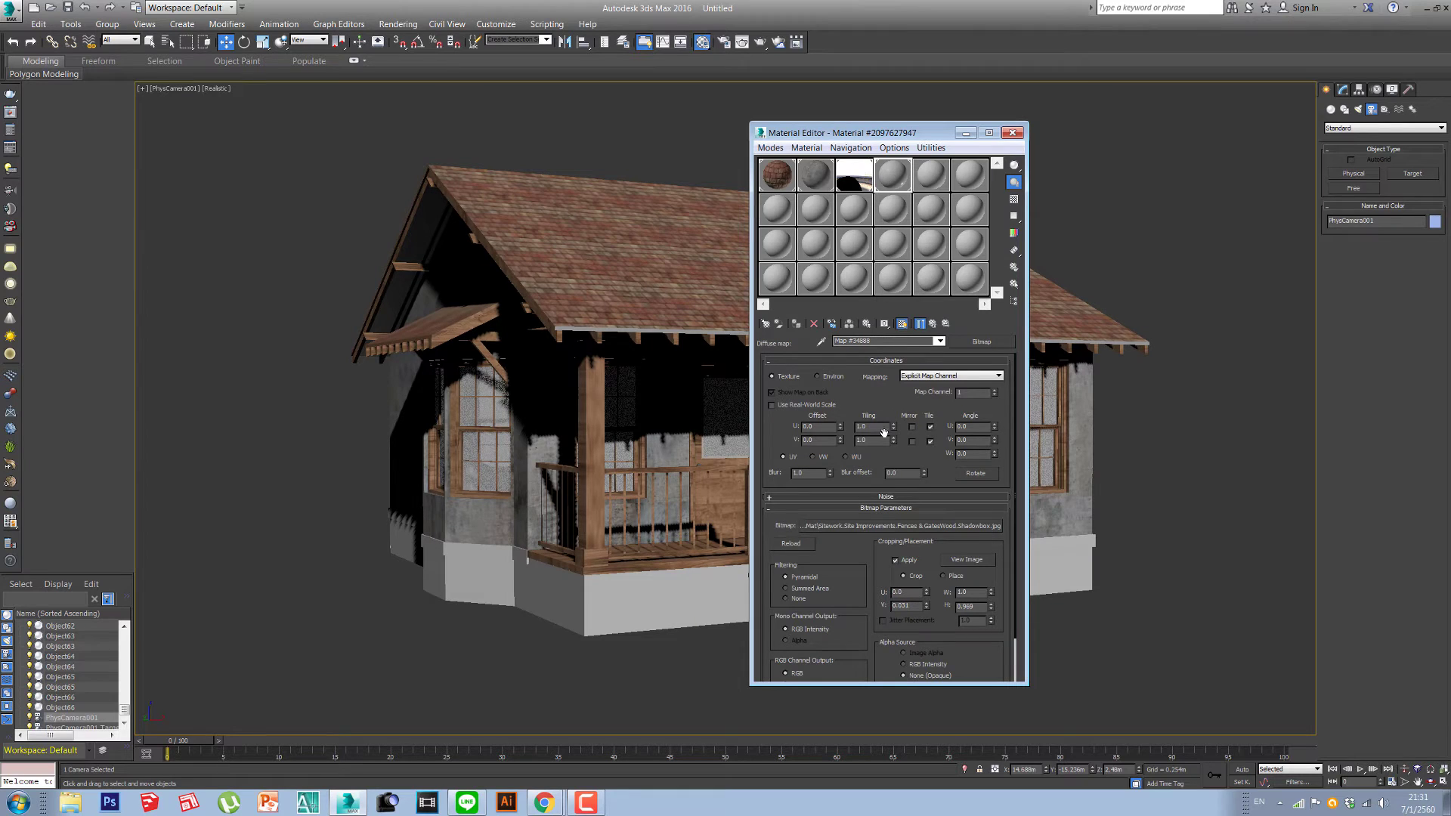
pyautogui.click(893, 525)
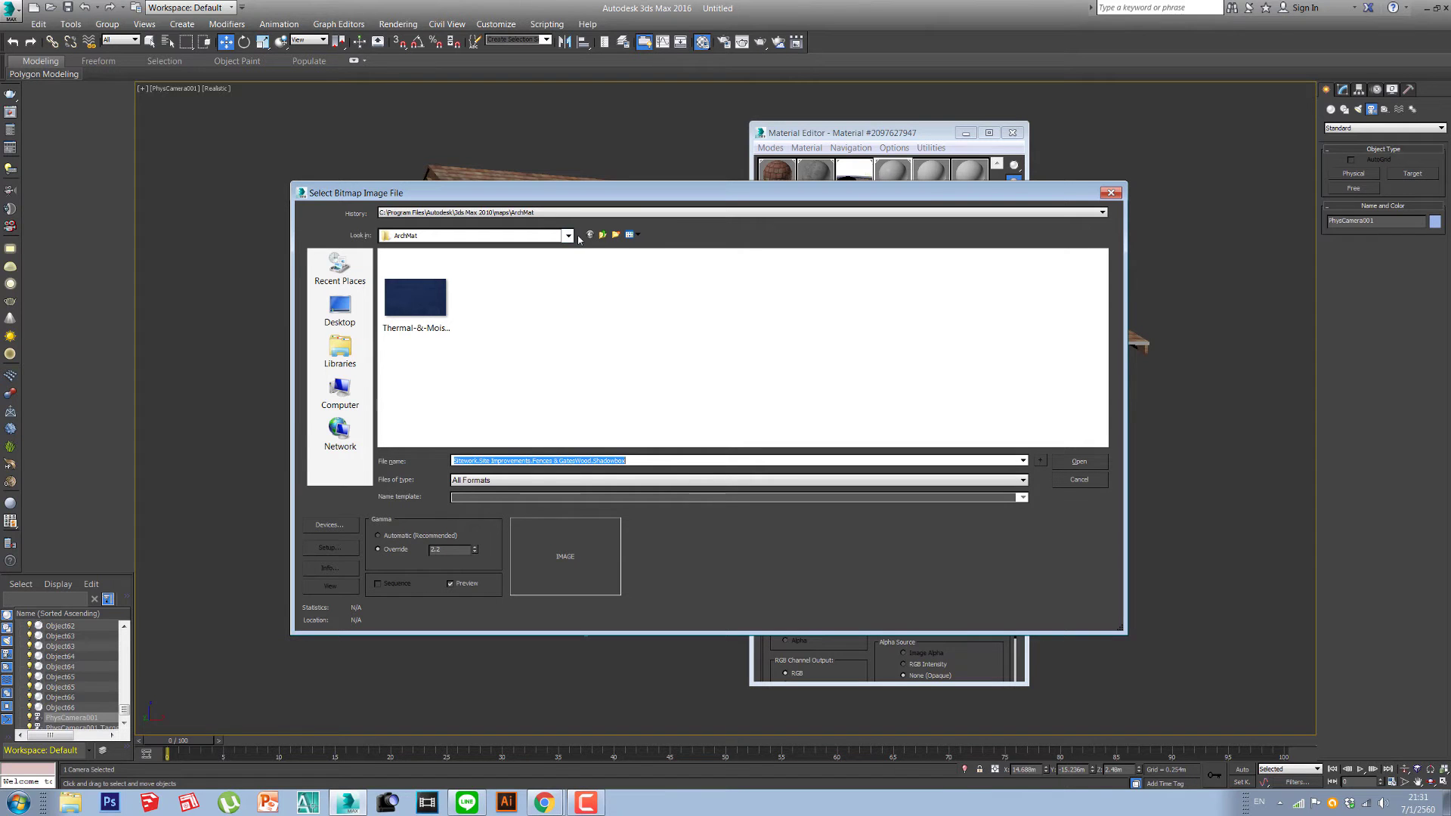
pyautogui.click(1111, 193)
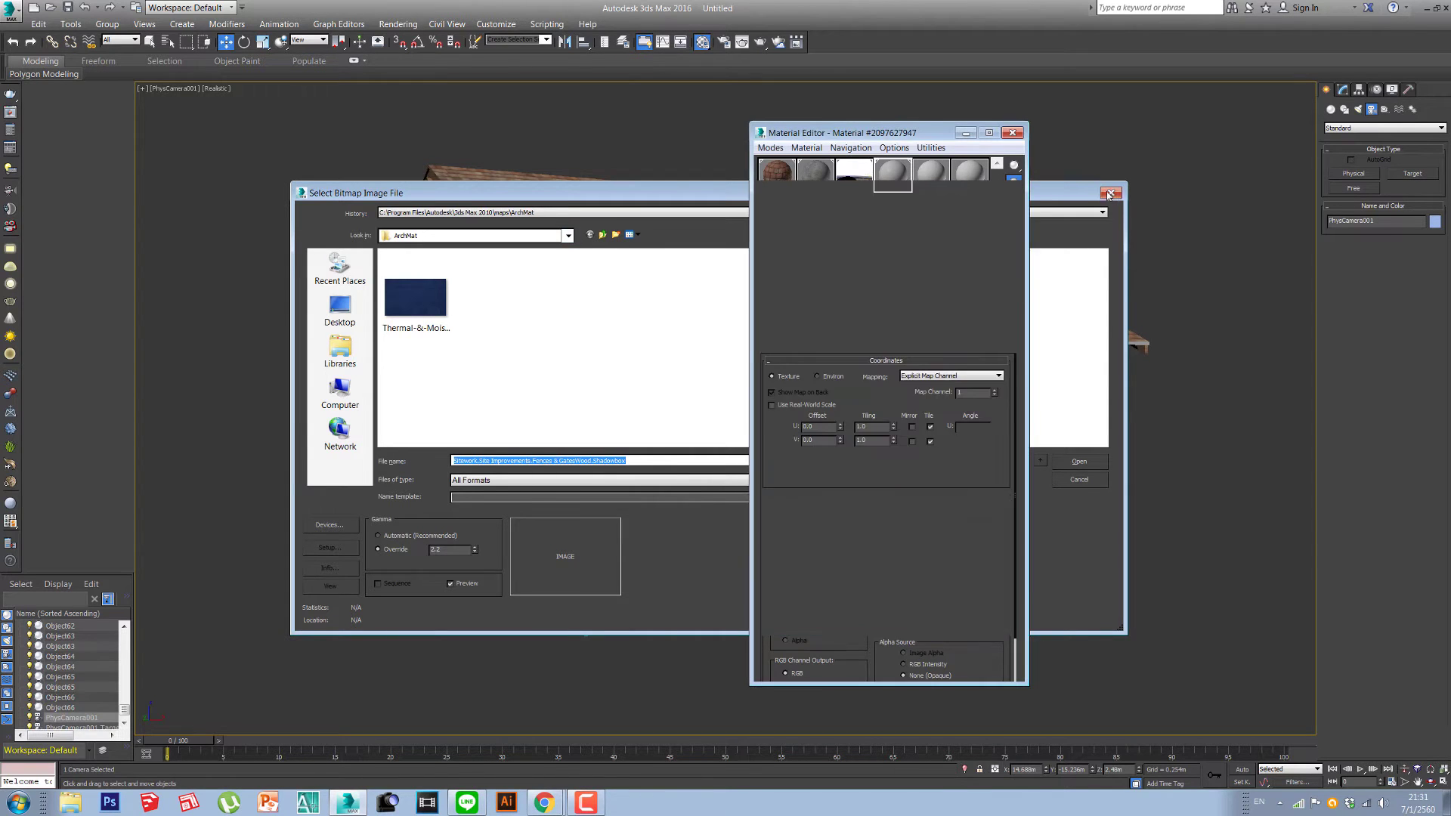
pyautogui.click(1011, 133)
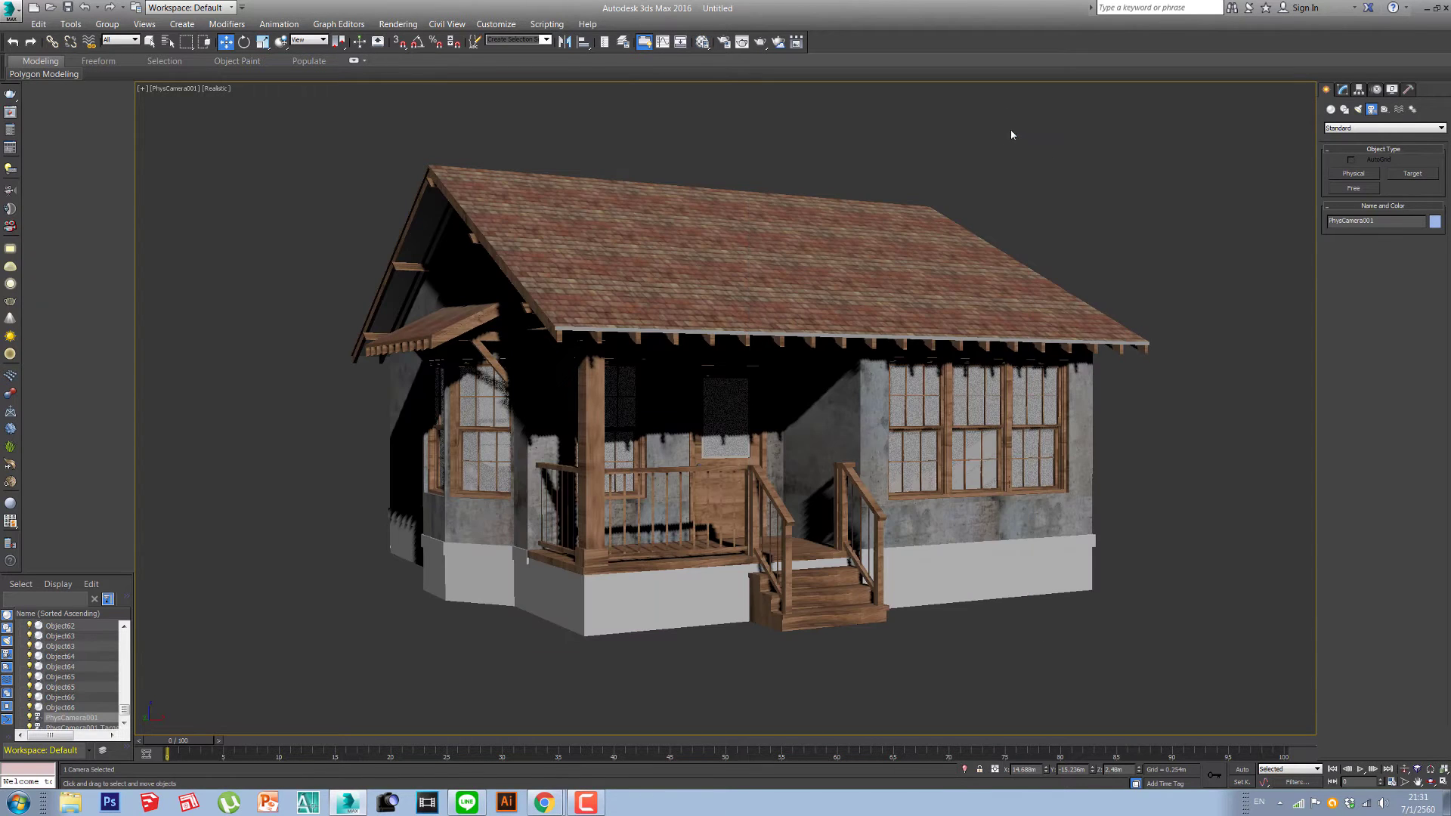
pyautogui.click(9, 96)
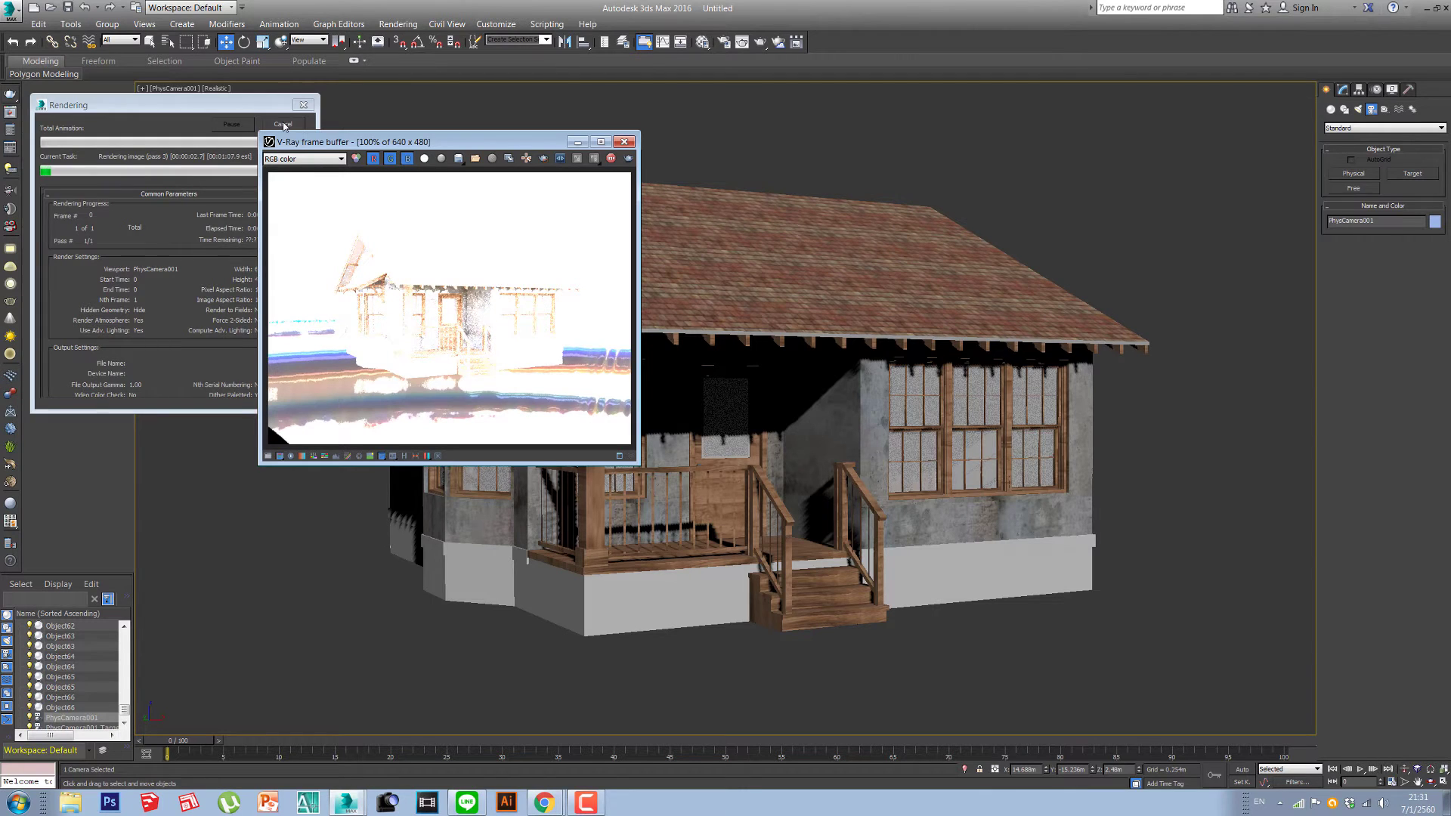
# Step: Stop the blown-out render, reduce HDRI Map #1's Overall mult, and re-render
pyautogui.click(284, 126)
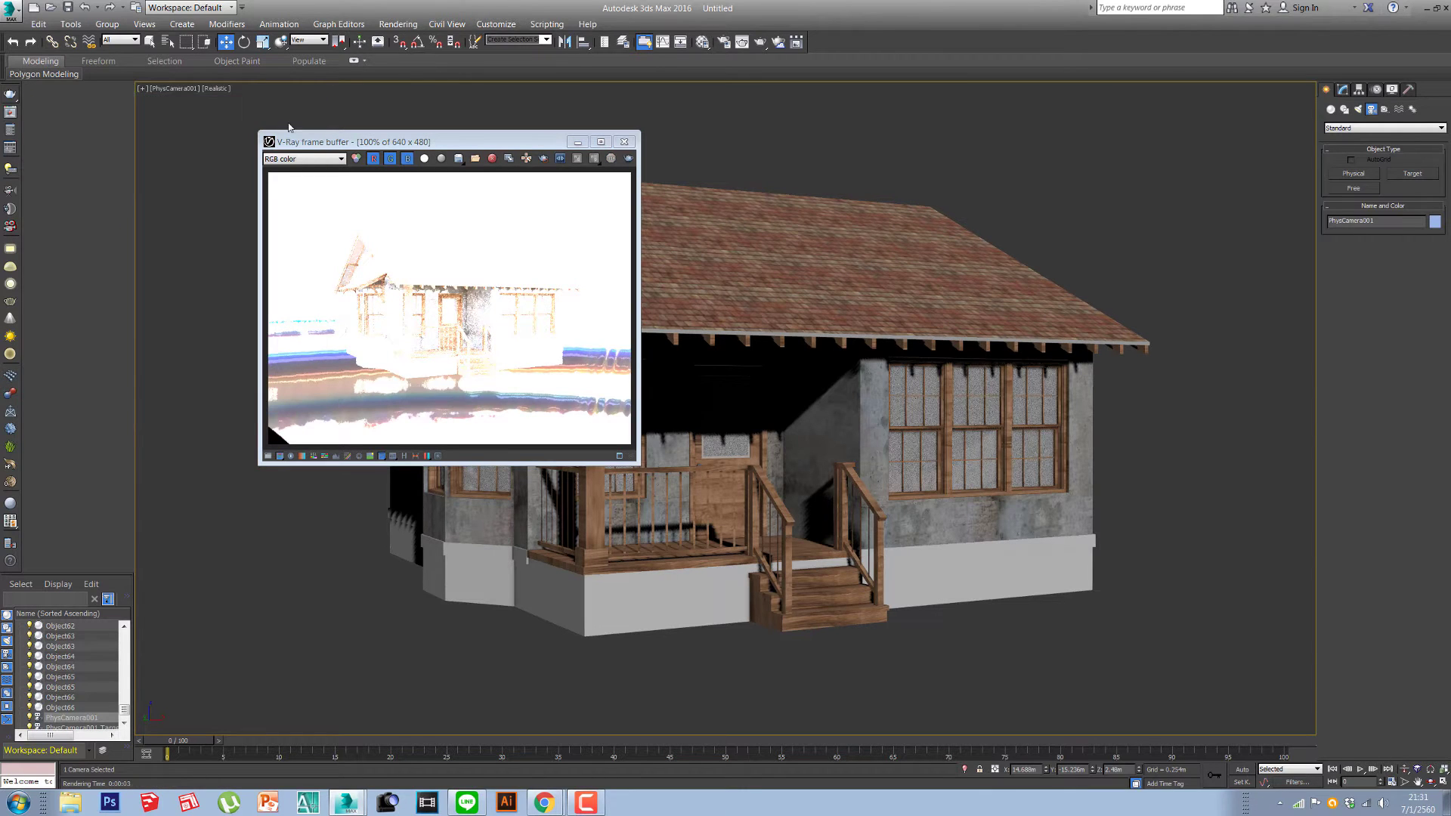
pyautogui.click(625, 142)
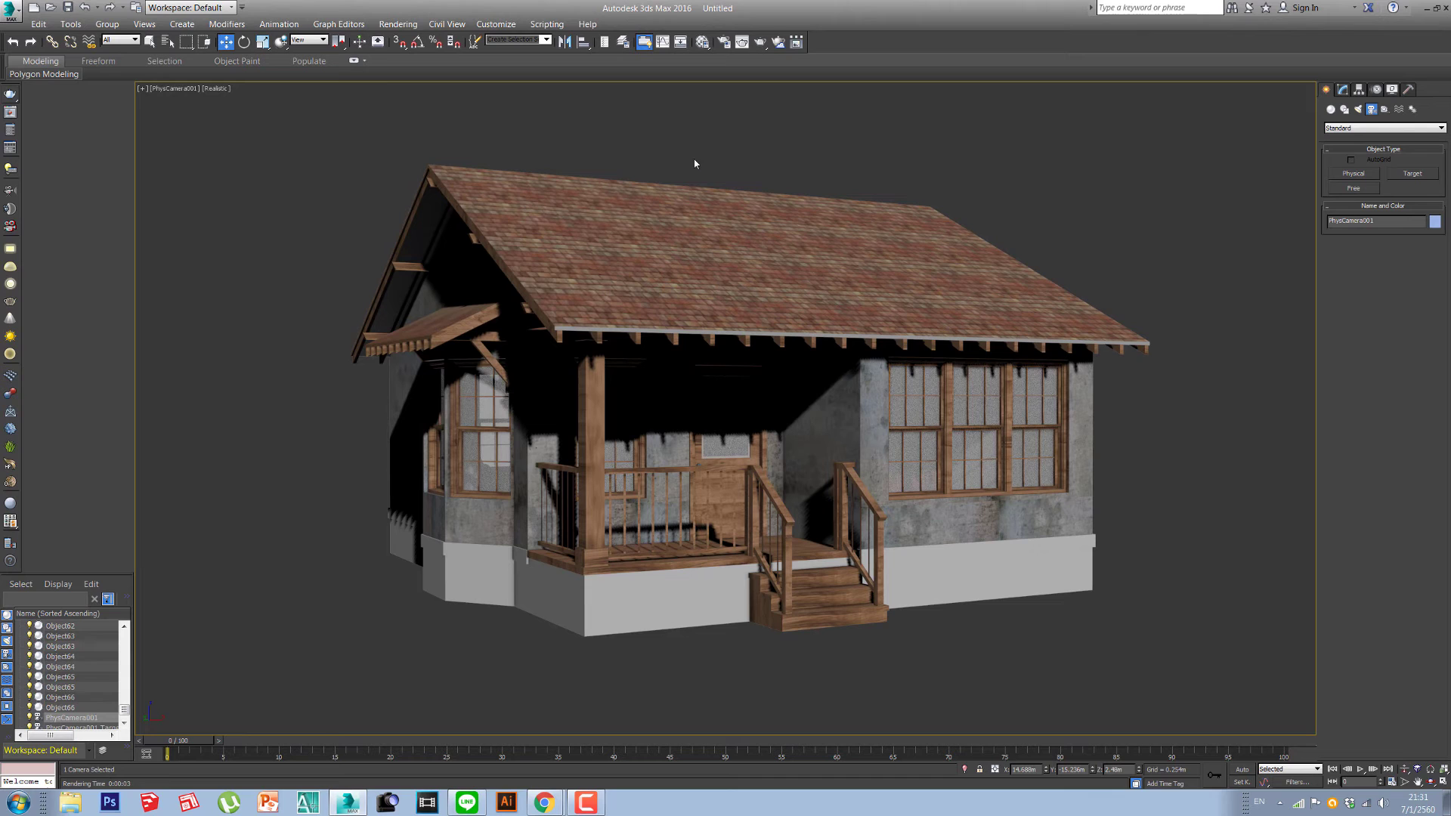
pyautogui.click(702, 41)
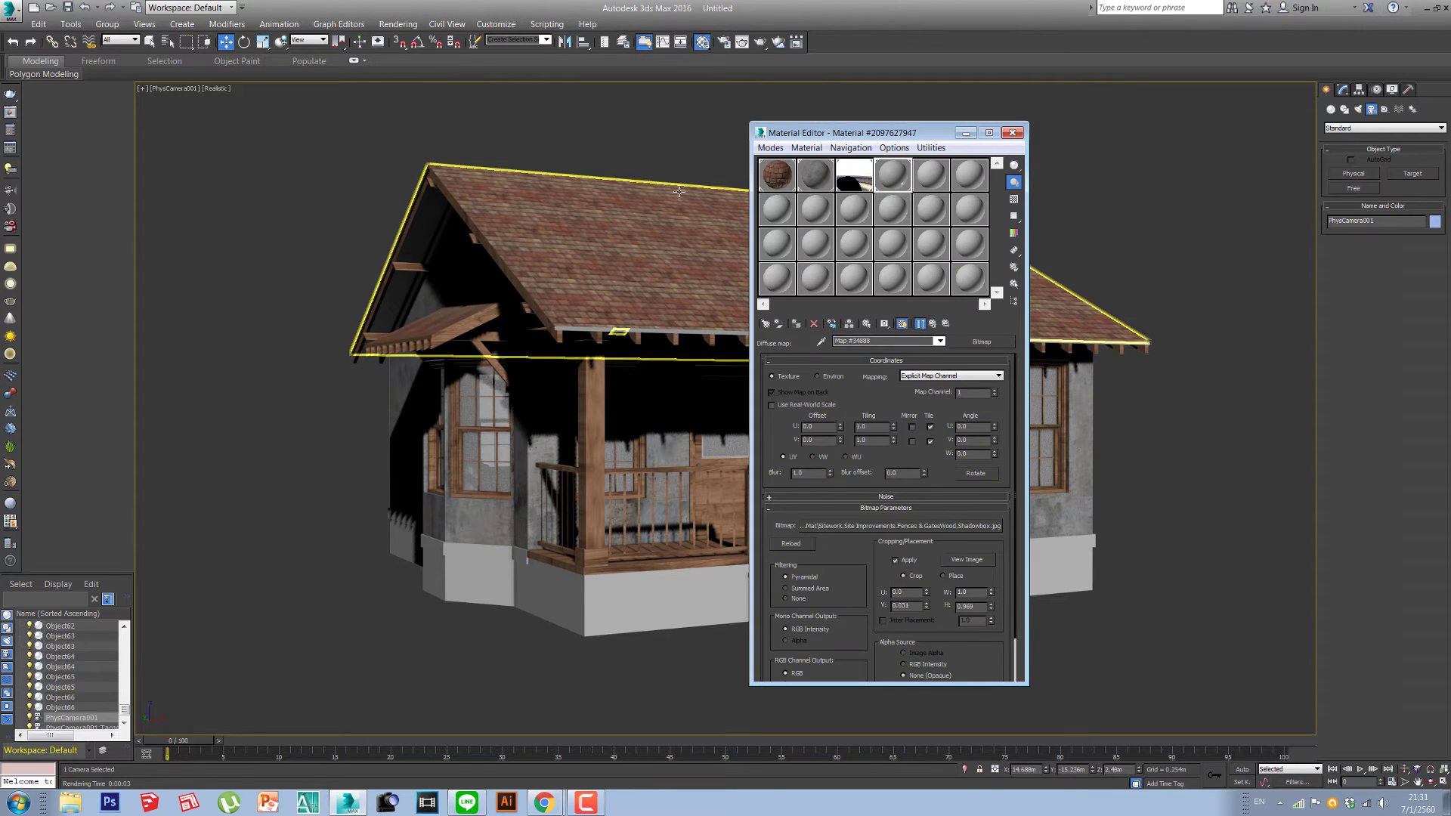
pyautogui.click(860, 179)
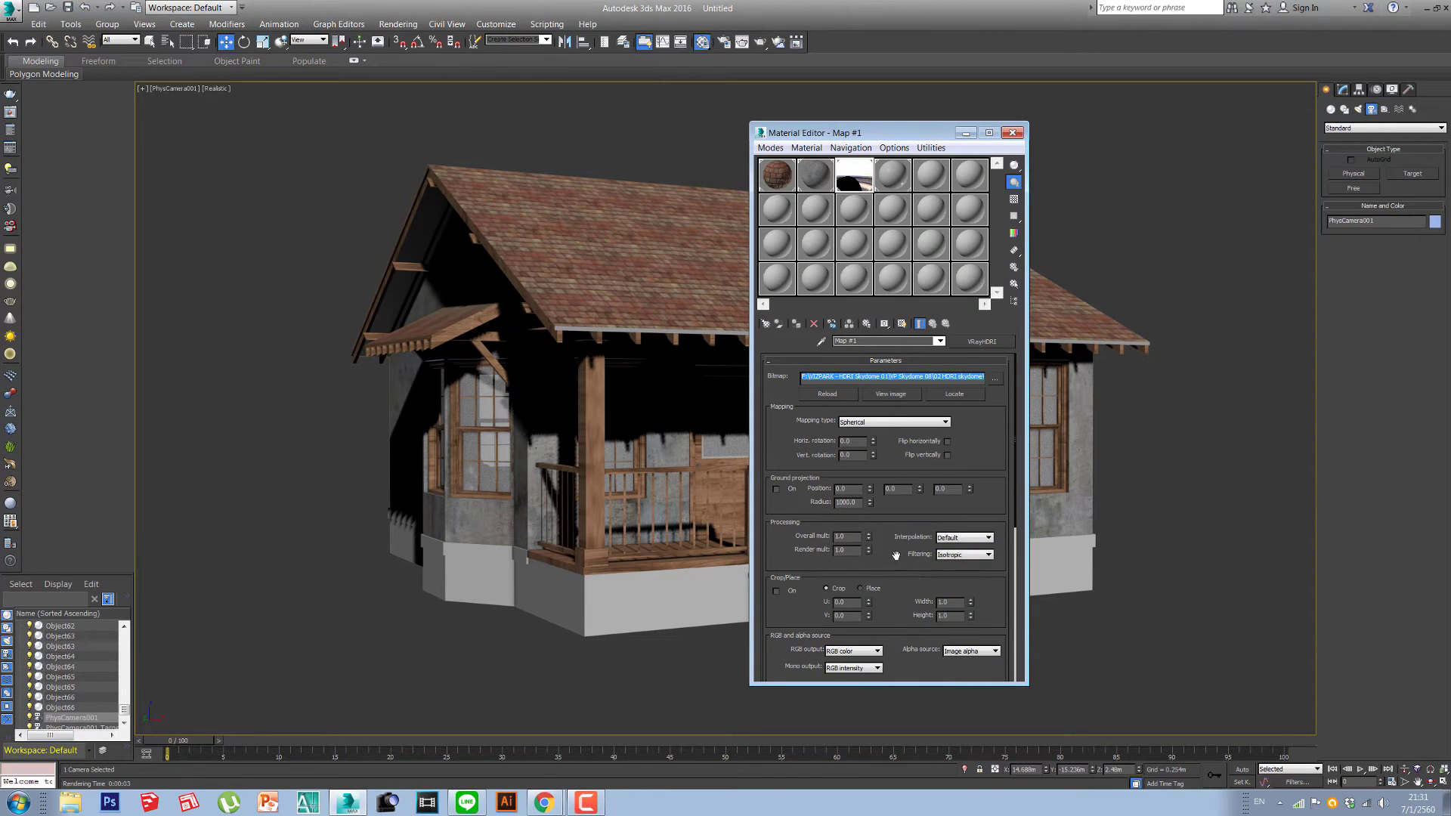
pyautogui.doubleClick(847, 536)
pyautogui.press('BackSpace')
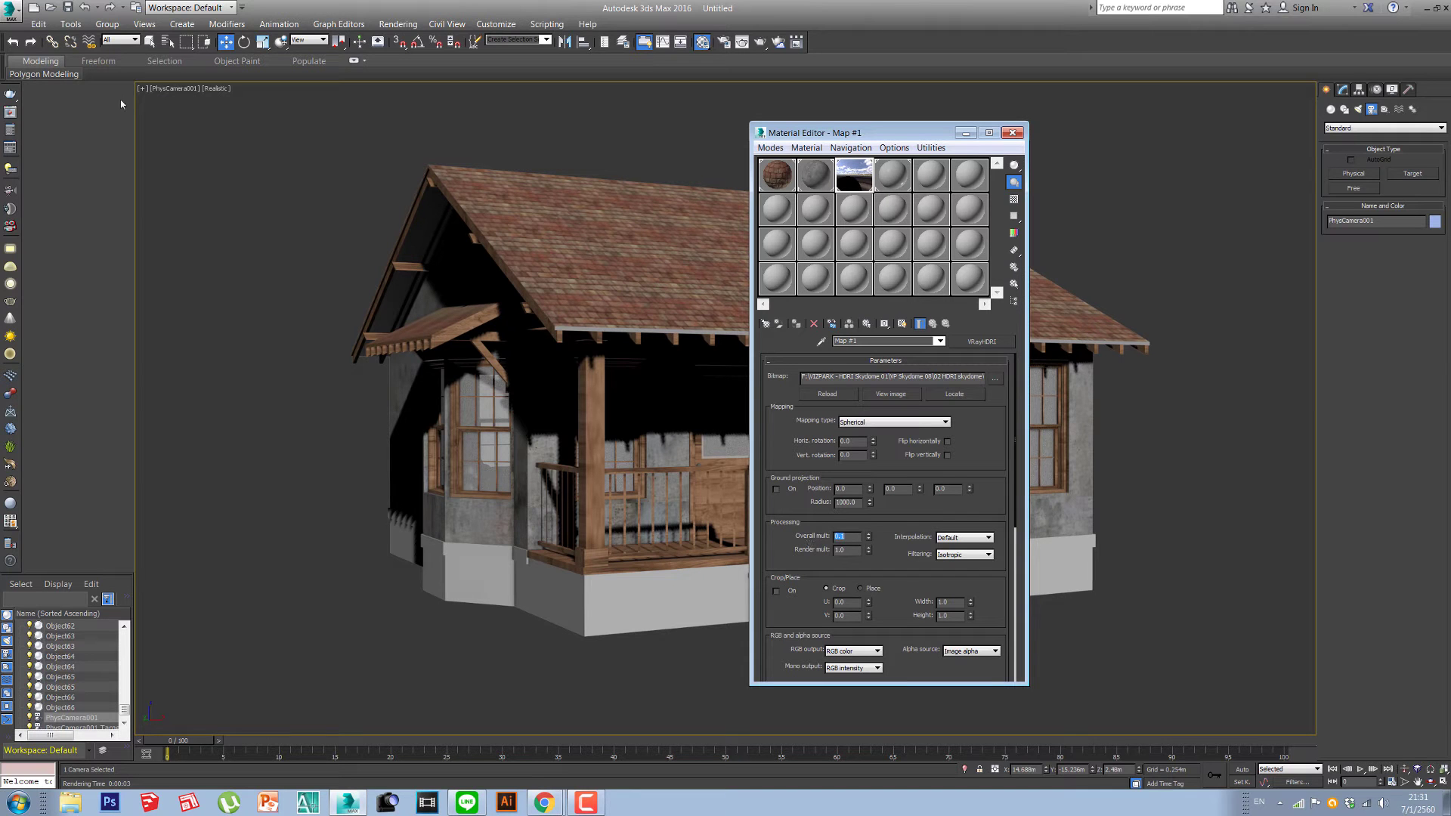
pyautogui.hotkey('shift', 'q')
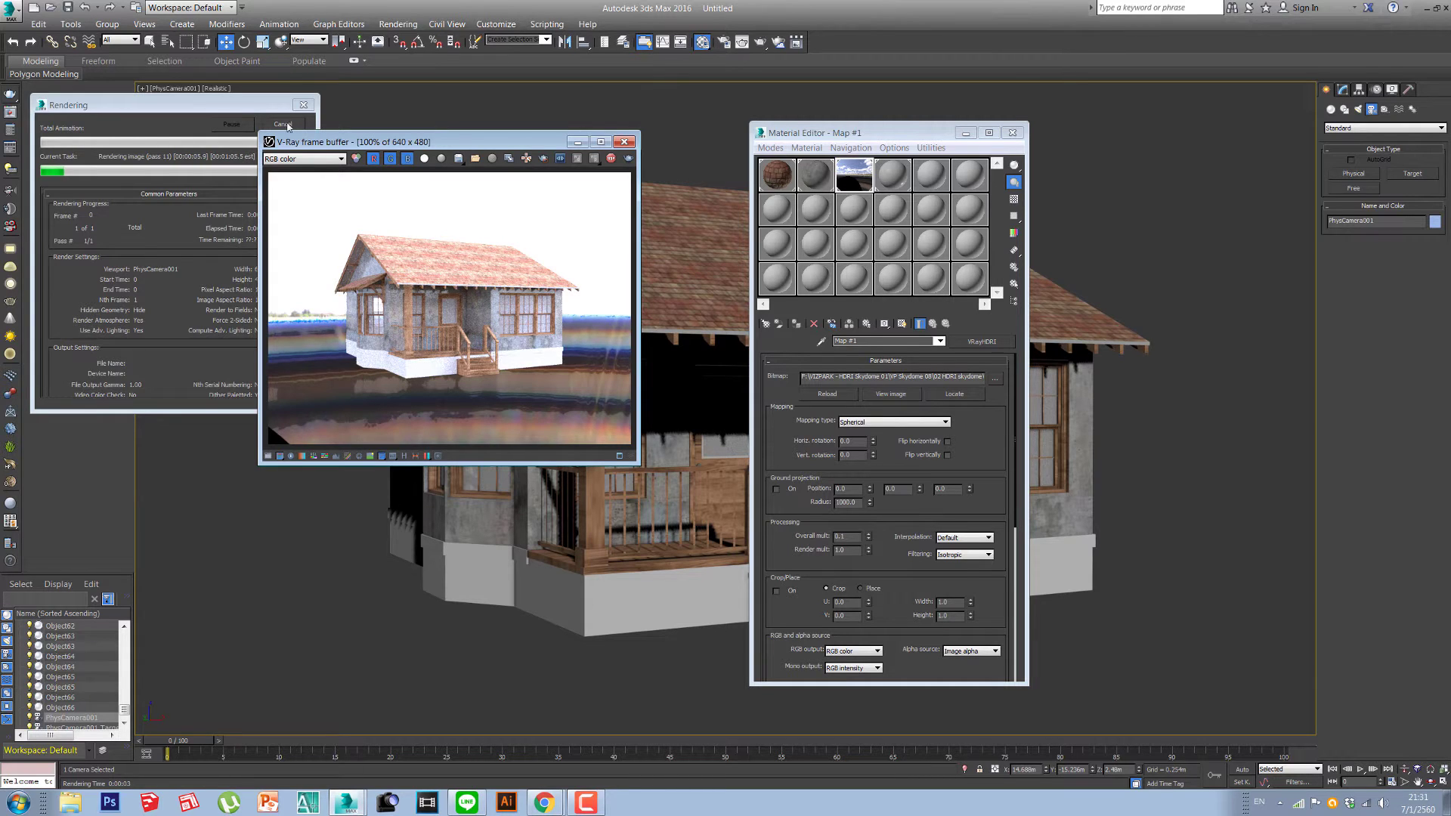
pyautogui.click(624, 142)
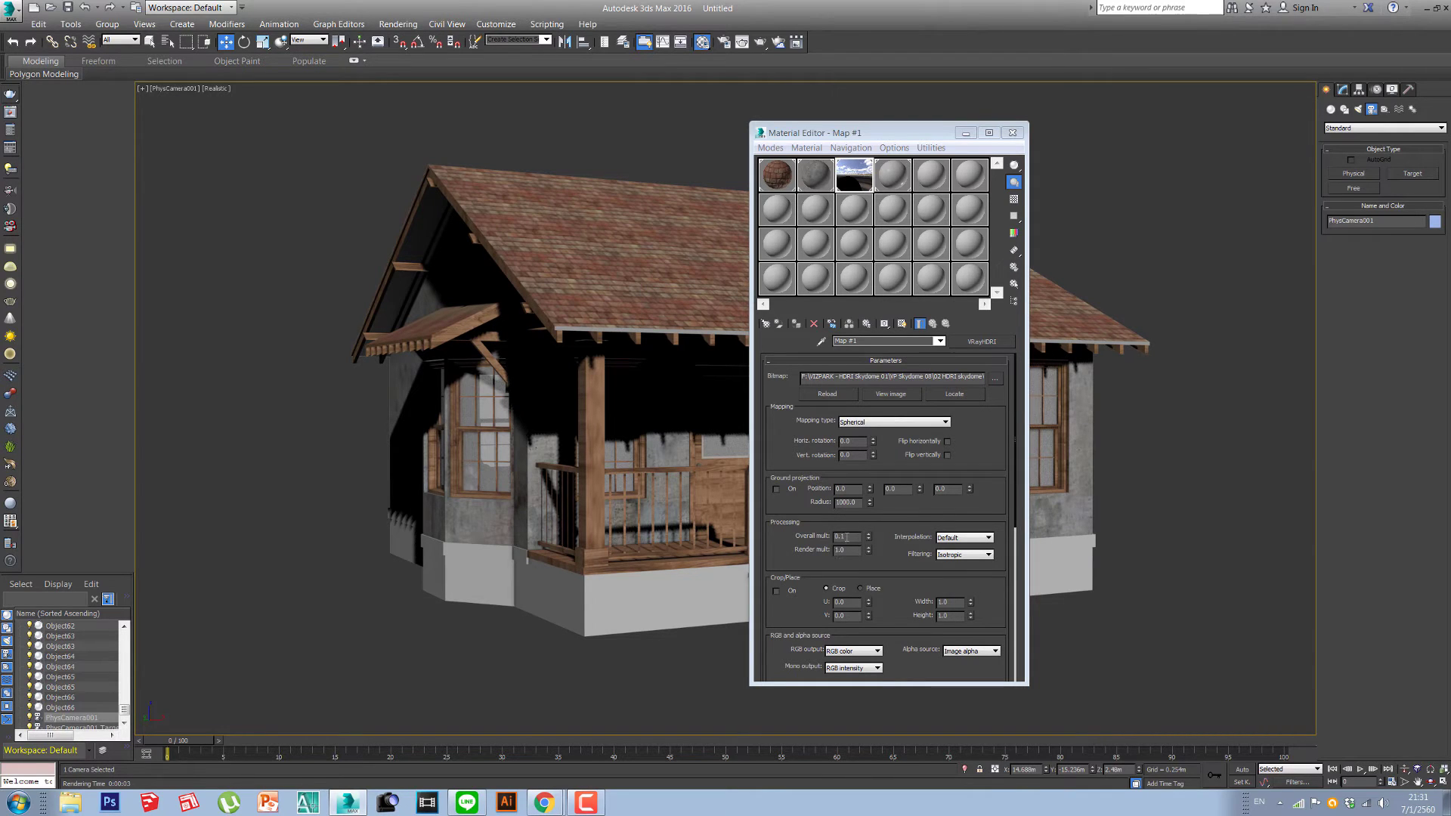
# Step: Set the HDRI Overall mult to 0.05 and run another test render
pyautogui.doubleClick(844, 536)
pyautogui.write('0.05')
pyautogui.press('Return')
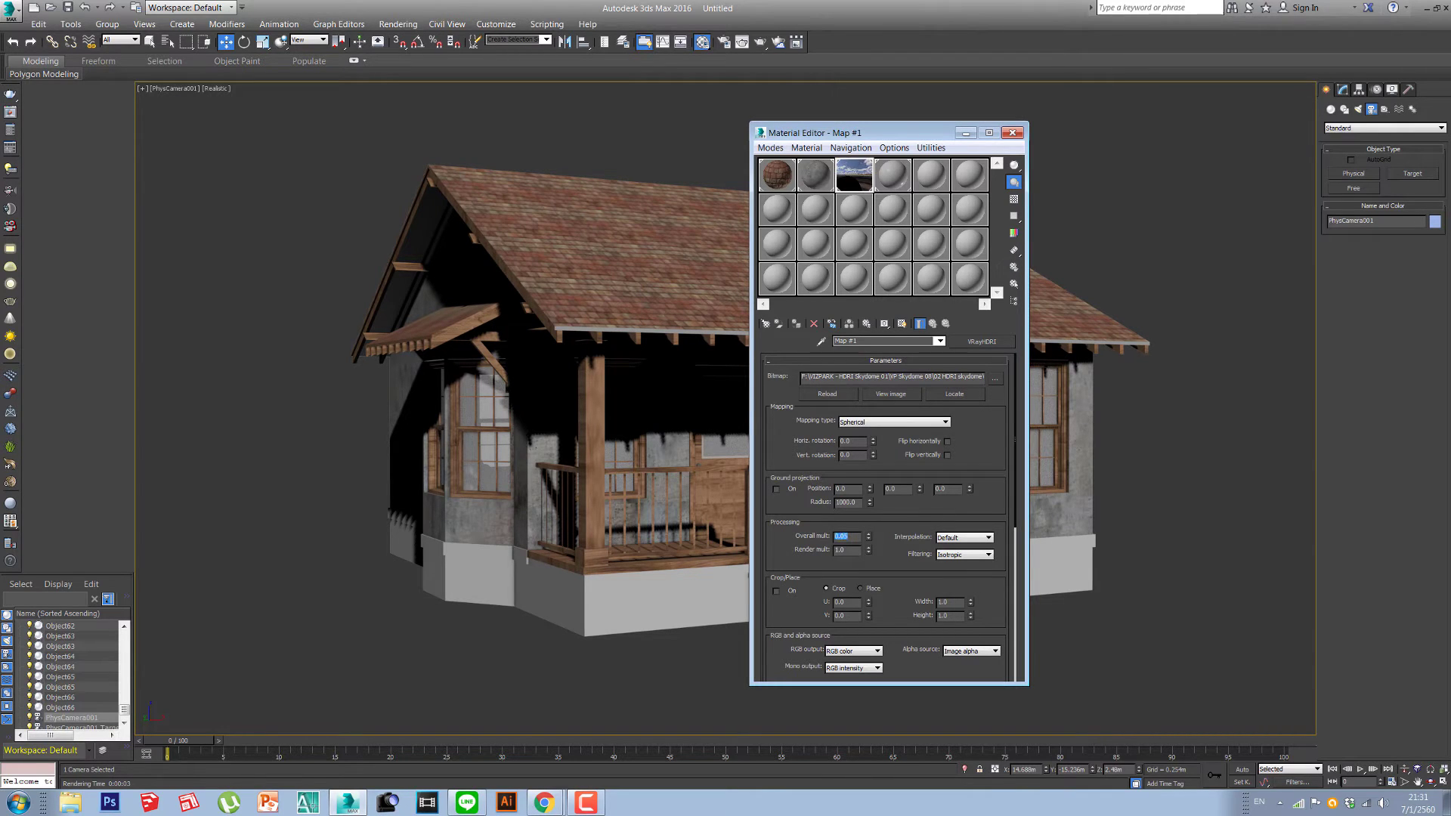
pyautogui.hotkey('shift', 'q')
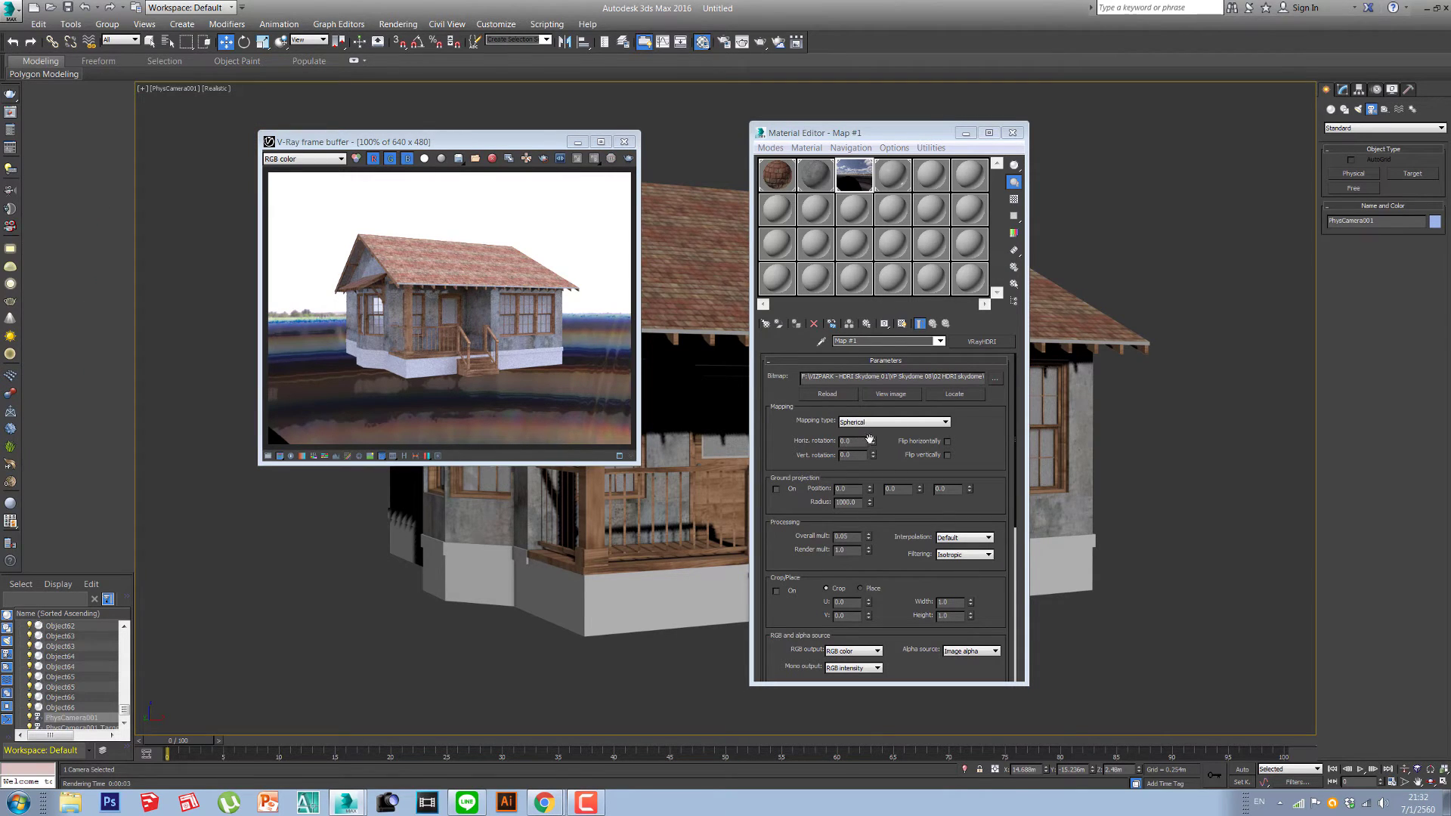
pyautogui.click(624, 142)
pyautogui.click(144, 23)
pyautogui.moveTo(227, 249)
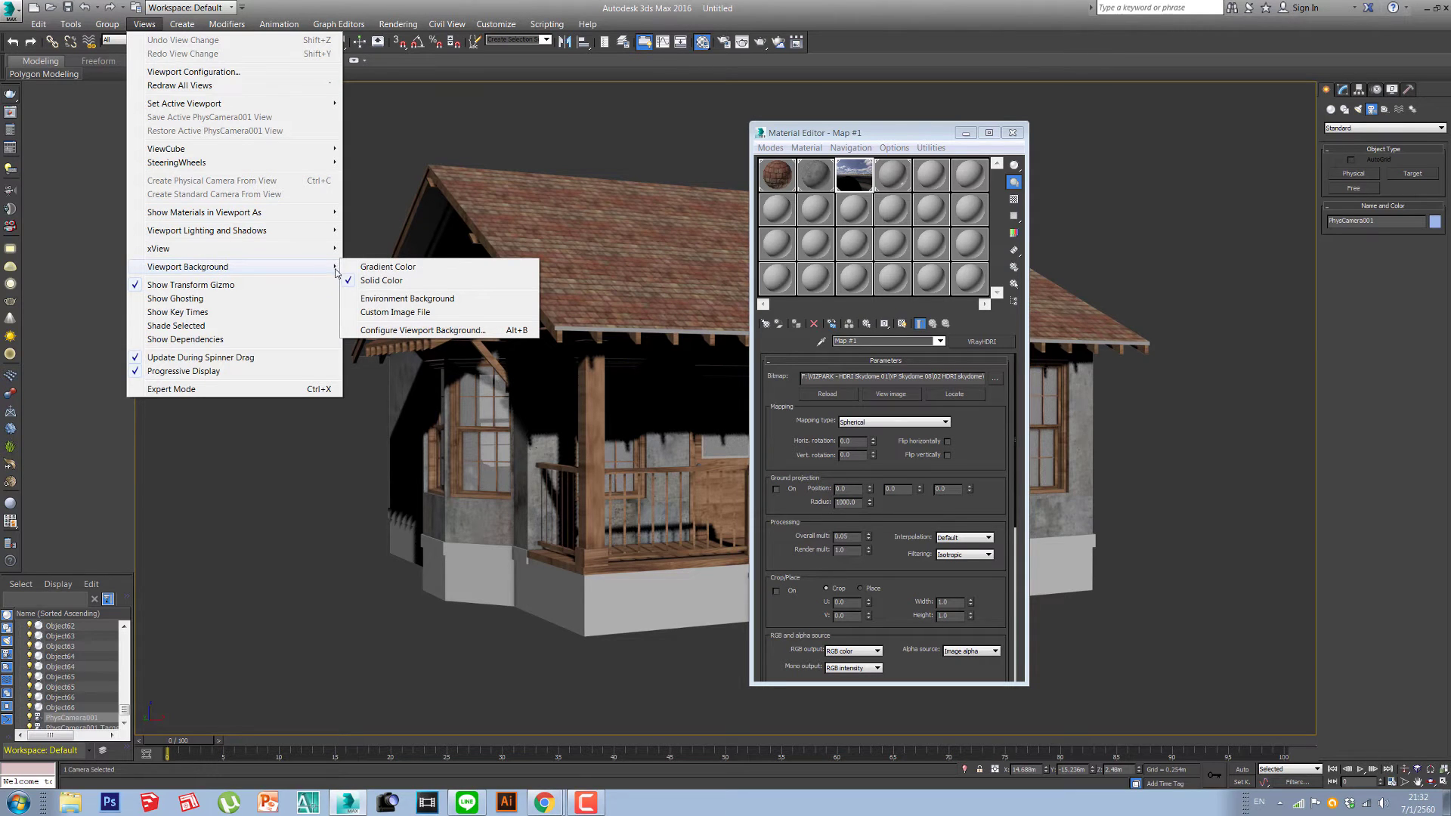
# Step: Show the environment as viewport background and instance Map #1 (VRayHDRI) as the Environment Map
pyautogui.click(387, 300)
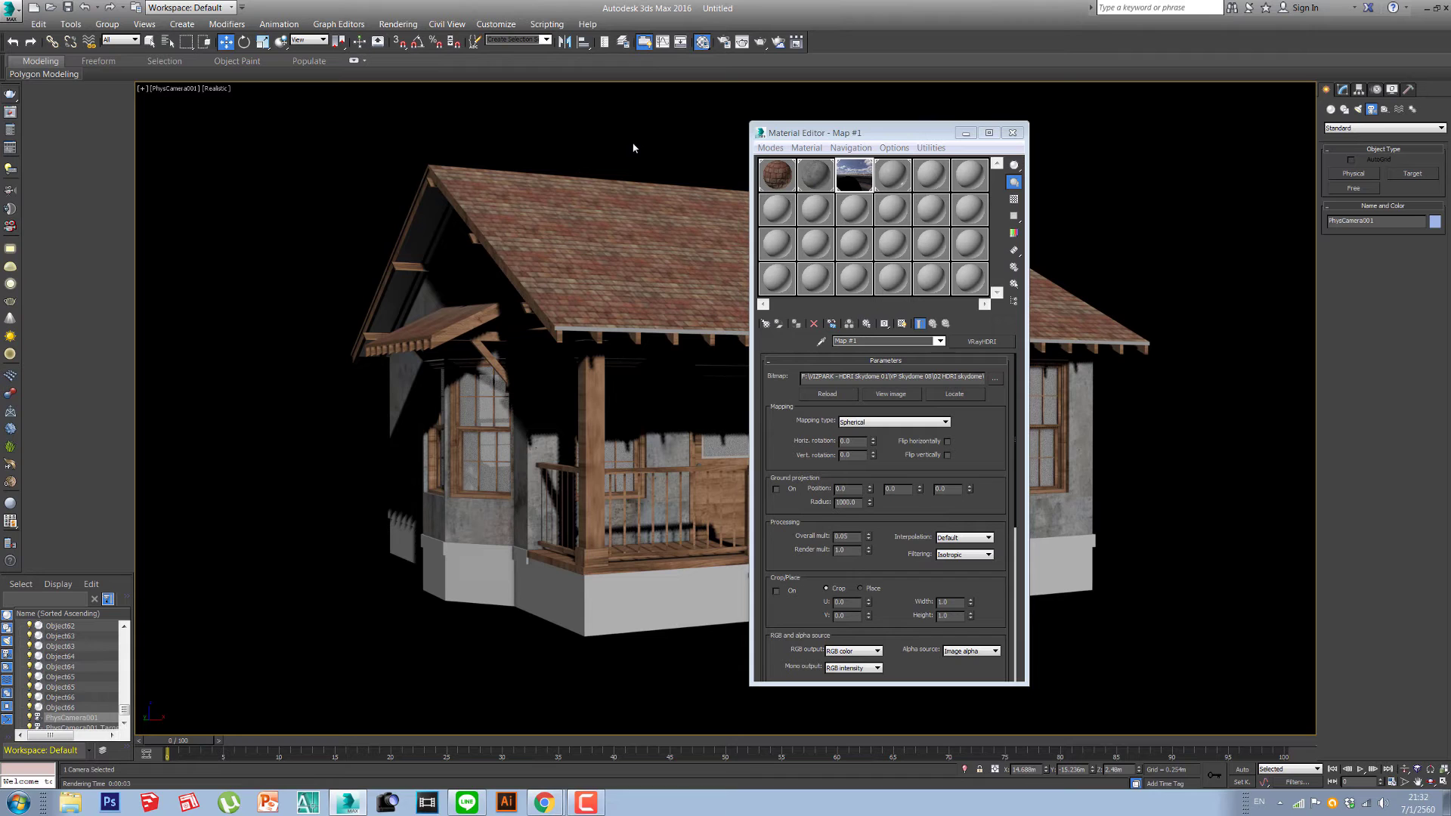
pyautogui.press('8')
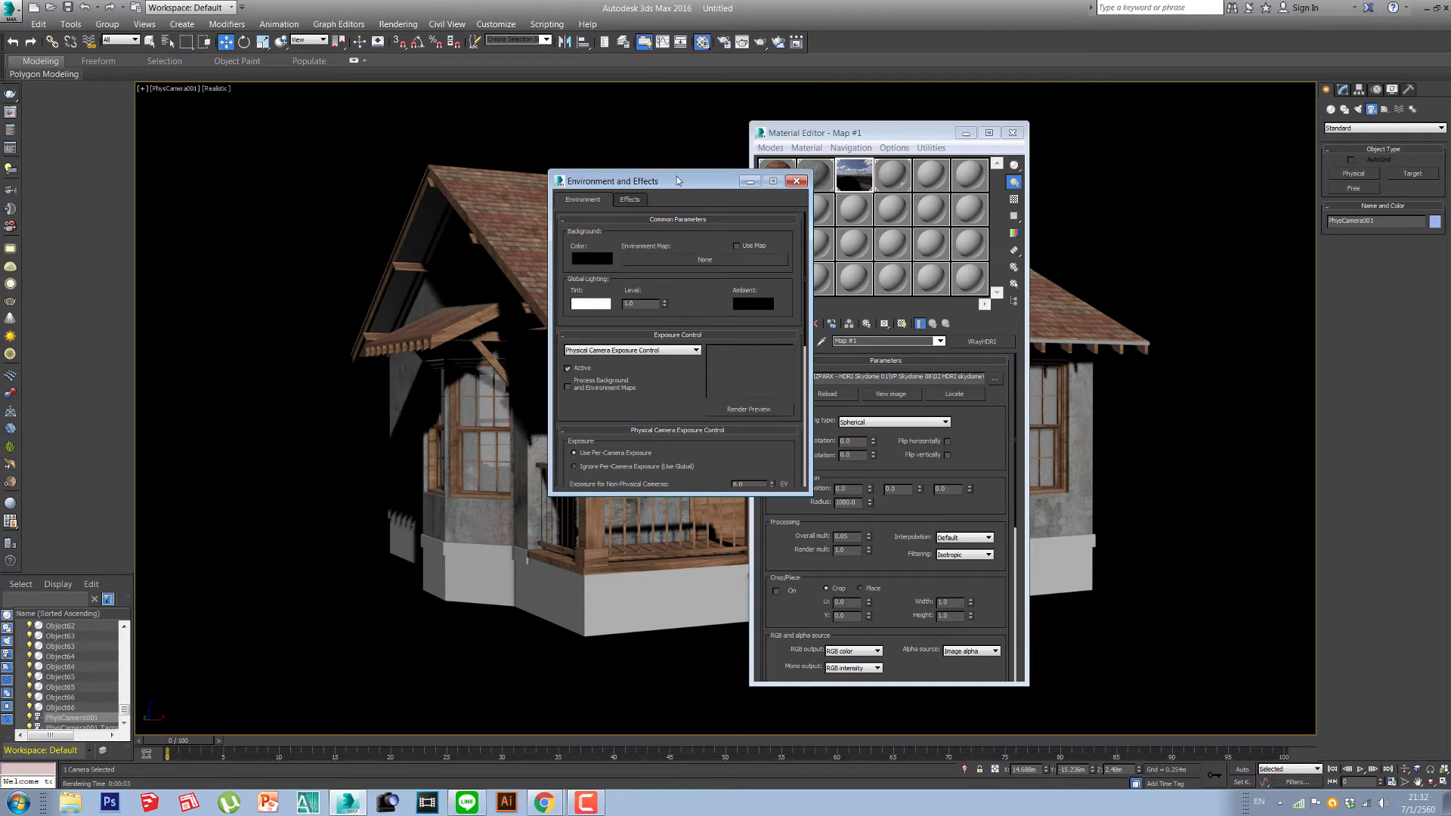
pyautogui.moveTo(677, 182); pyautogui.dragTo(331, 180)
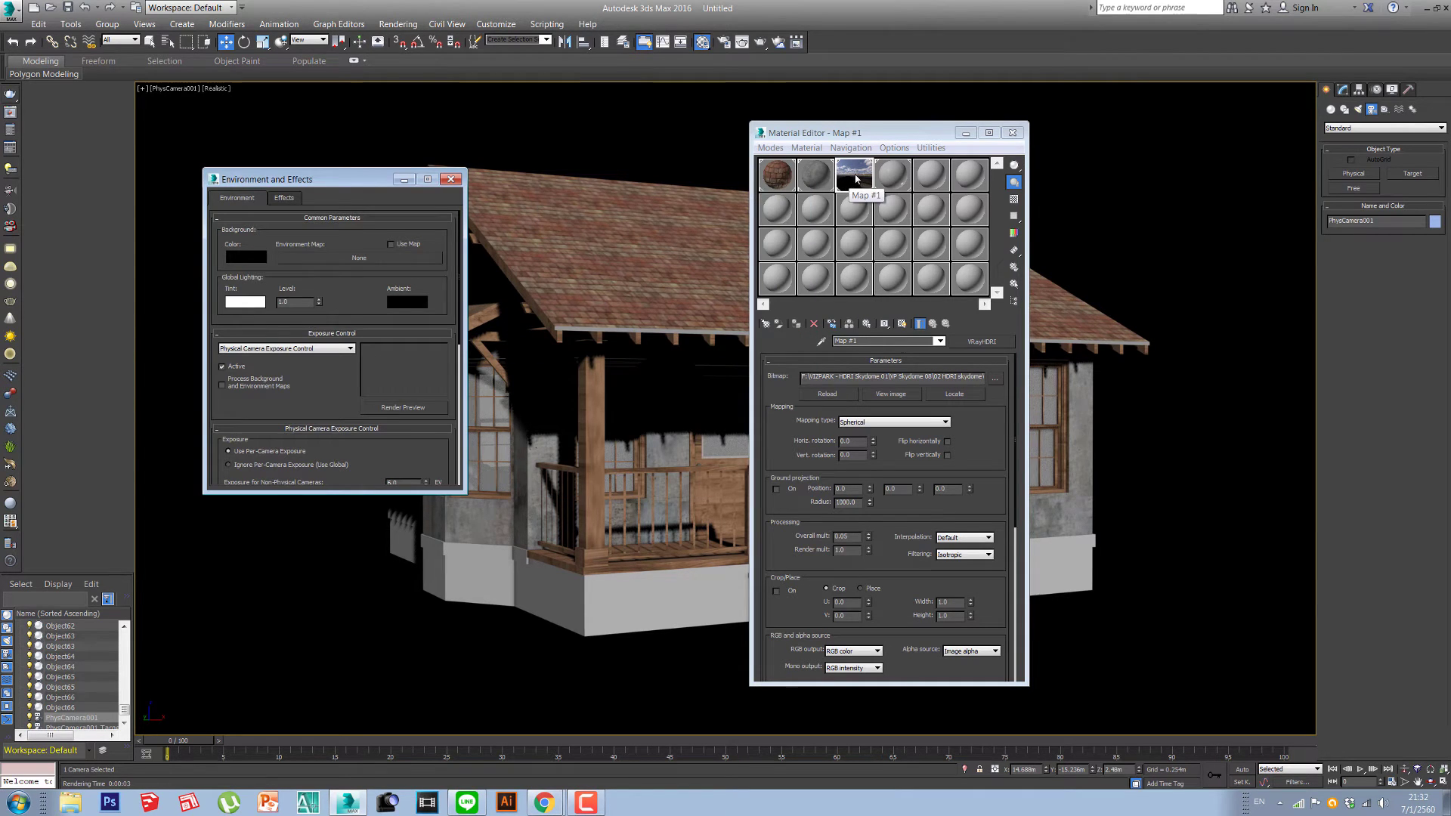
pyautogui.moveTo(856, 177); pyautogui.dragTo(379, 257)
pyautogui.click(302, 376)
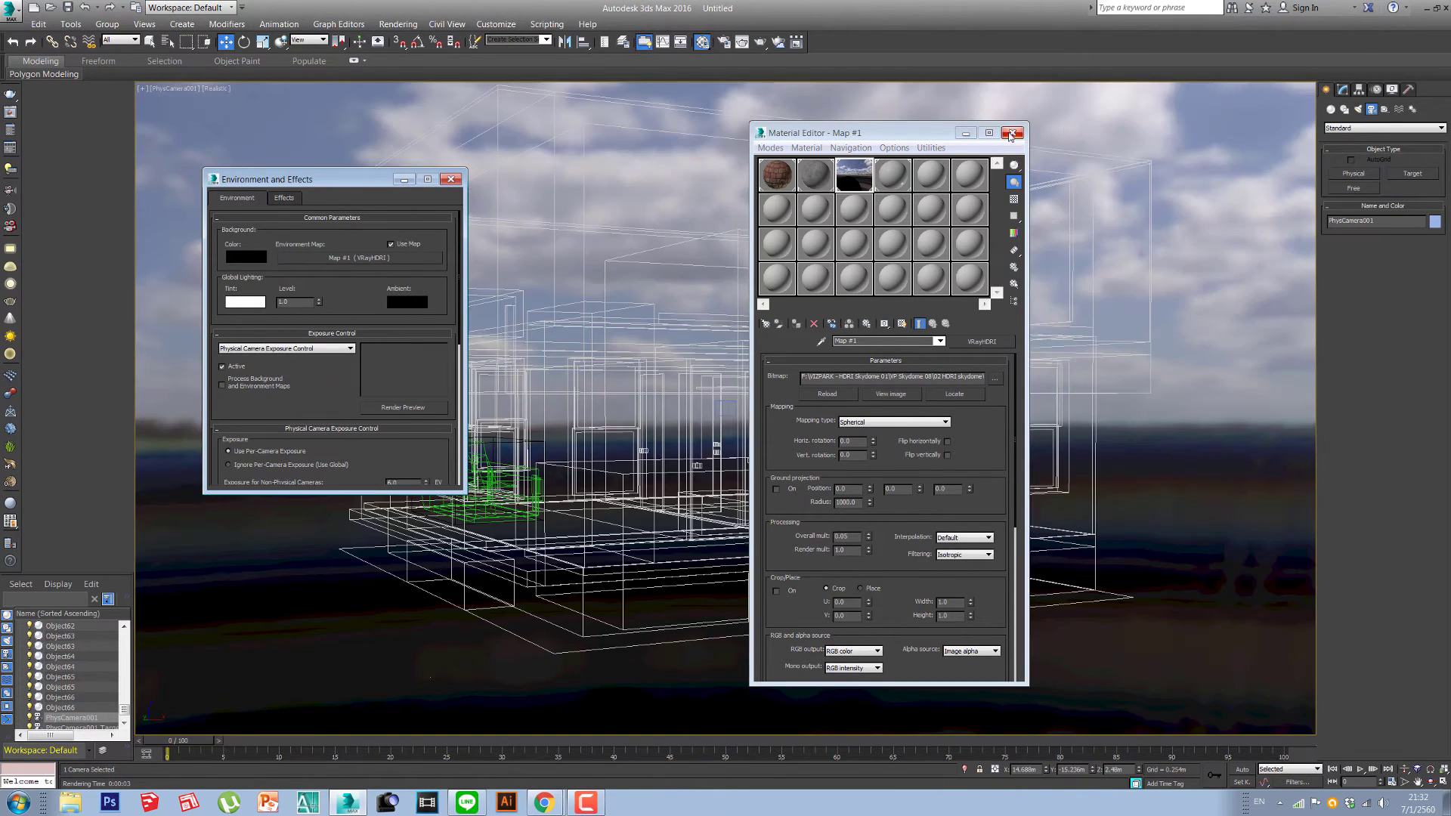
pyautogui.click(1013, 132)
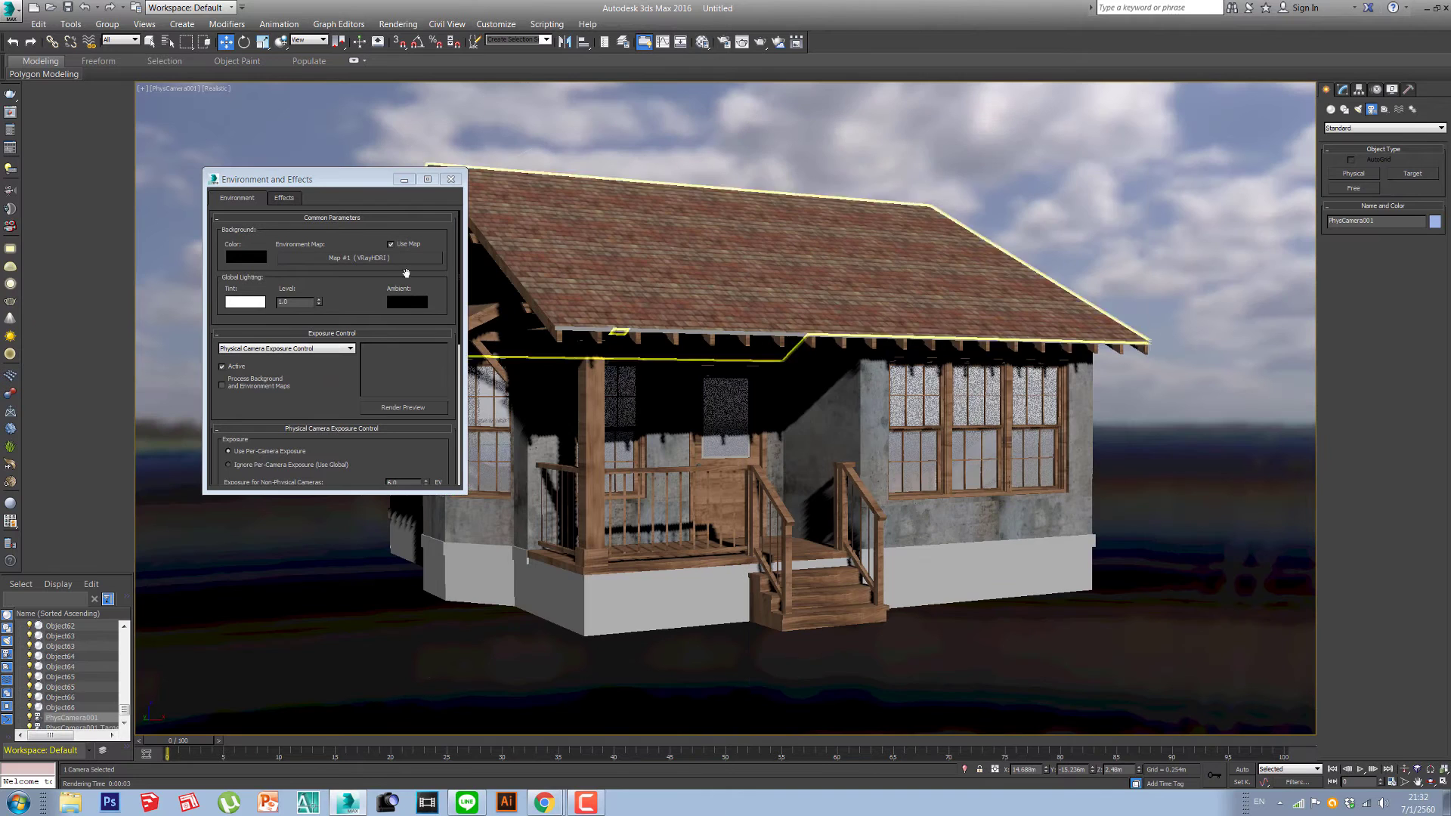
pyautogui.click(451, 179)
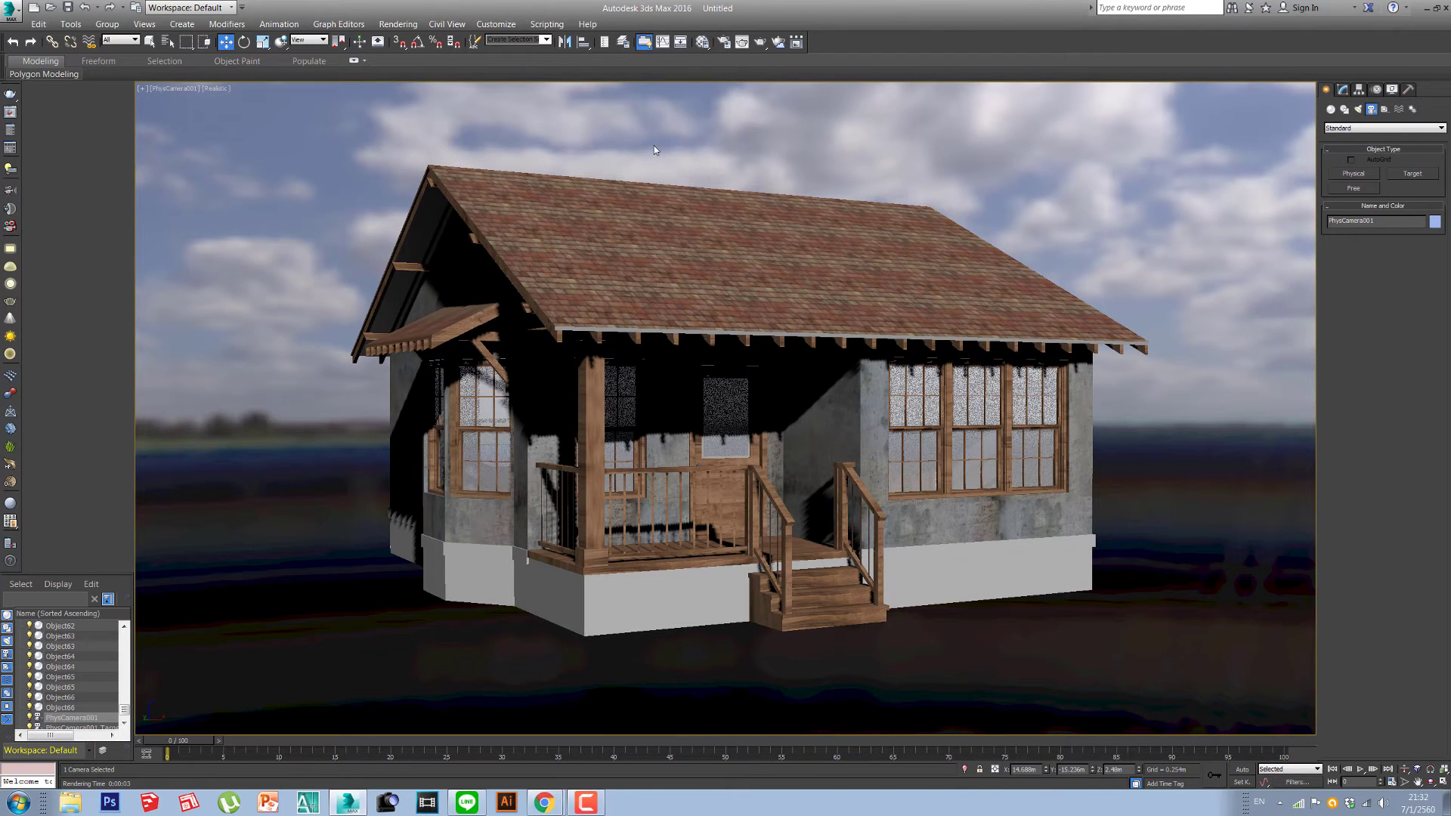
pyautogui.press('m')
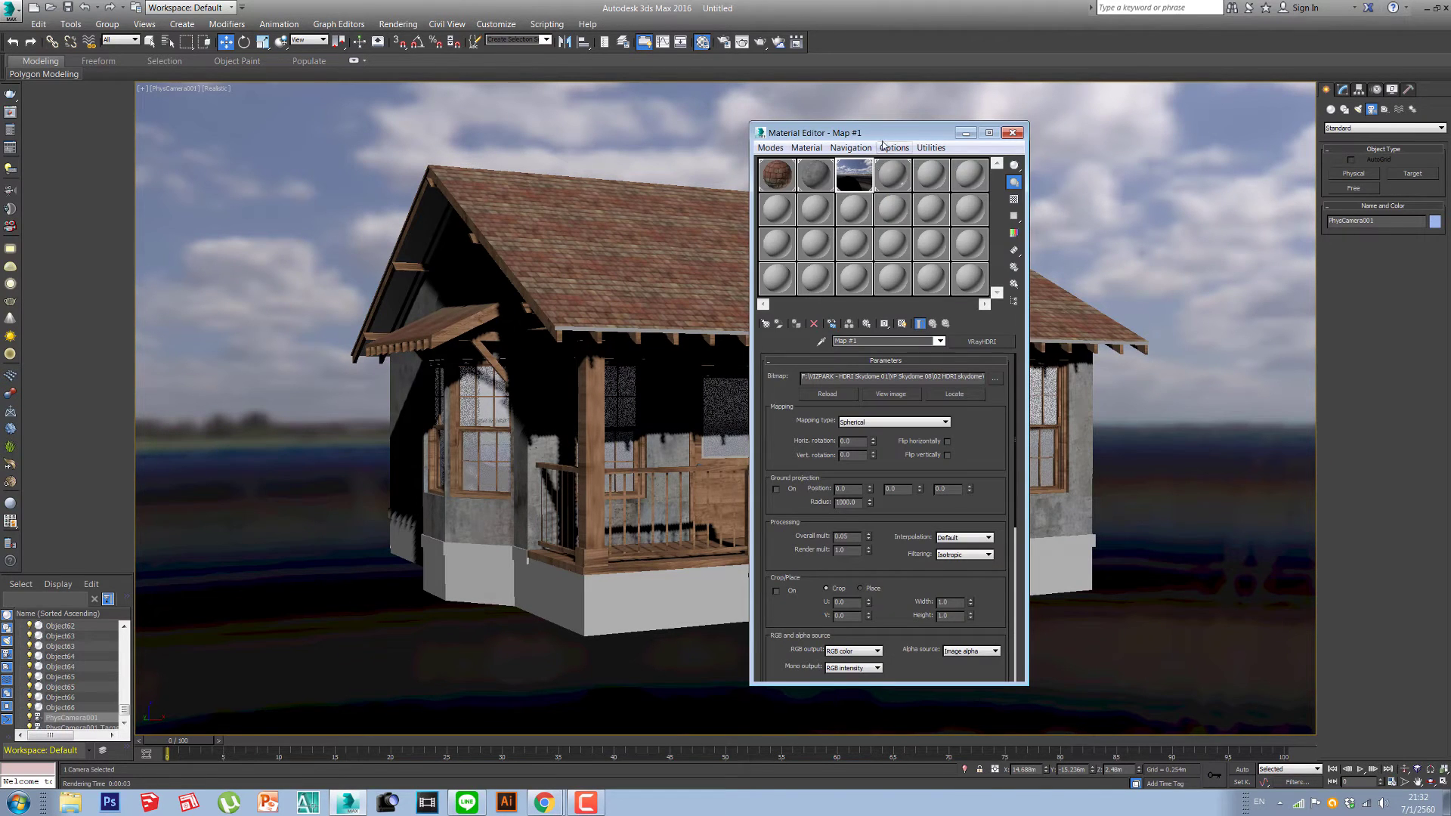
pyautogui.click(13, 93)
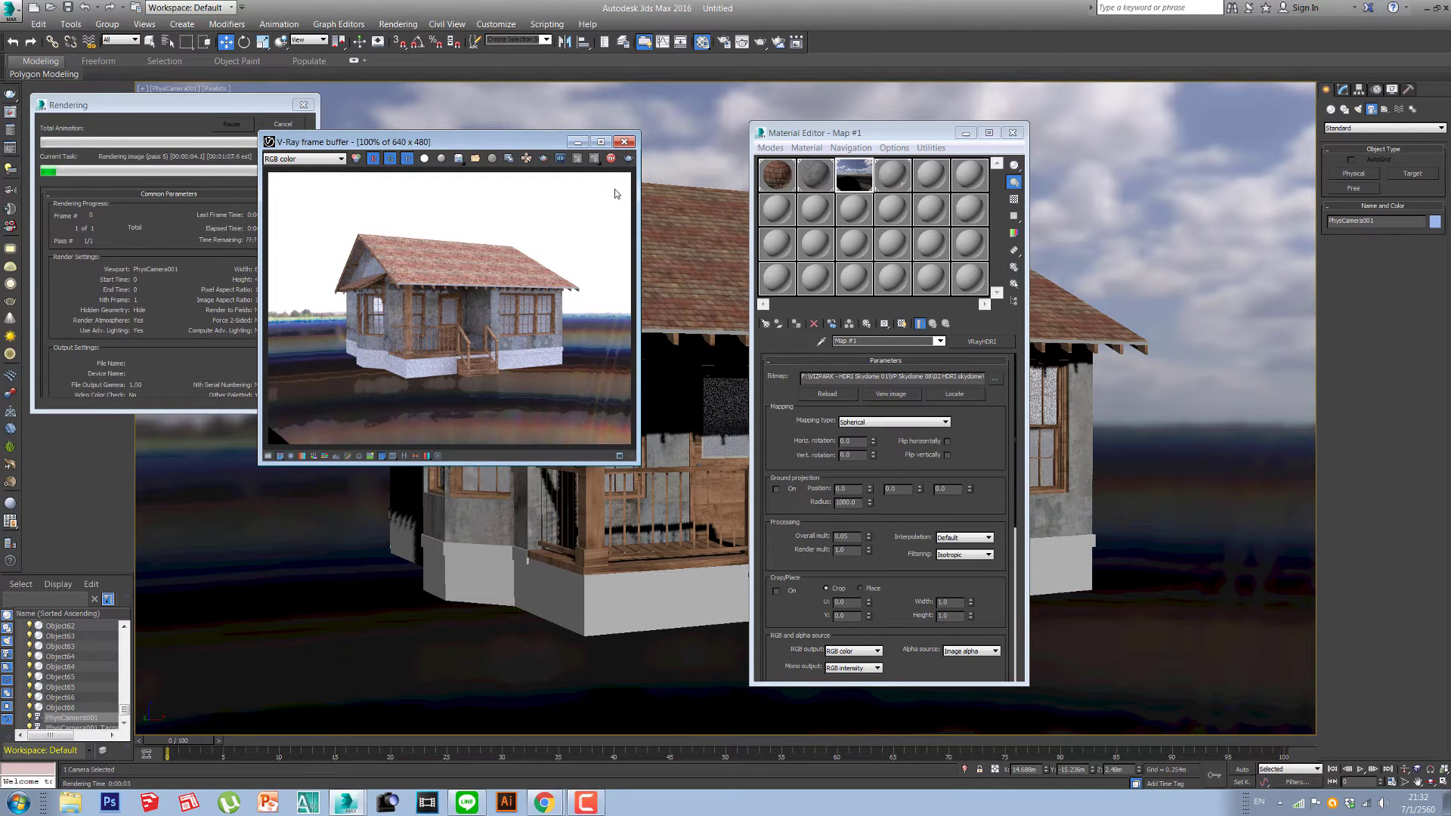
pyautogui.click(610, 158)
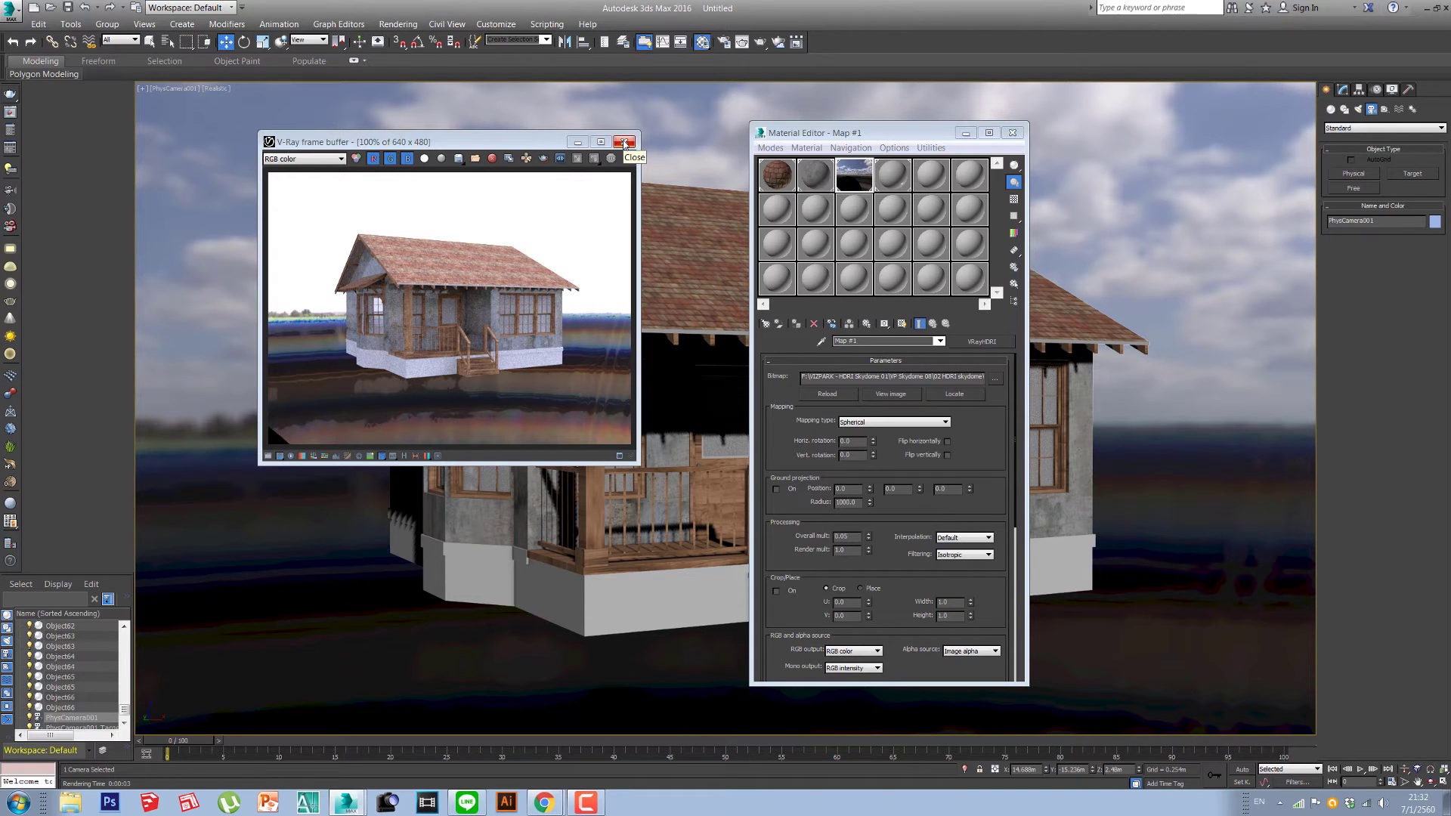
pyautogui.click(624, 142)
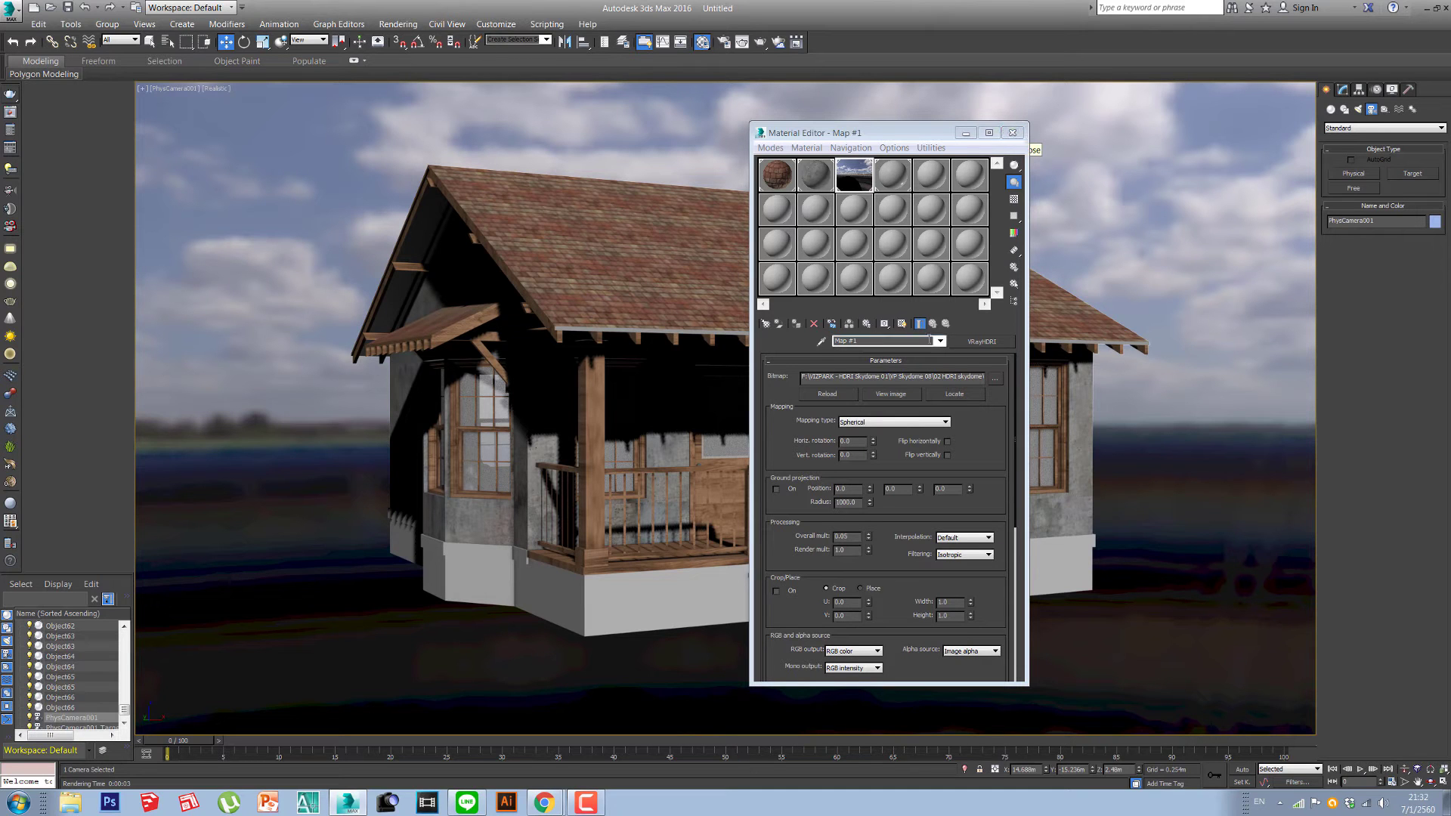
# Step: Try tilting the HDRI sky's Vert. rotation, then reset it to 0
pyautogui.moveTo(874, 456); pyautogui.dragTo(875, 451)
pyautogui.doubleClick(856, 455)
pyautogui.write('1')
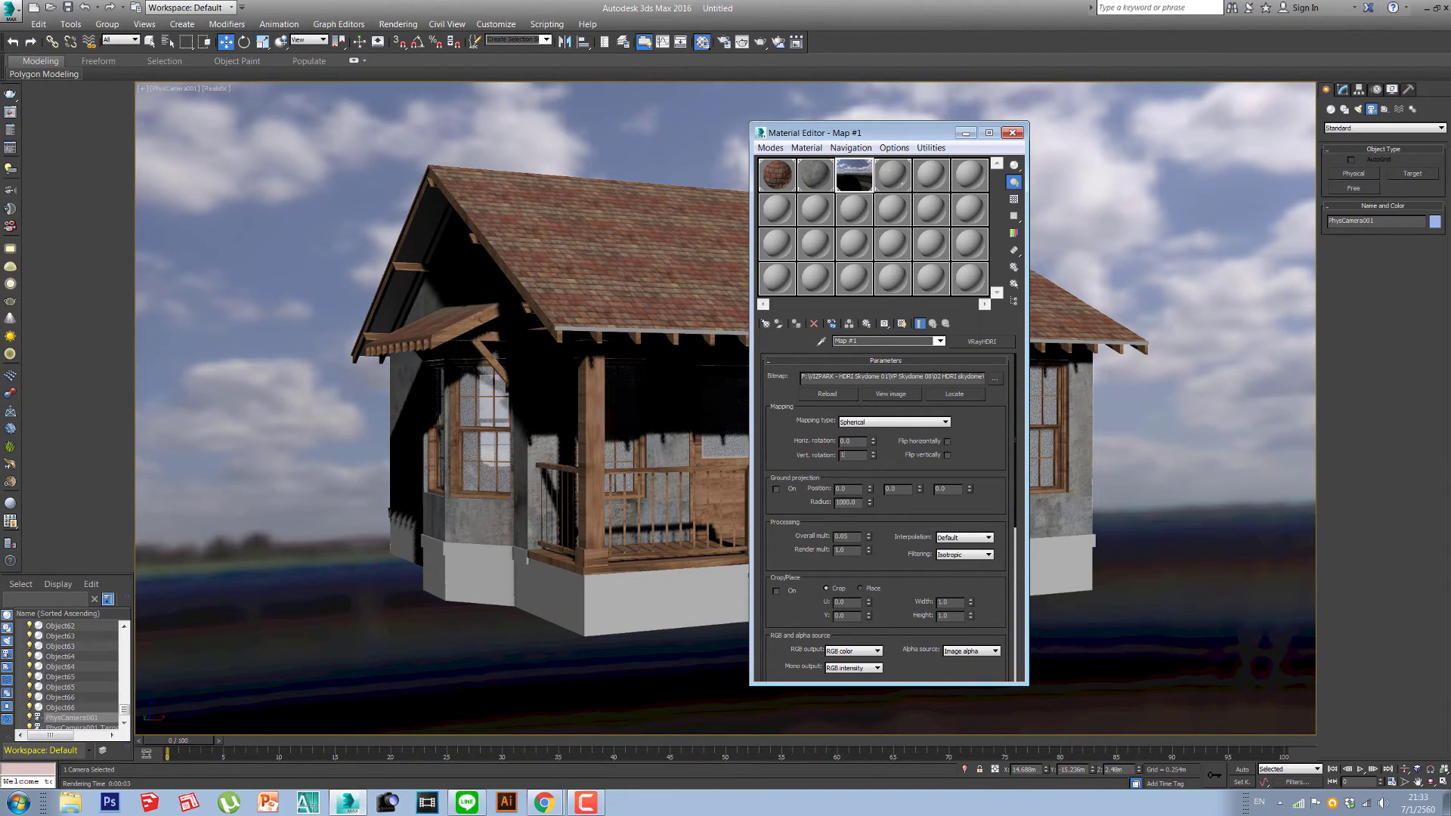
pyautogui.press('Return')
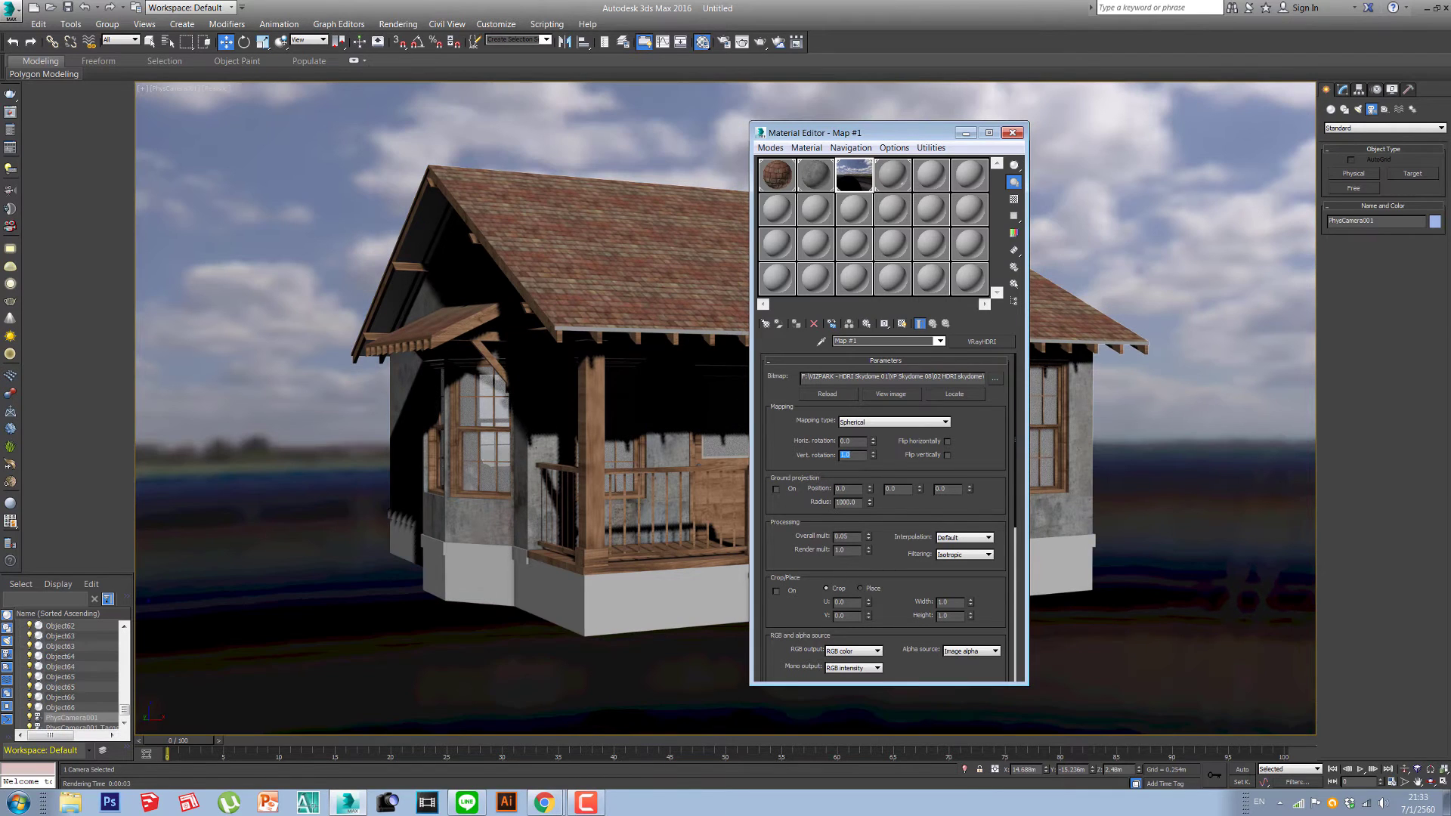
pyautogui.write('0')
pyautogui.press('Return')
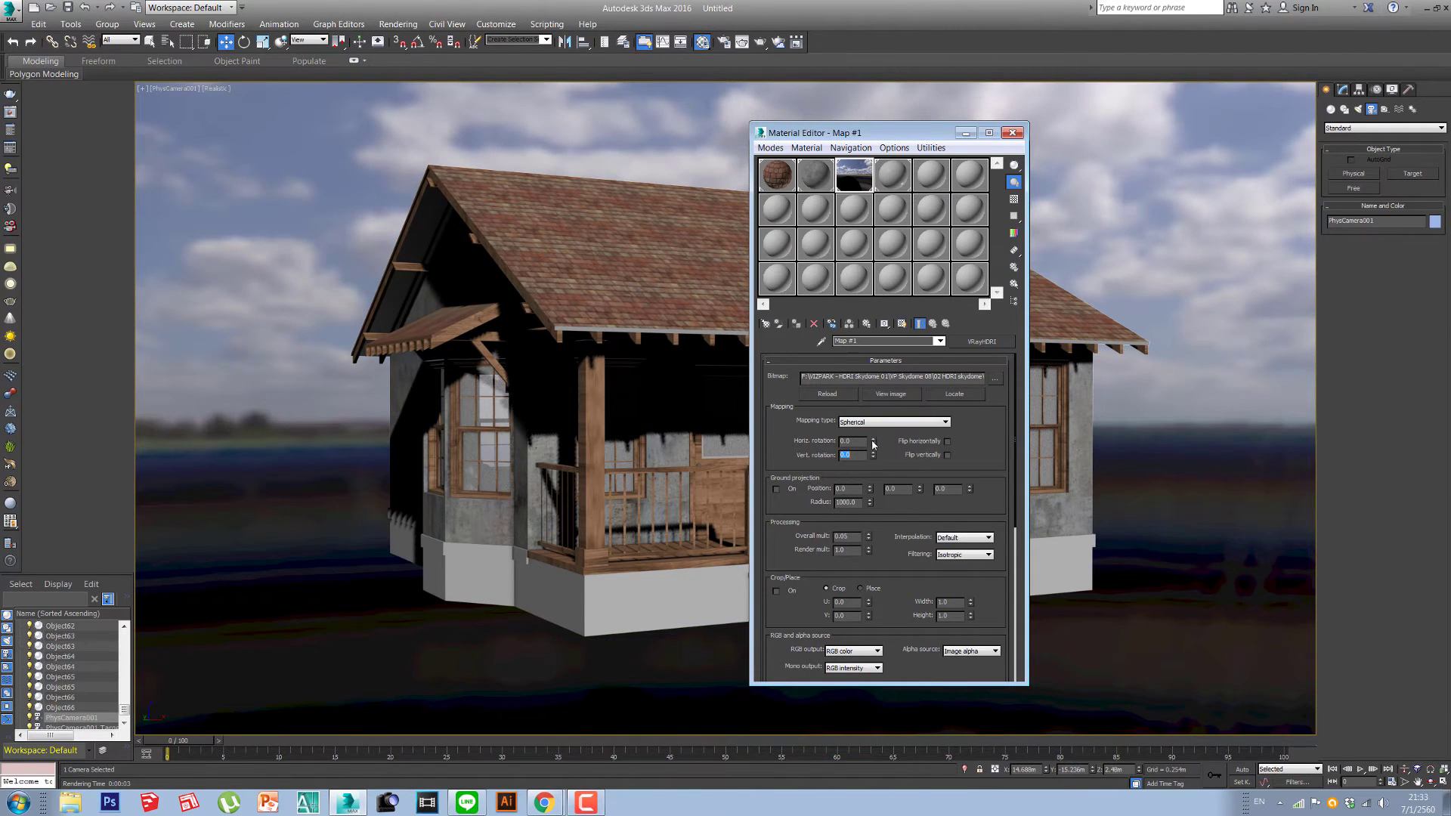
# Step: Spin the HDRI Horiz. rotation and settle it at 91 degrees, keeping Vert. rotation at 0
pyautogui.moveTo(874, 442); pyautogui.dragTo(867, 371)
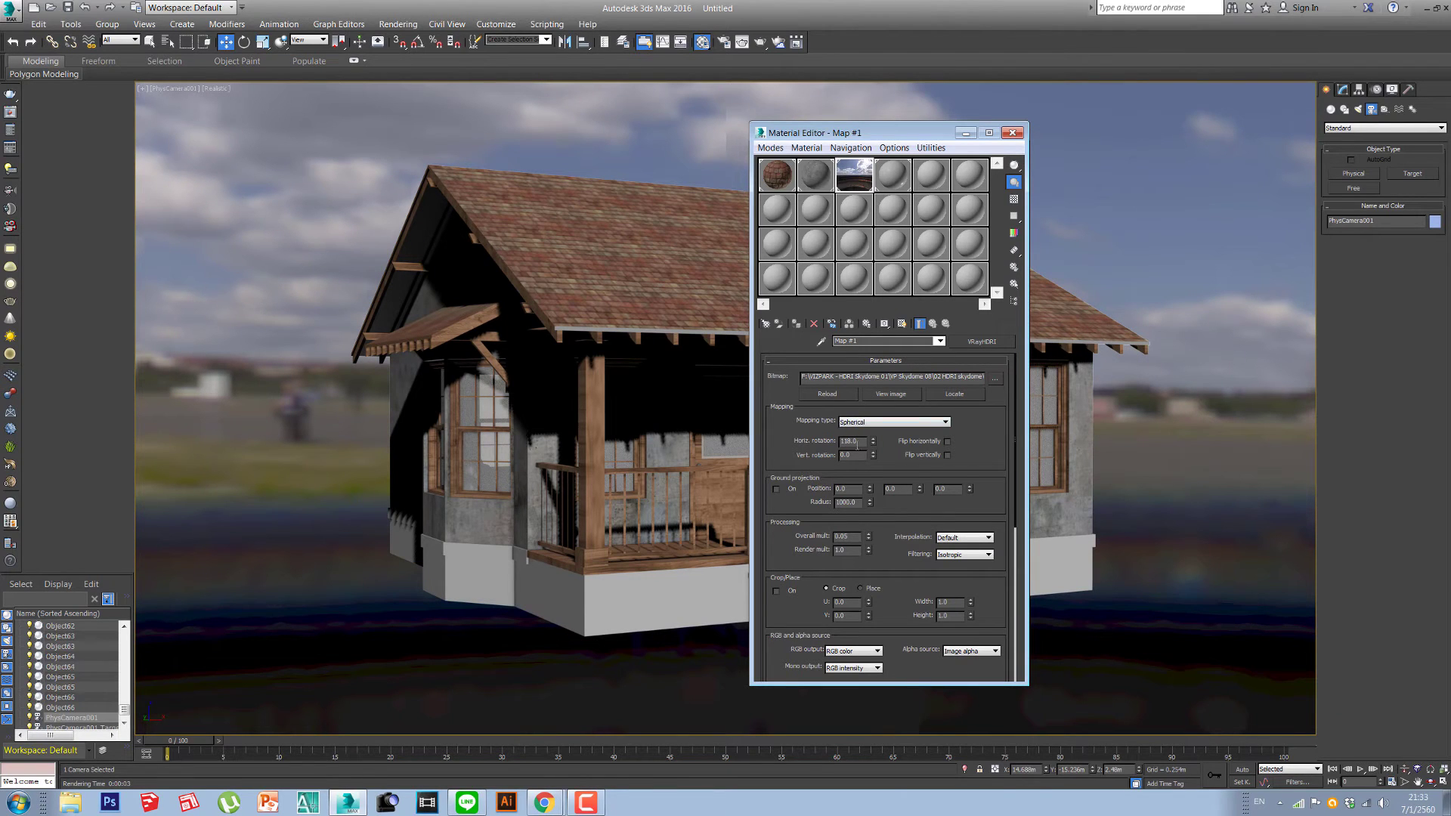
pyautogui.moveTo(873, 443); pyautogui.dragTo(871, 461)
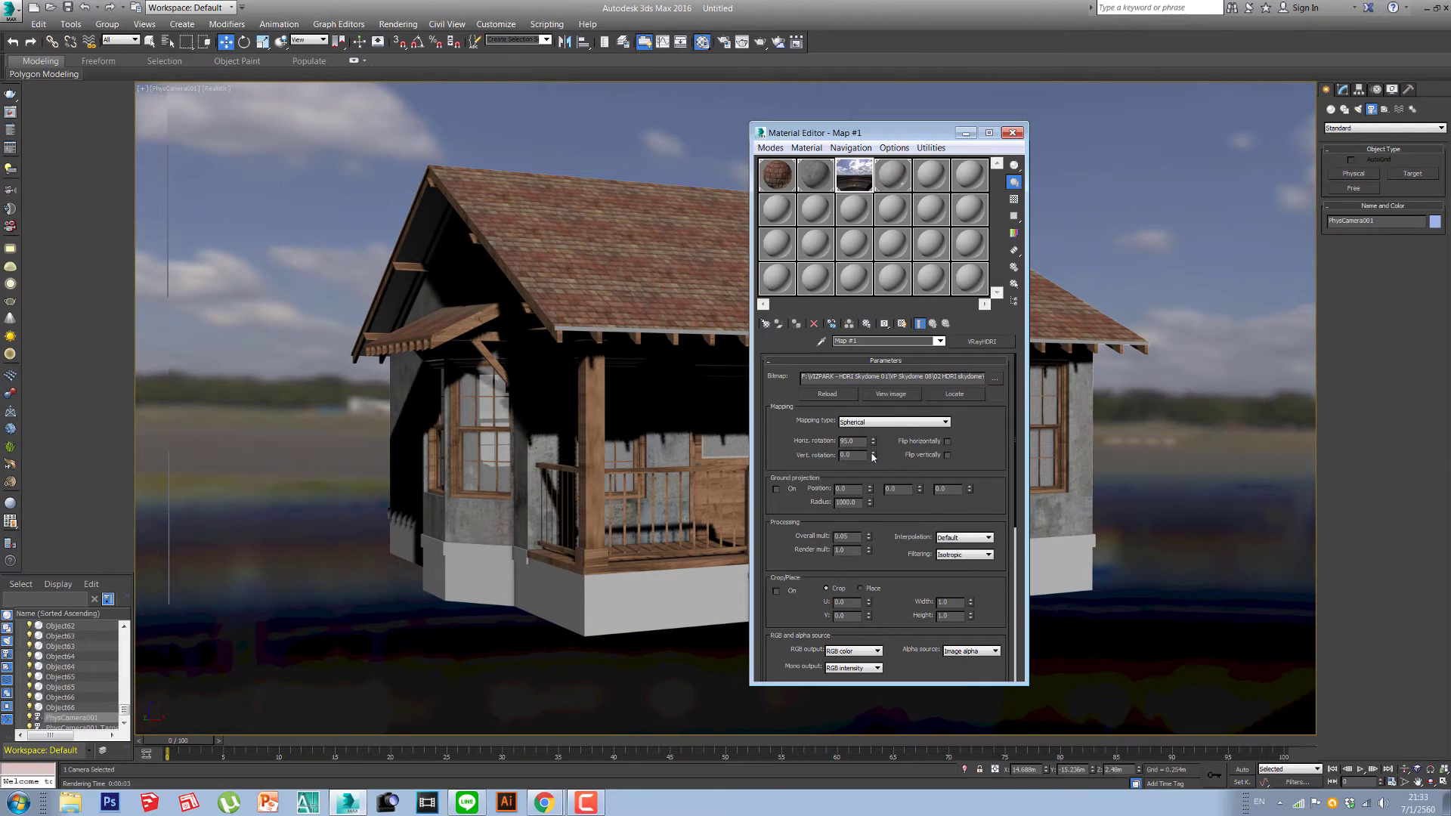
pyautogui.click(872, 458)
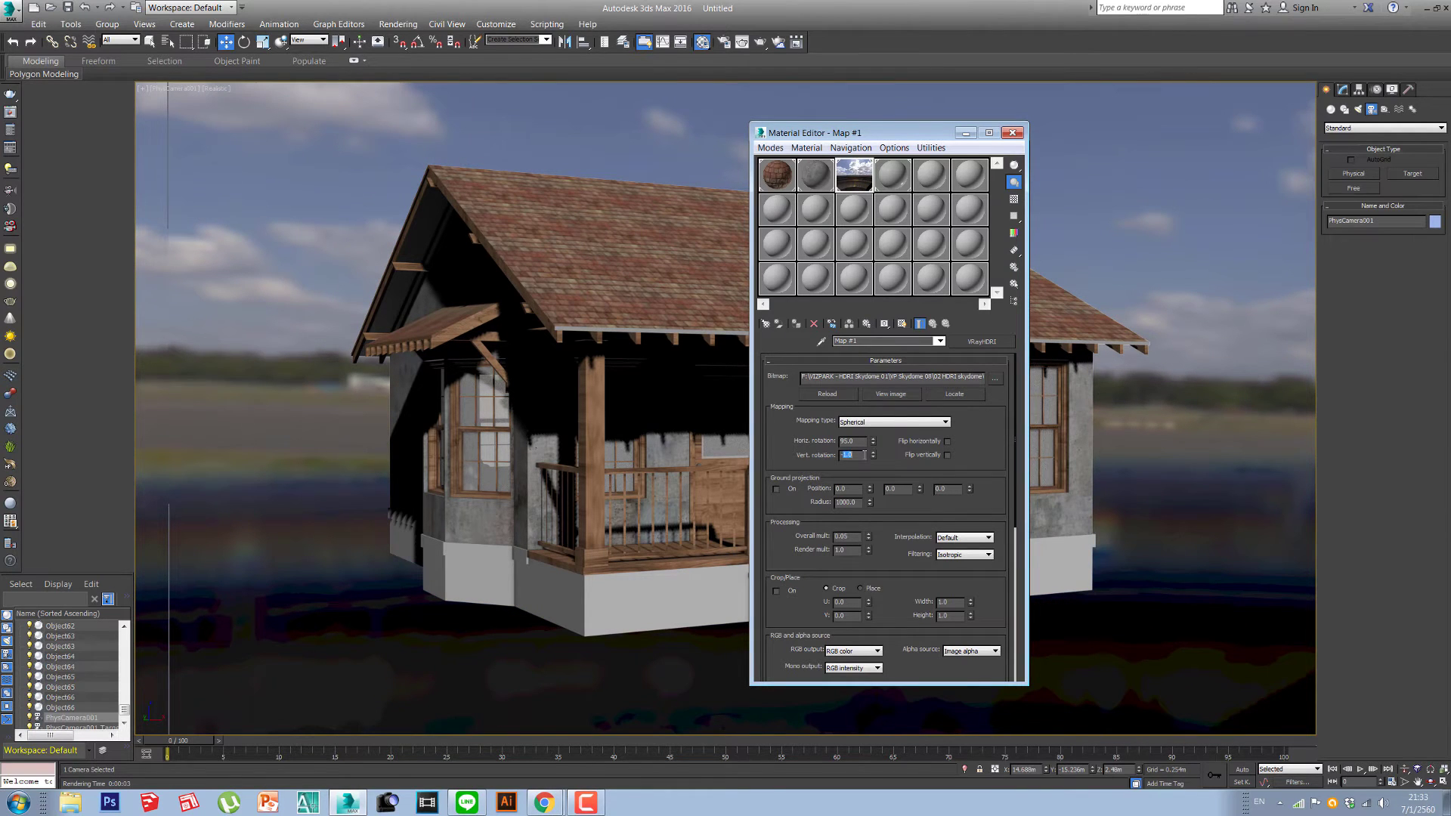
pyautogui.write('0')
pyautogui.press('Return')
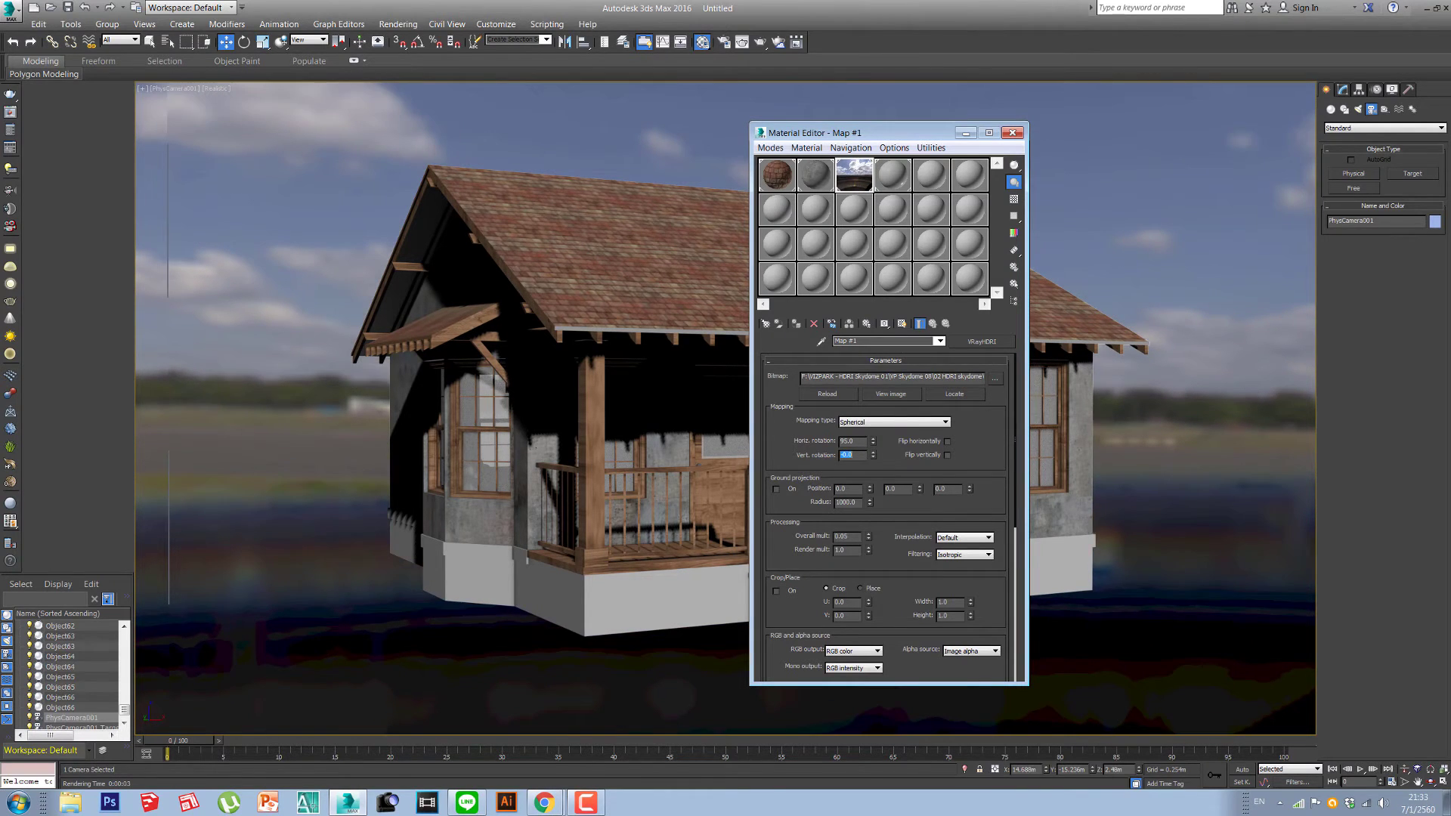
pyautogui.click(872, 445)
pyautogui.click(873, 444)
pyautogui.click(872, 445)
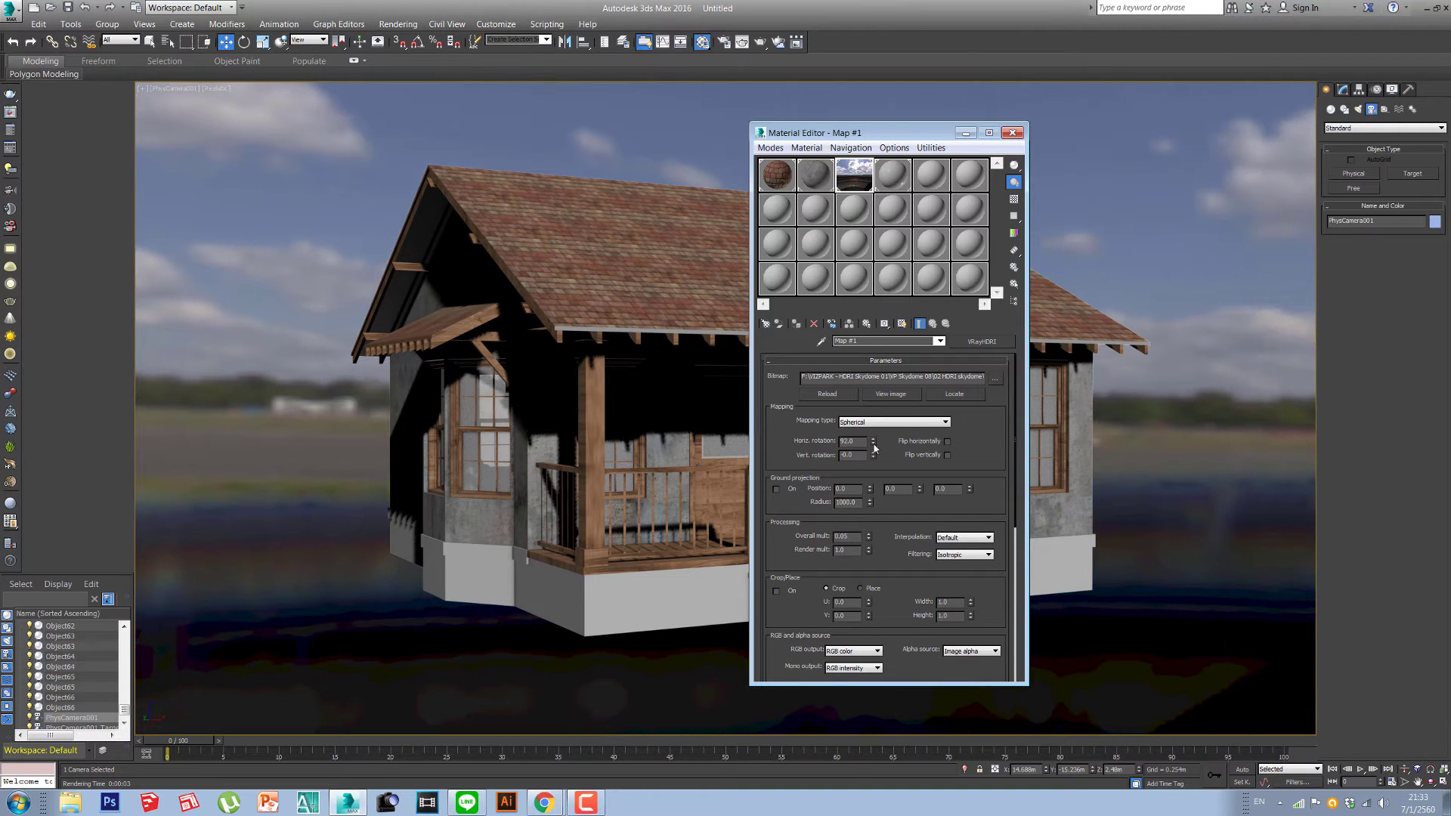
pyautogui.click(873, 444)
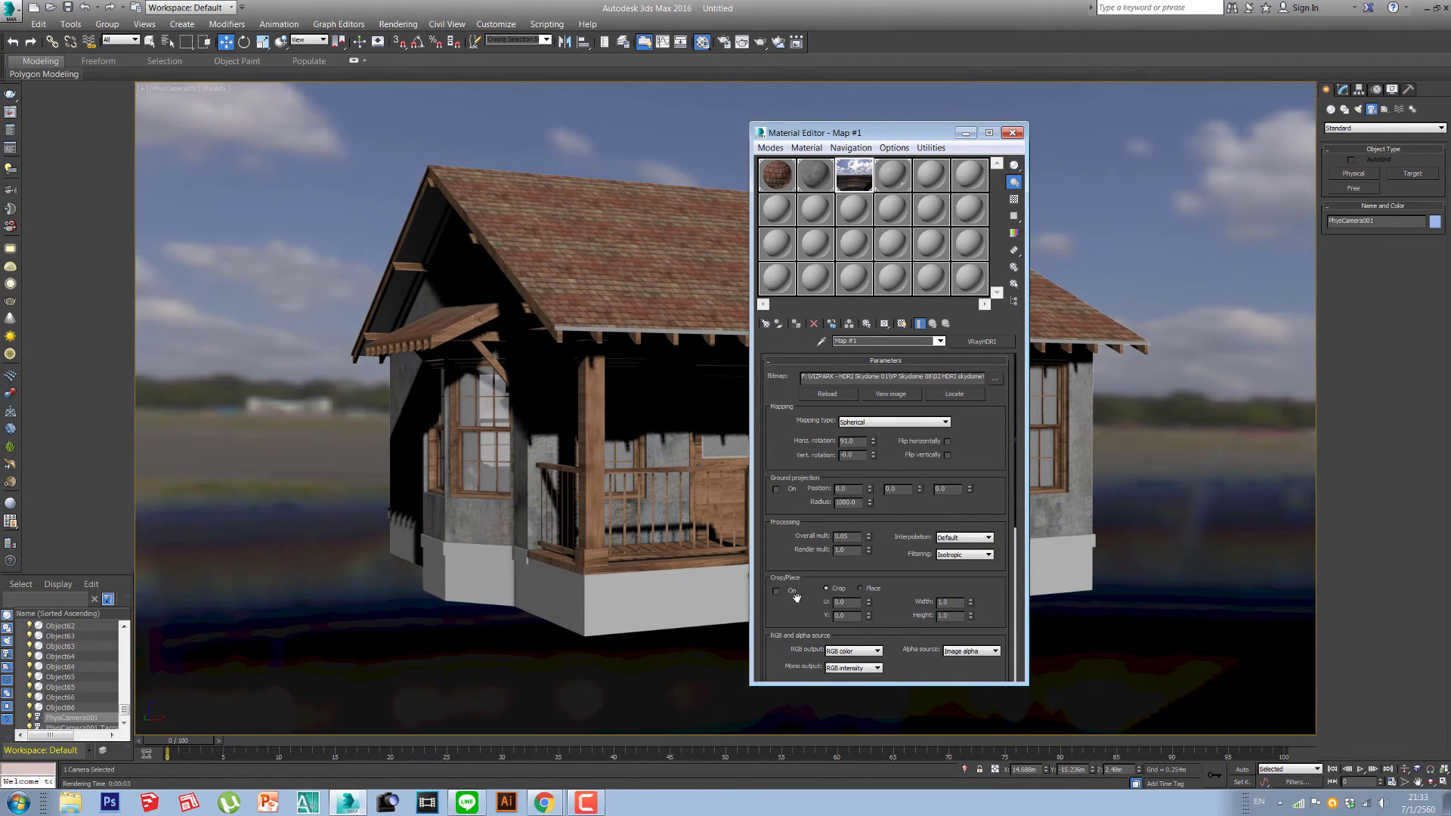
pyautogui.scroll(-4, 817, 573)
# Step: Test-render the rotated-sky view, cancel it, and close the frame buffer and Material Editor
pyautogui.hotkey('shift', 'q')
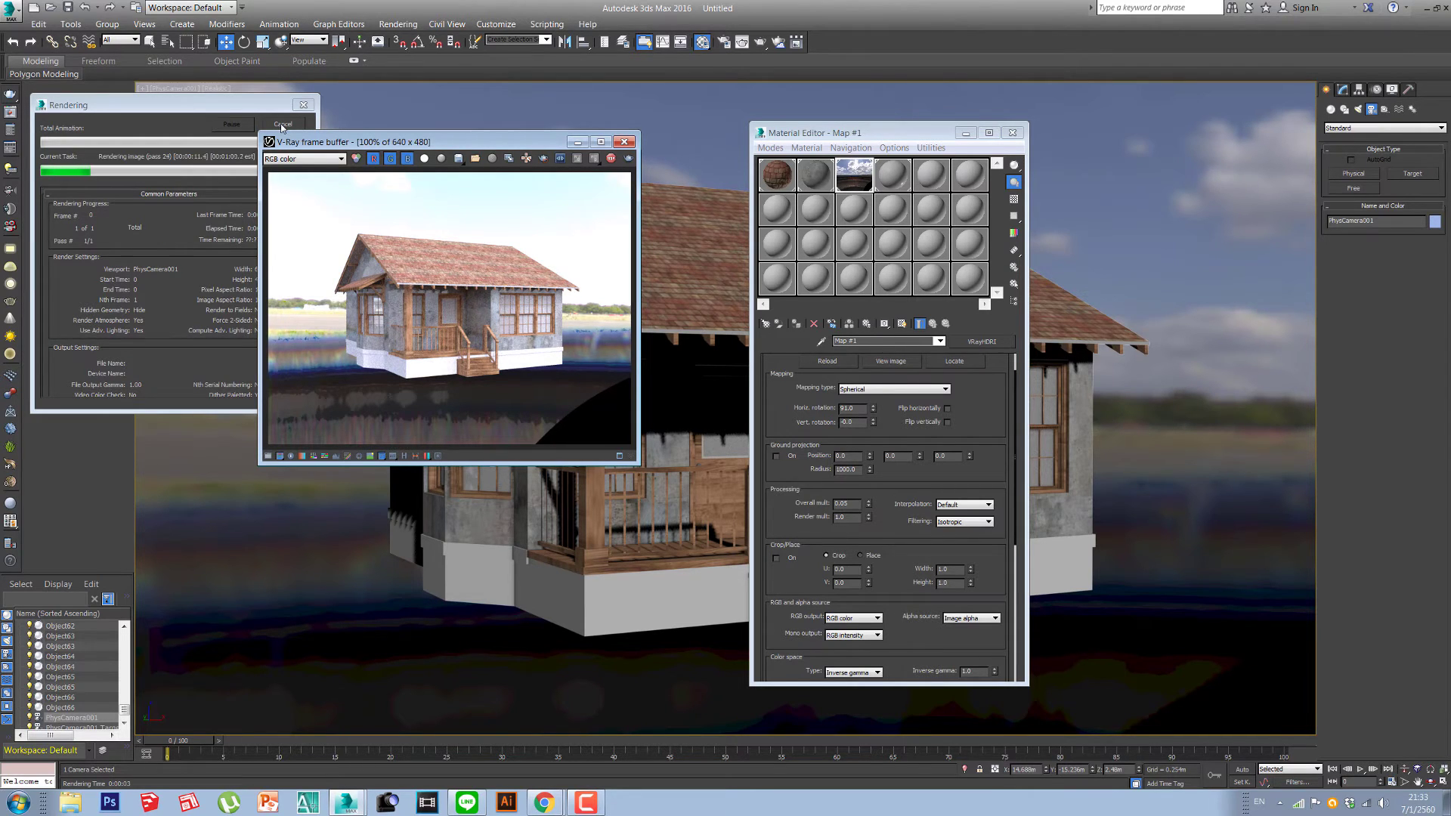
pyautogui.click(282, 126)
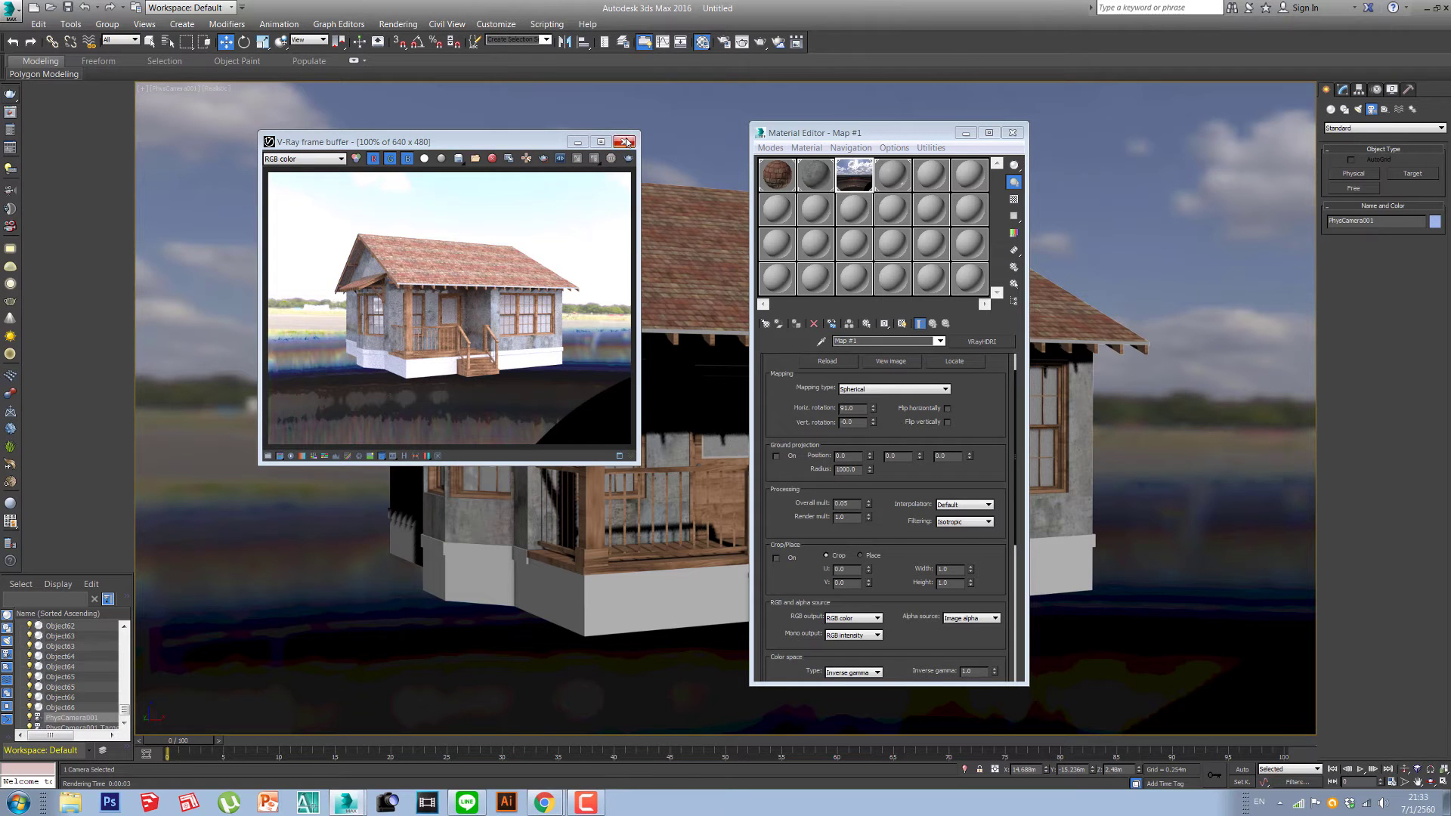
pyautogui.click(624, 141)
pyautogui.click(1012, 132)
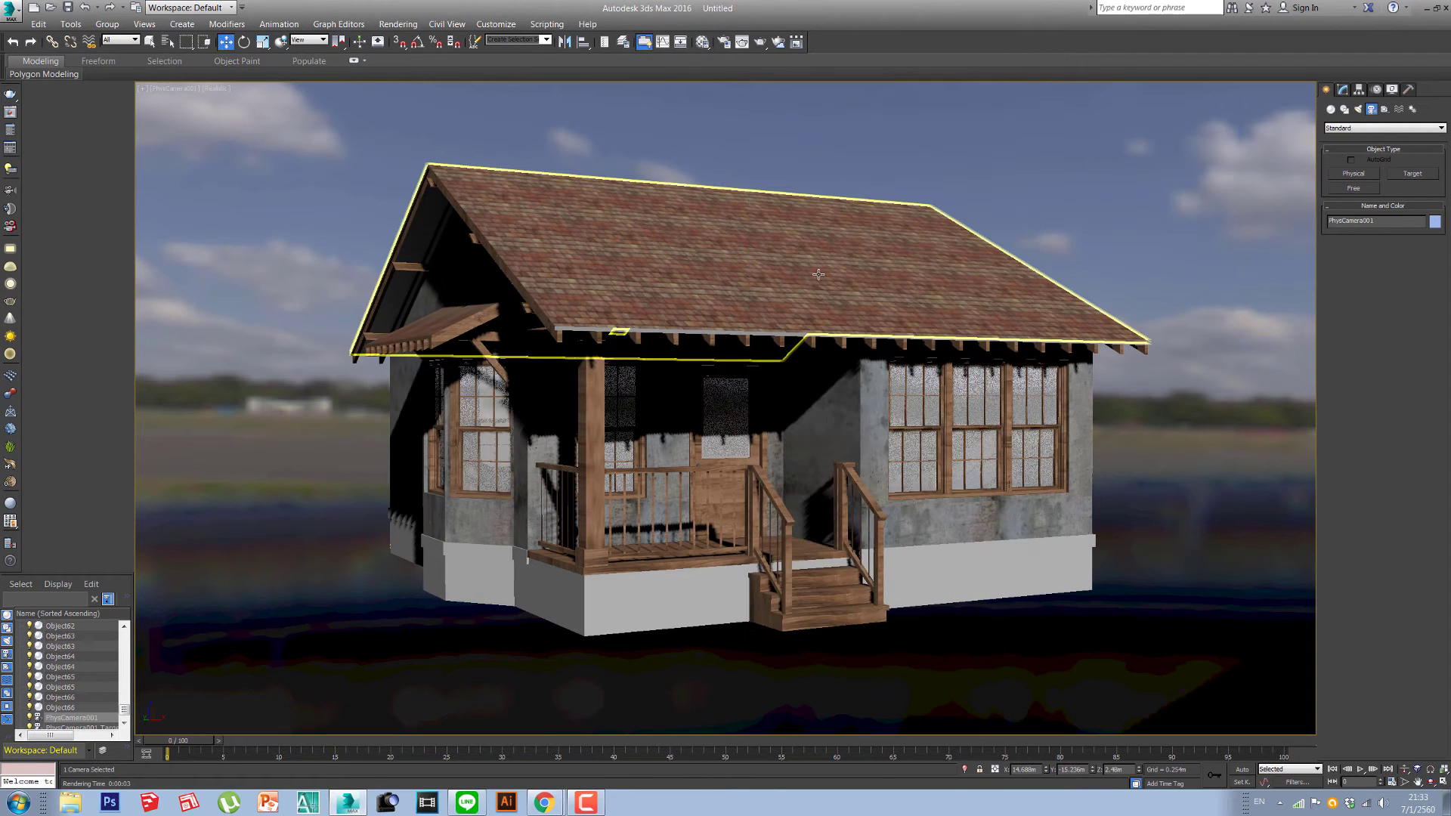
# Step: In Top view, select PhysCamera001 and bring up its parameters in the Modify panel
pyautogui.press('t')
pyautogui.scroll(-8, 818, 274)
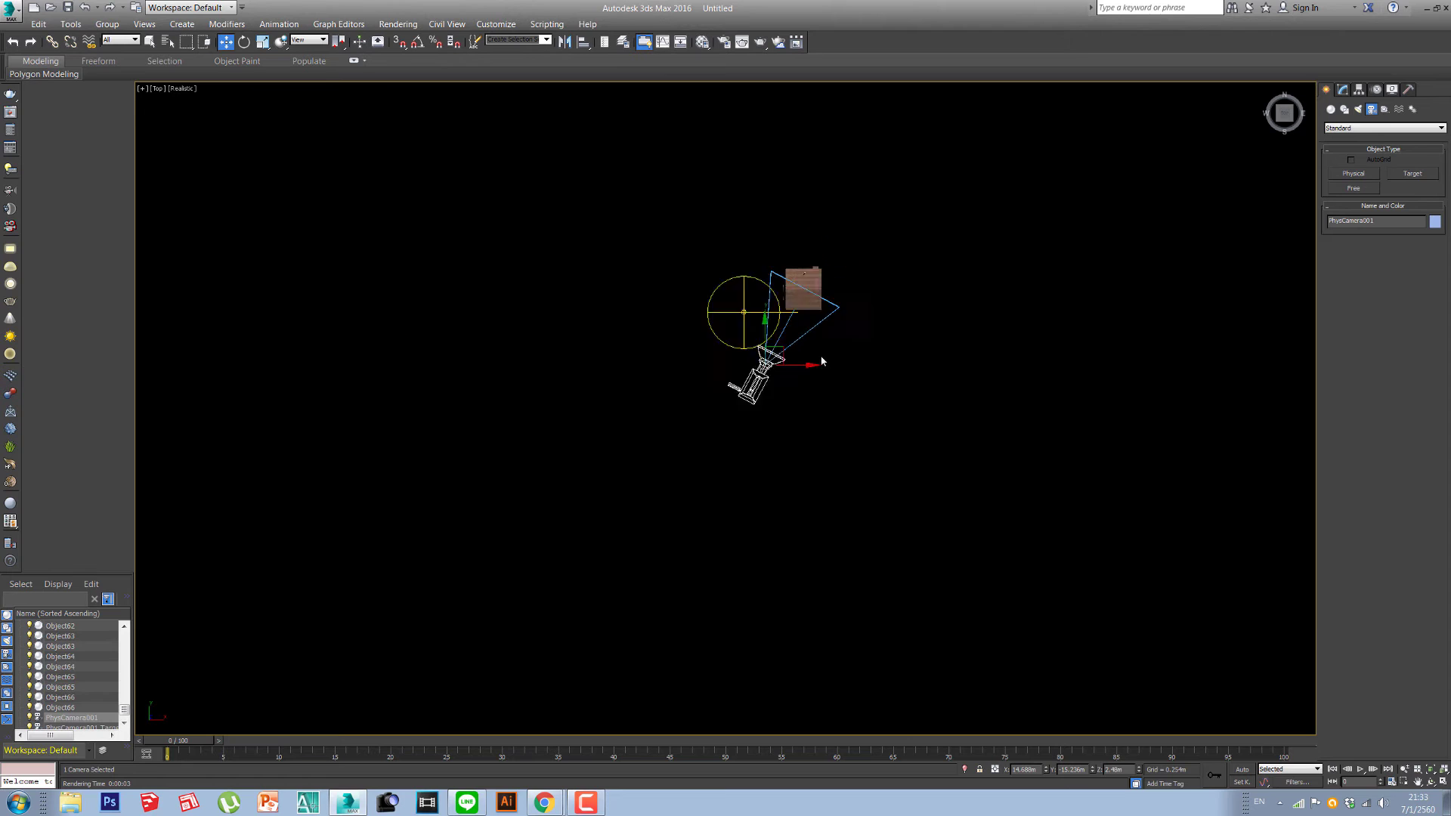
pyautogui.scroll(7, 827, 336)
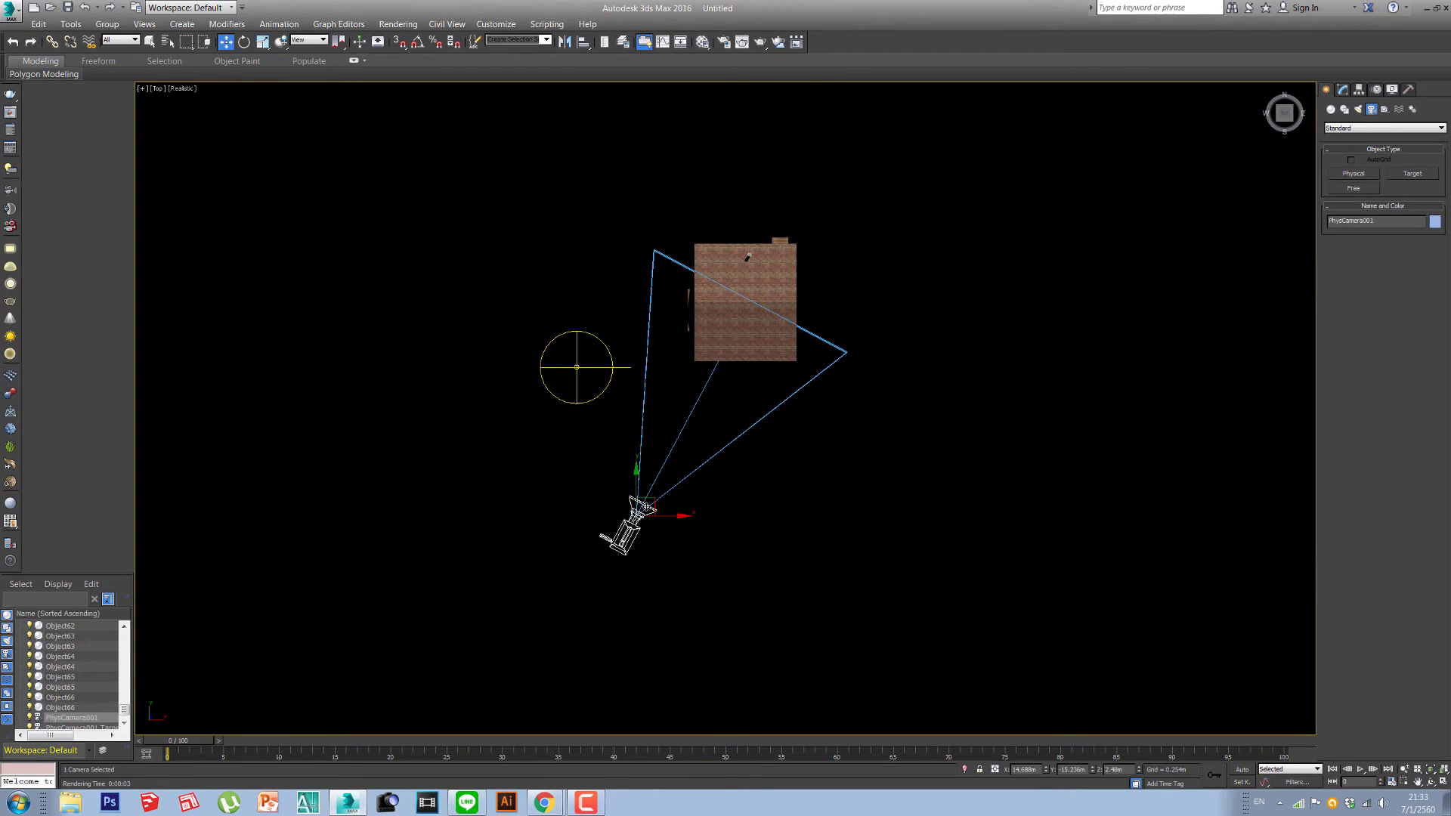
pyautogui.click(1342, 90)
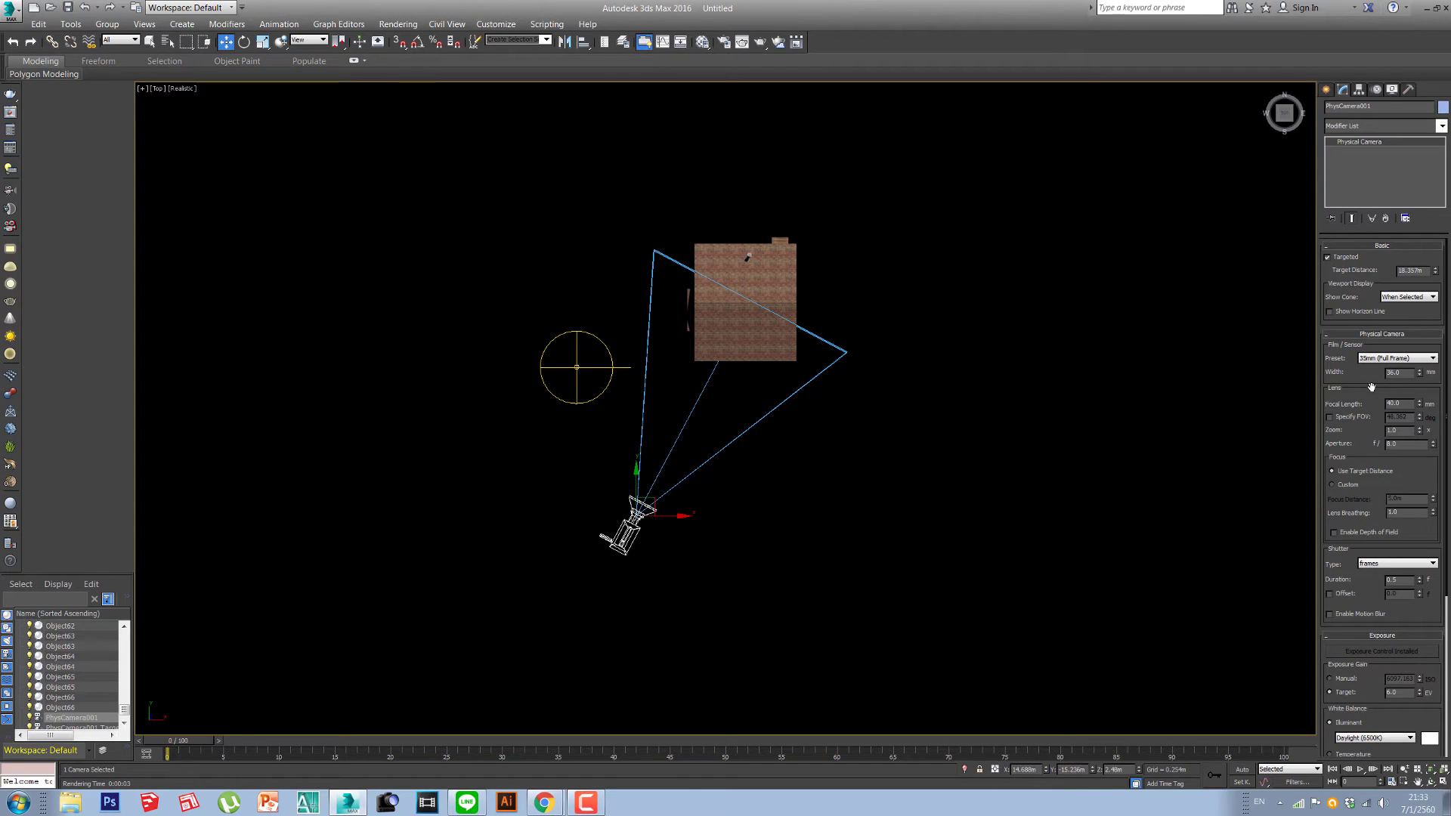
pyautogui.moveTo(1373, 476); pyautogui.dragTo(1375, 459)
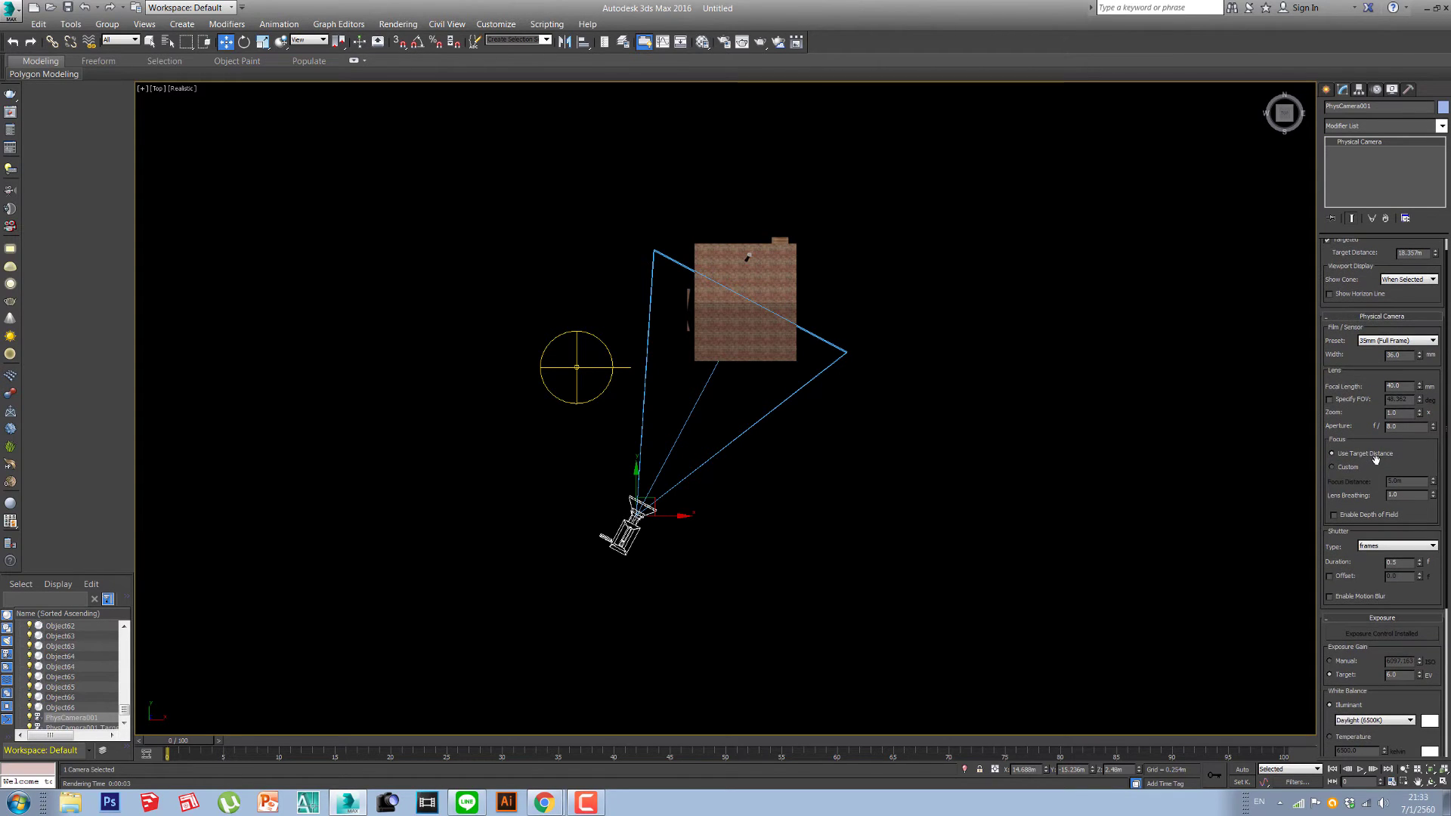
# Step: Set the camera's Film/Sensor Width to 55 mm, move it up-right, and return to camera view
pyautogui.click(1401, 356)
pyautogui.doubleClick(1402, 356)
pyautogui.write('5')
pyautogui.press('Return')
pyautogui.write('55')
pyautogui.press('Return')
pyautogui.moveTo(649, 498); pyautogui.dragTo(668, 464)
pyautogui.press('c')
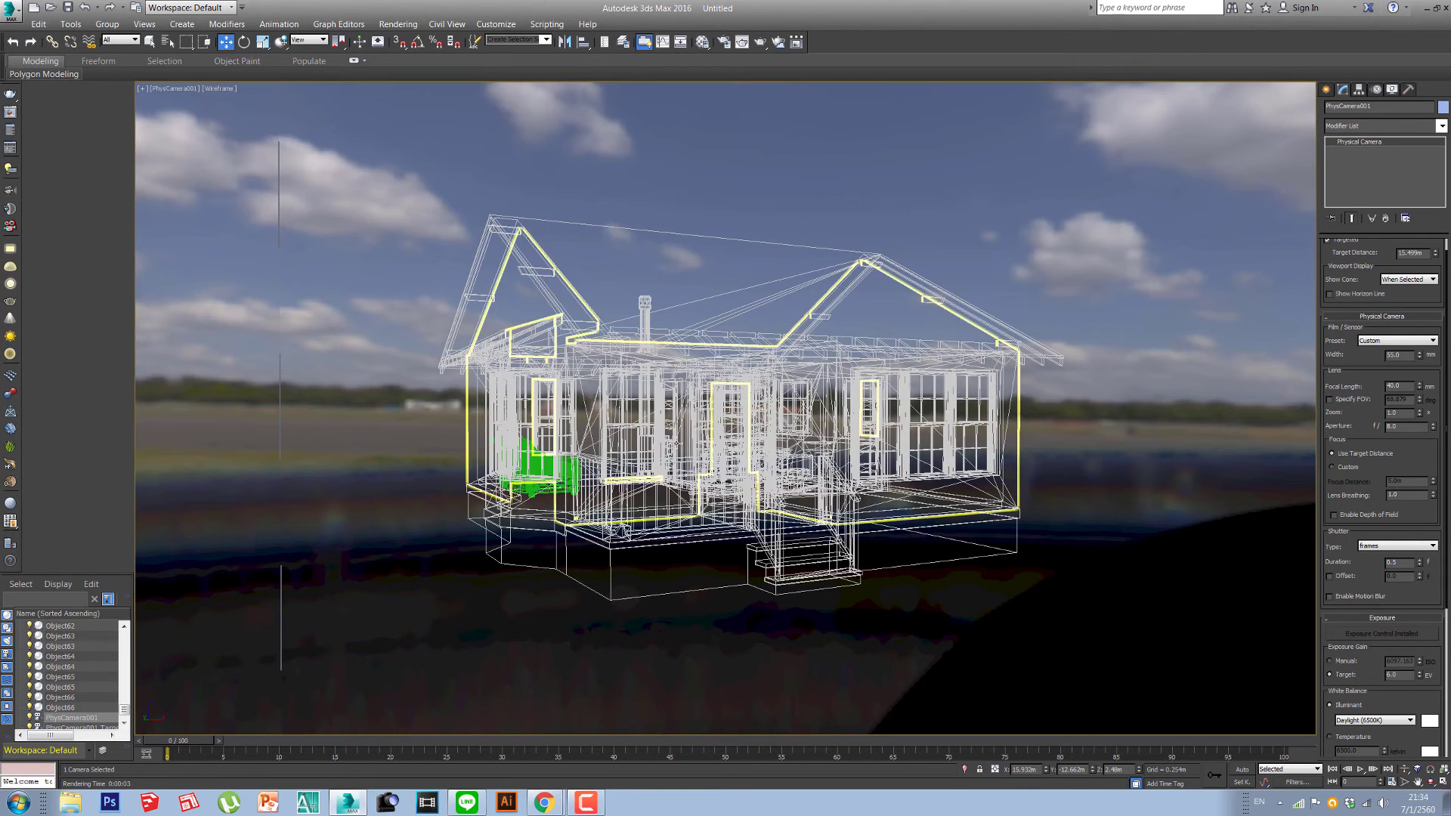
# Step: Dolly PhysCamera001 closer and truck it so the house shifts left, then render in V-Ray
pyautogui.click(1404, 769)
pyautogui.moveTo(868, 625); pyautogui.dragTo(873, 623)
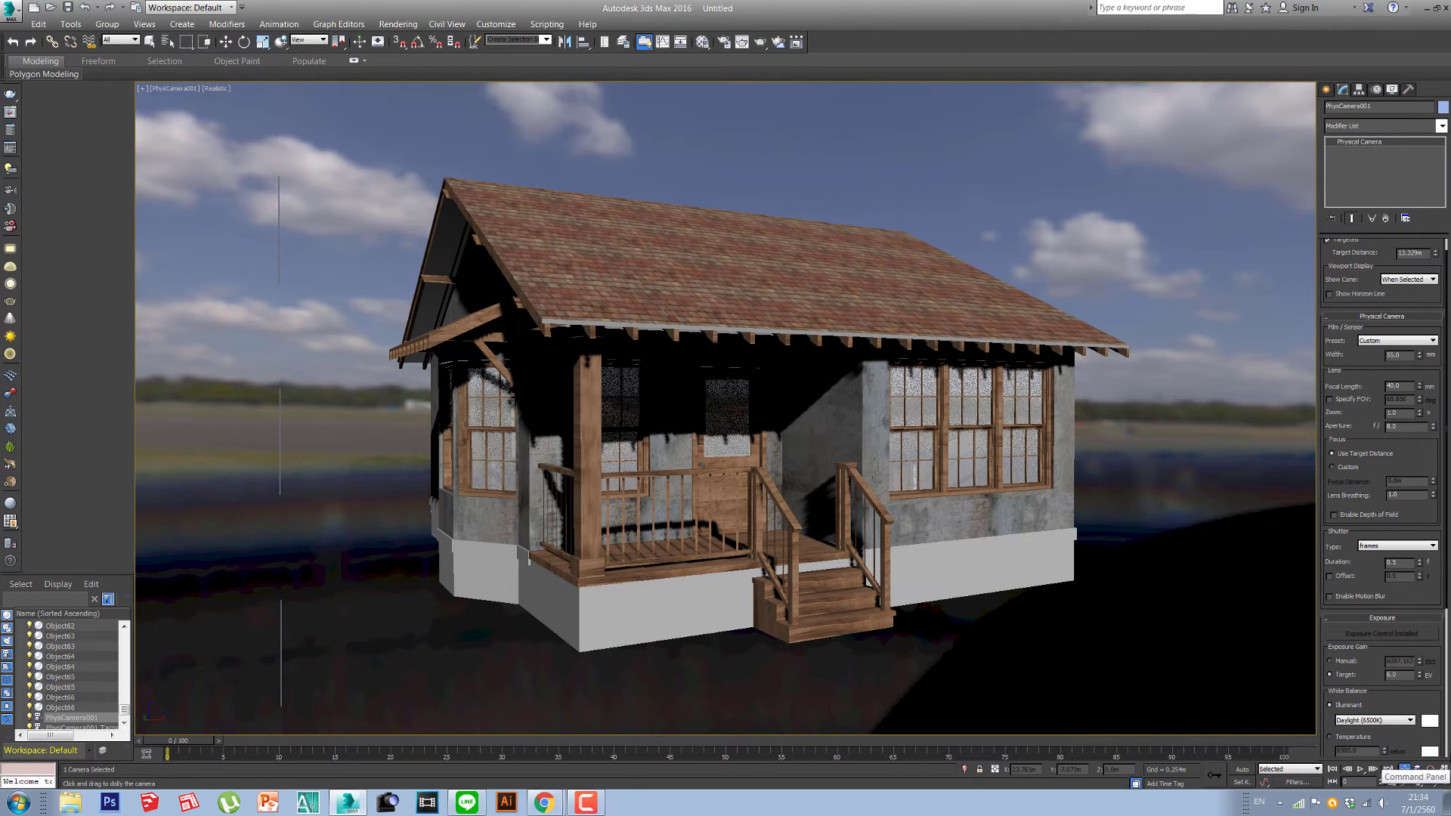
pyautogui.click(1418, 783)
pyautogui.moveTo(1078, 674); pyautogui.dragTo(1048, 671)
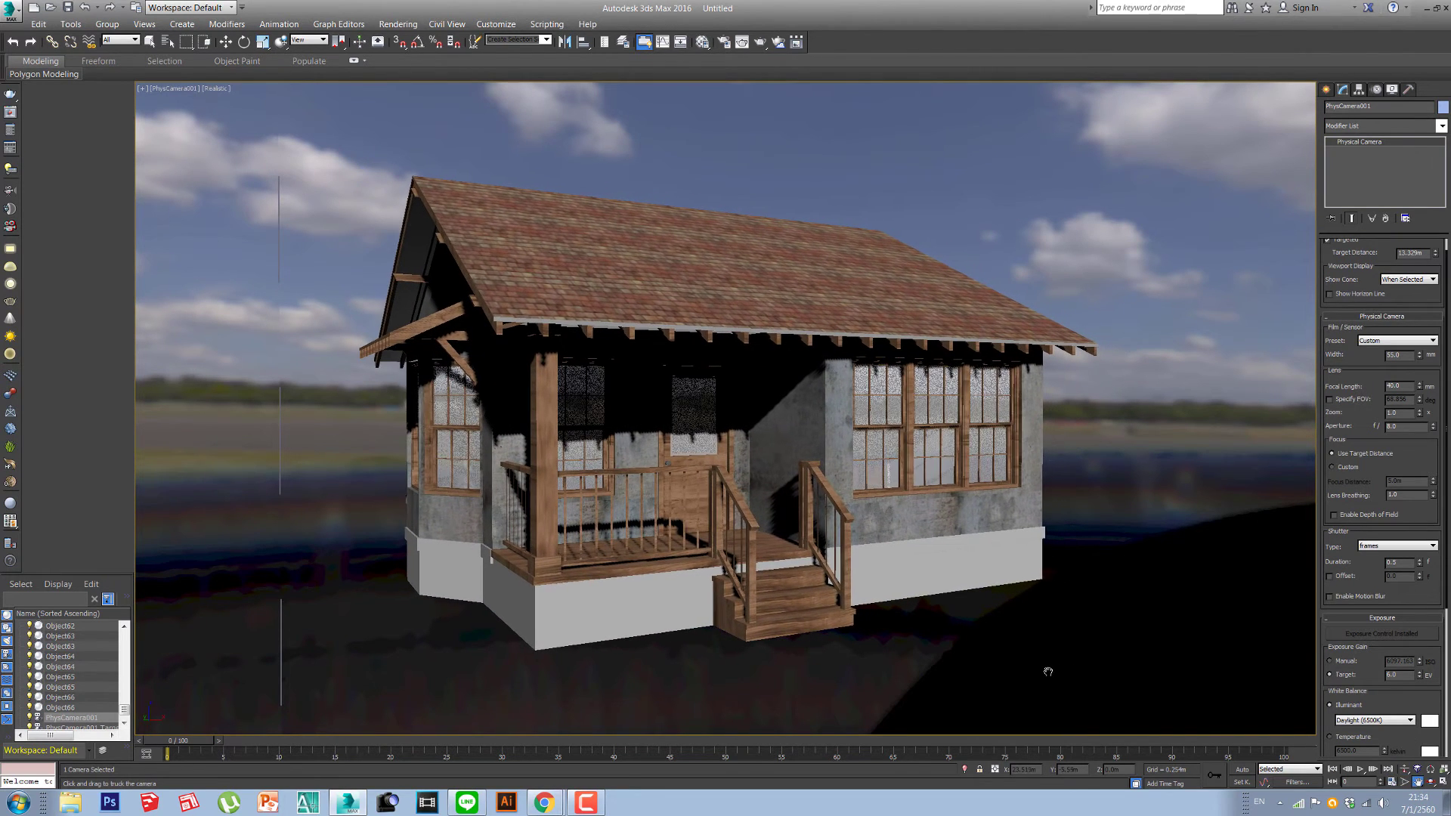
pyautogui.click(11, 94)
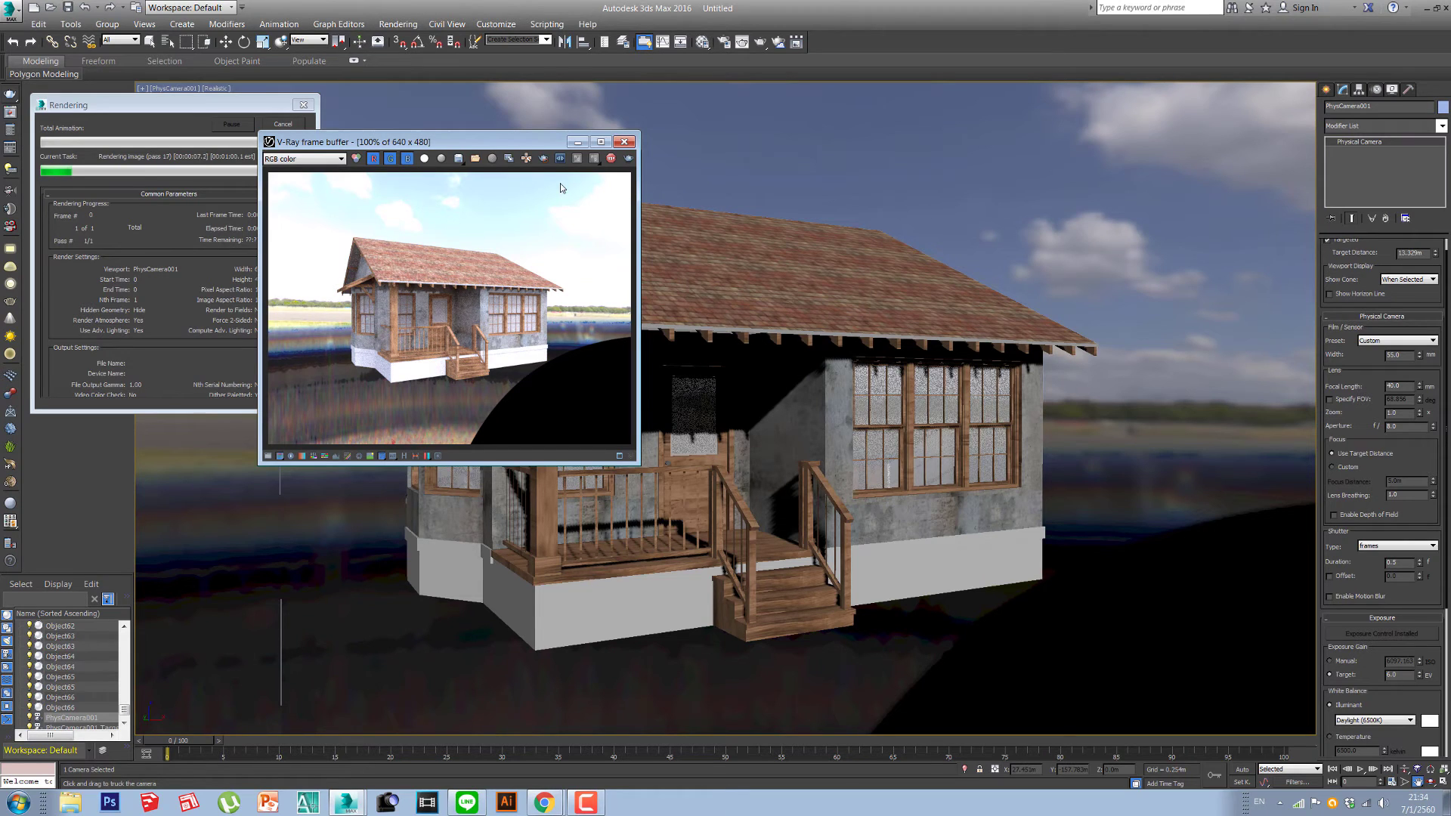
# Step: Stop the current render, select the 12.0 camera Aperture, then run and stop a fresh test render
pyautogui.click(283, 124)
pyautogui.click(624, 141)
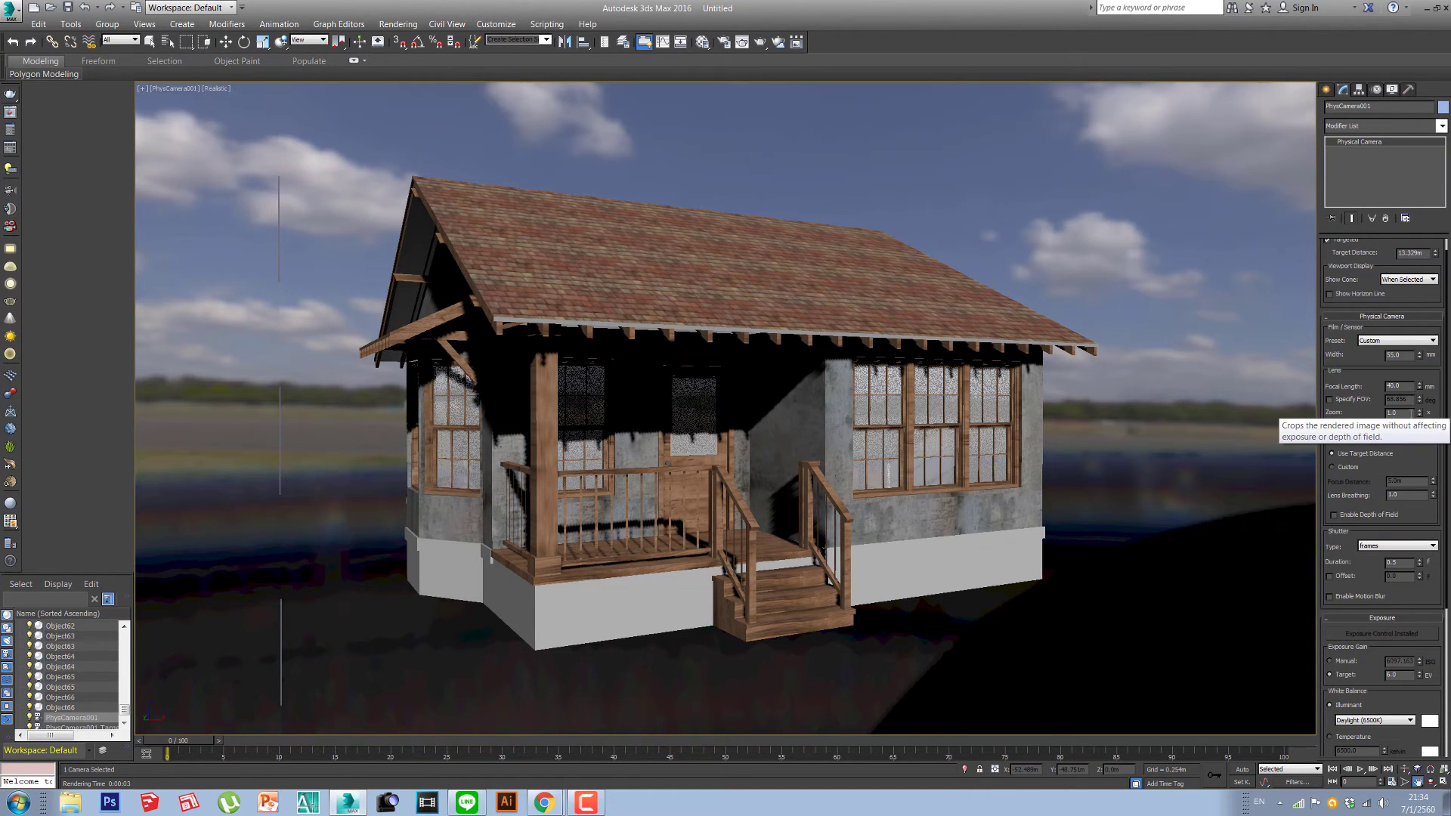
pyautogui.click(1406, 426)
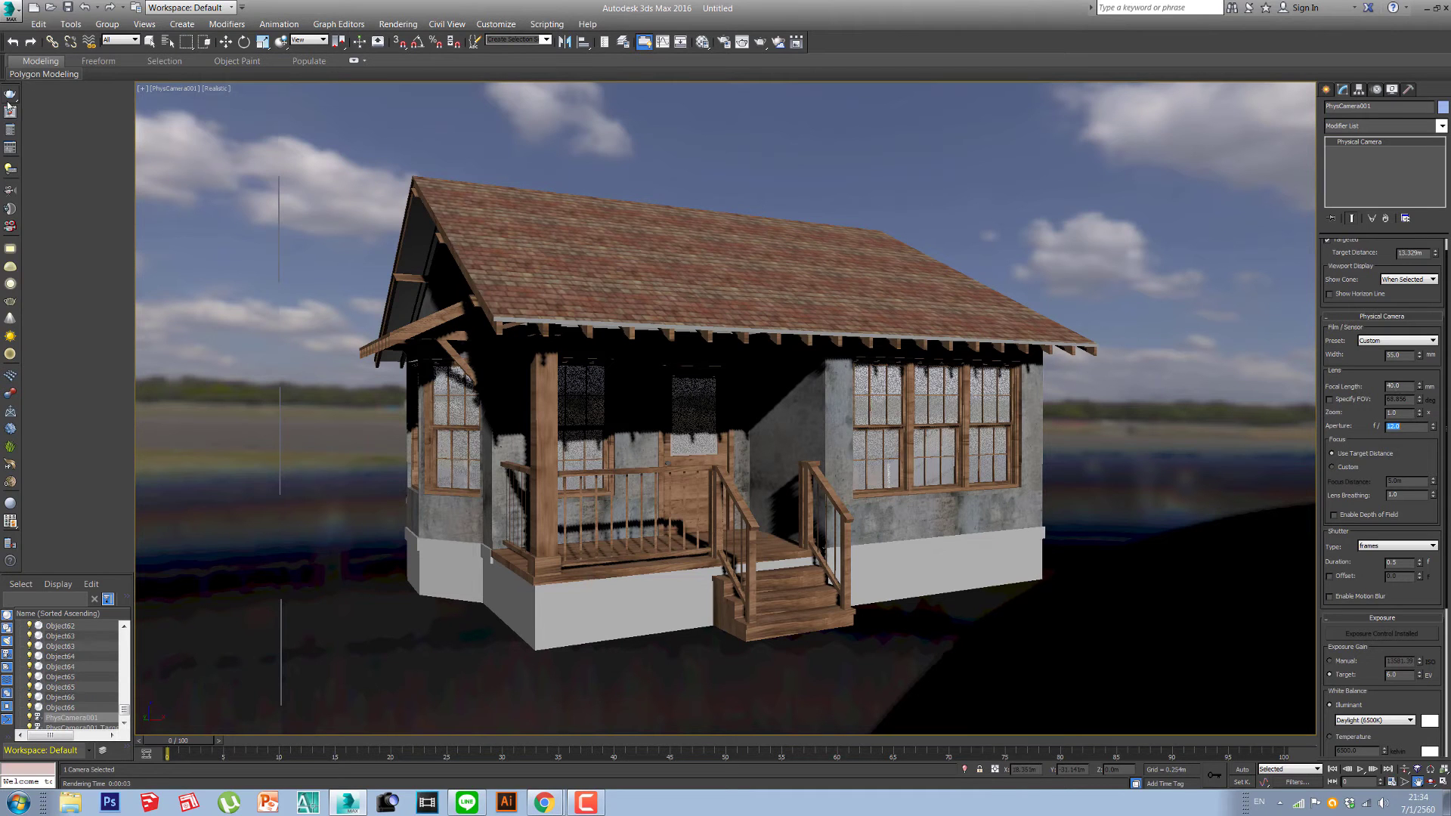
pyautogui.moveTo(44, 75)
pyautogui.click(10, 96)
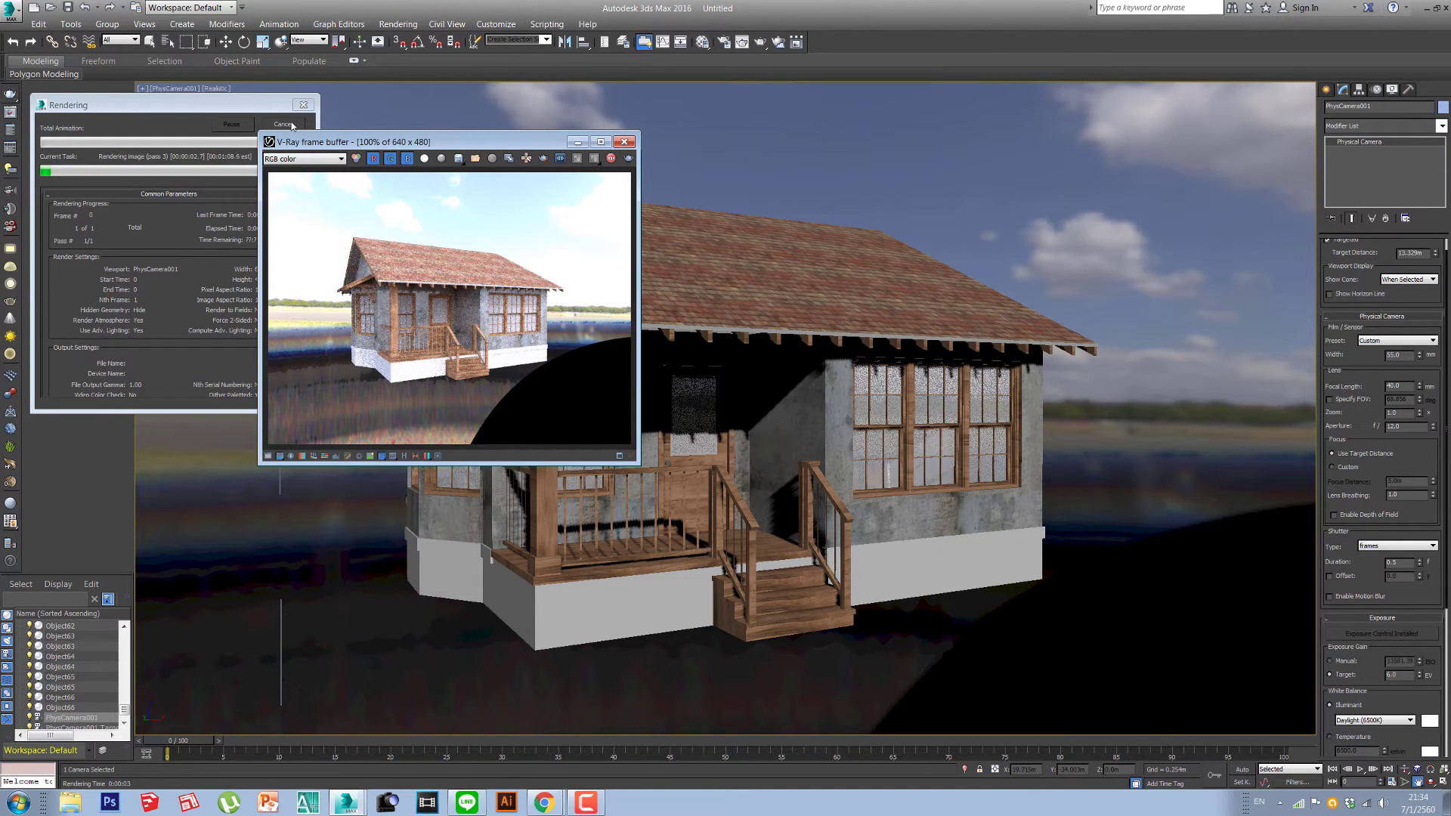
pyautogui.click(291, 126)
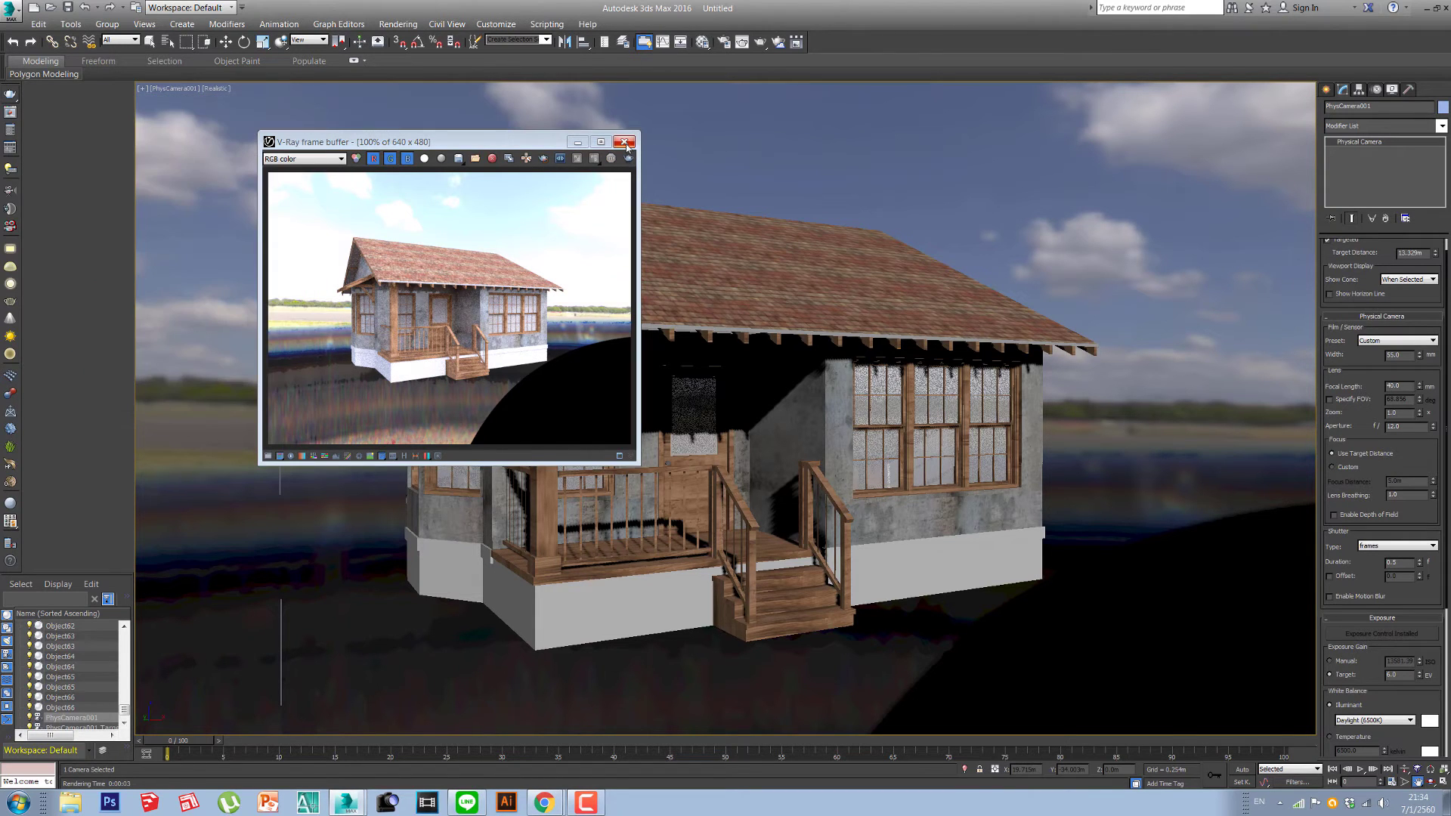
pyautogui.click(624, 143)
# Step: Set the physical camera's Aperture to 8.0
pyautogui.doubleClick(1407, 427)
pyautogui.write('8')
pyautogui.press('Return')
# Step: Select the VRayLight dome in Top view, set its Multiplier to 0.5, and test-render through the camera
pyautogui.press('t')
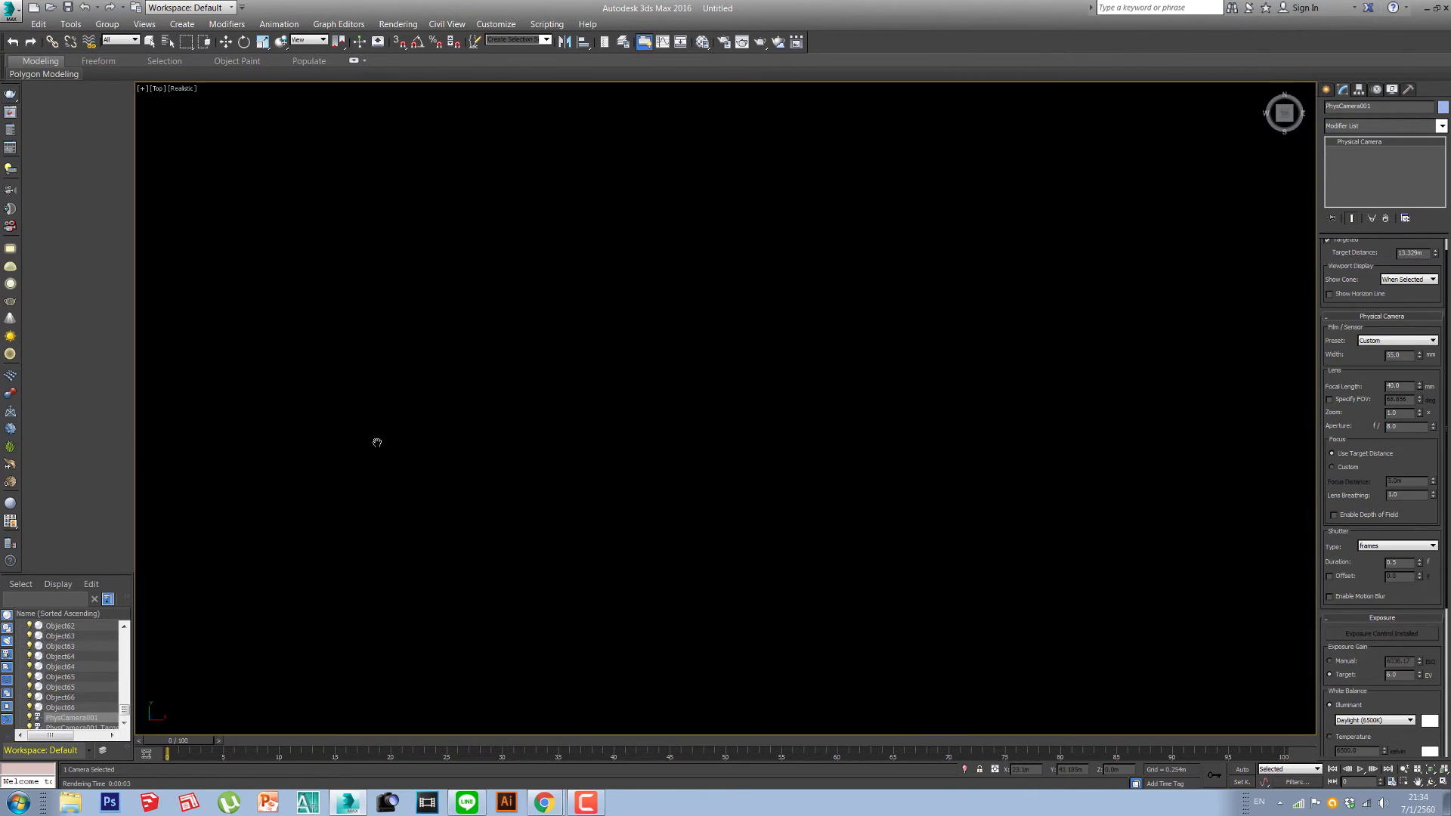
pyautogui.scroll(-5, 615, 334)
pyautogui.scroll(5, 509, 376)
pyautogui.press('w')
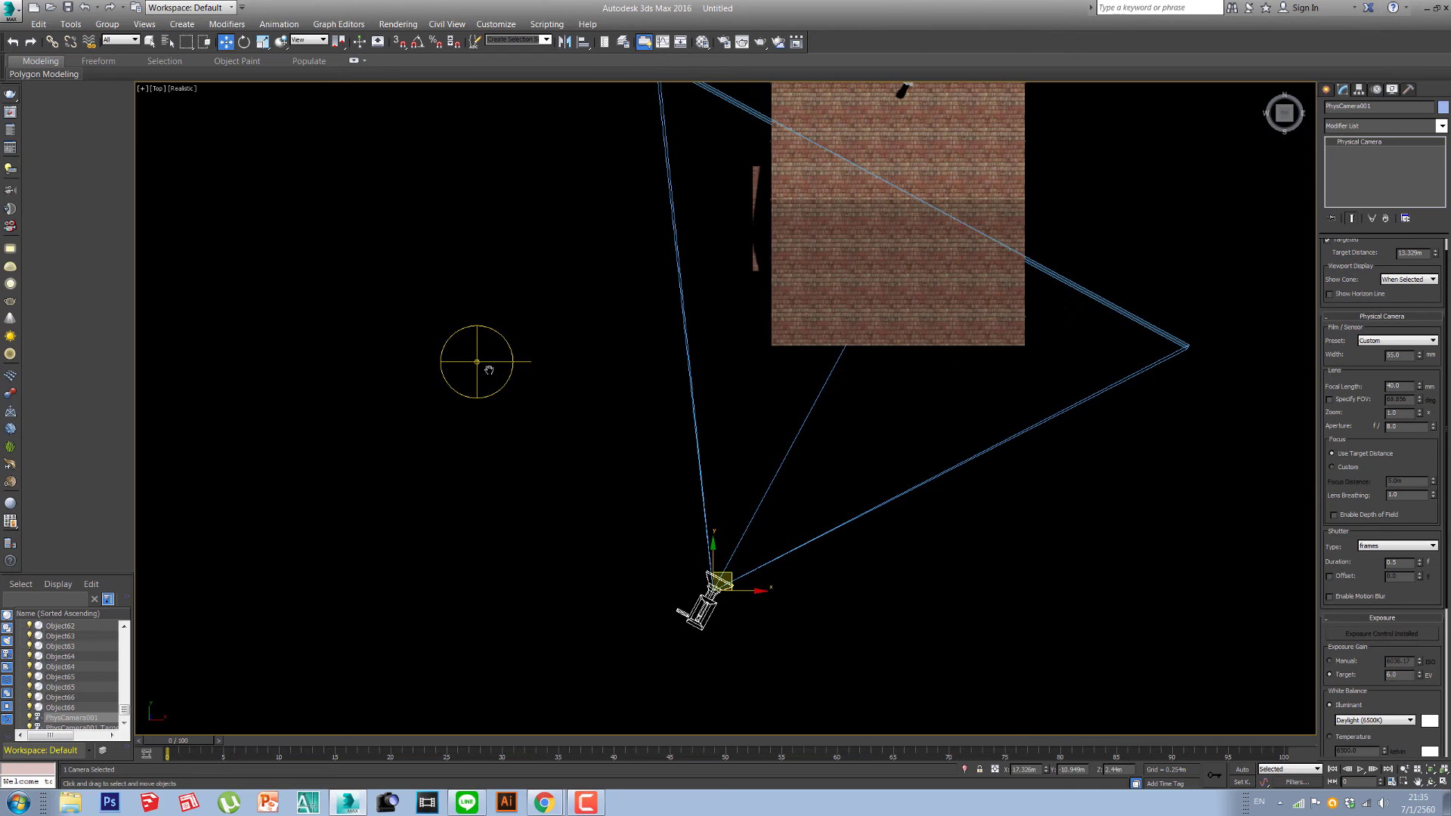
pyautogui.click(476, 361)
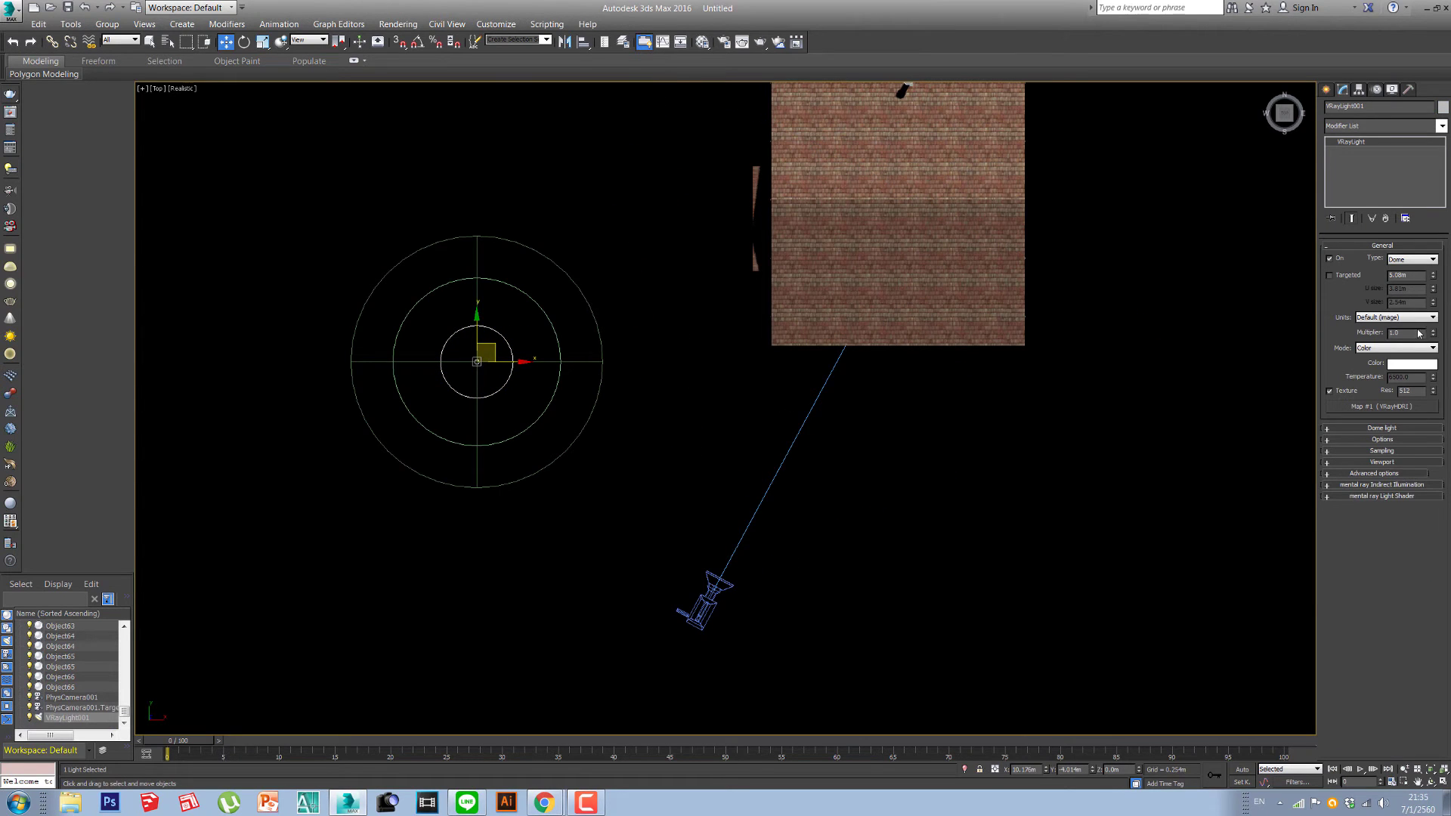
pyautogui.doubleClick(1408, 333)
pyautogui.press('c')
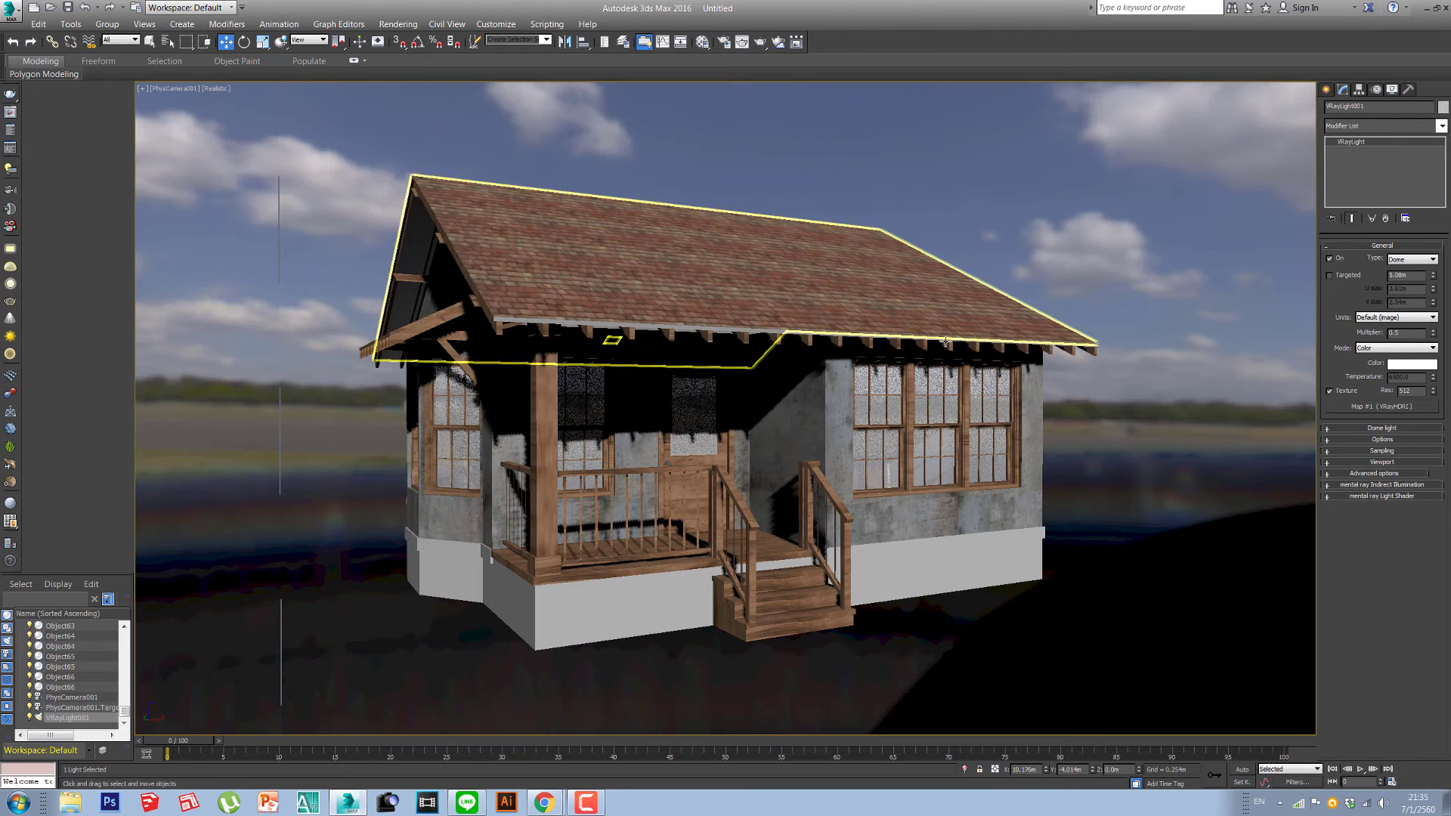
pyautogui.hotkey('shift', 'q')
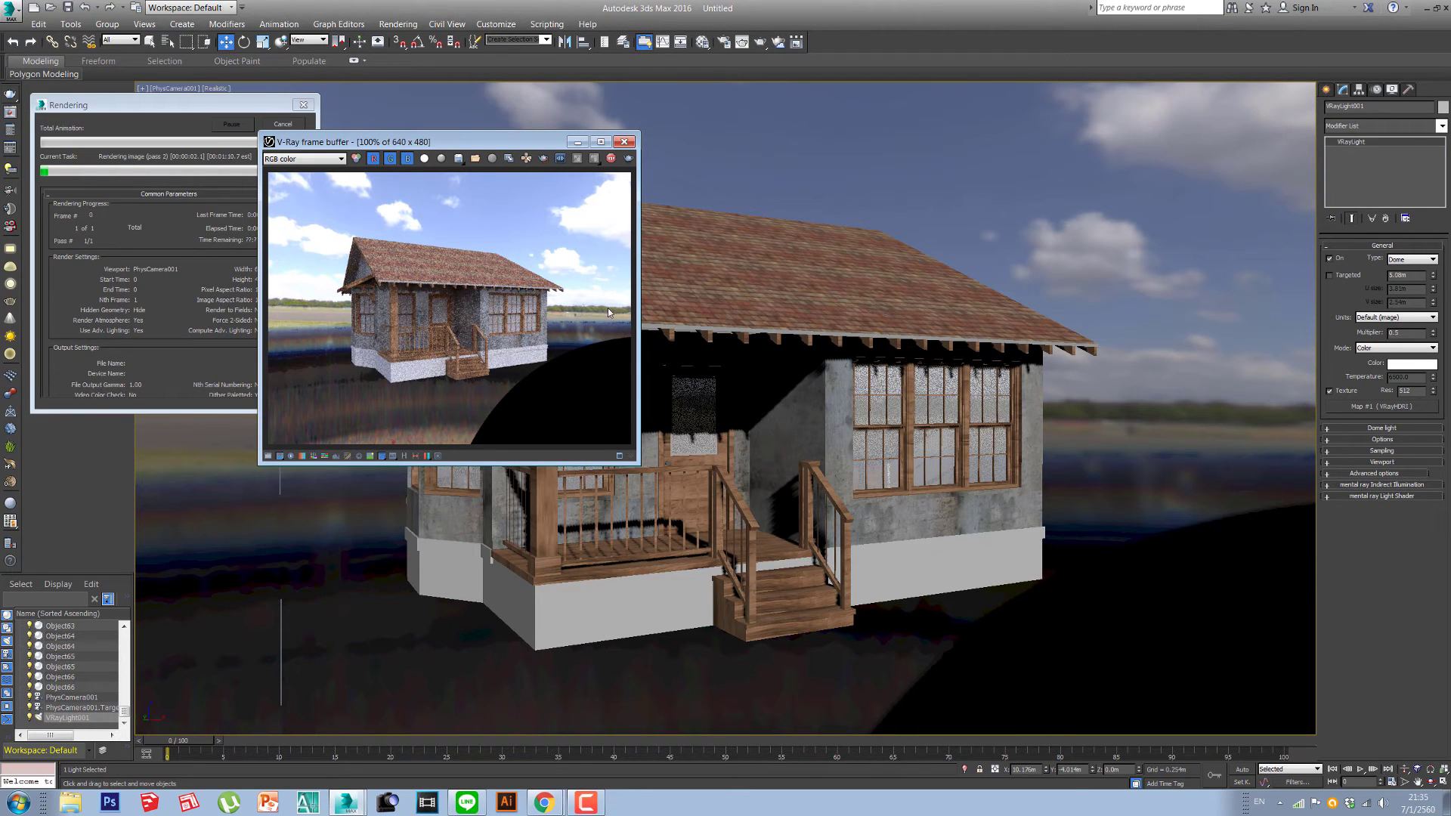
# Step: Stop the render, dim the dome light multiplier to 0.1 and render the camera view again
pyautogui.click(288, 125)
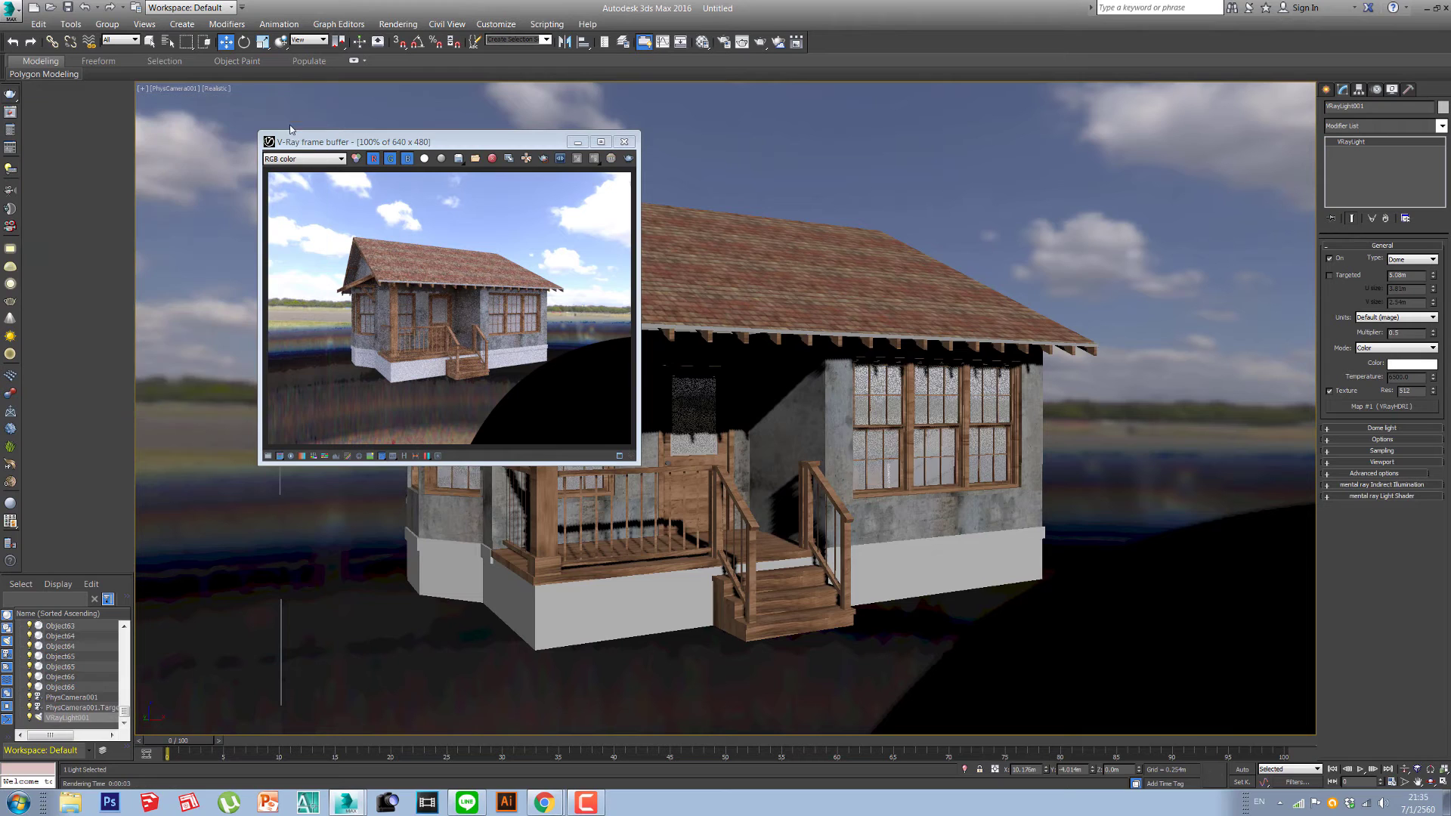
pyautogui.doubleClick(1412, 333)
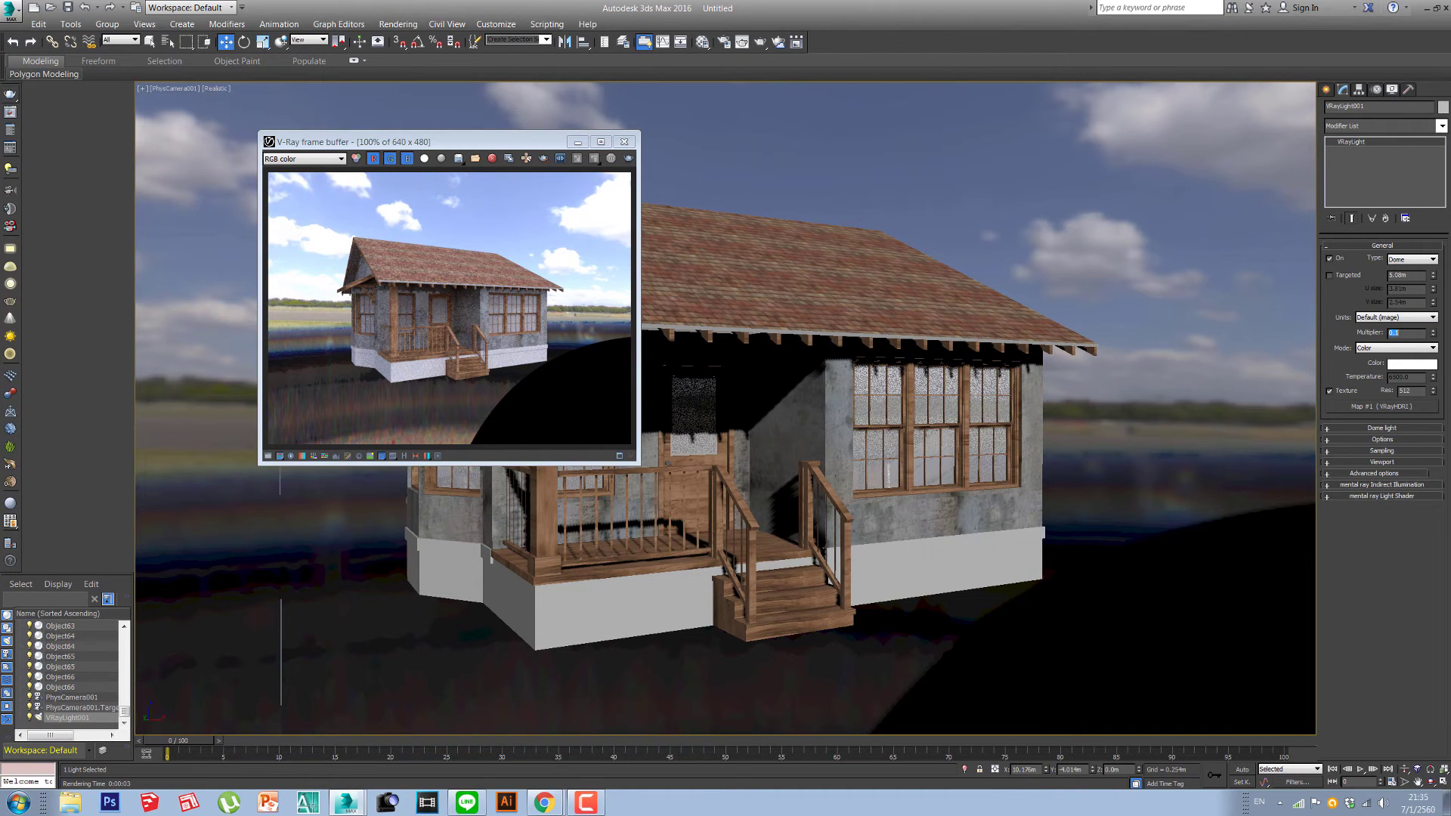
pyautogui.click(11, 93)
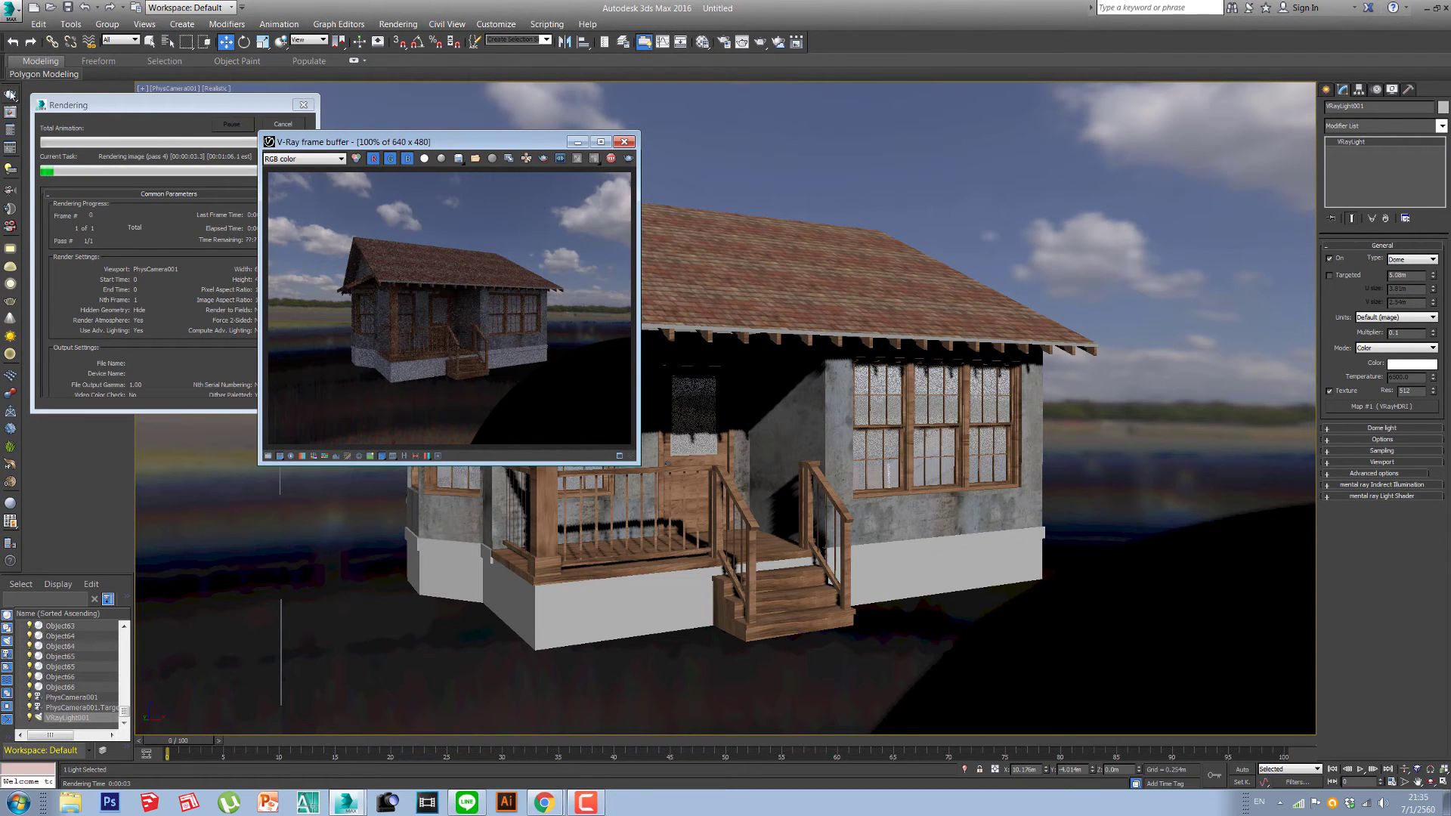
# Step: Readjust the 0.1 multiplier, re-render, then close the render window and cancel the remaining render
pyautogui.click(281, 125)
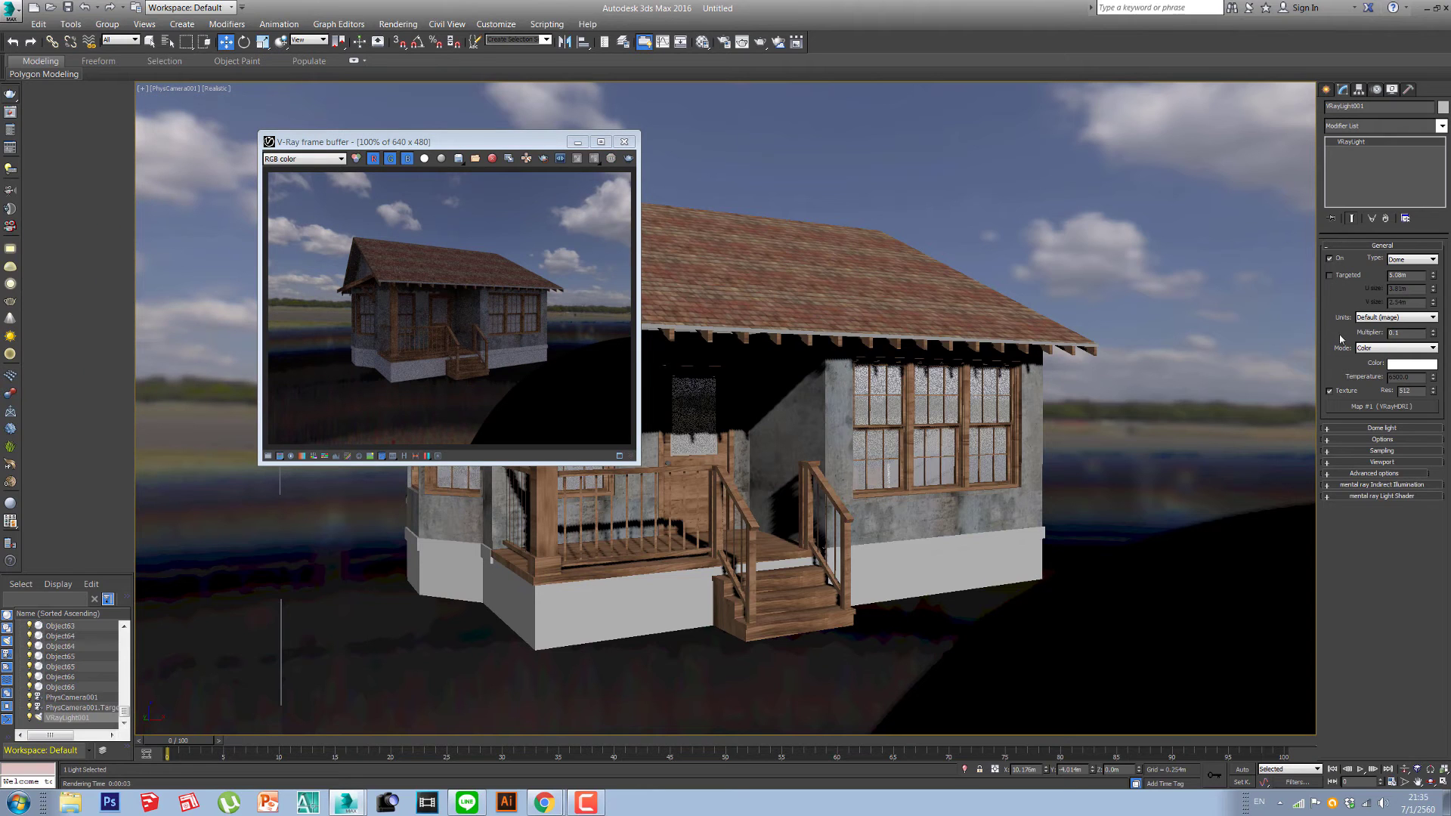
pyautogui.doubleClick(1397, 333)
pyautogui.click(9, 94)
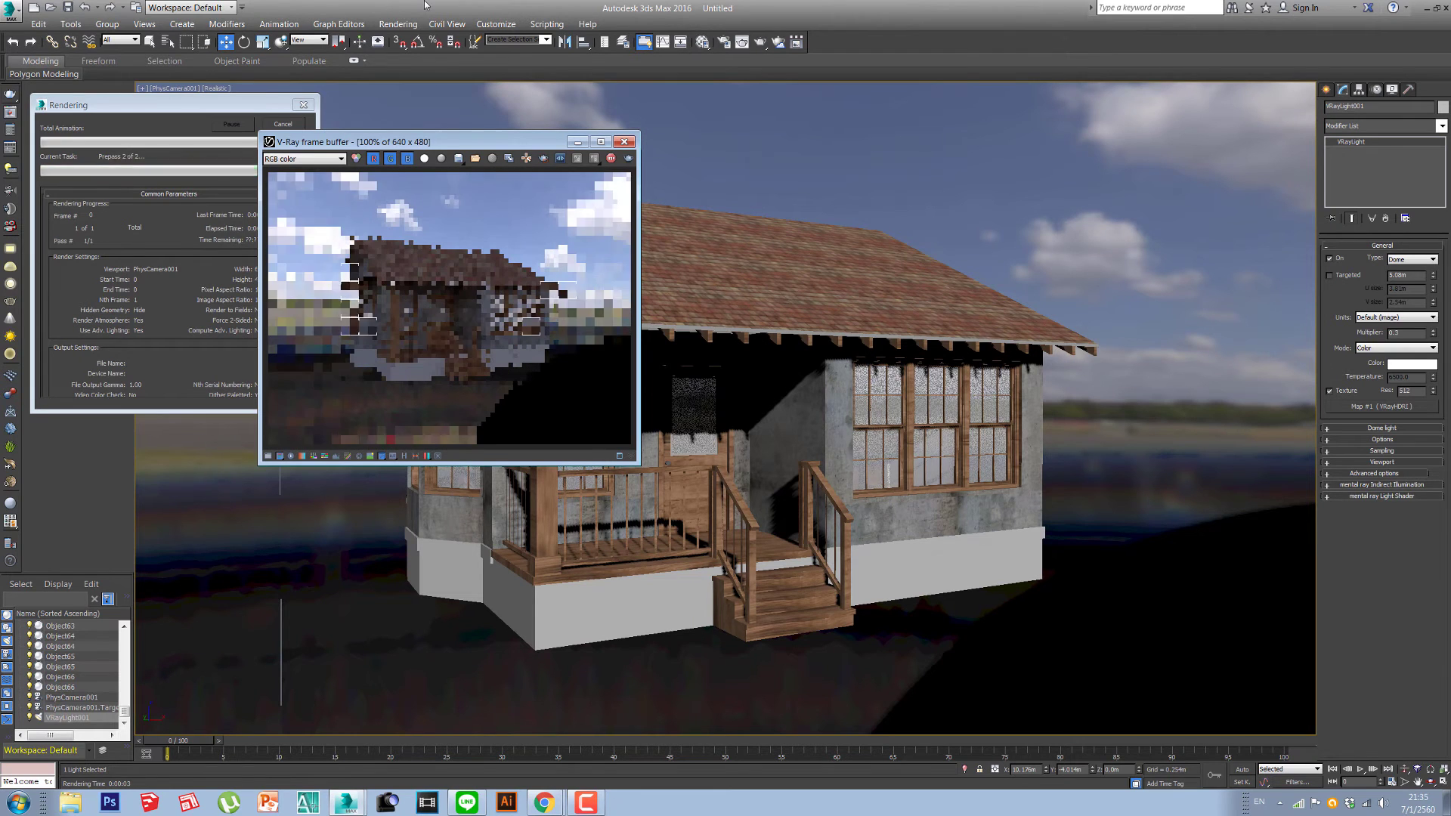
pyautogui.click(626, 143)
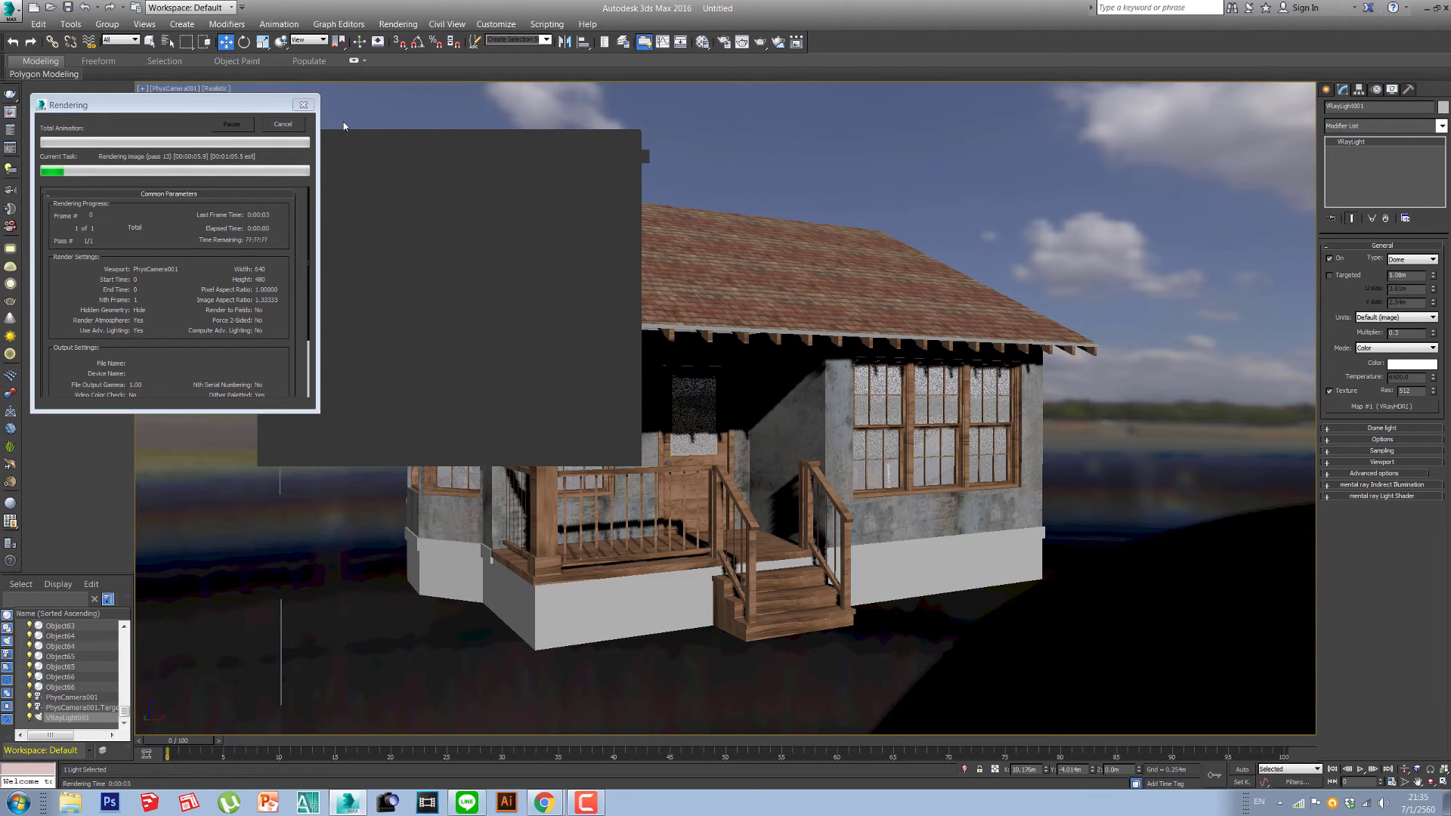
pyautogui.click(283, 124)
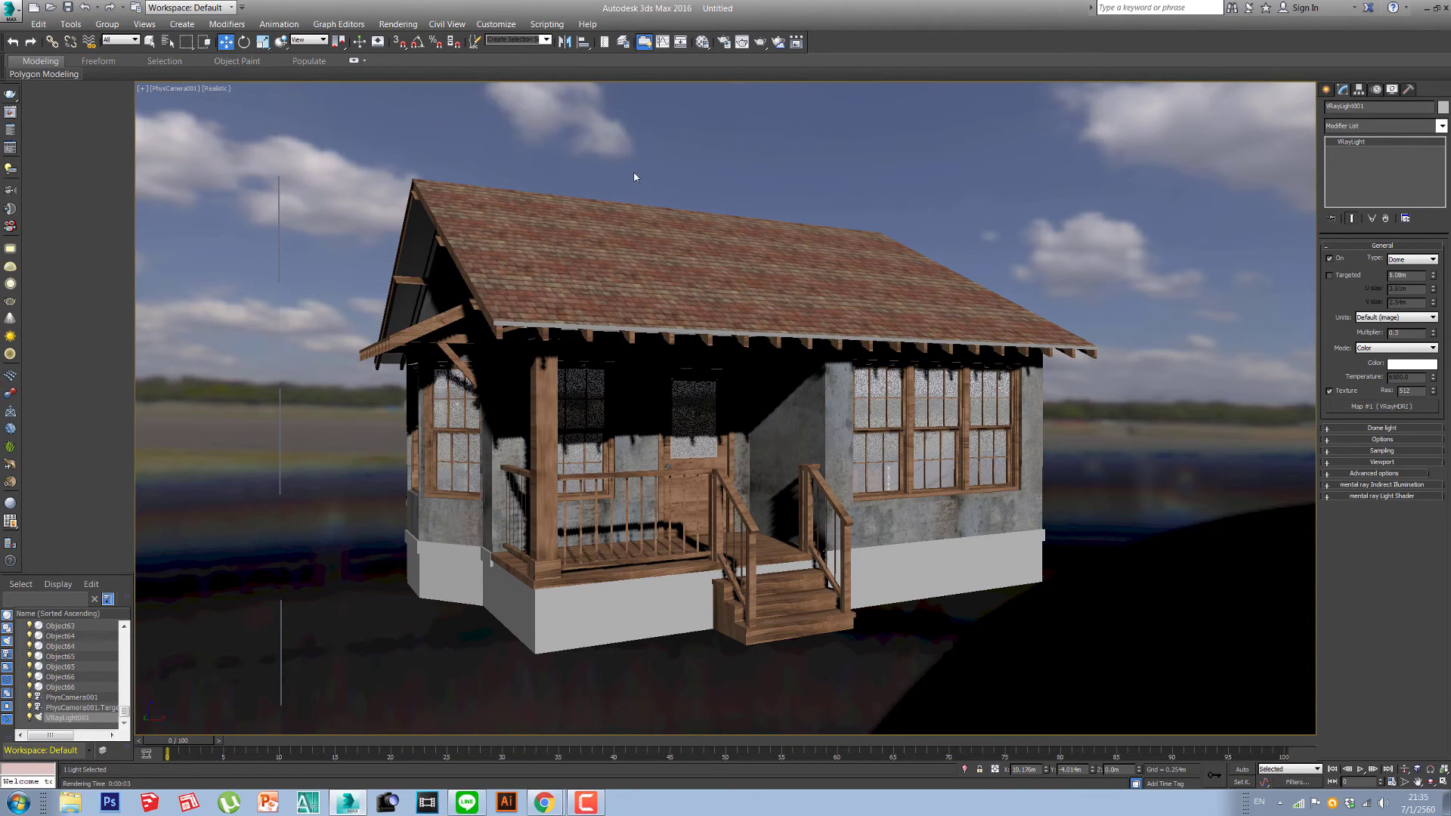
# Step: In the Material Editor, set the VRayHDRI map's Color space inverse gamma to 0.5
pyautogui.press('m')
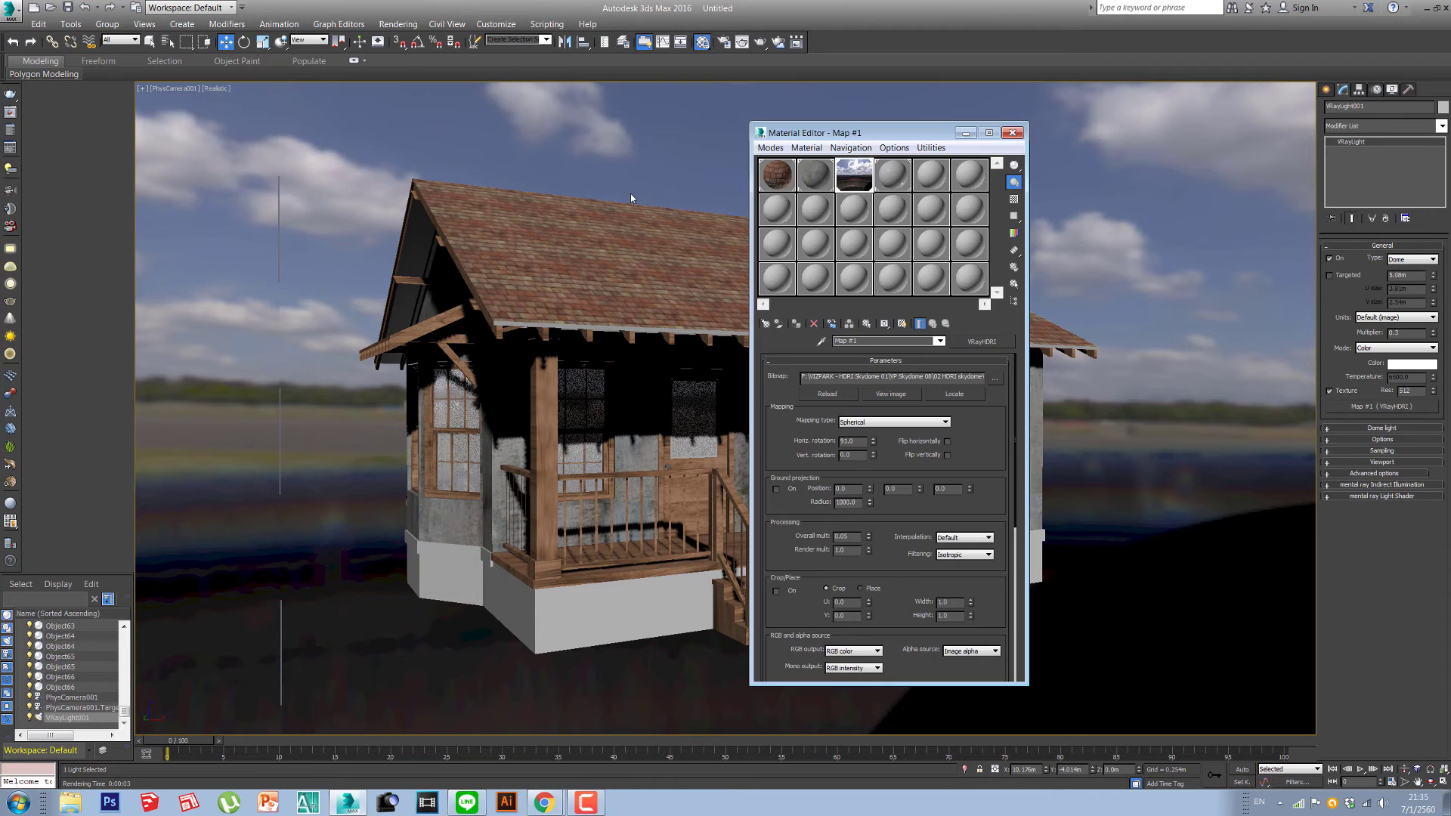
pyautogui.moveTo(901, 139); pyautogui.dragTo(993, 134)
pyautogui.click(978, 184)
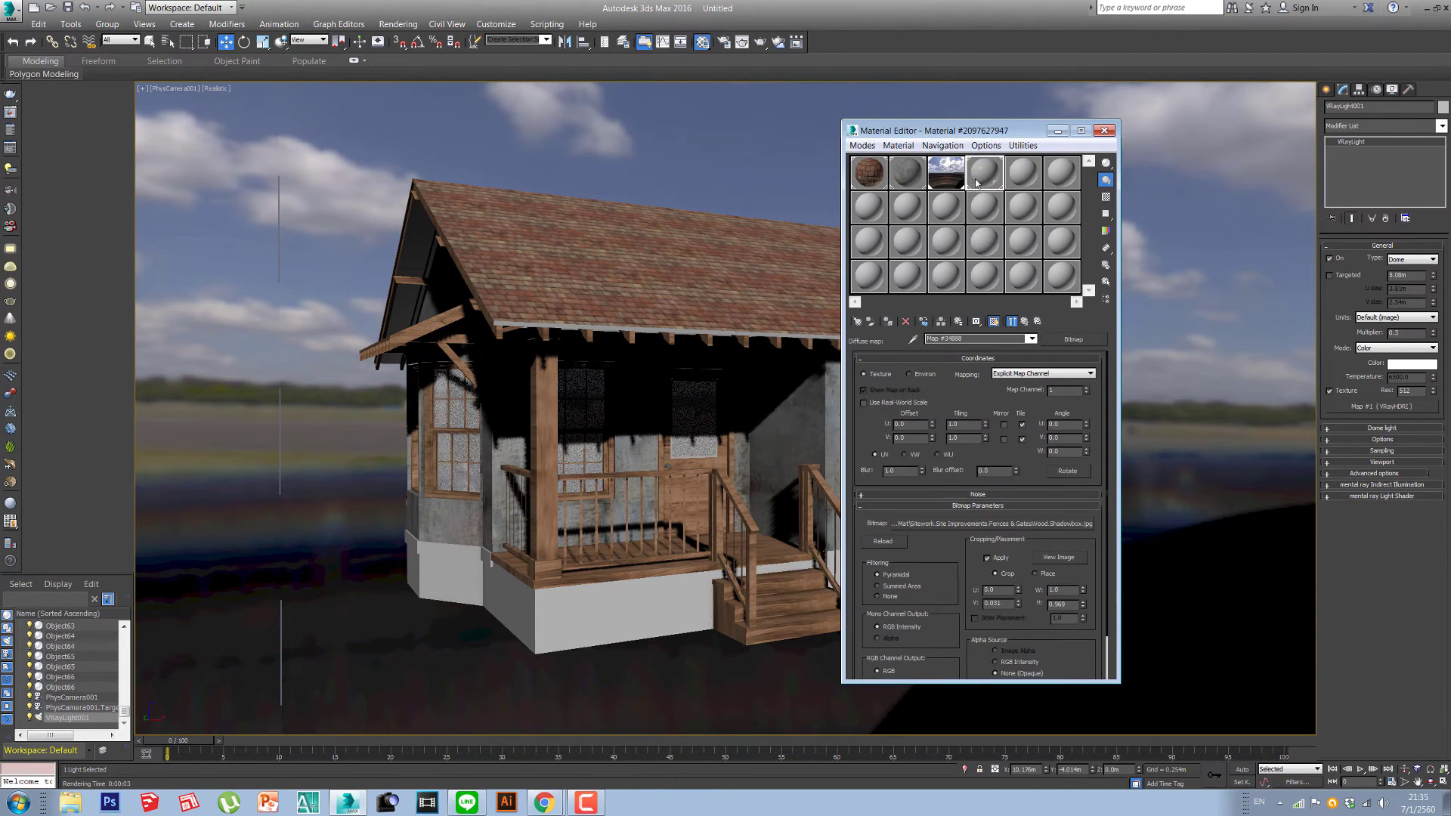
pyautogui.click(950, 181)
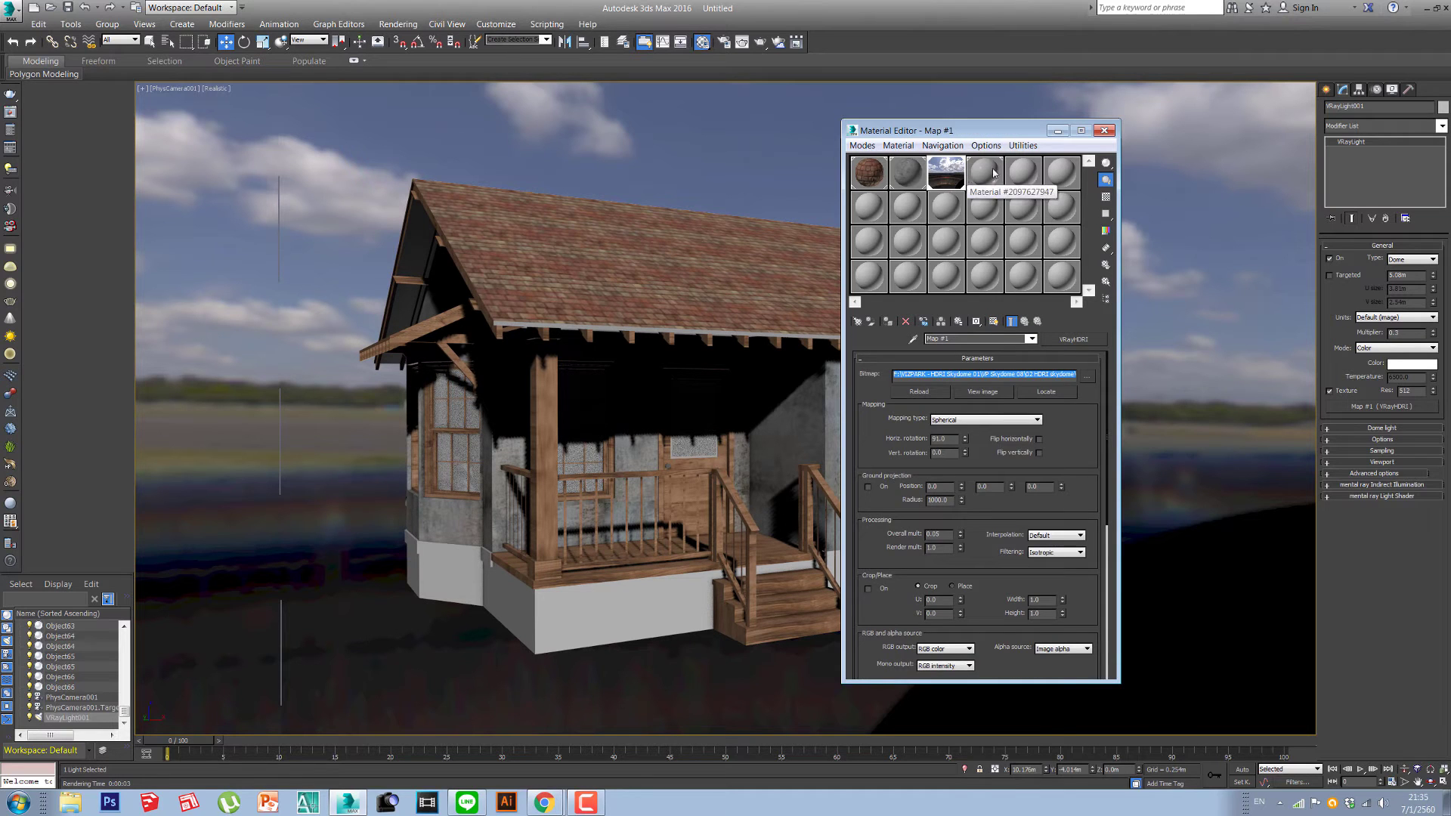
pyautogui.click(986, 176)
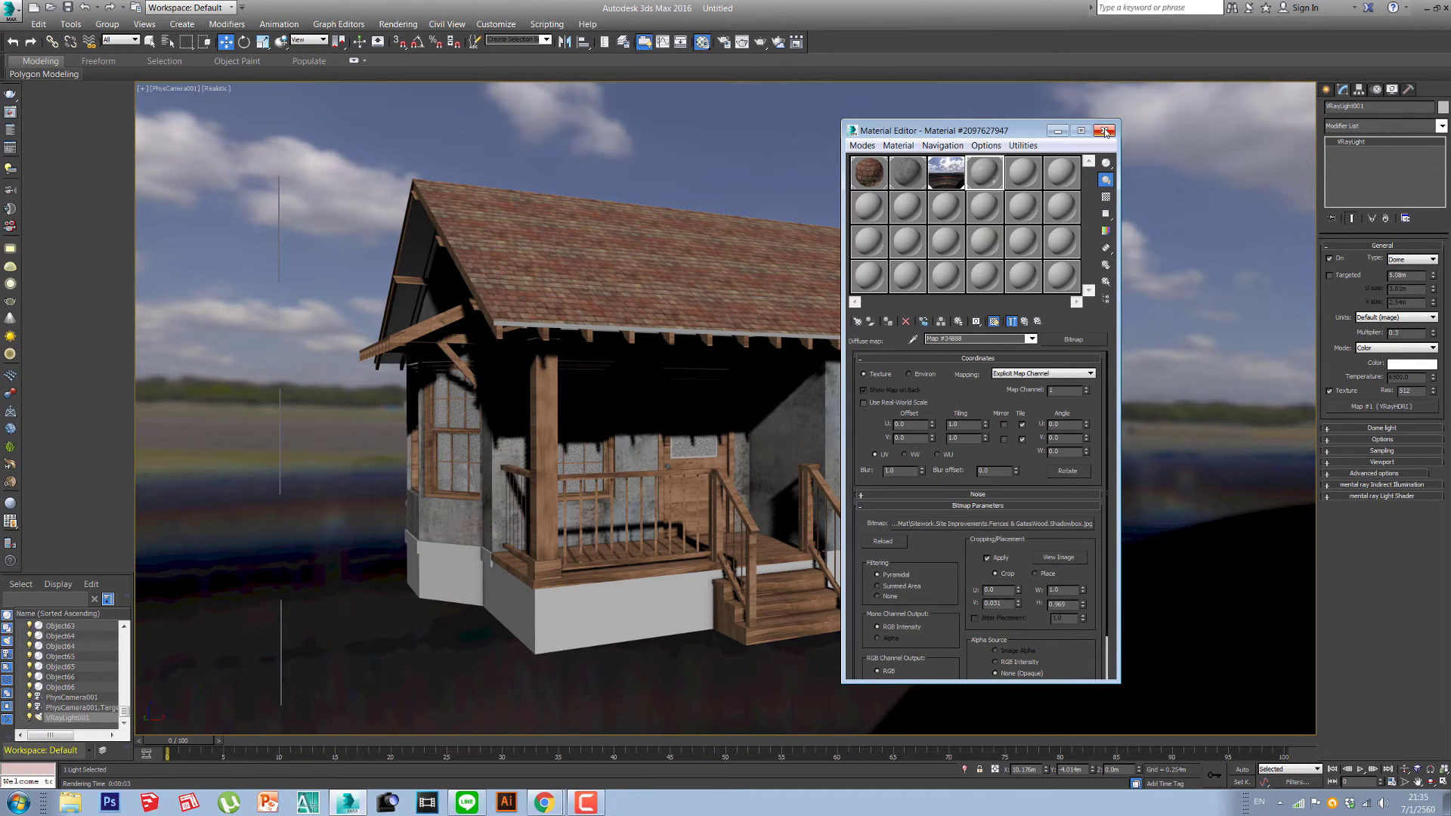
pyautogui.scroll(-3, 946, 553)
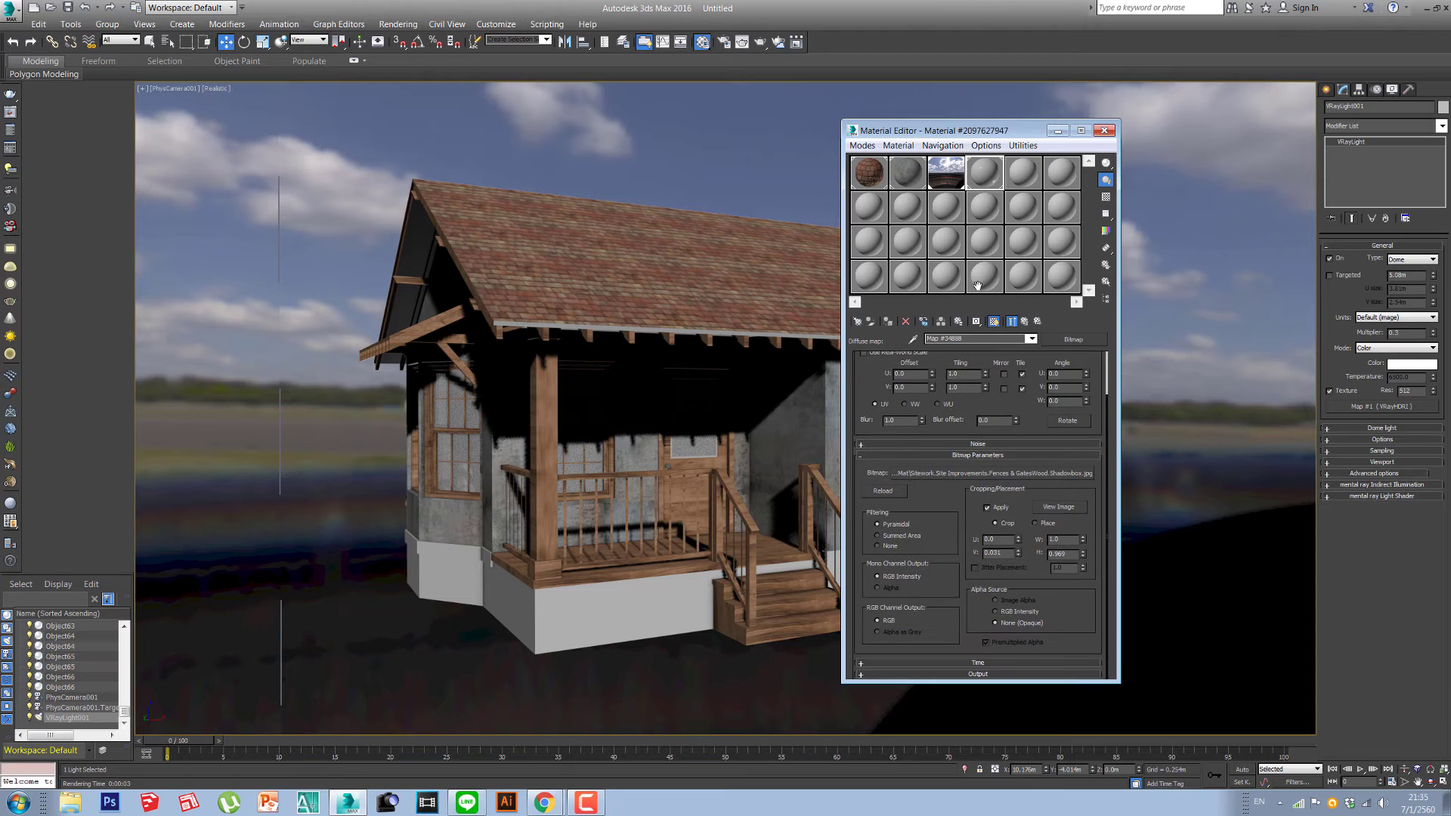
pyautogui.click(949, 174)
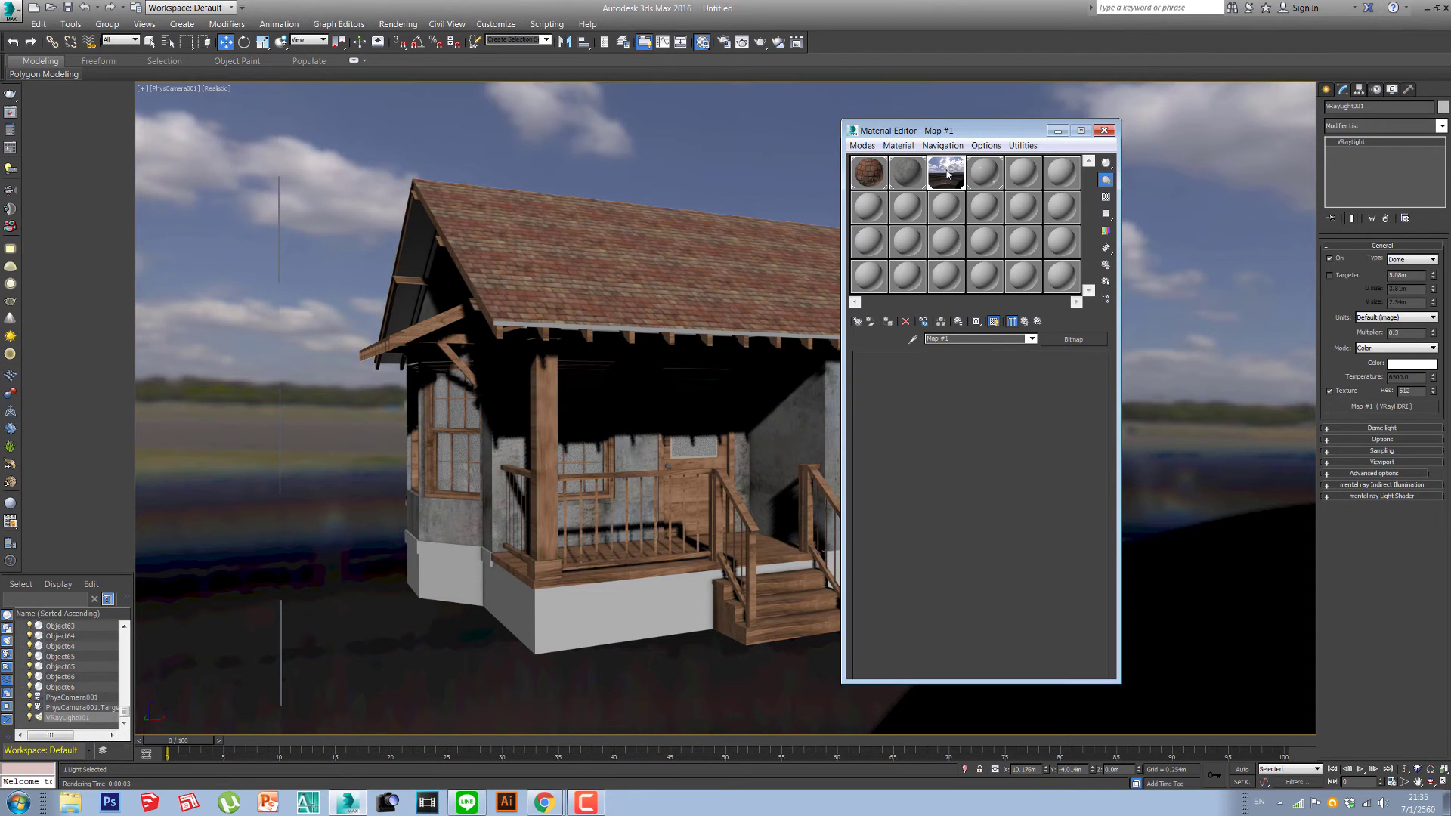
pyautogui.moveTo(982, 567); pyautogui.dragTo(1002, 269)
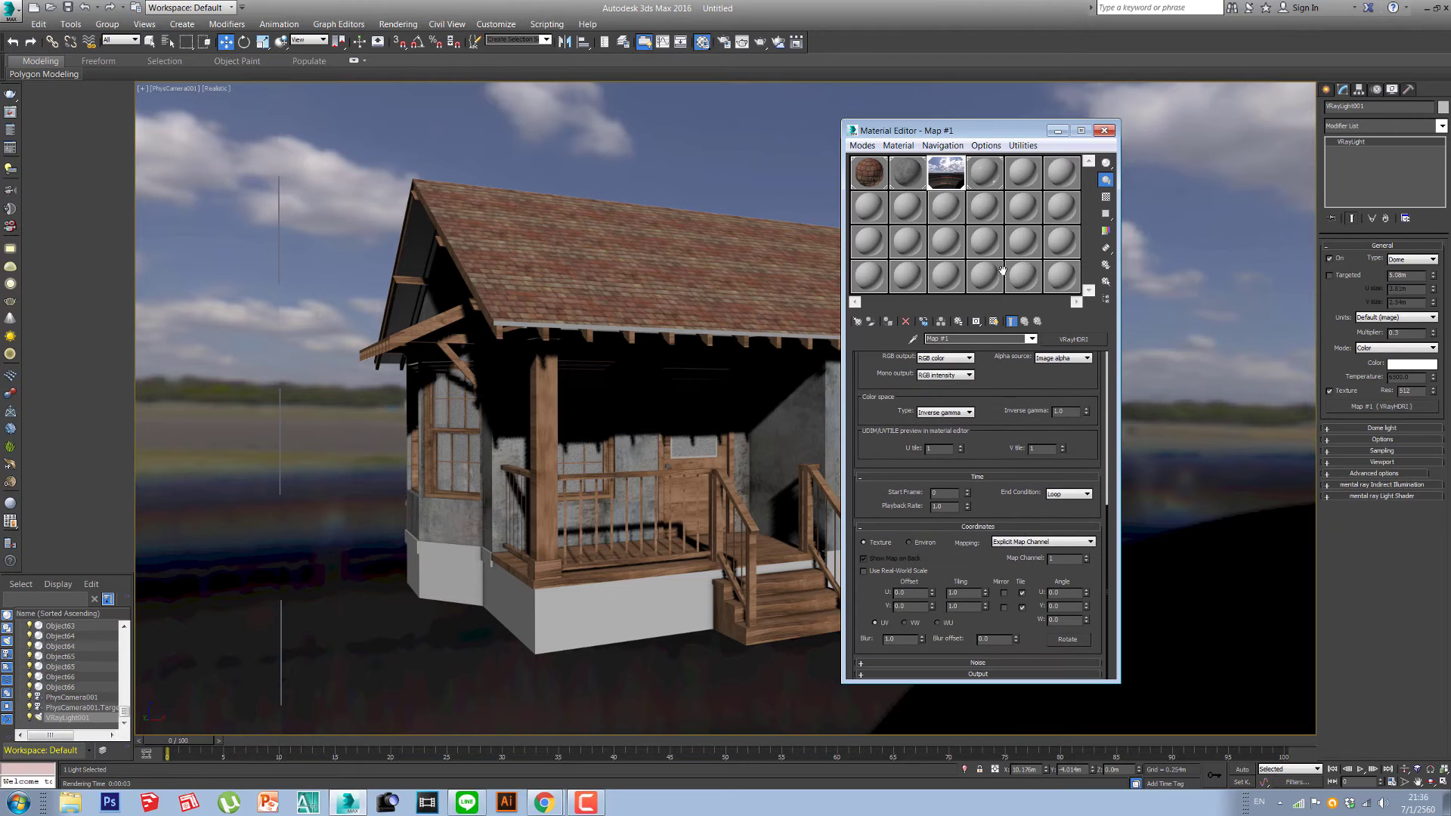
pyautogui.doubleClick(1061, 411)
pyautogui.write('0.5')
pyautogui.press('Return')
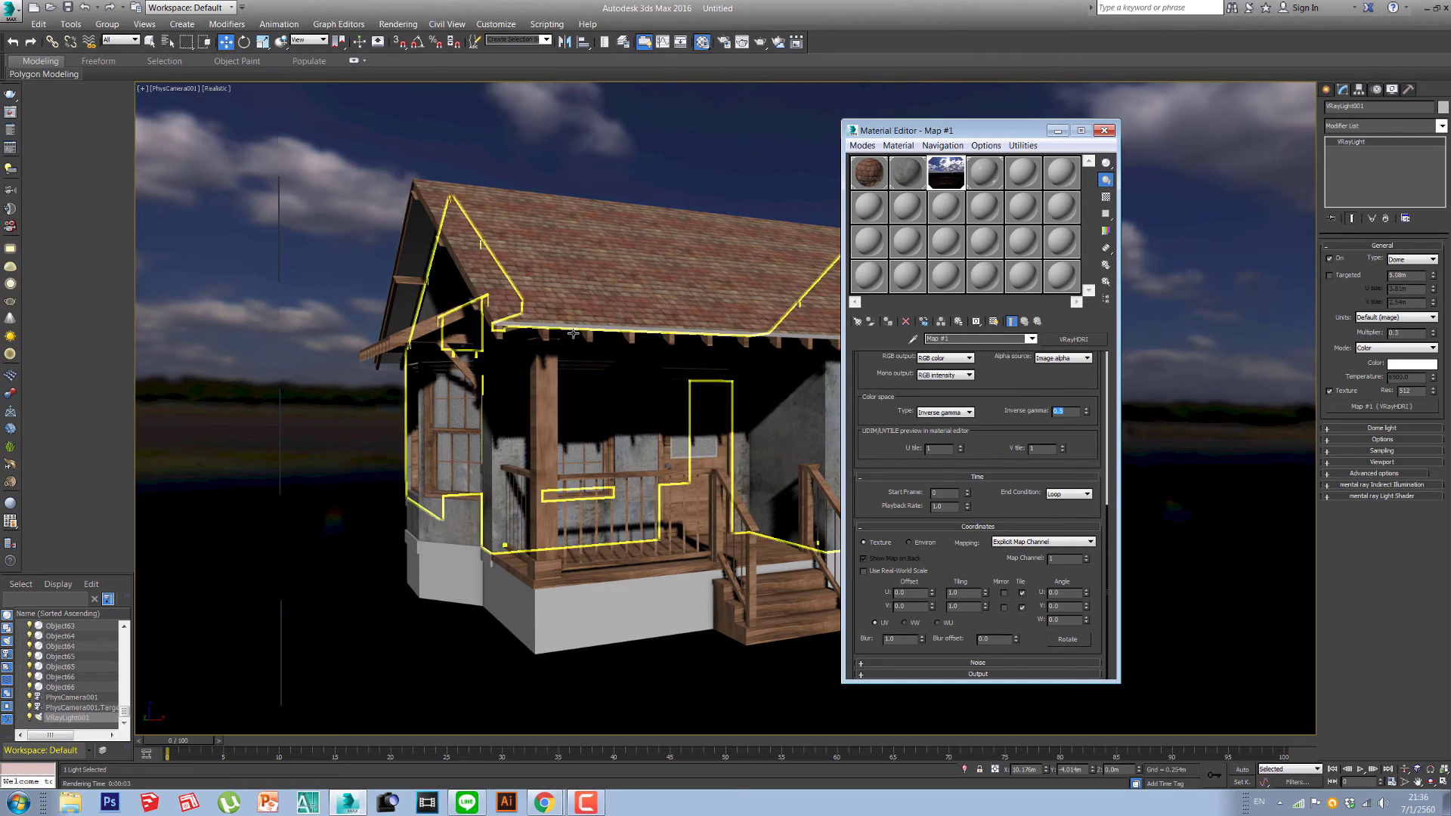
# Step: Test-render with gamma 0.5, then change the HDRI inverse gamma to 0.8 and re-render
pyautogui.click(9, 93)
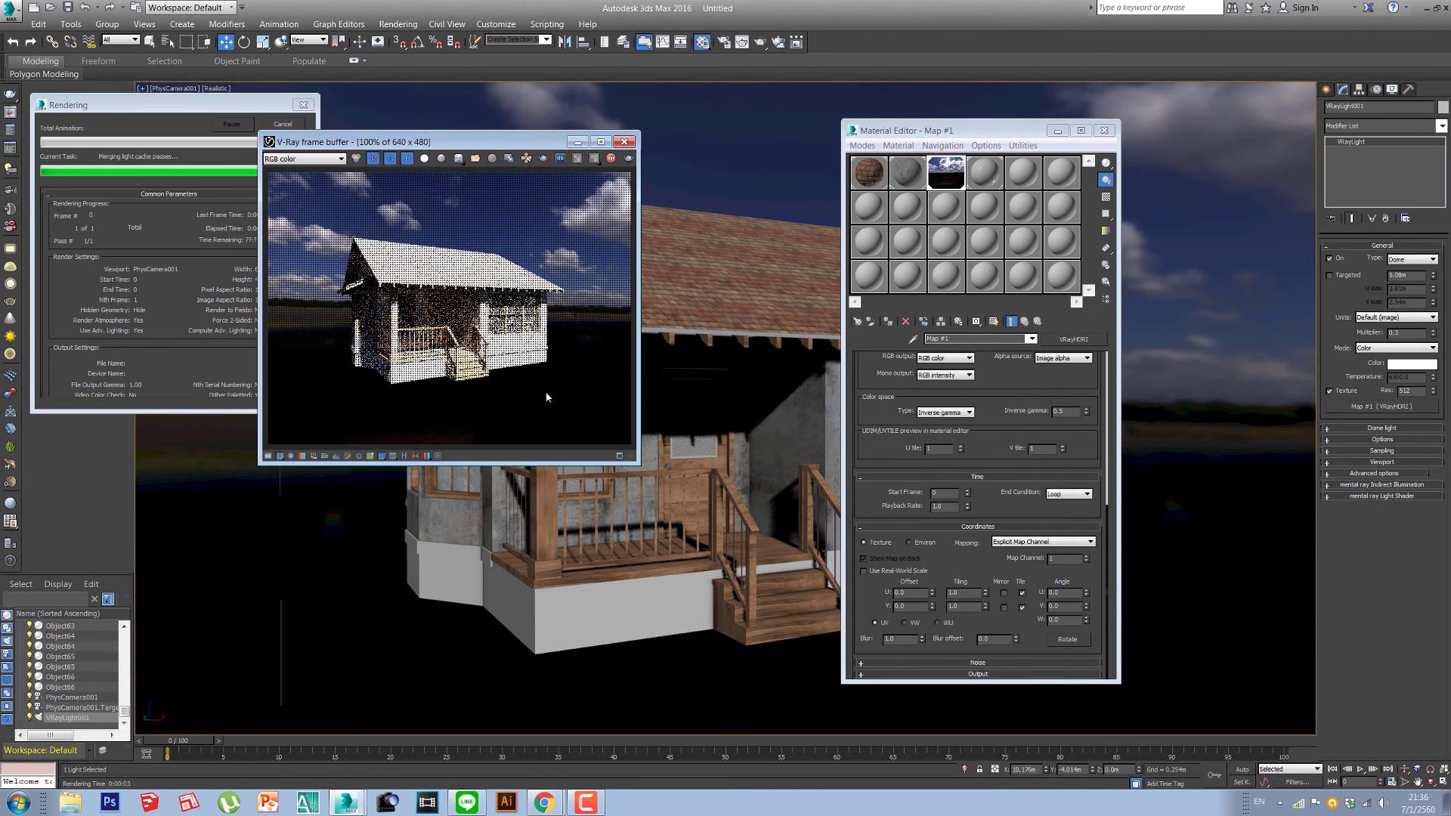
pyautogui.click(283, 124)
pyautogui.click(1067, 412)
pyautogui.press('BackSpace')
pyautogui.press('BackSpace')
pyautogui.press('BackSpace')
pyautogui.write('.8')
pyautogui.press('Return')
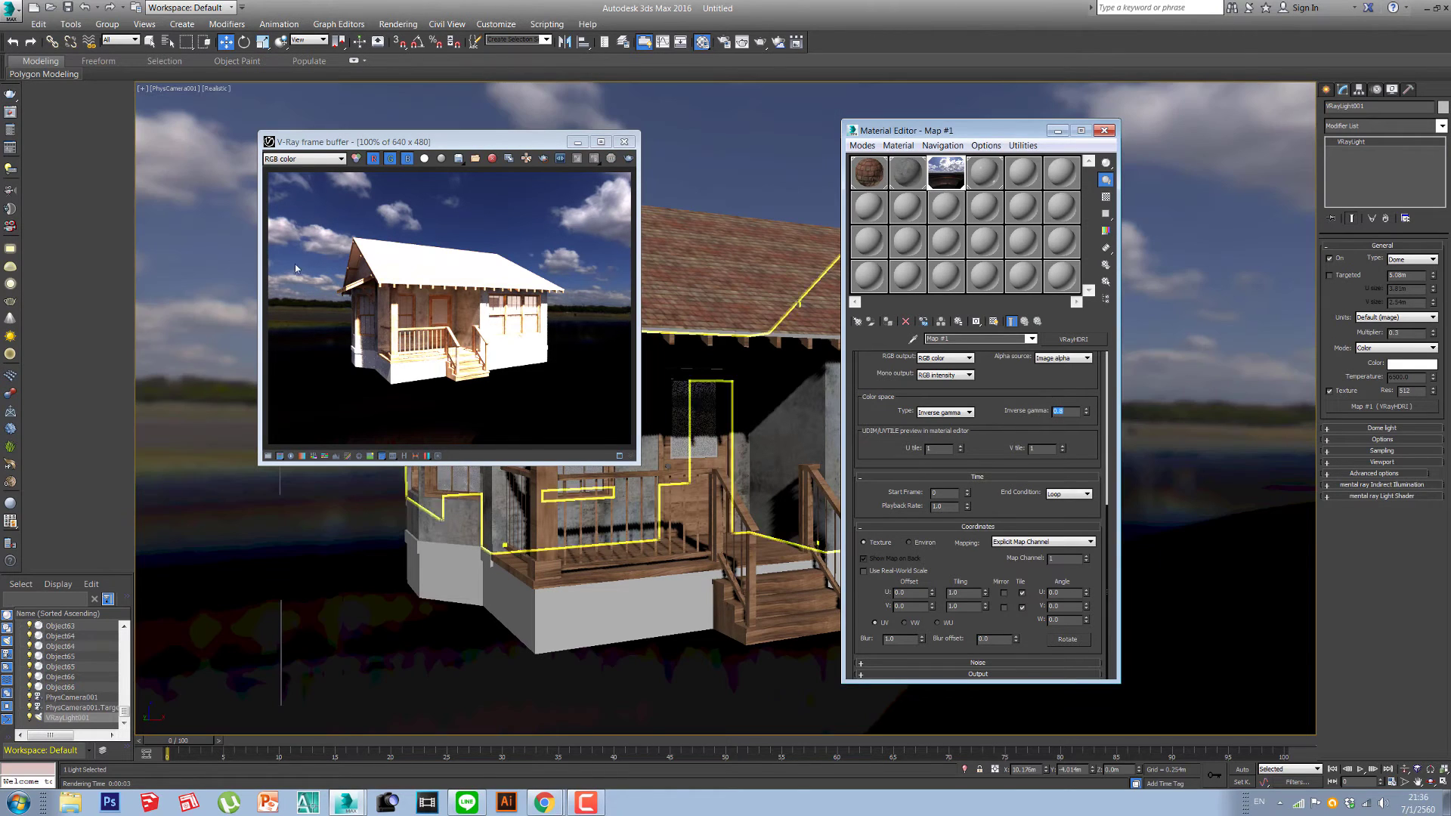
pyautogui.click(9, 95)
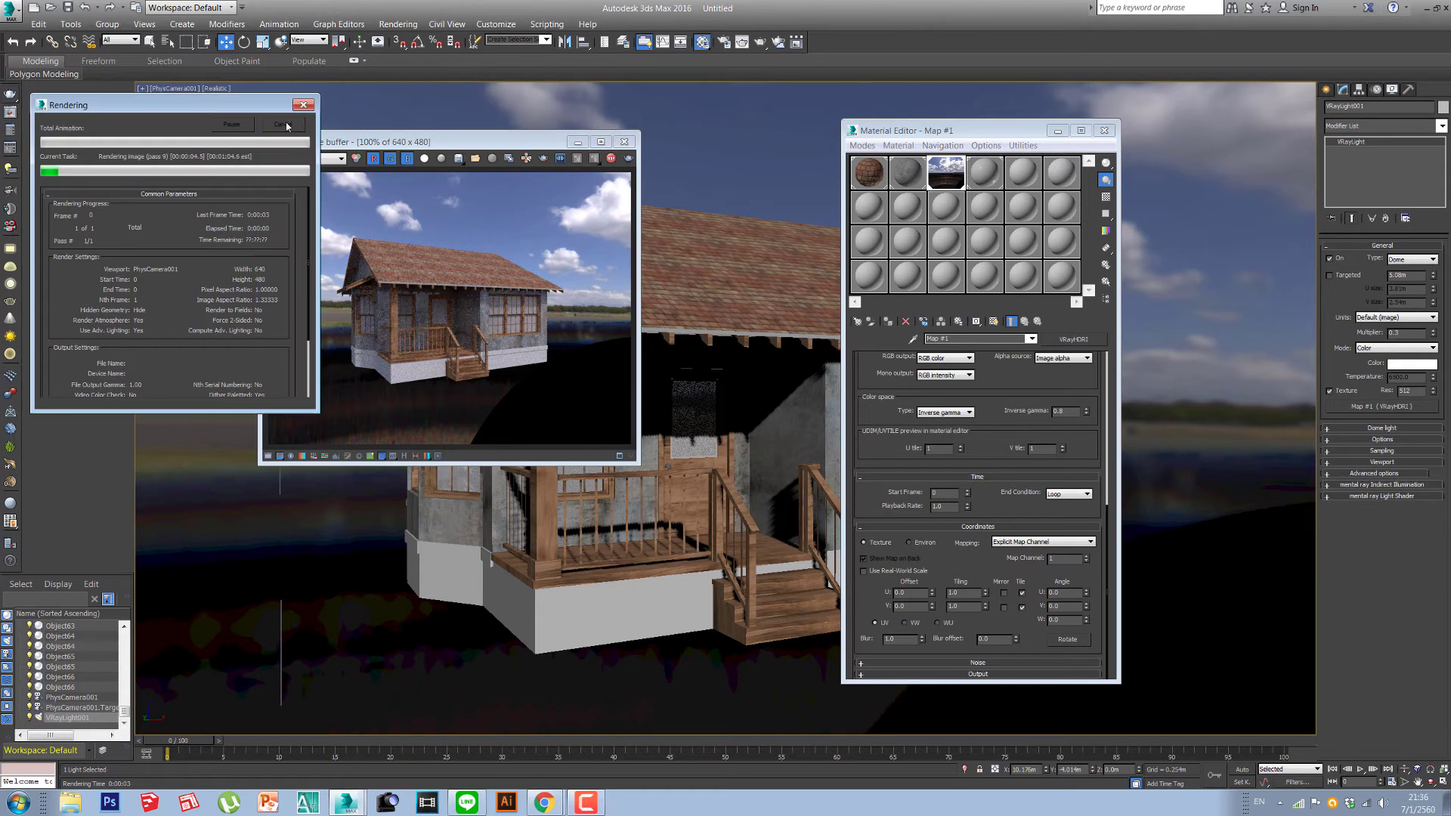
# Step: Change the HDRI inverse gamma to 0.7 and render again
pyautogui.doubleClick(1066, 411)
pyautogui.press('BackSpace')
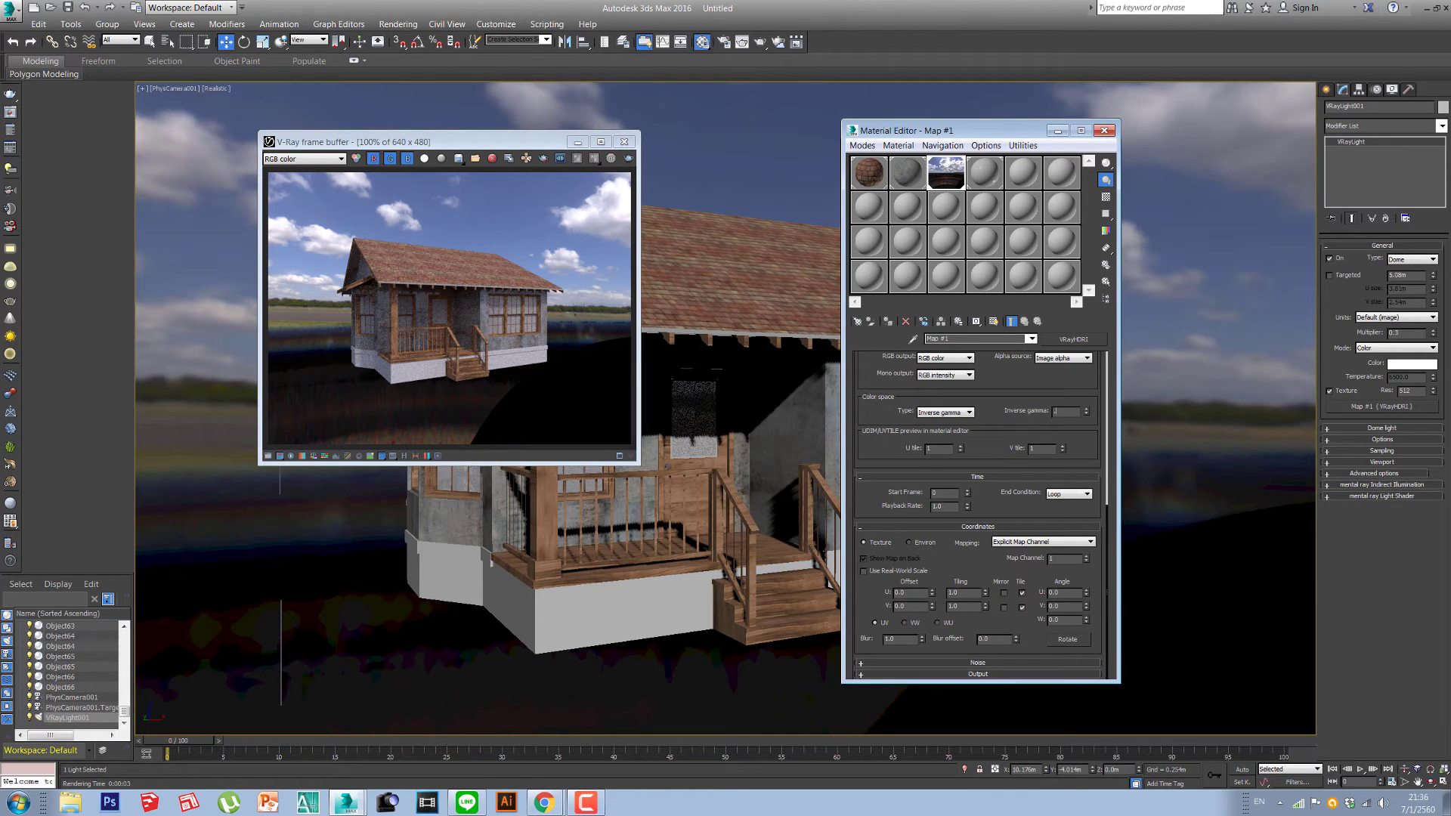
pyautogui.write('.7')
pyautogui.press('Return')
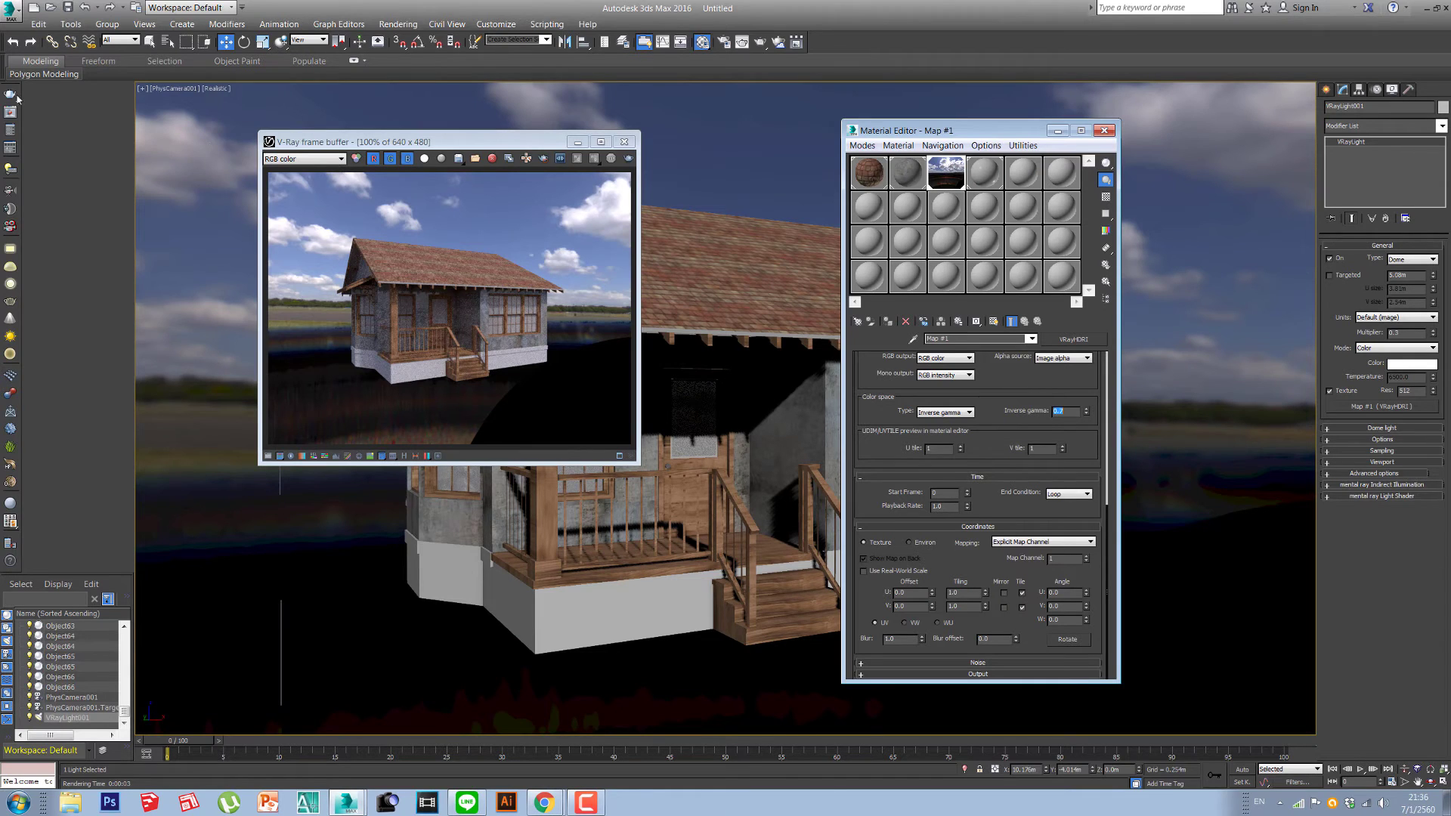
pyautogui.click(10, 95)
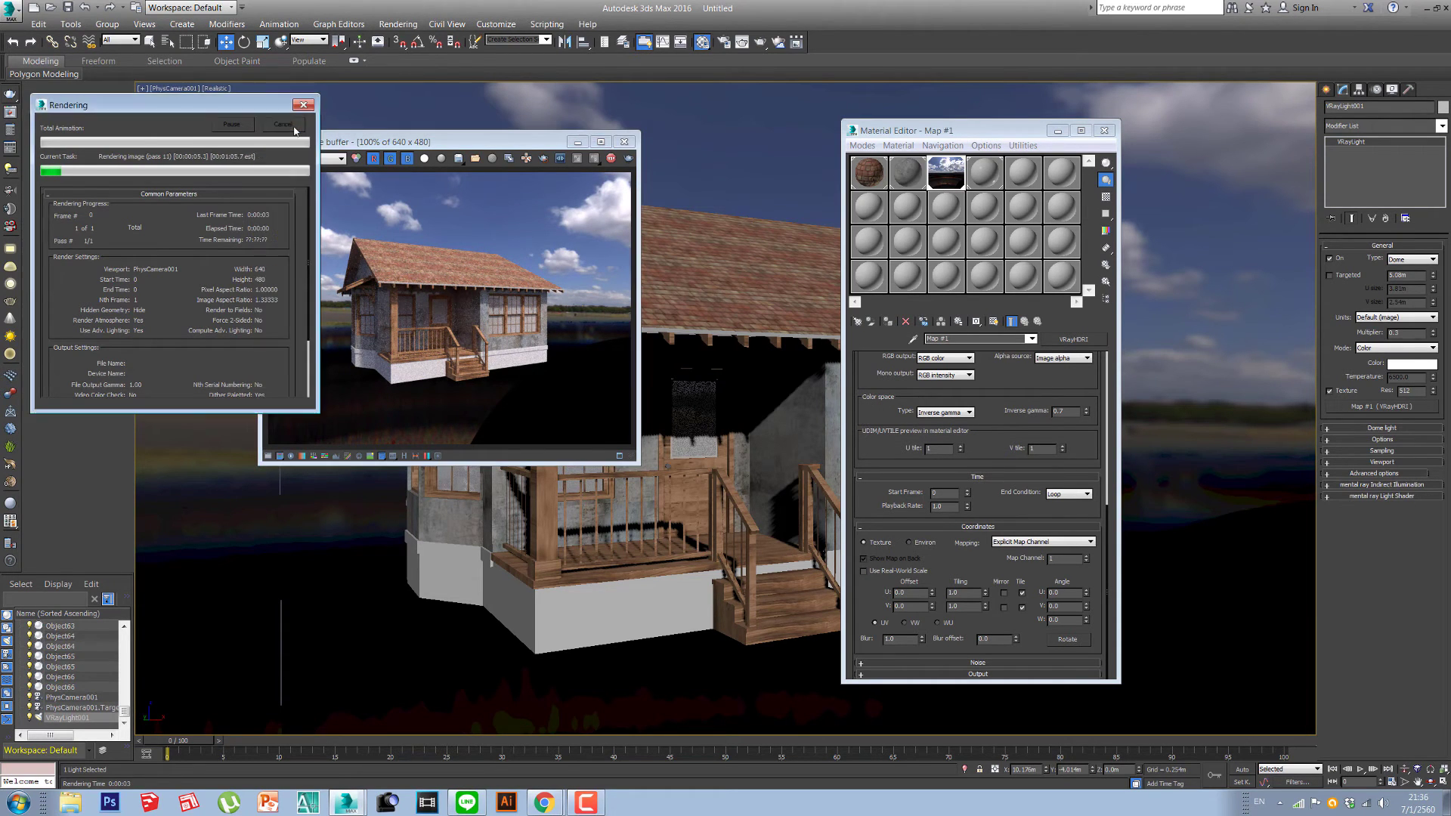
# Step: Restore inverse gamma to 0.5, test-render the cottage, stop it and close the Material Editor
pyautogui.doubleClick(1067, 412)
pyautogui.write('0.5')
pyautogui.press('Return')
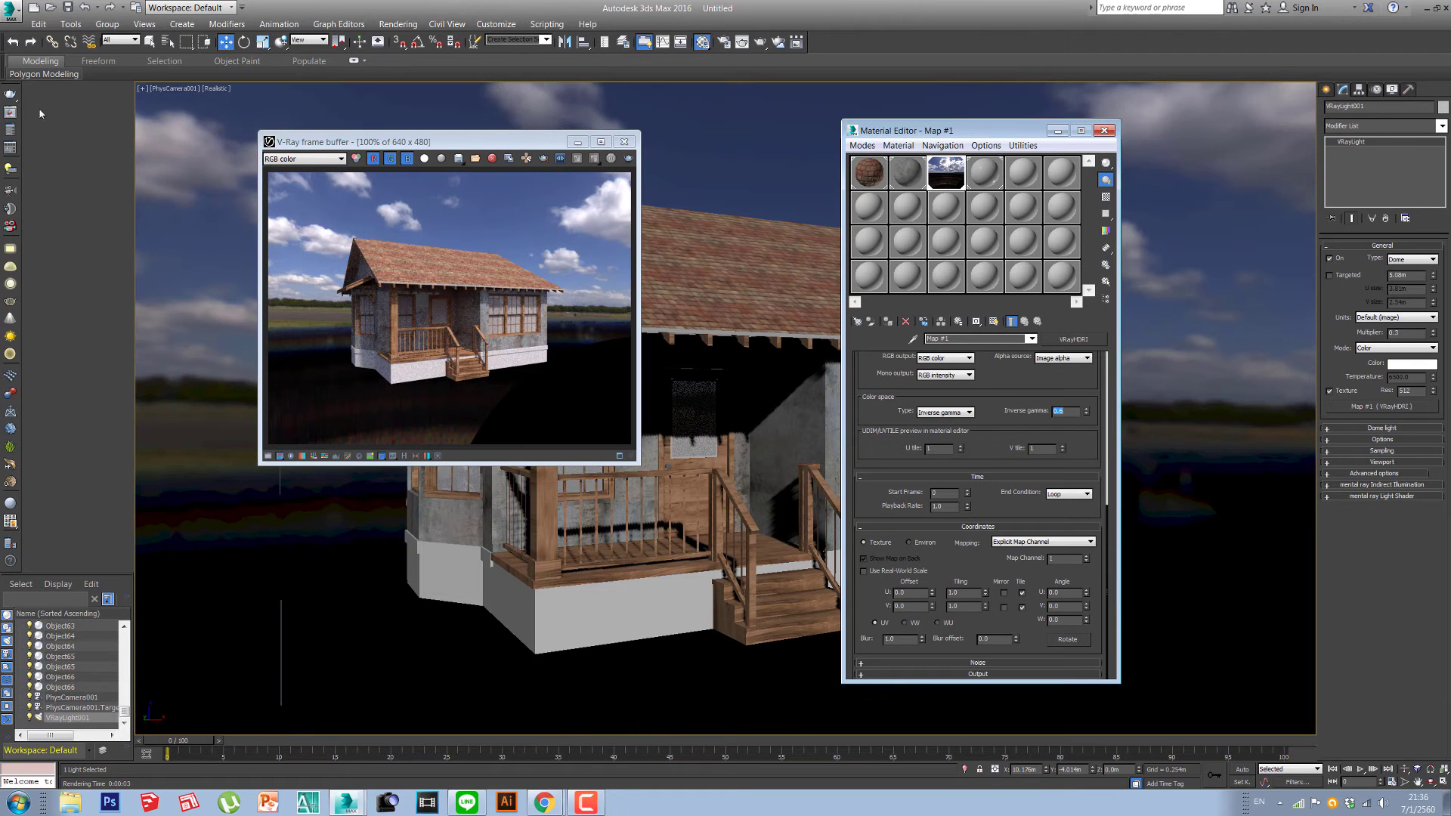
pyautogui.click(13, 96)
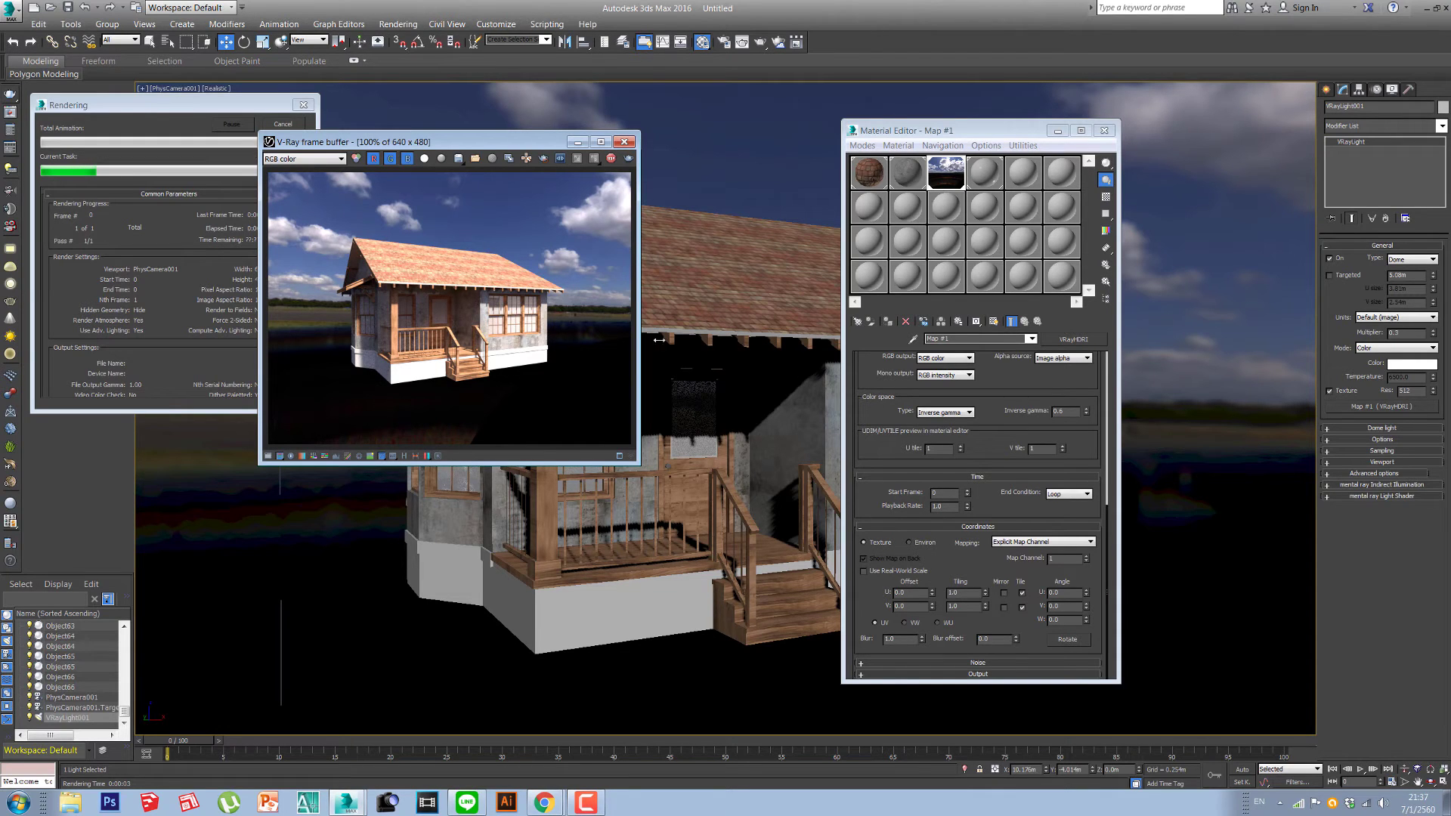
pyautogui.click(290, 126)
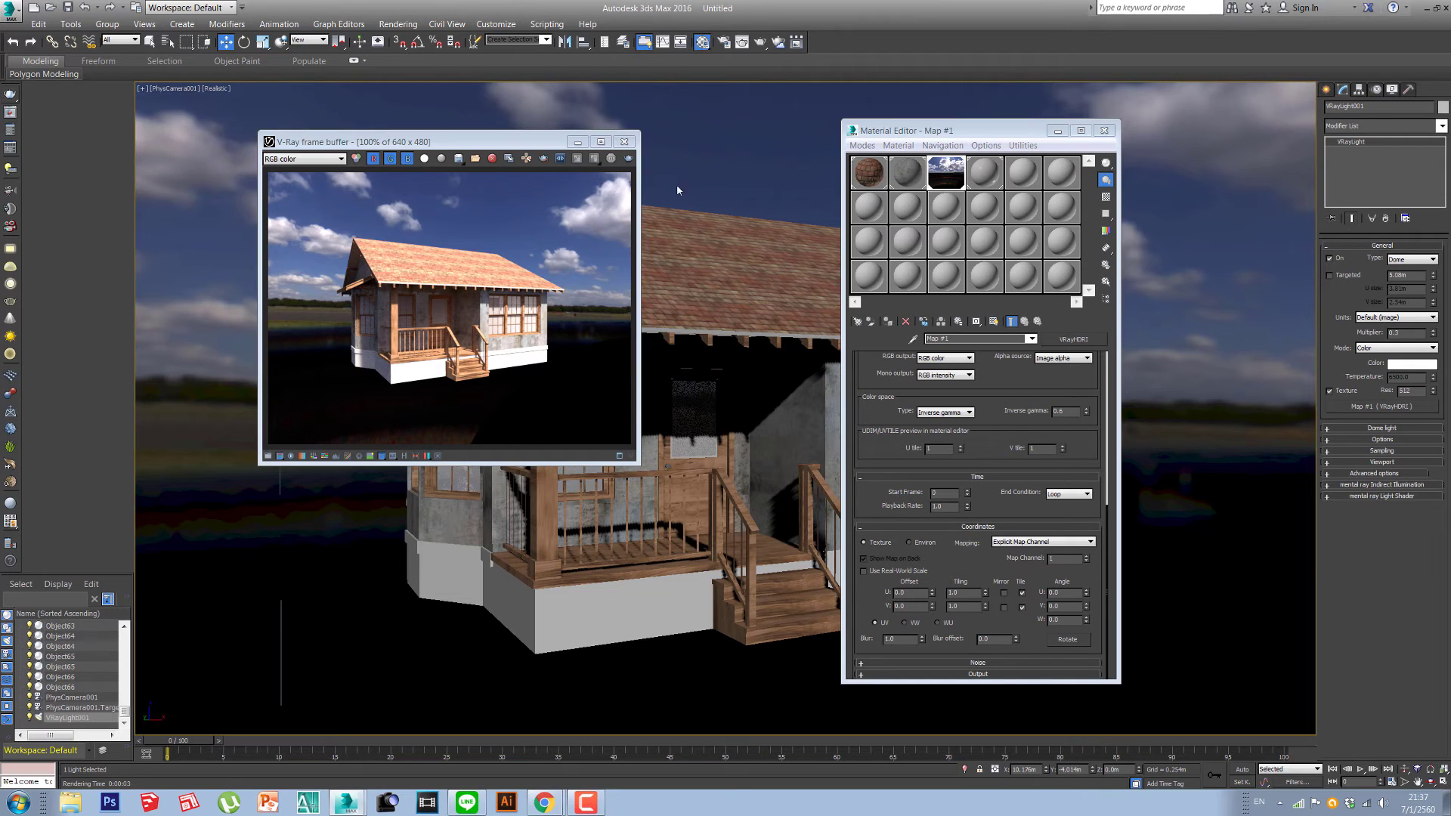
pyautogui.click(1104, 130)
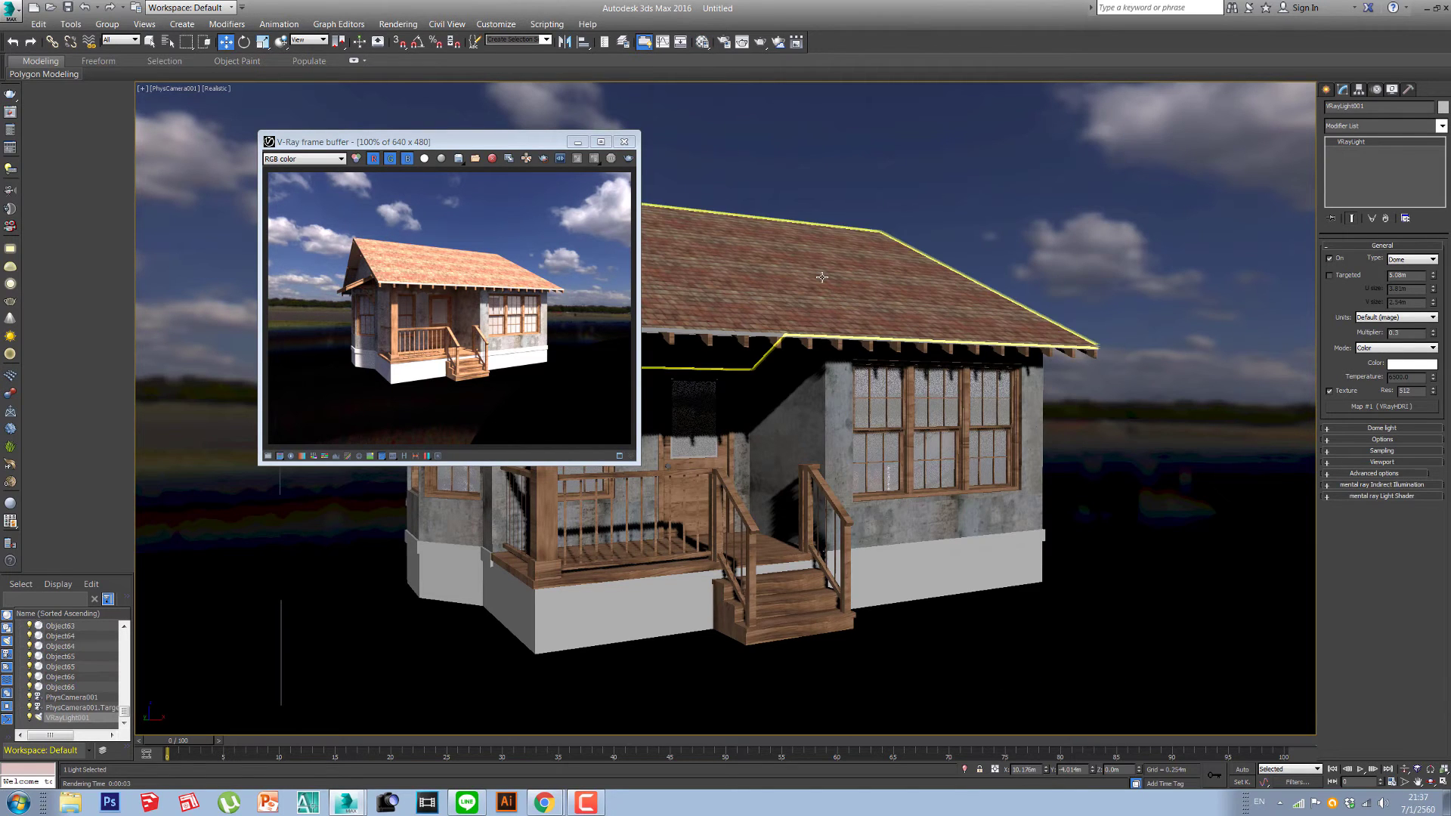
# Step: In the wireframe Top view, set the dome light multiplier to 0.5
pyautogui.press('t')
pyautogui.press('z')
pyautogui.scroll(-3, 739, 325)
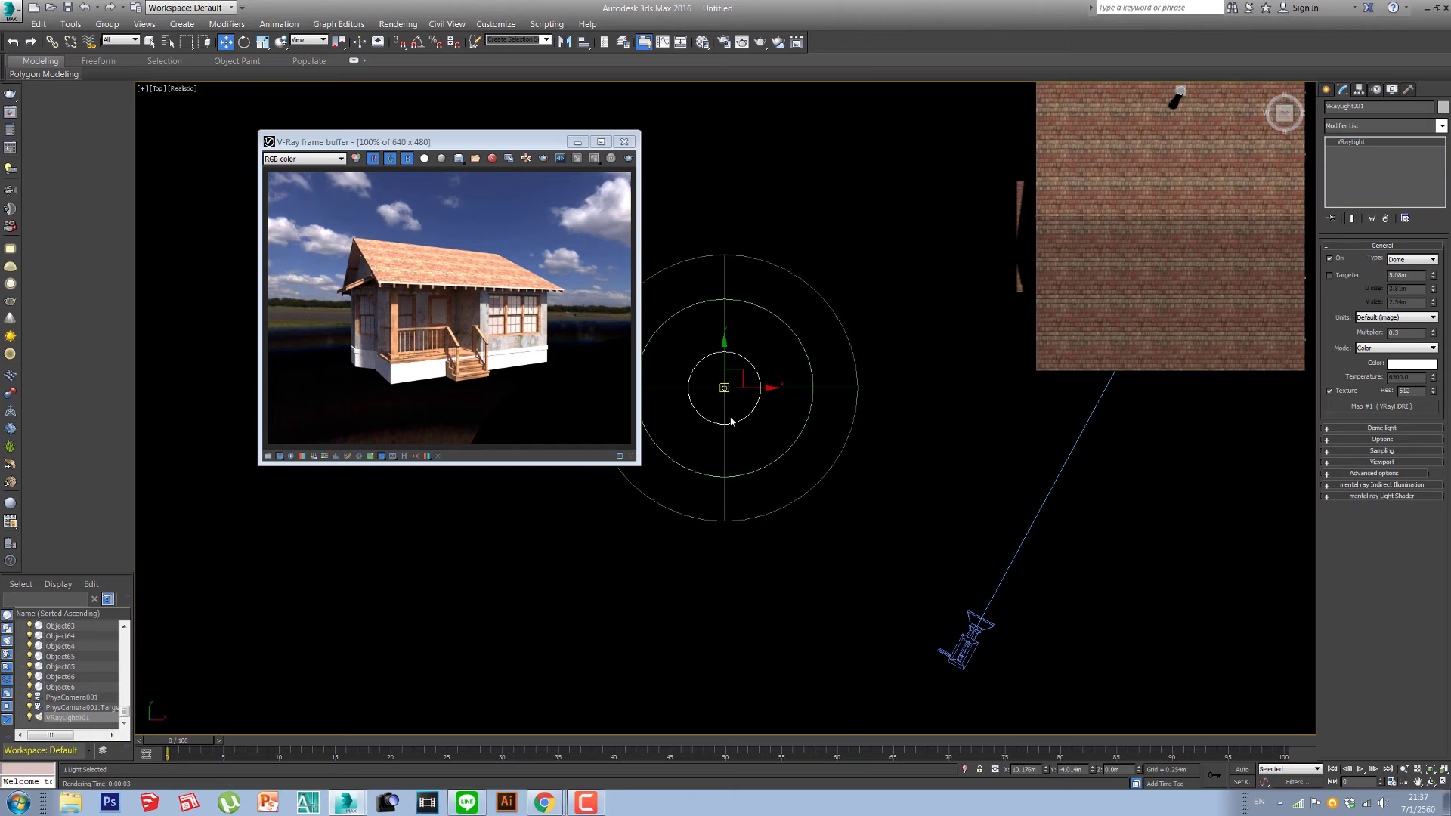
pyautogui.press('F3')
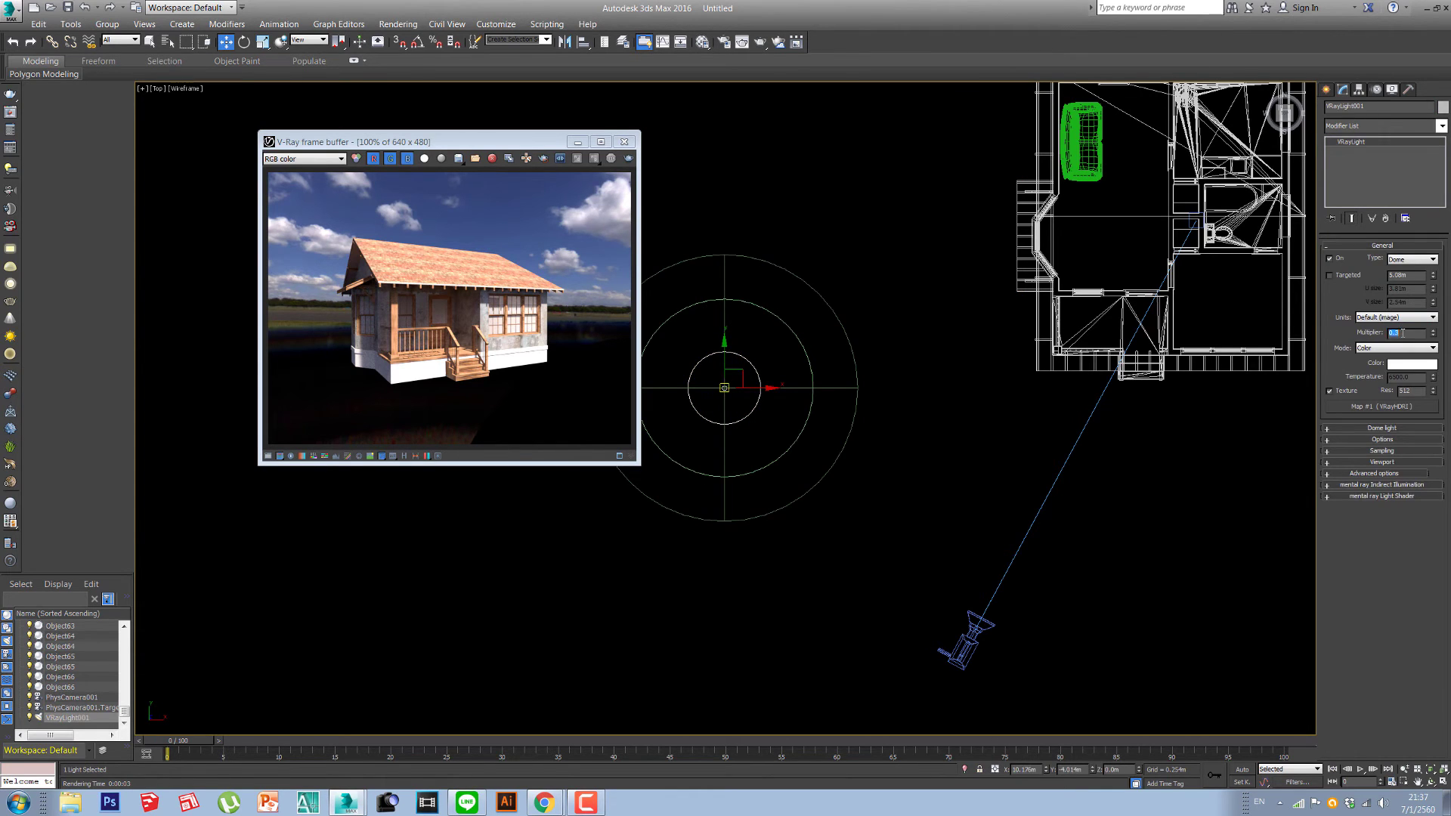
pyautogui.write('1.5')
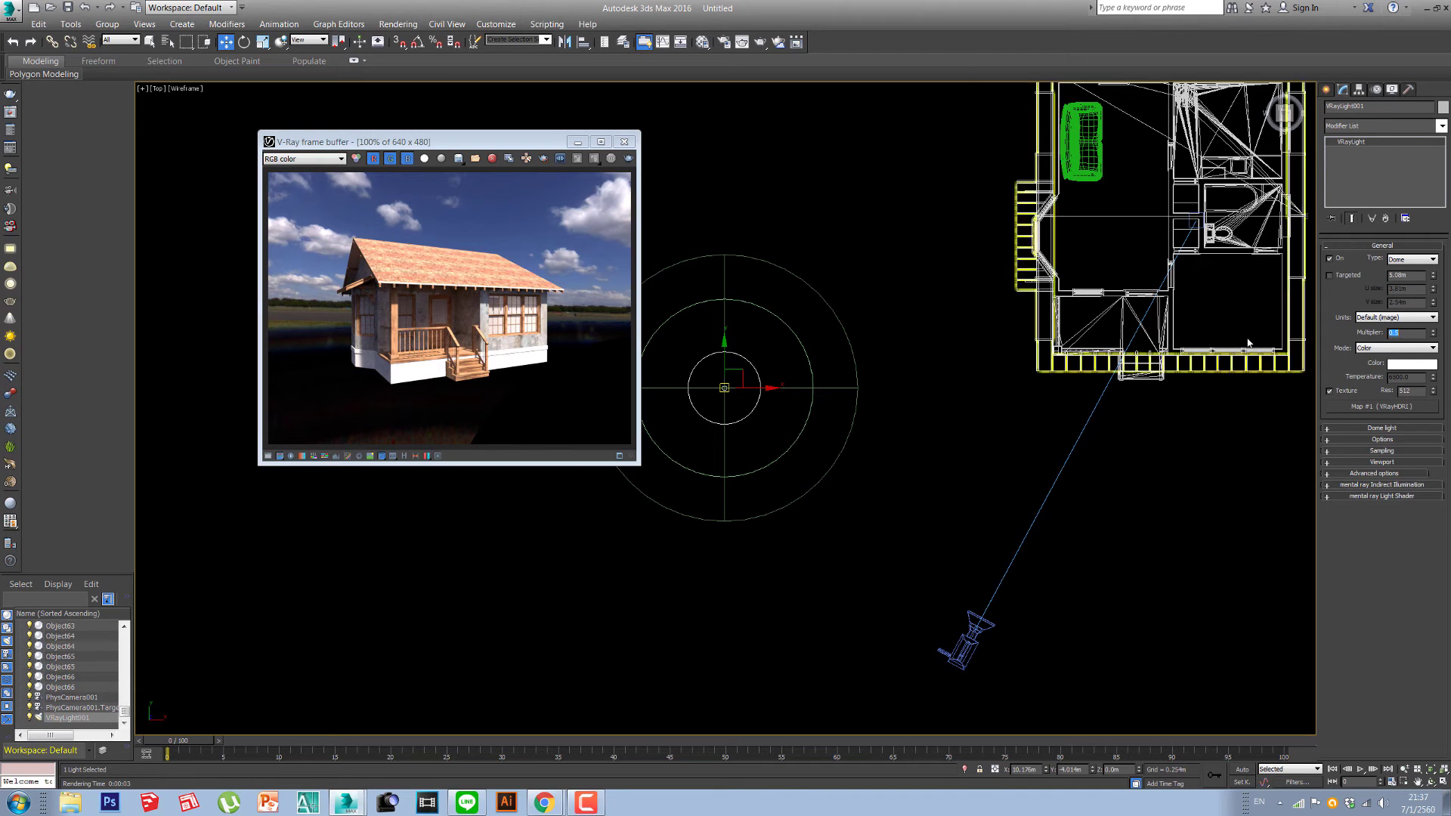
pyautogui.press('Return')
# Step: Return to the camera view, close the old render and start a new test render
pyautogui.press('c')
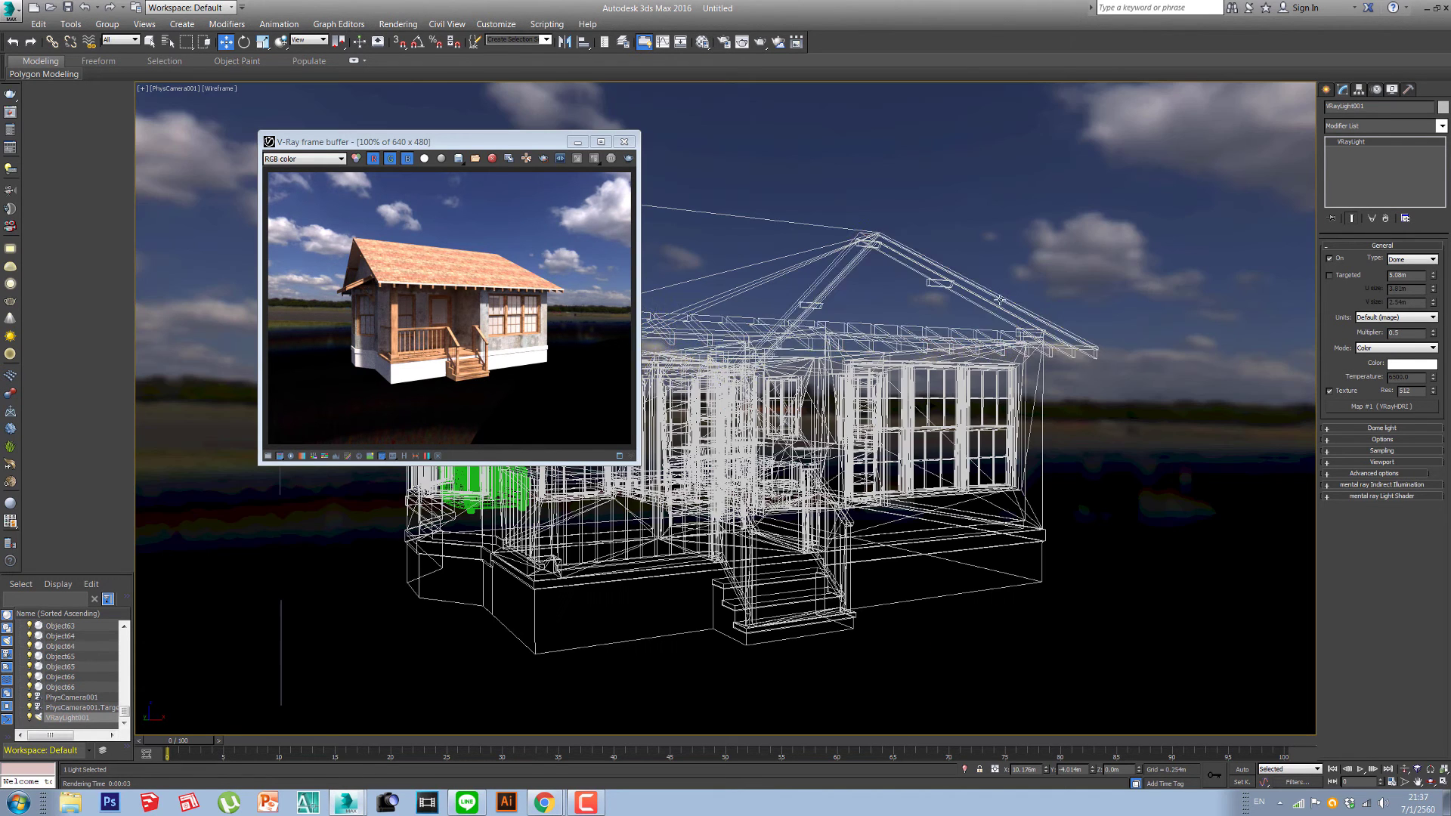
pyautogui.click(624, 142)
pyautogui.hotkey('shift', 'q')
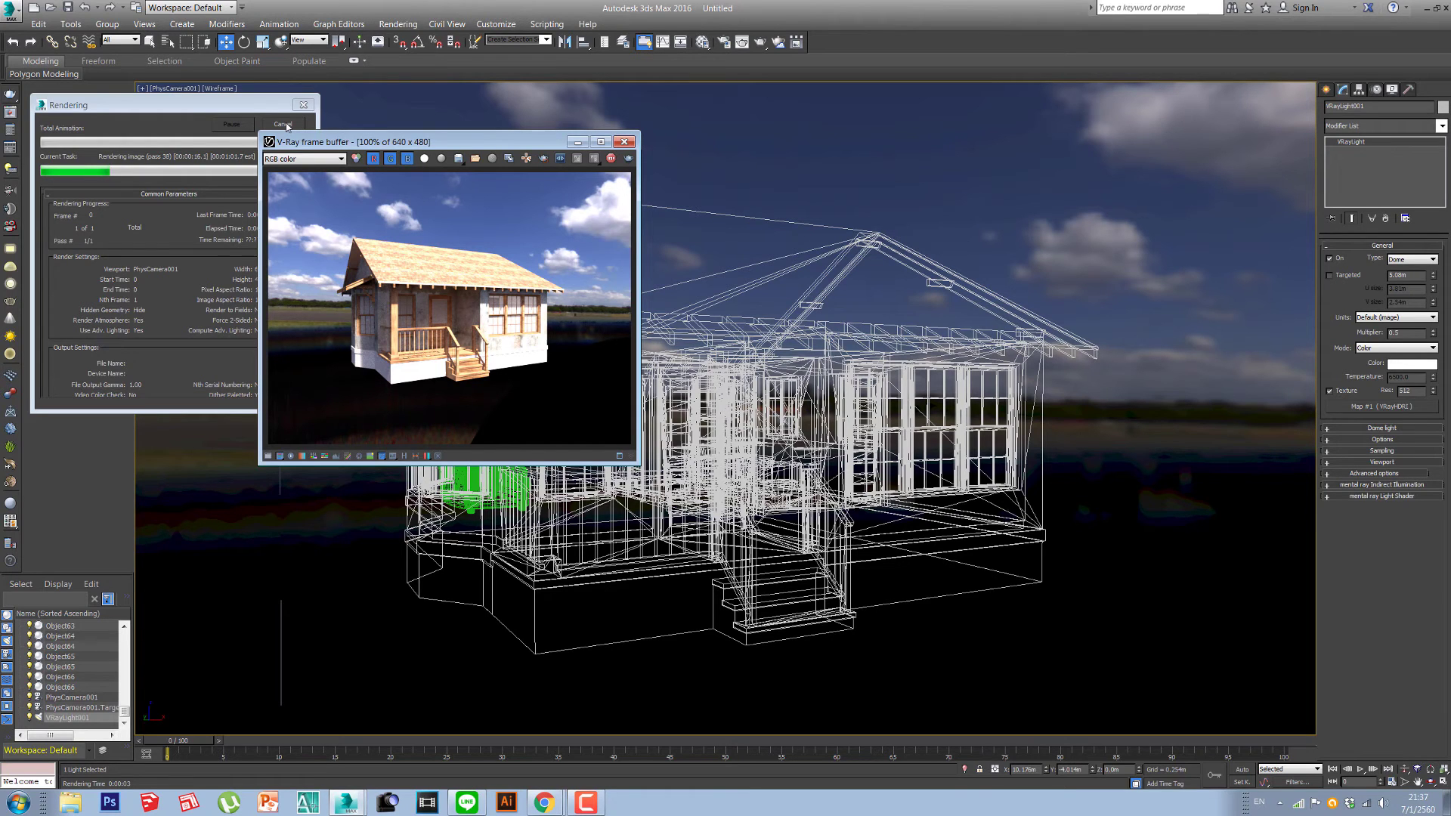
# Step: Stop the render, set the dome light multiplier to 0.4 and render the cottage again
pyautogui.click(284, 124)
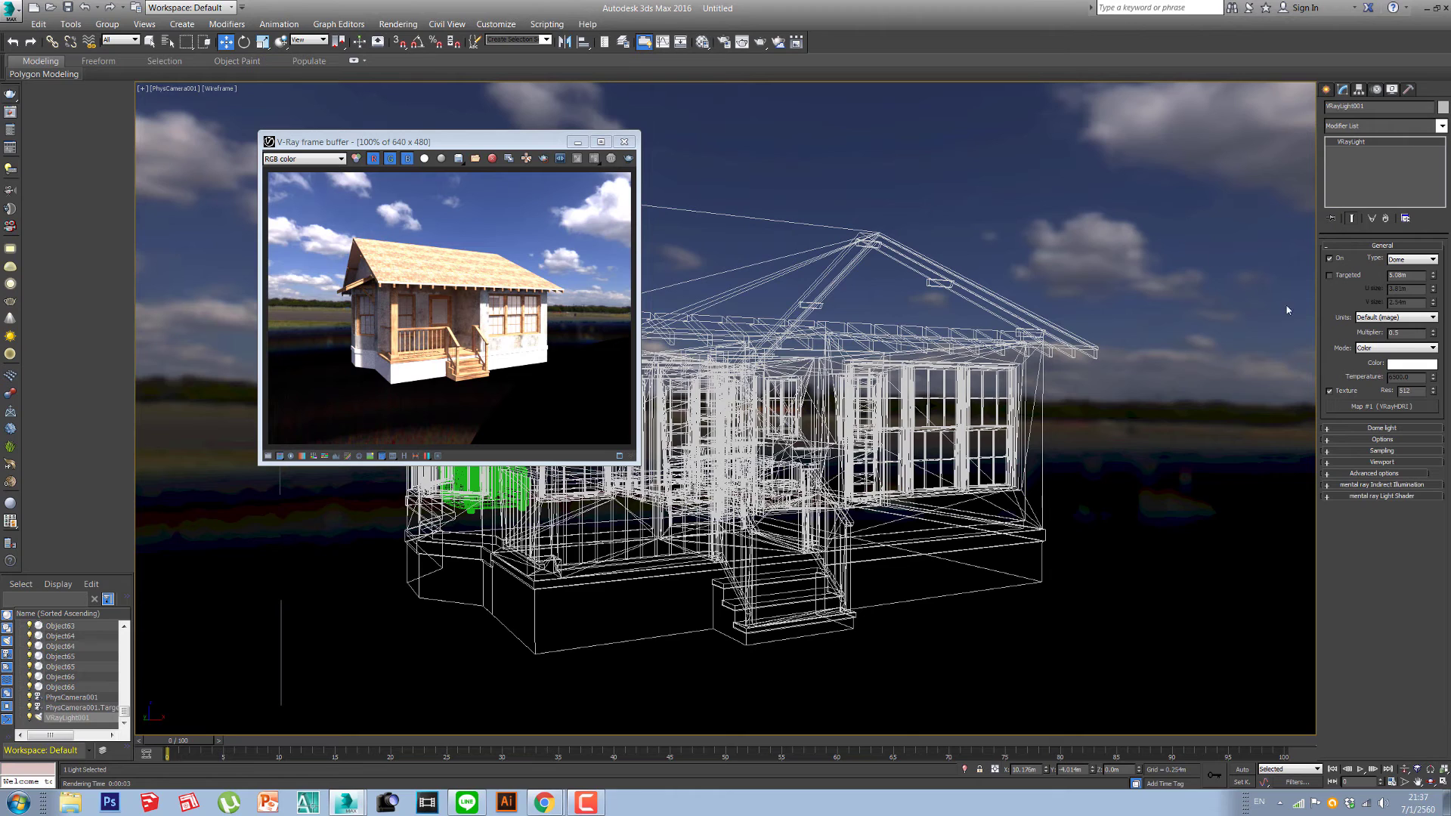
pyautogui.doubleClick(1414, 336)
pyautogui.write('0.4')
pyautogui.press('Return')
pyautogui.click(10, 95)
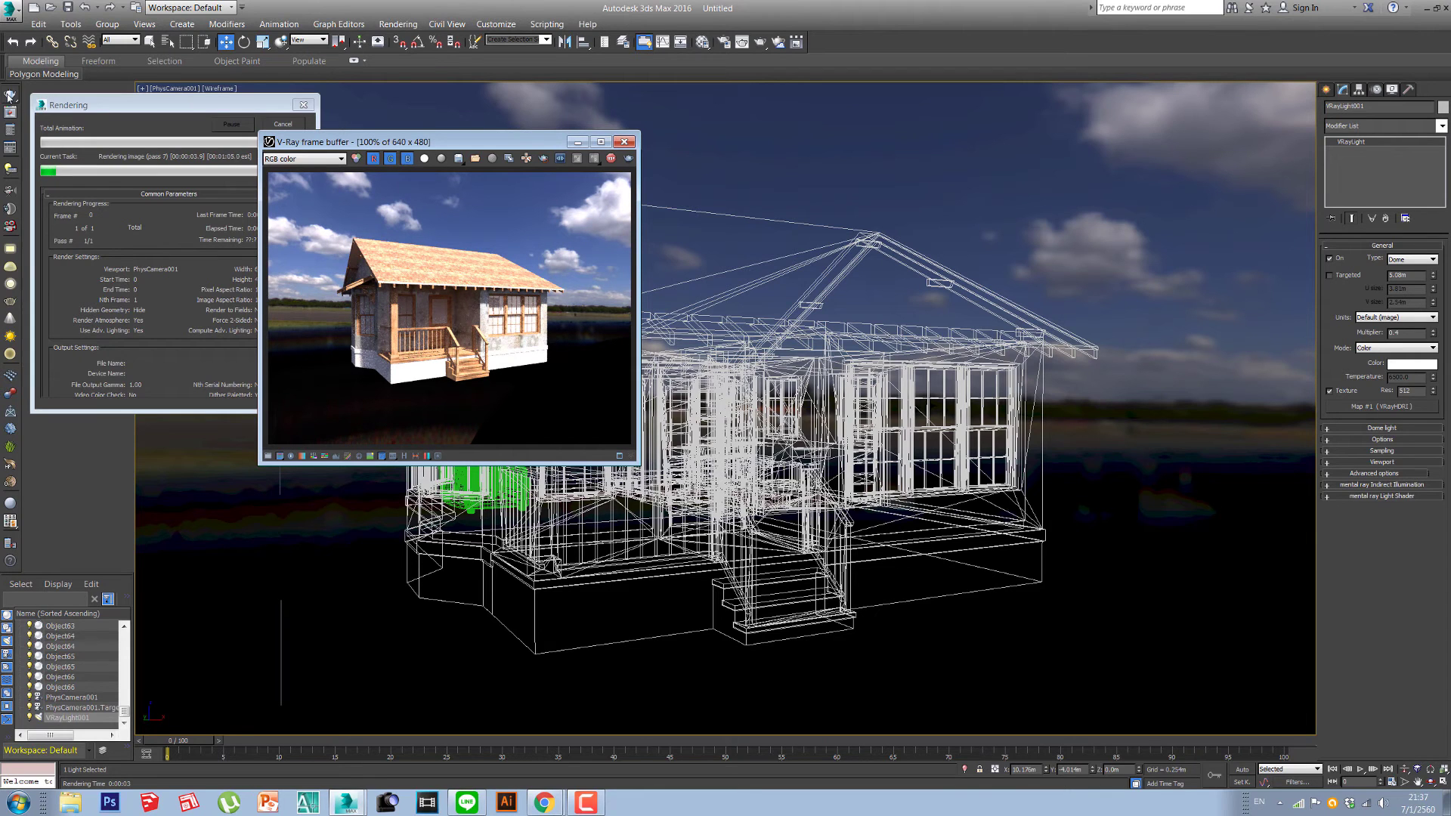
# Step: Stop the render, enlarge the frame buffer and zoom in on the porch, then close it
pyautogui.click(284, 124)
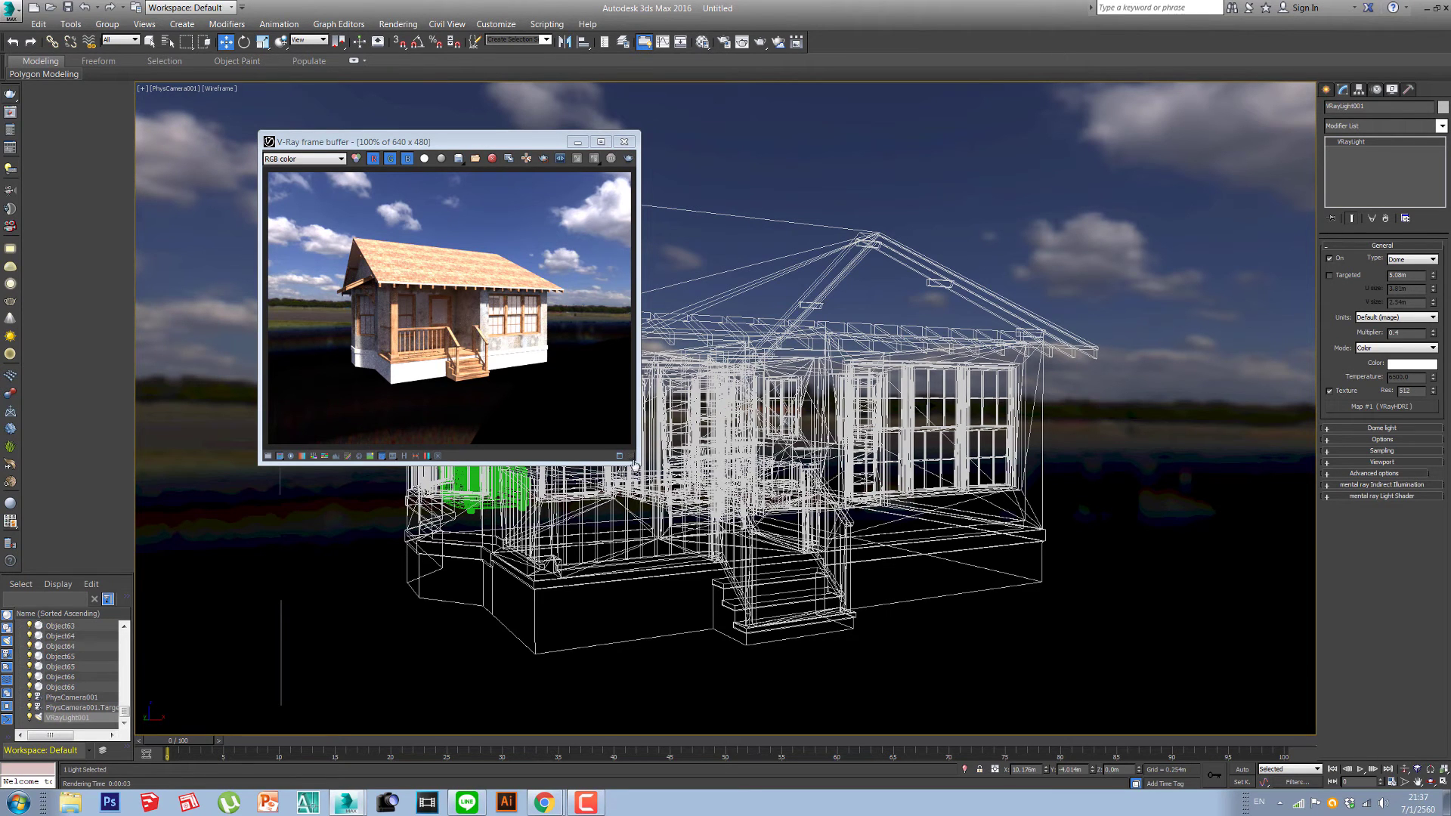
pyautogui.moveTo(636, 462); pyautogui.dragTo(911, 624)
pyautogui.scroll(2, 640, 416)
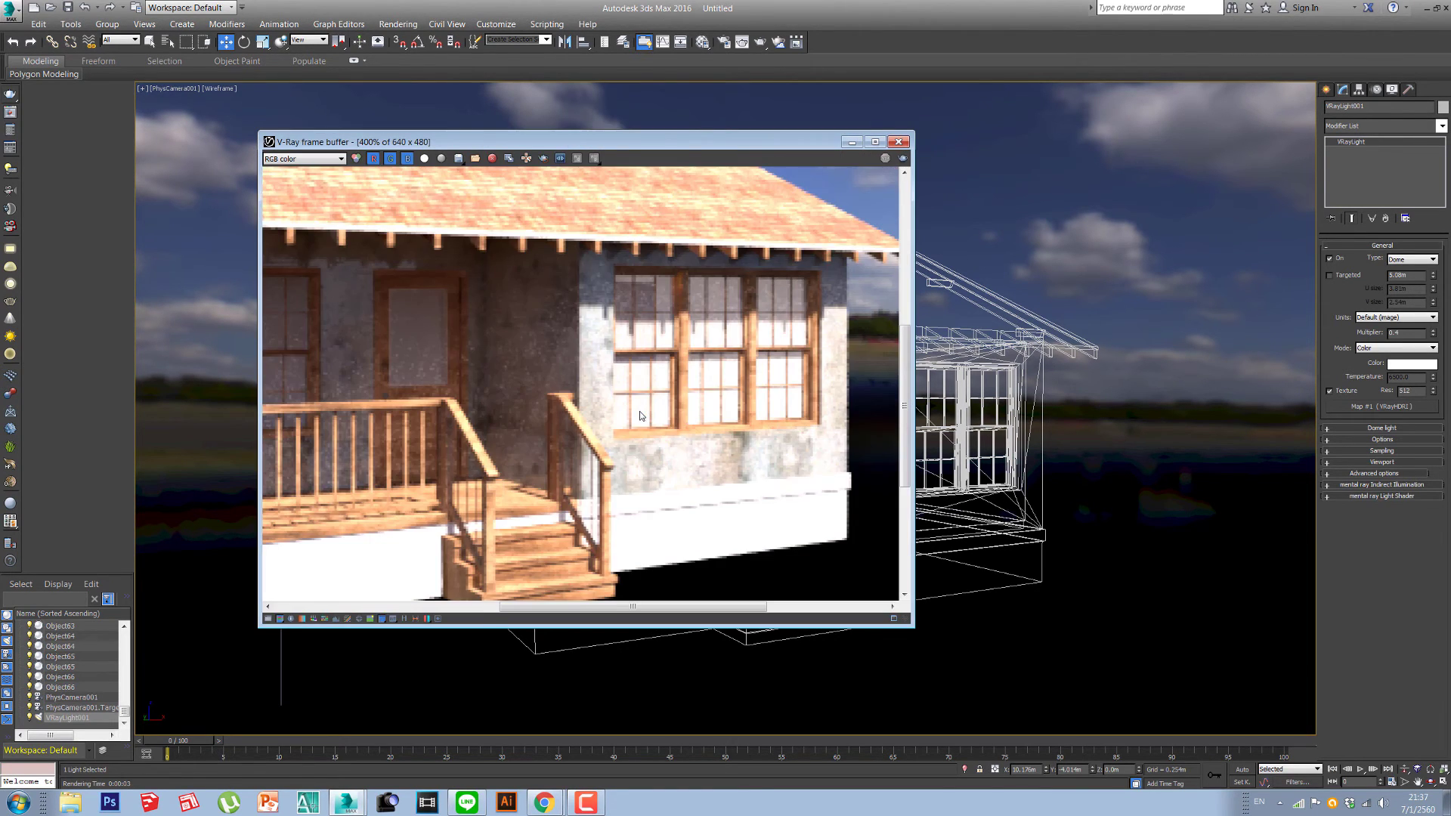
pyautogui.scroll(-2, 639, 415)
pyautogui.scroll(2, 578, 384)
pyautogui.scroll(-2, 578, 385)
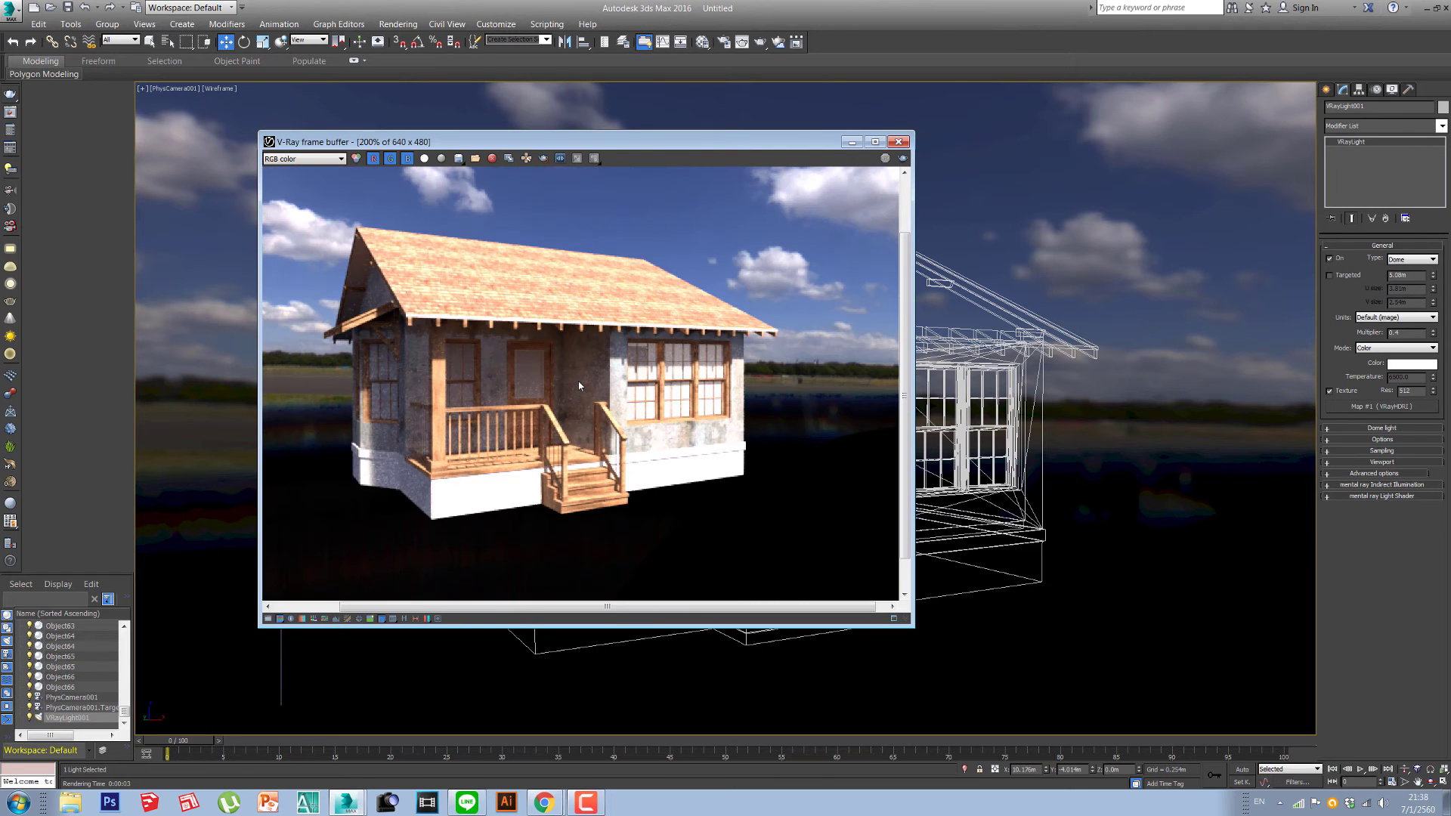
pyautogui.click(899, 143)
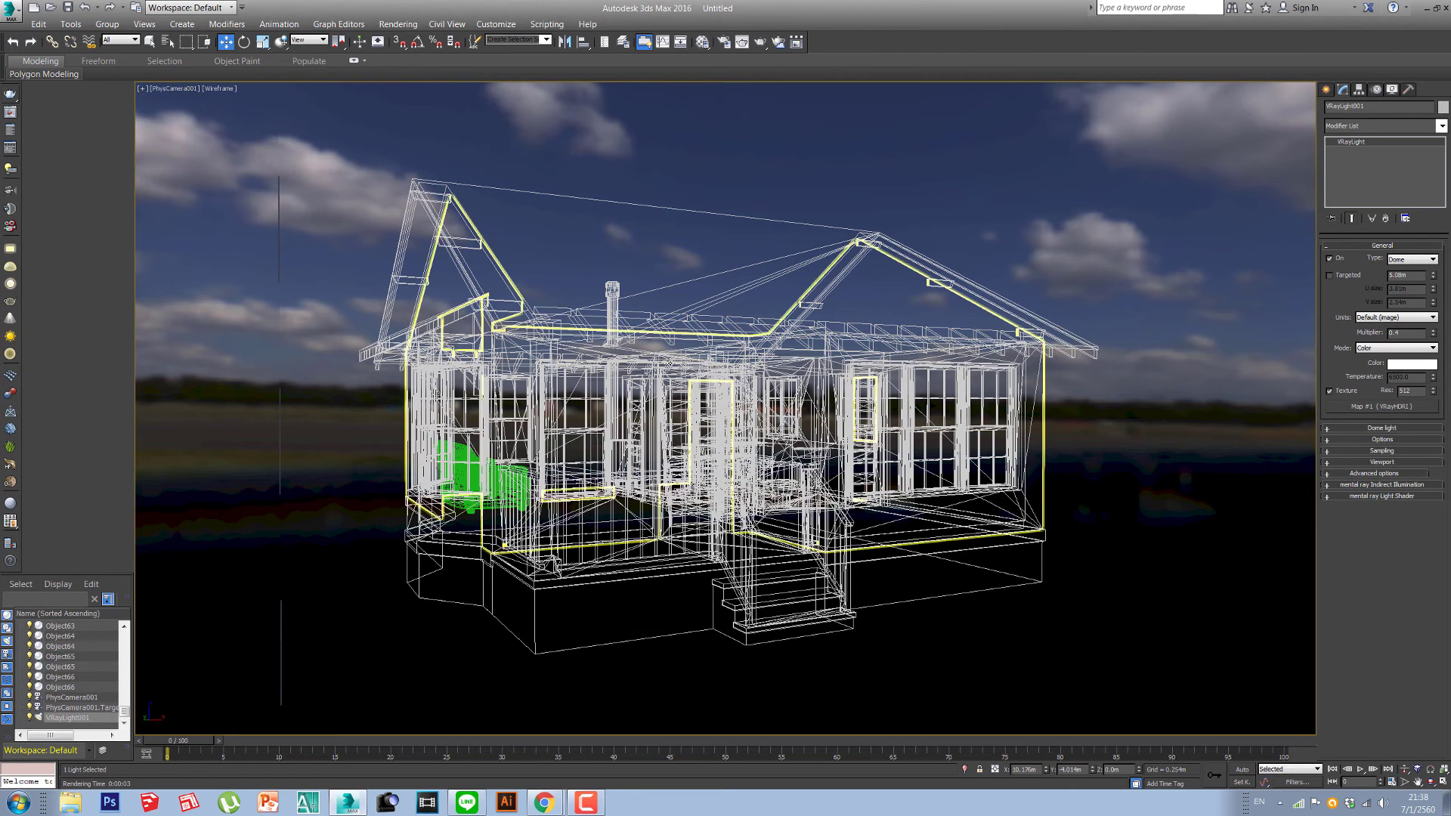
# Step: Open File Explorer on Local Disk (F:) and browse the architect work maps folders
pyautogui.press('t')
pyautogui.press('z')
pyautogui.scroll(-5, 670, 361)
pyautogui.scroll(-4, 750, 377)
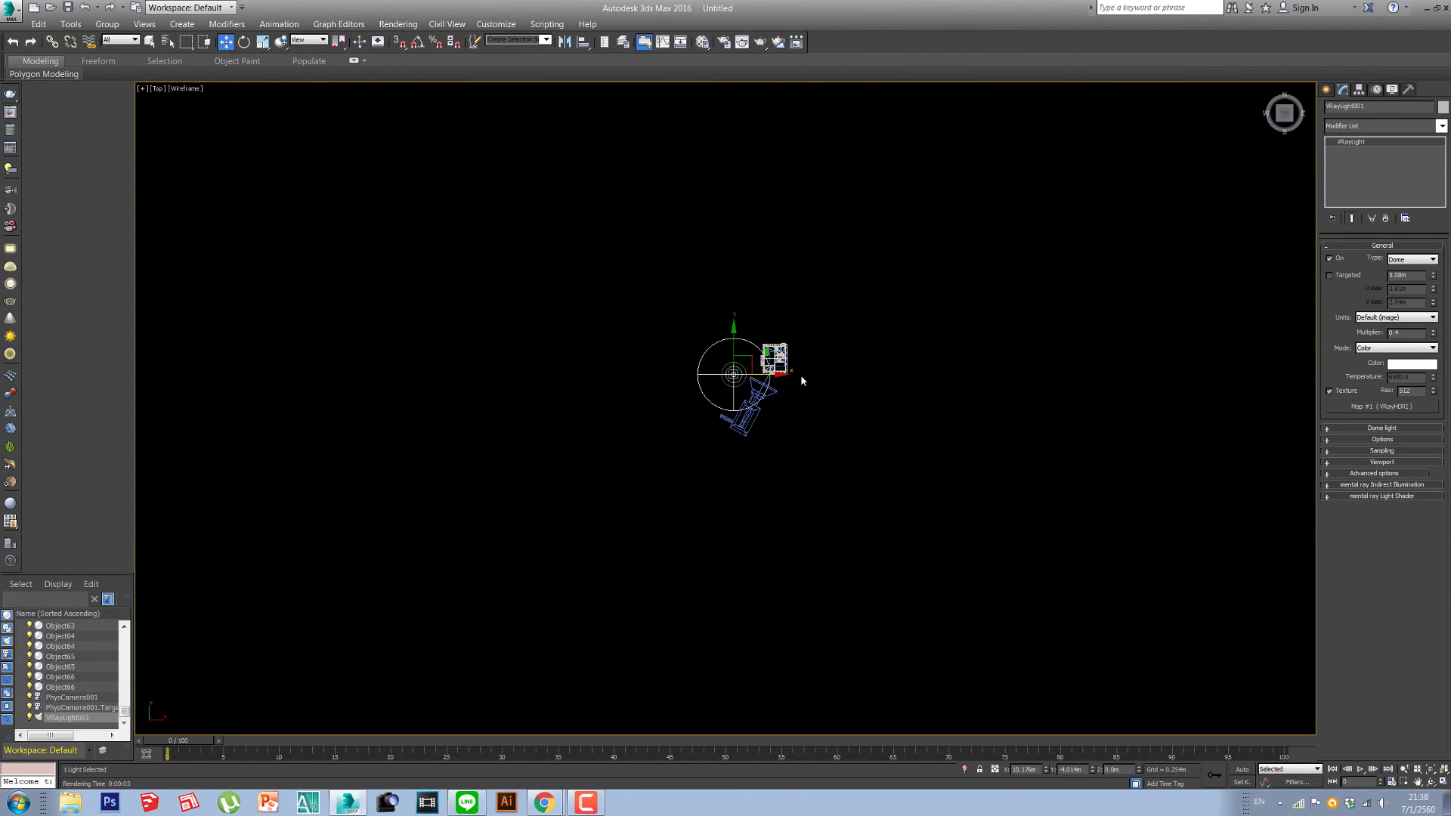
pyautogui.scroll(5, 792, 390)
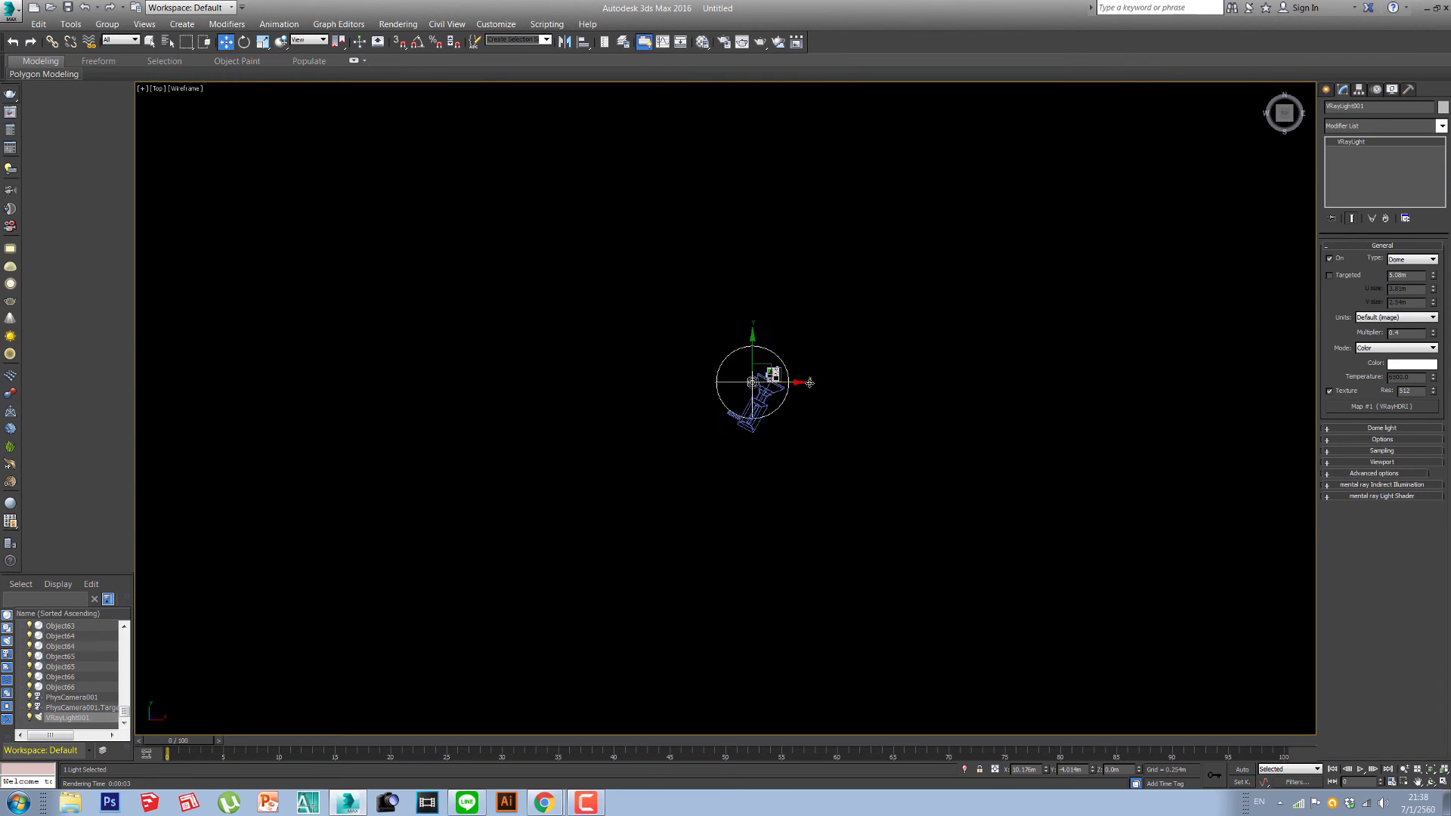
pyautogui.scroll(5, 709, 386)
pyautogui.click(70, 803)
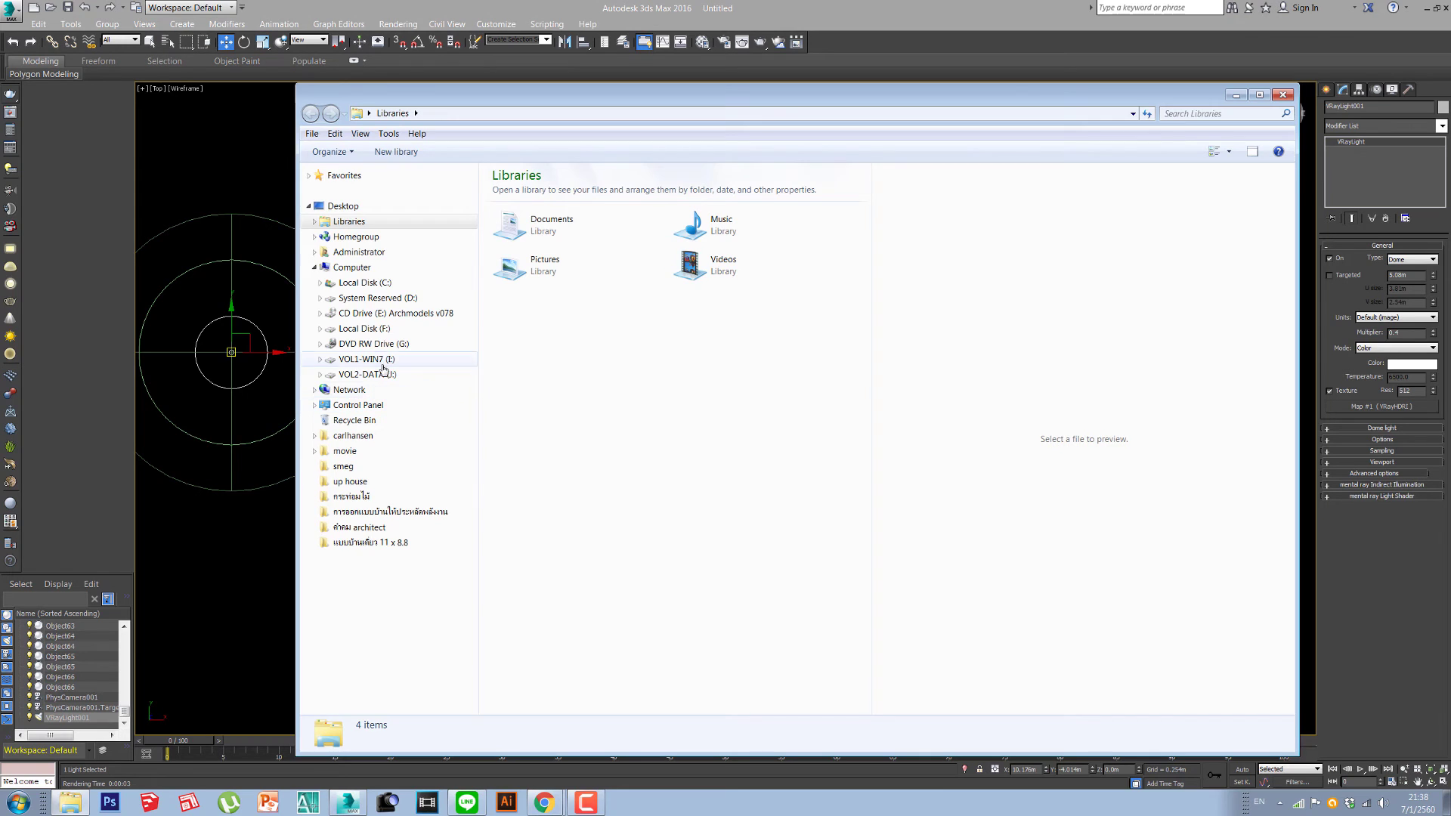
pyautogui.click(370, 329)
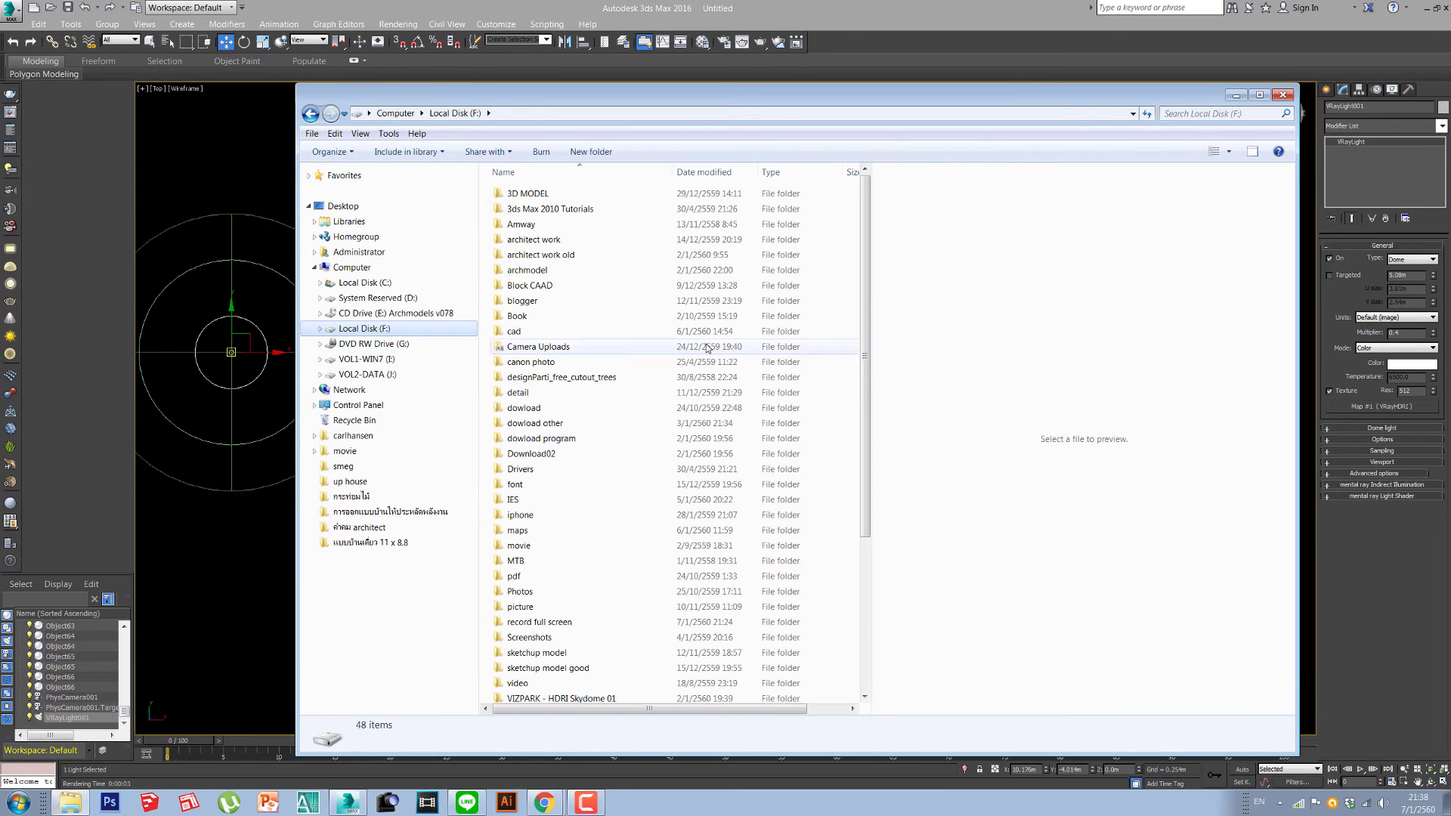
pyautogui.click(544, 244)
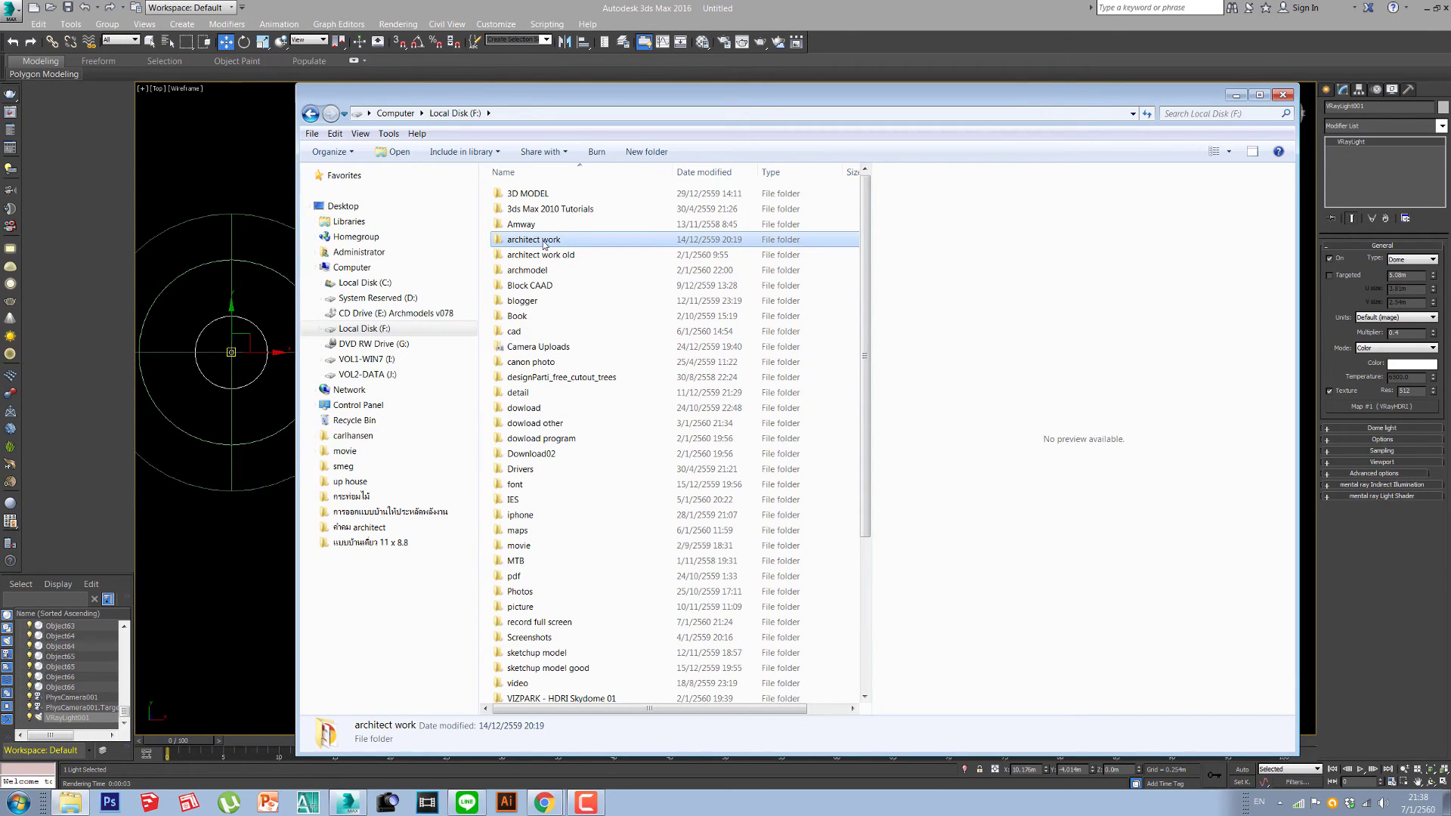
pyautogui.doubleClick(525, 532)
pyautogui.doubleClick(573, 194)
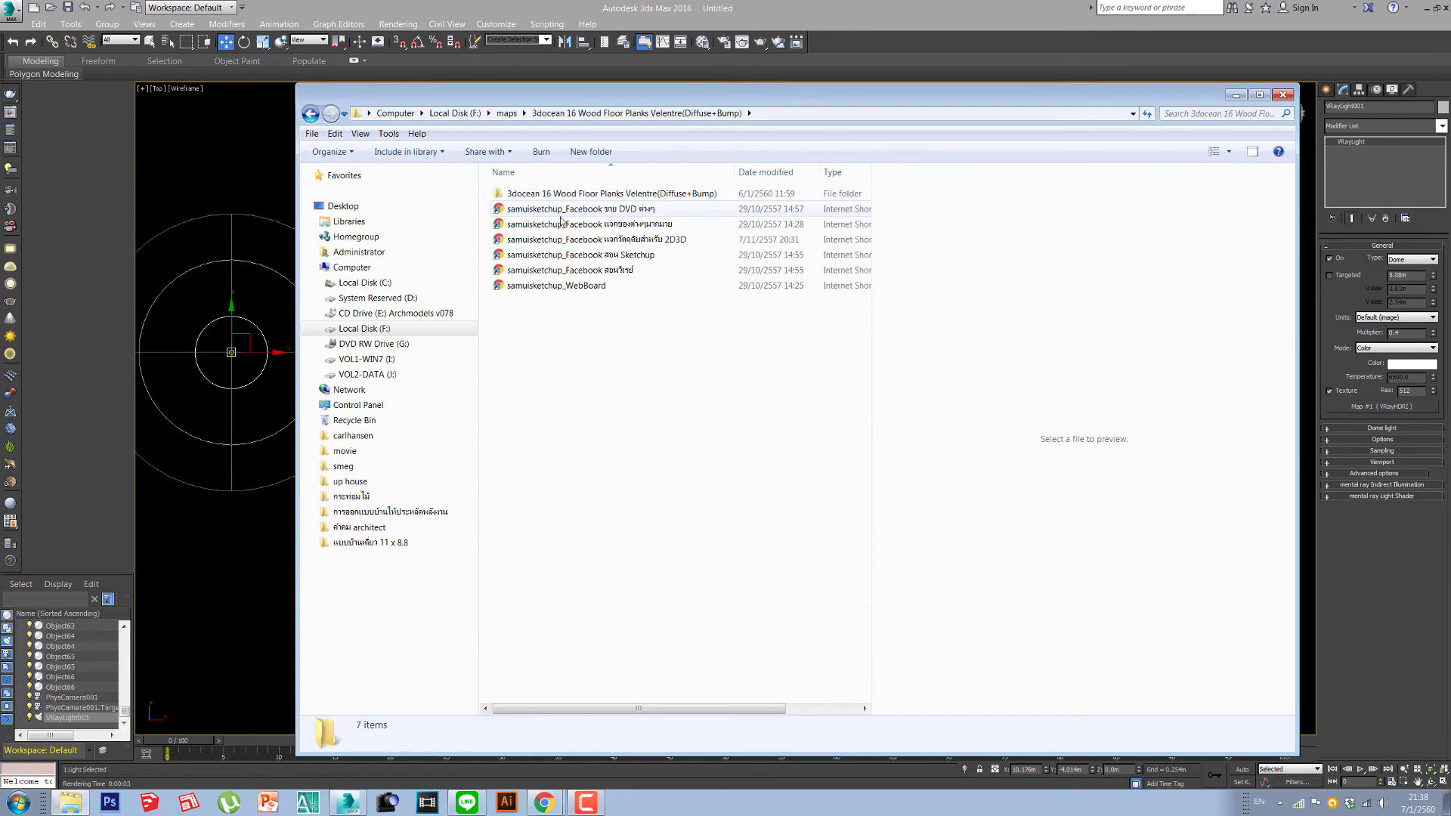
pyautogui.doubleClick(572, 195)
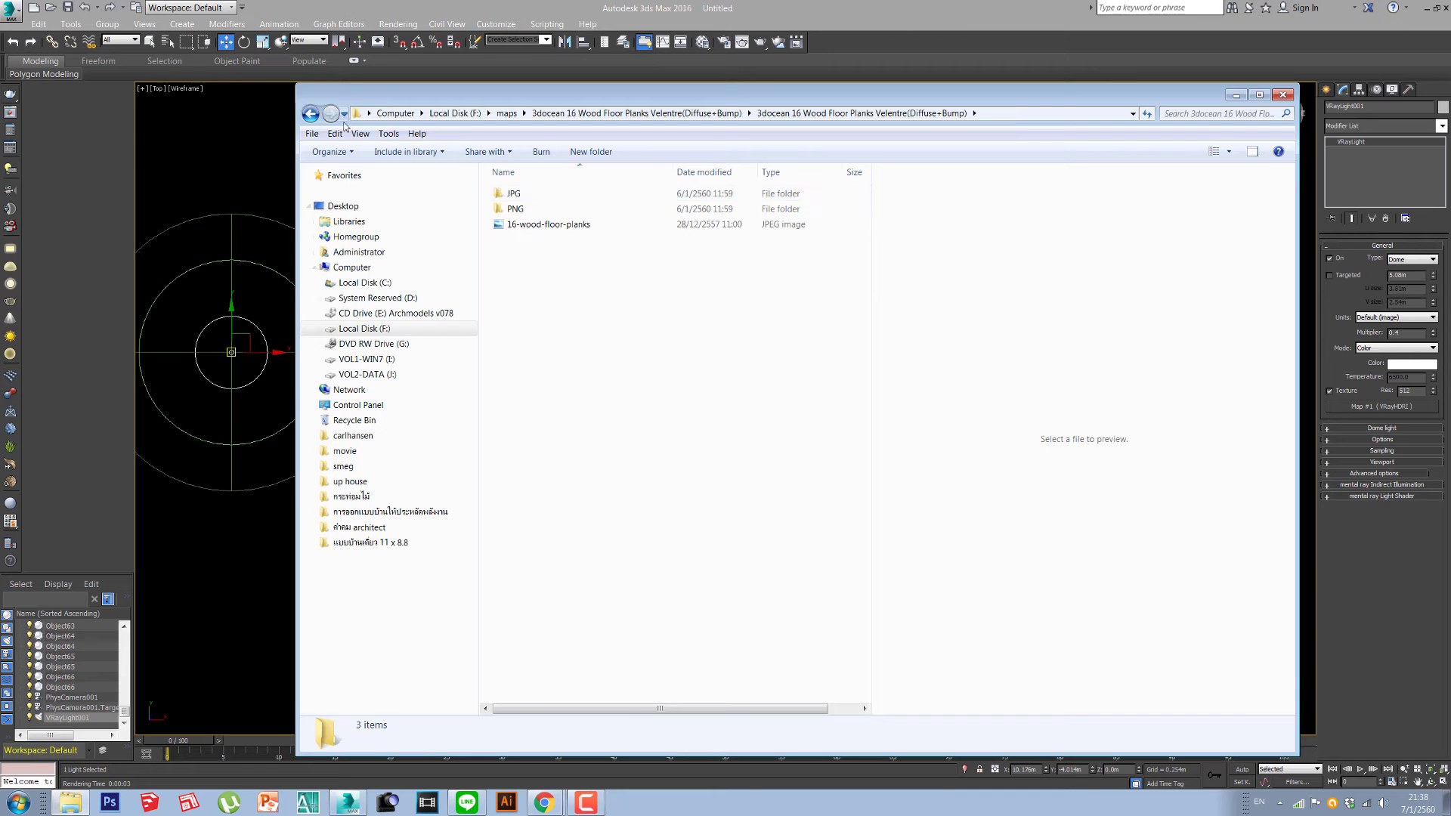
pyautogui.doubleClick(309, 112)
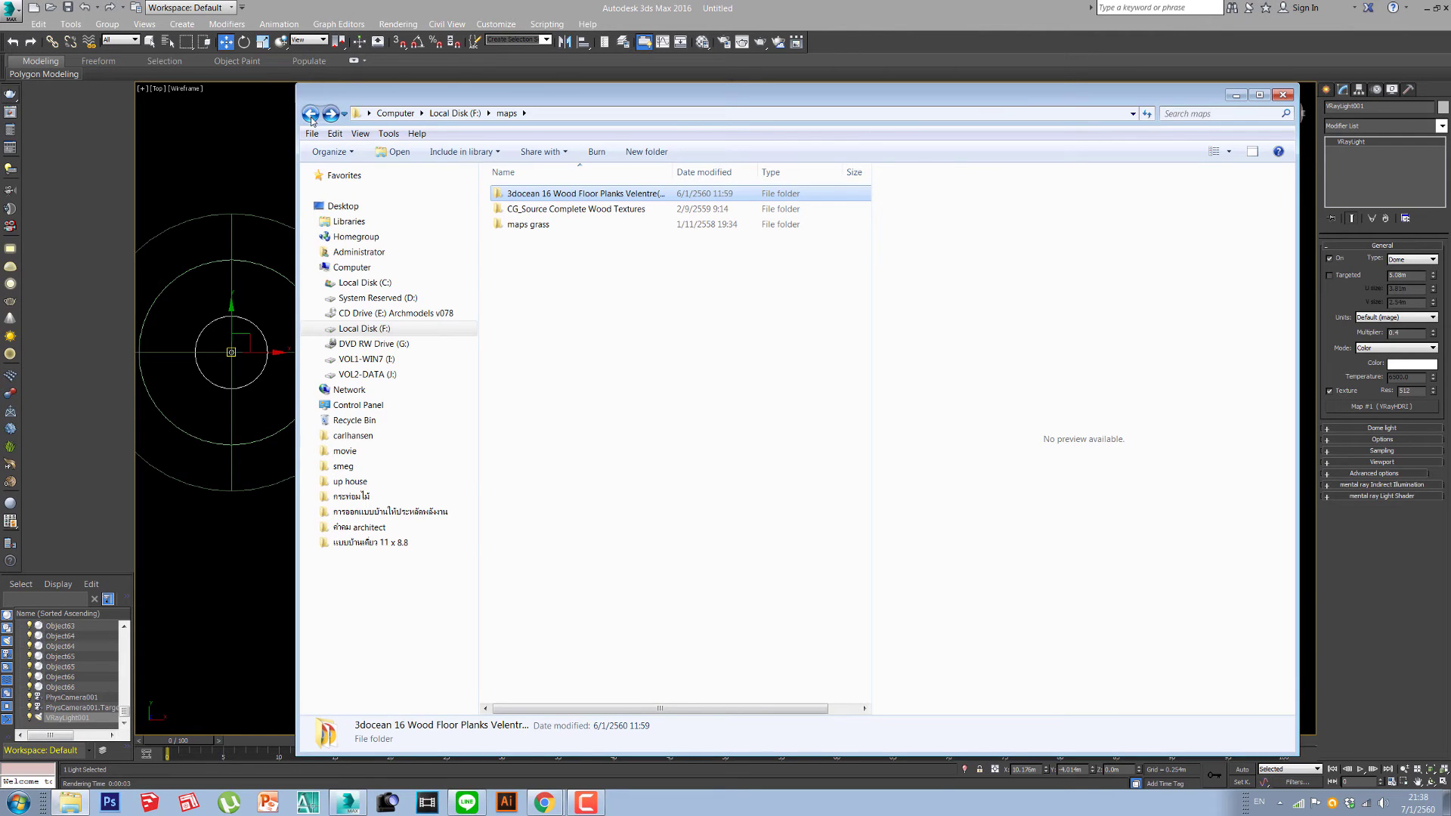
pyautogui.click(310, 114)
# Step: Navigate to vray > MAP LIBRARY_2013 > format folder and select the MAP LIBRARY_2013 scene file
pyautogui.scroll(-1, 631, 582)
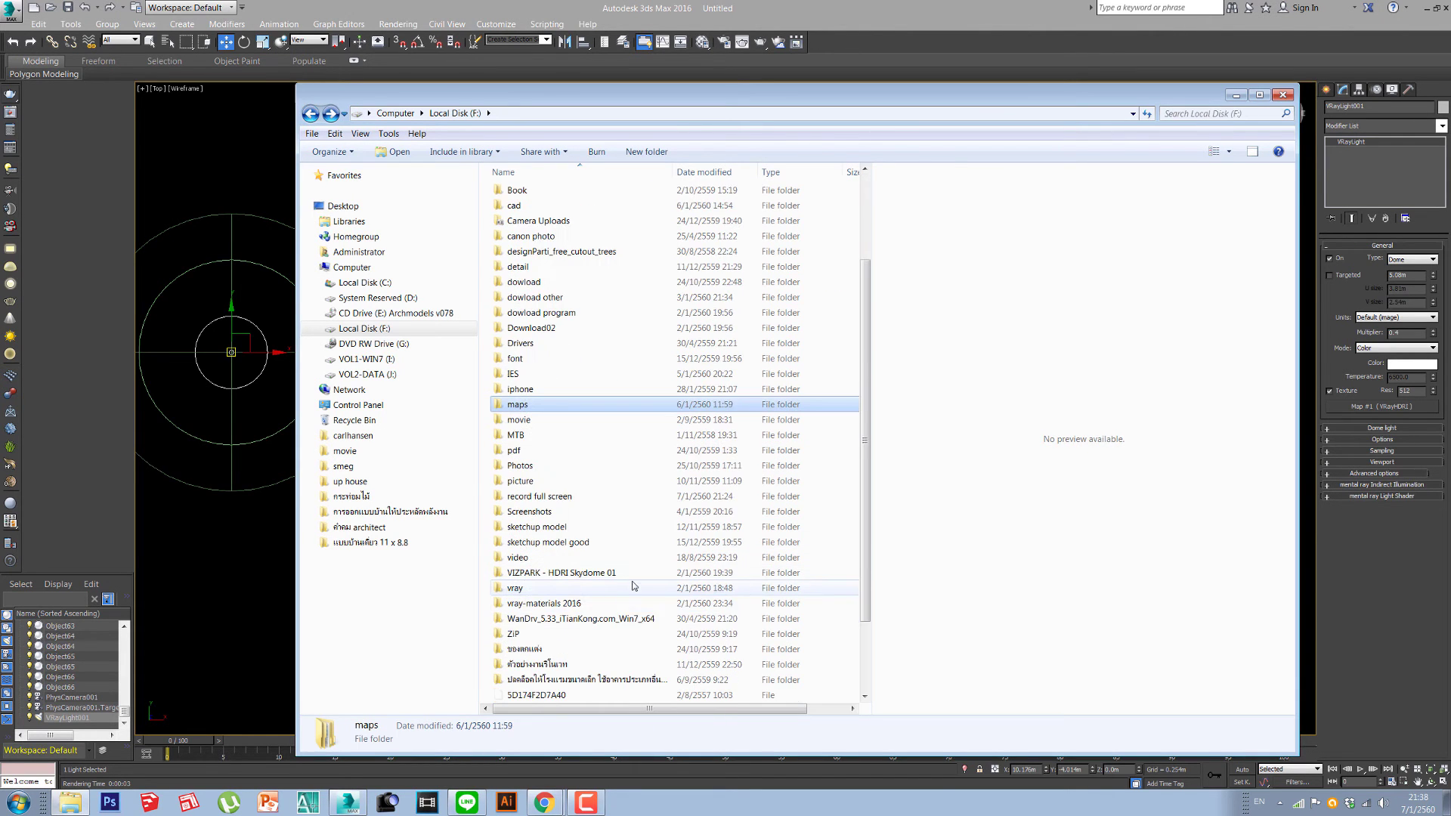
pyautogui.doubleClick(543, 603)
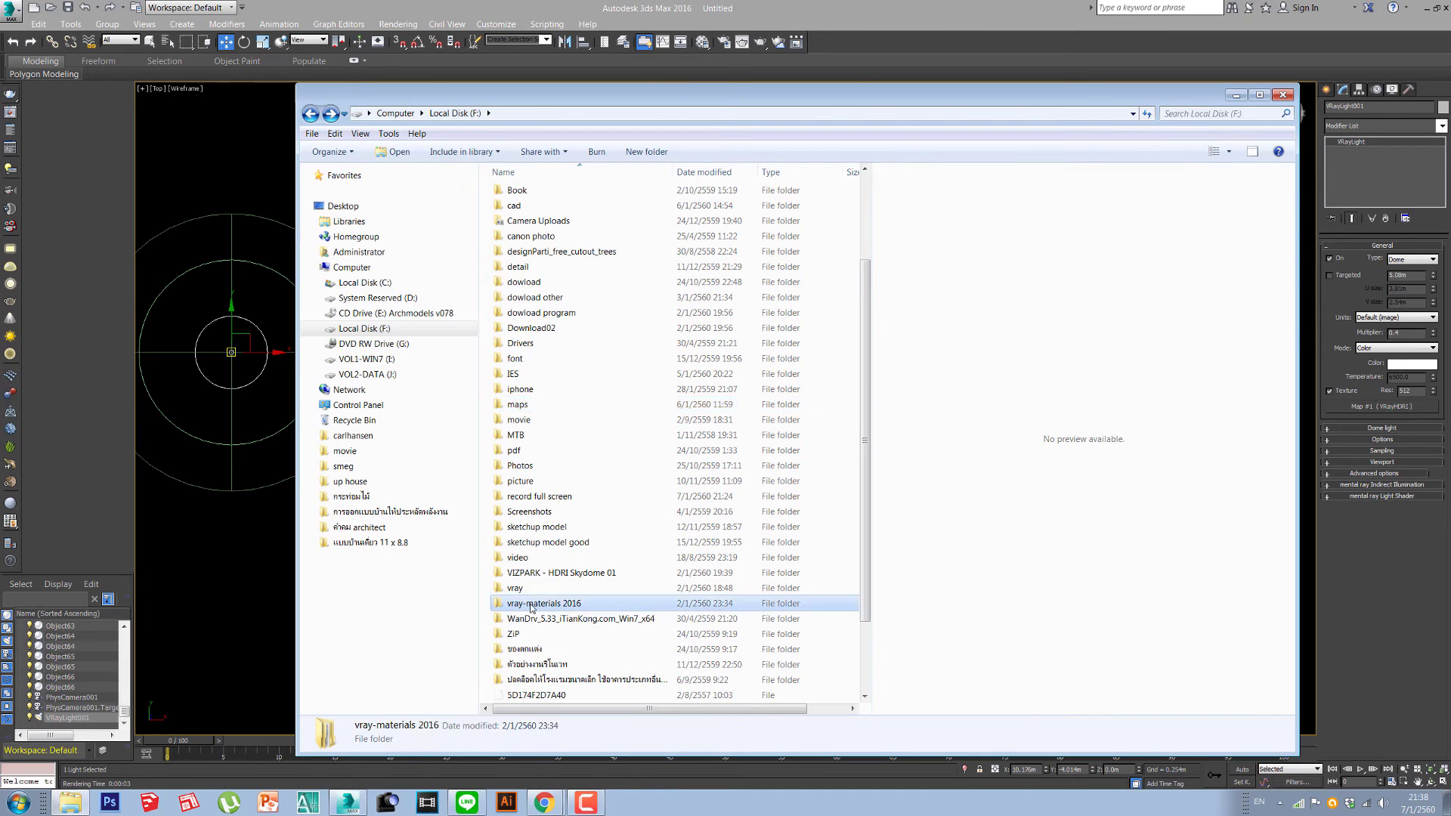
pyautogui.click(311, 115)
pyautogui.doubleClick(559, 690)
pyautogui.doubleClick(566, 196)
pyautogui.doubleClick(583, 195)
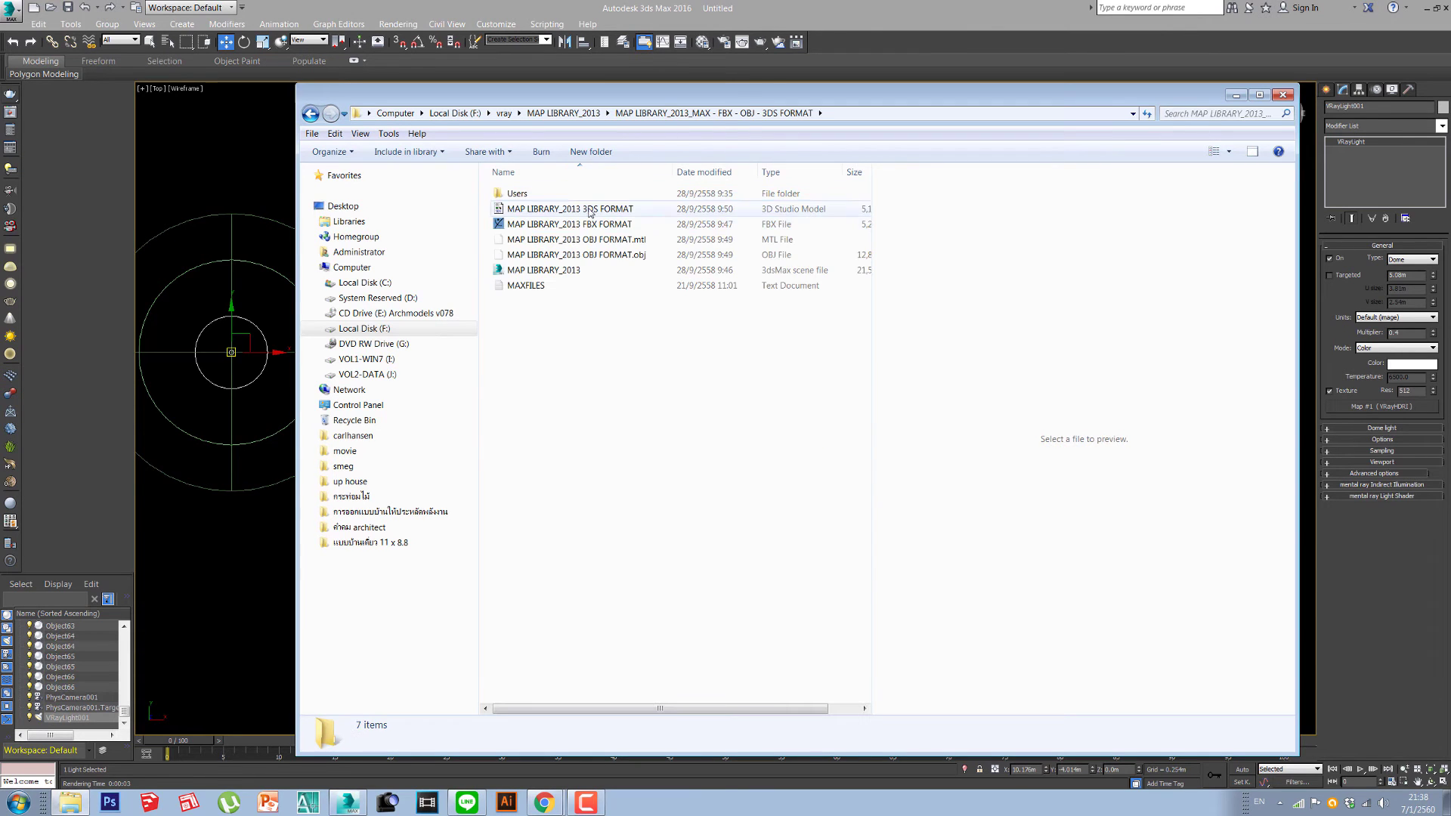
pyautogui.click(527, 272)
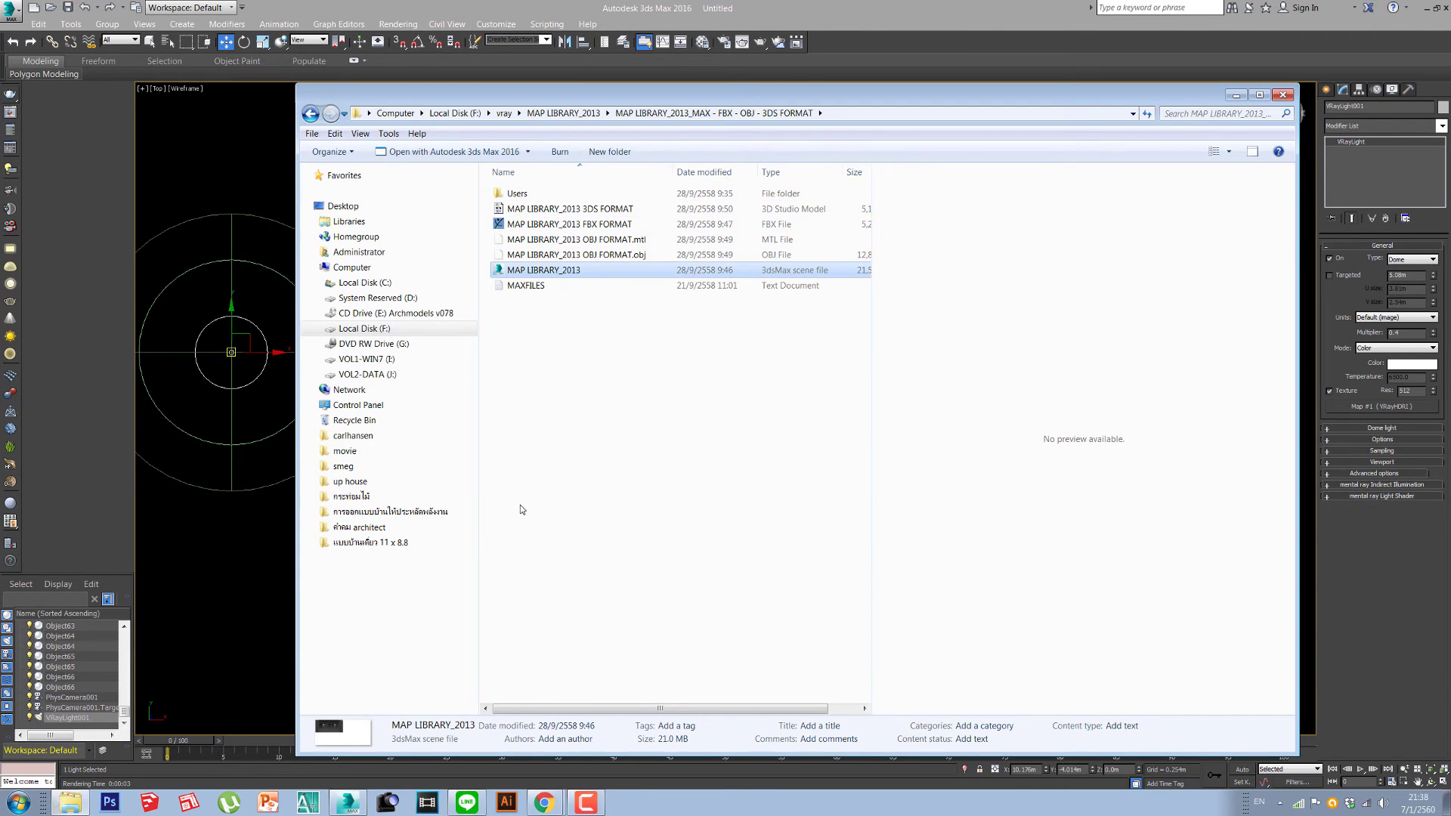
# Step: Reposition and reshade the 3ds Max Top view, then bring Explorer back to the front
pyautogui.click(234, 584)
pyautogui.scroll(-5, 627, 515)
pyautogui.moveTo(656, 512); pyautogui.dragTo(574, 457, button='middle')
pyautogui.press('F3')
pyautogui.moveTo(660, 520); pyautogui.dragTo(669, 499, button='middle')
pyautogui.click(70, 803)
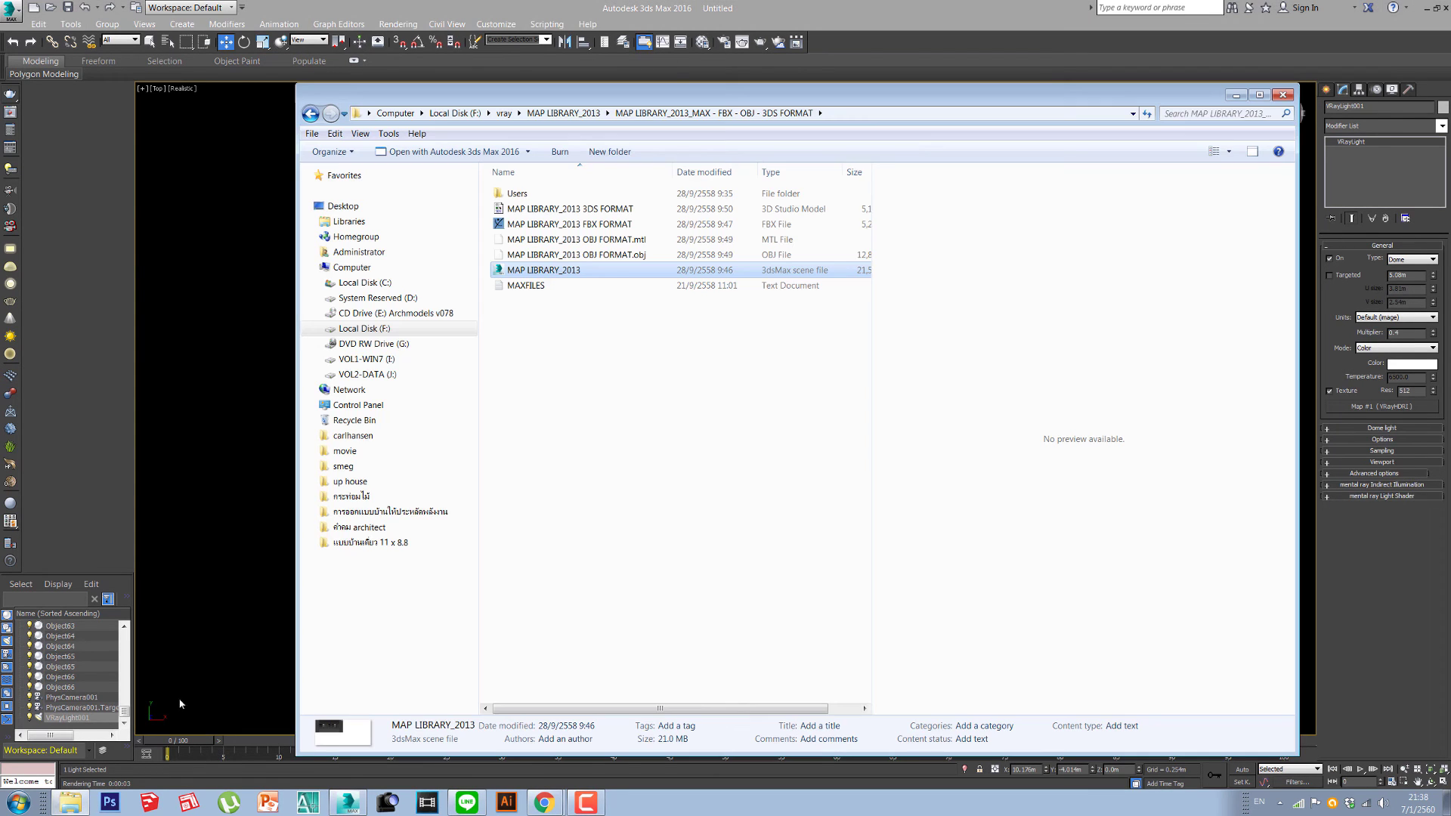
# Step: Drag the MAP LIBRARY_2013 file into the viewport and merge its objects into the cottage scene
pyautogui.moveTo(680, 95); pyautogui.dragTo(1121, 116)
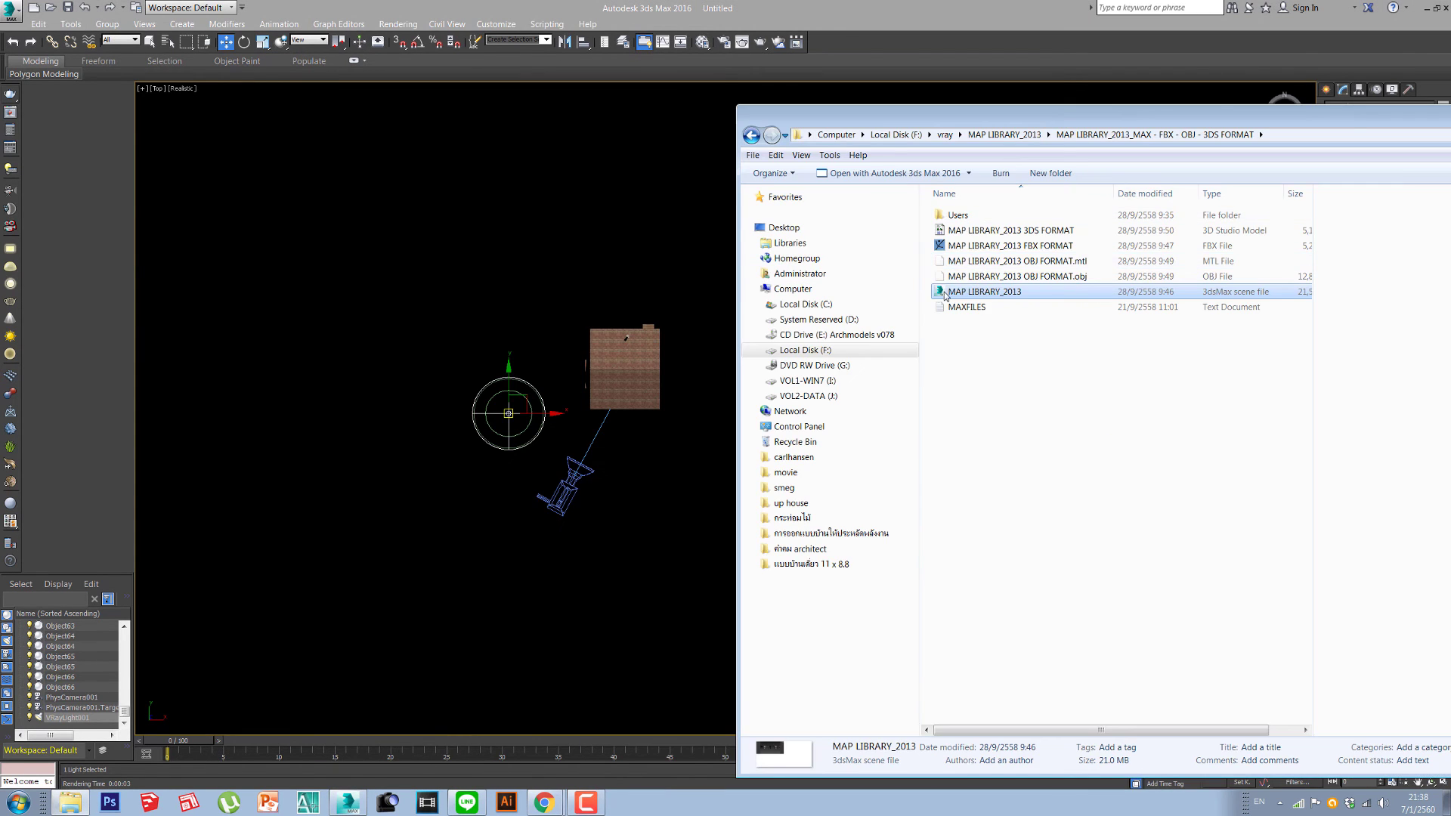
pyautogui.moveTo(942, 296); pyautogui.dragTo(618, 604)
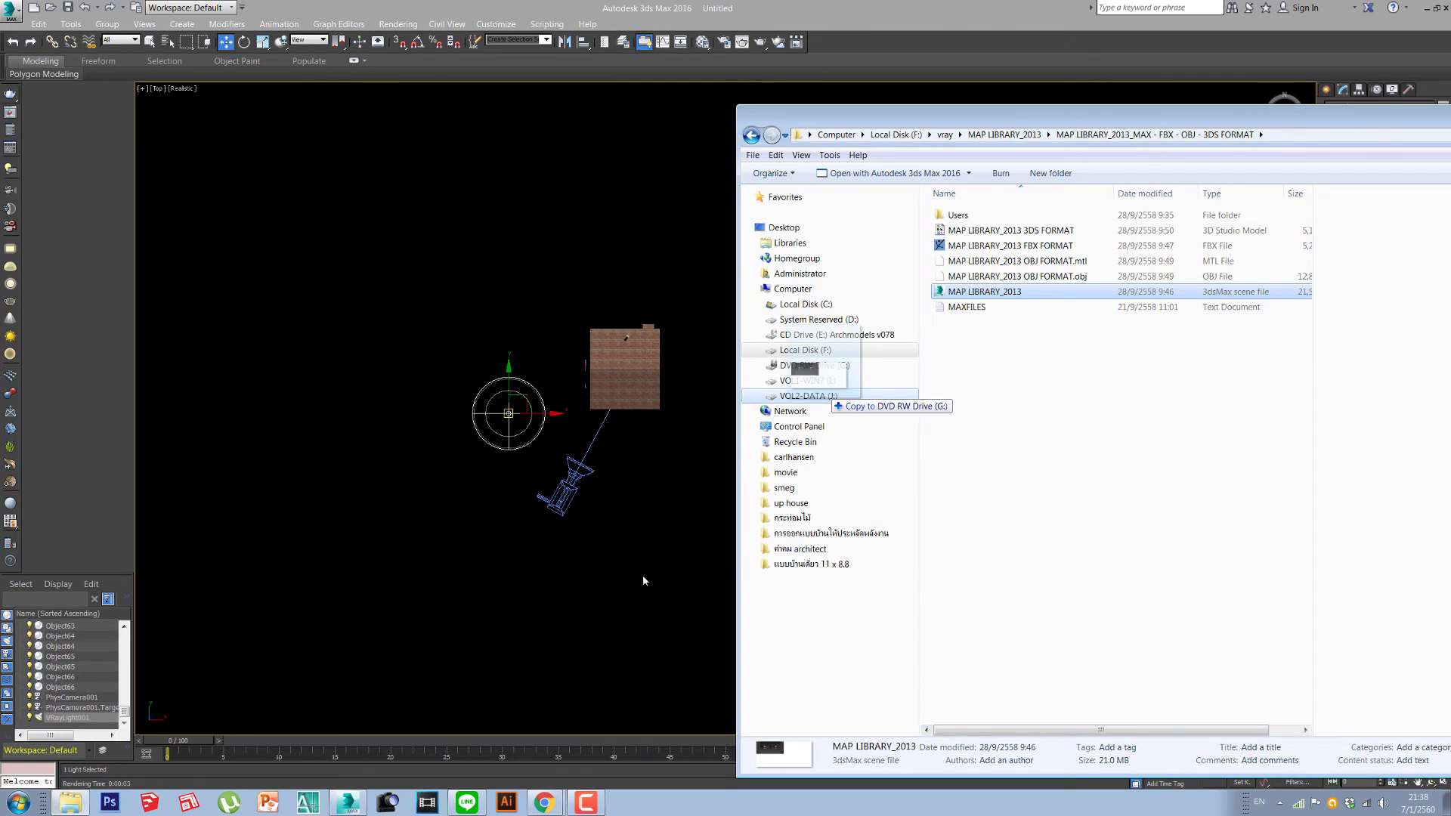
pyautogui.moveTo(657, 560); pyautogui.dragTo(650, 555)
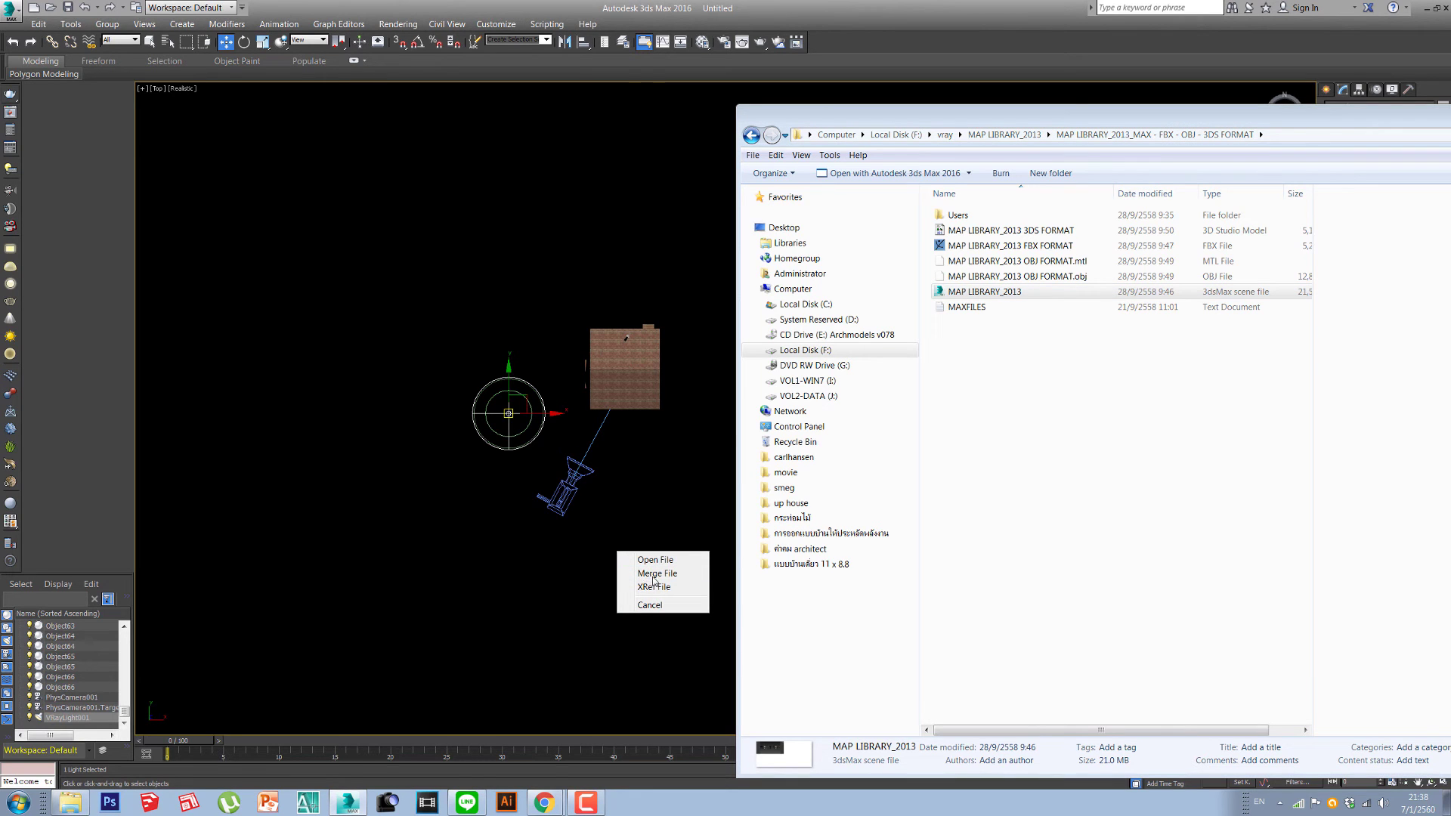
pyautogui.click(651, 573)
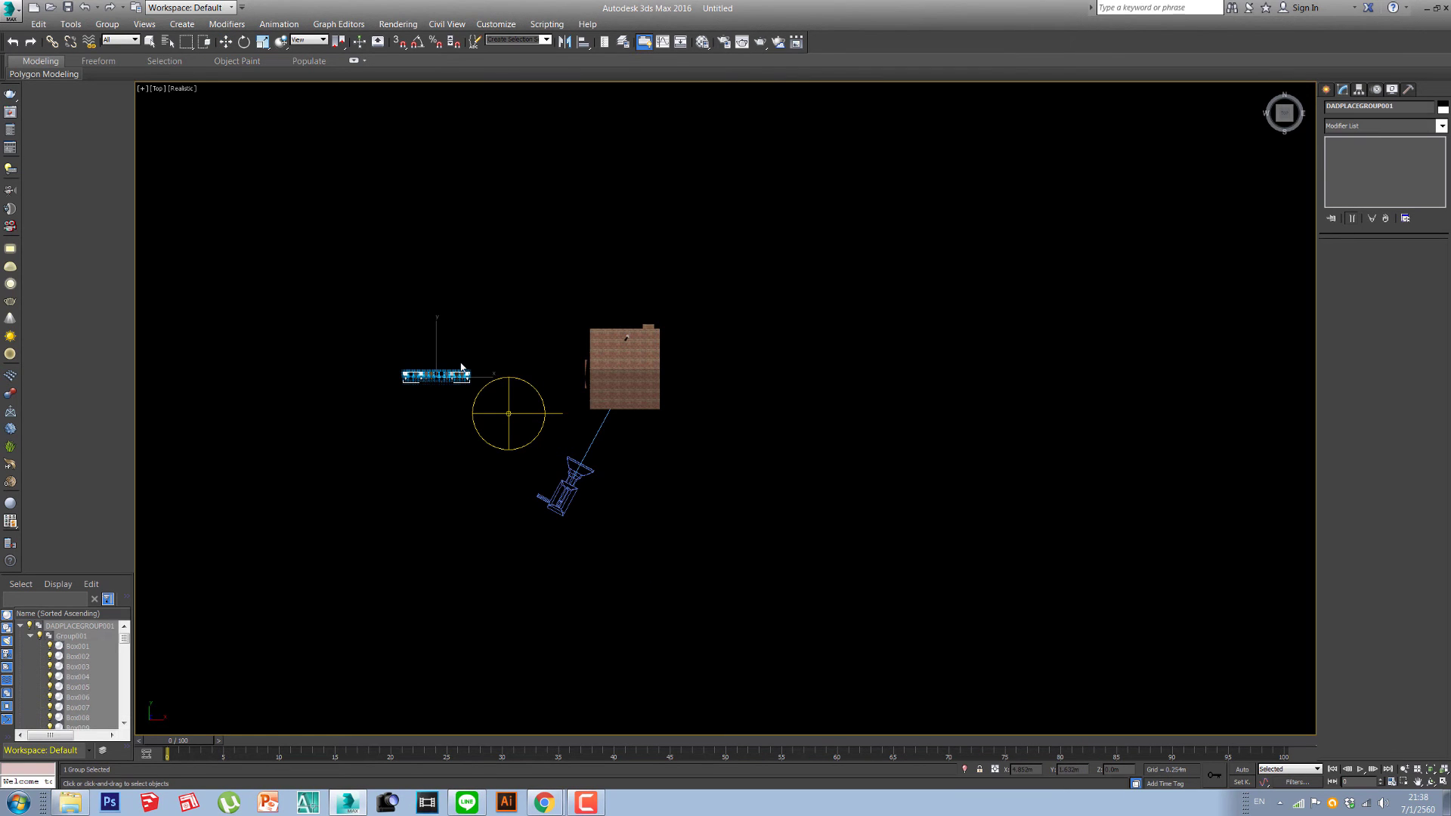
# Step: Move the merged library group away from the house, isolate it and show it in Realistic shading
pyautogui.press('w')
pyautogui.moveTo(461, 367); pyautogui.dragTo(682, 468)
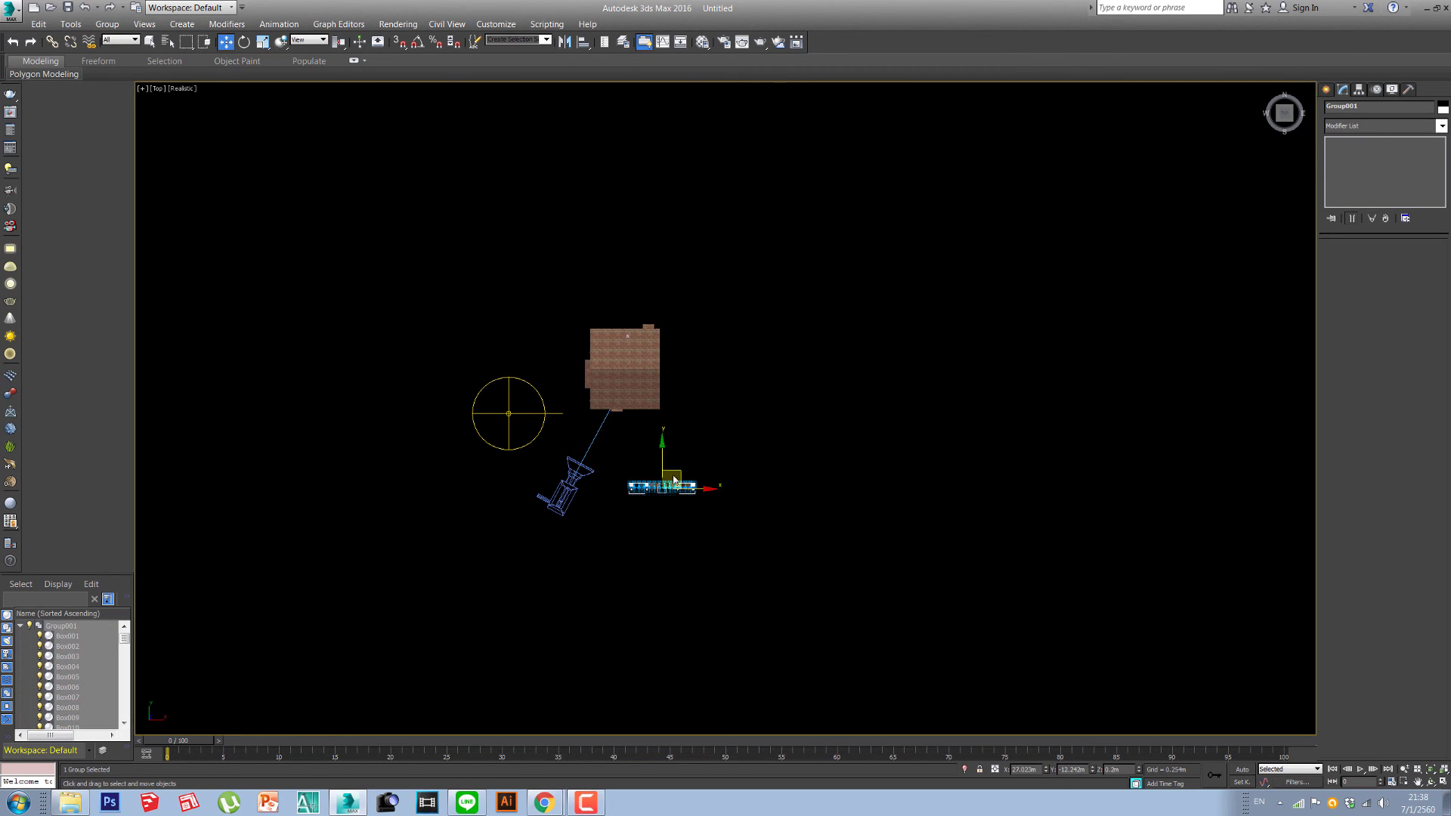
pyautogui.scroll(8, 676, 496)
pyautogui.scroll(3, 676, 496)
pyautogui.press('F3')
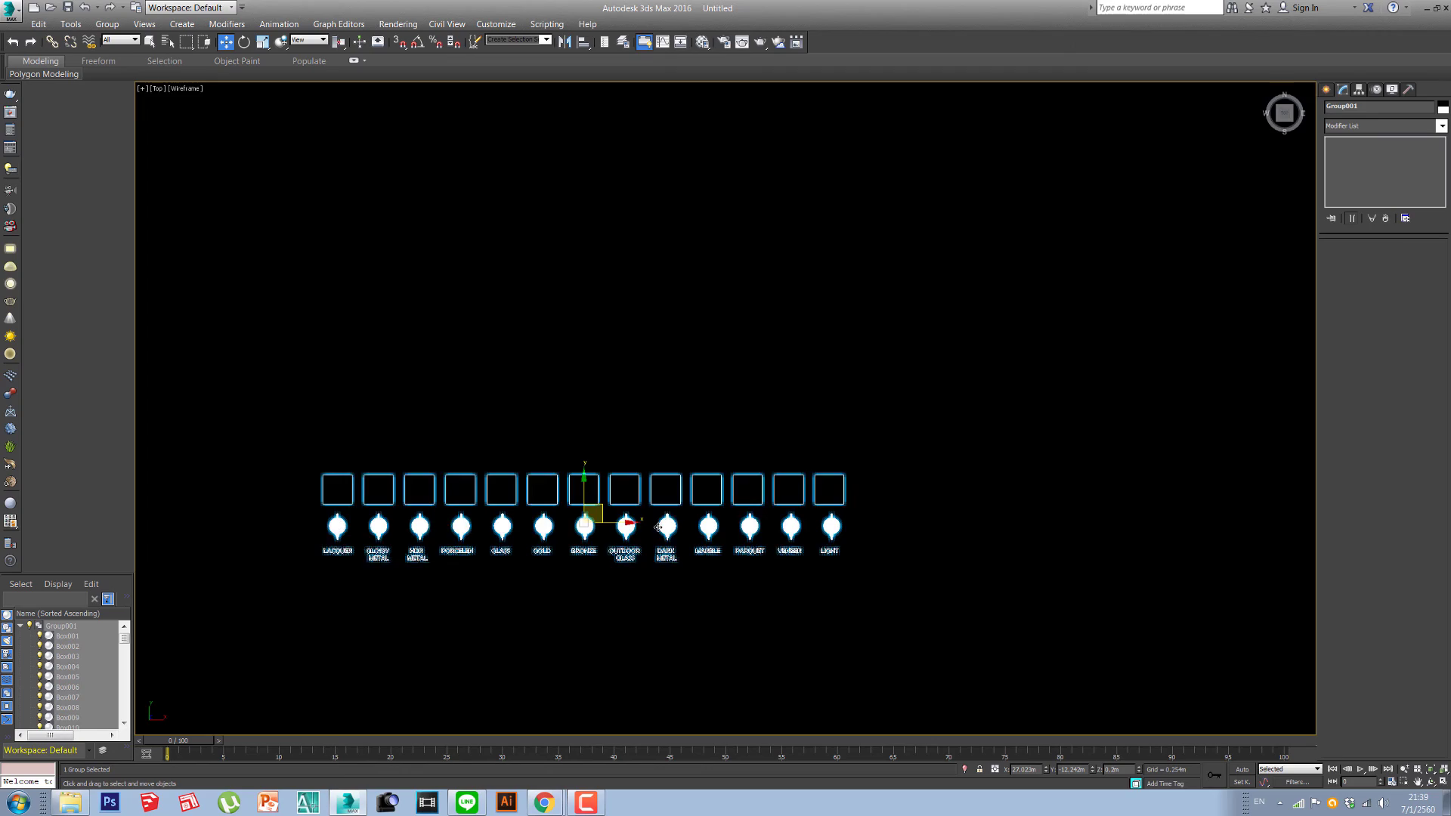
pyautogui.moveTo(656, 534)
pyautogui.keyDown('alt'); pyautogui.mouseDown(button='middle')
pyautogui.moveTo(687, 463)
pyautogui.moveTo(791, 486)
pyautogui.moveTo(701, 470)
pyautogui.mouseUp(button='middle'); pyautogui.keyUp('alt')
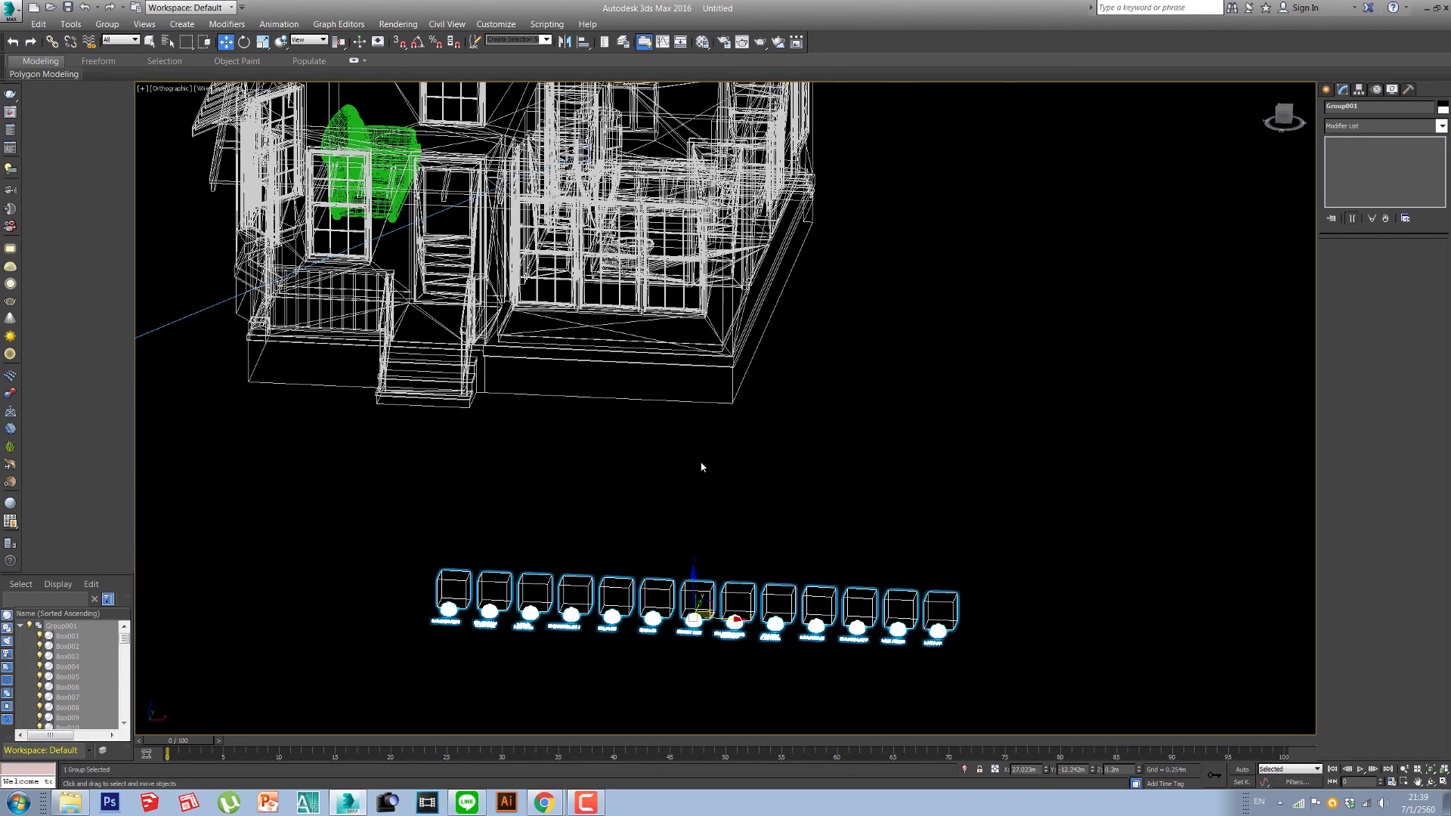
pyautogui.hotkey('alt', 'q')
pyautogui.press('F3')
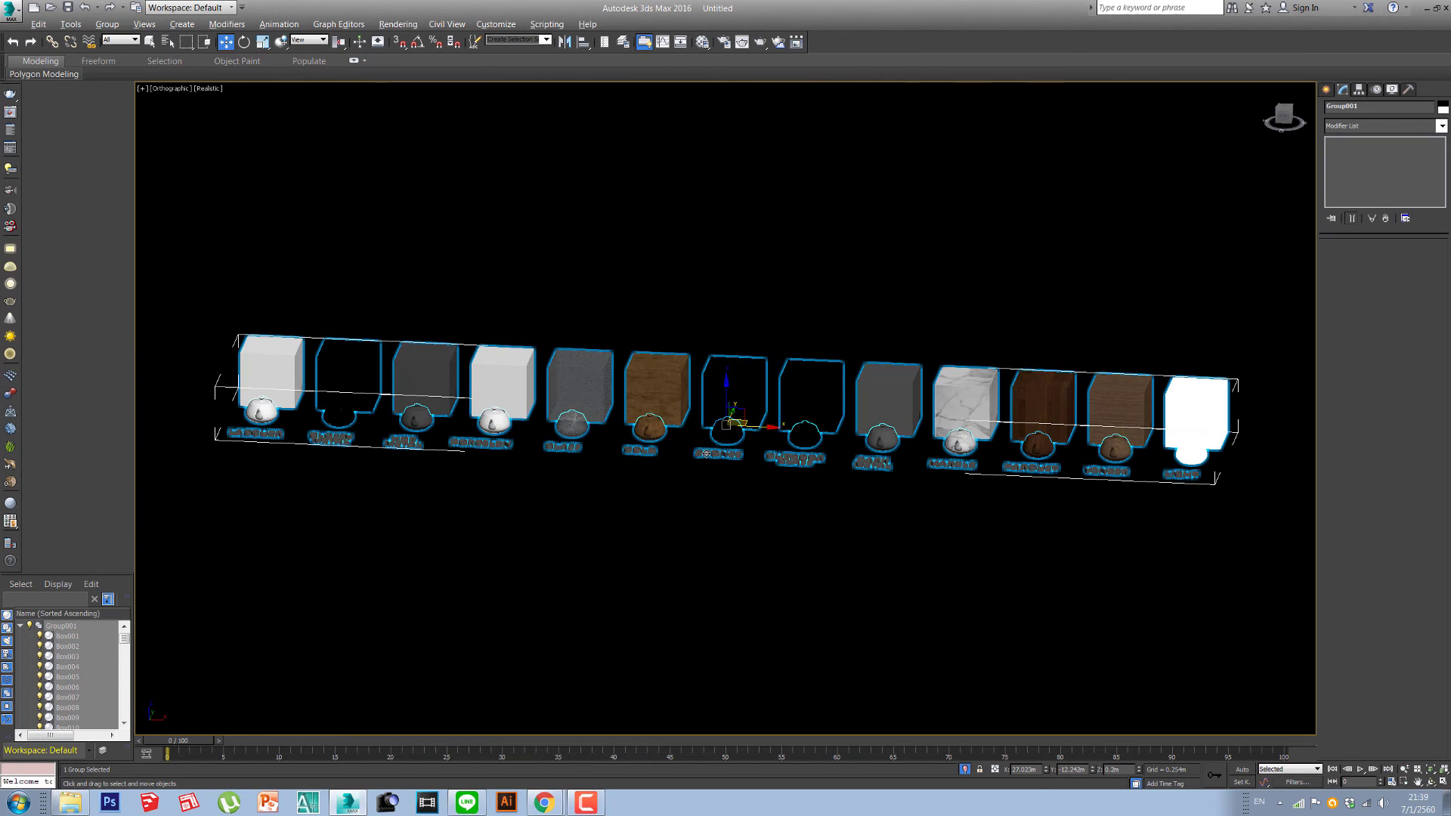
pyautogui.moveTo(977, 423); pyautogui.dragTo(743, 445, button='middle')
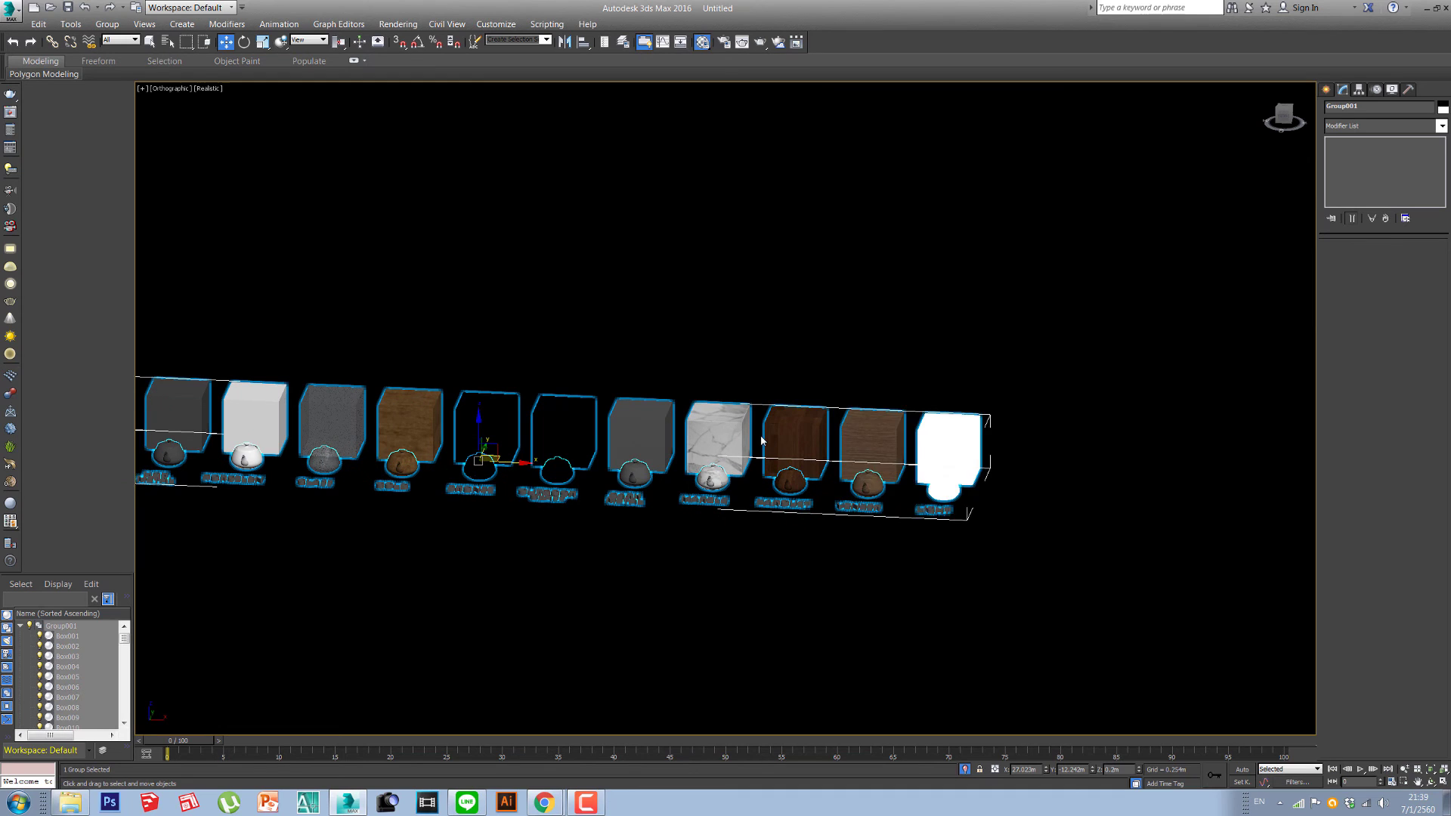
# Step: In the Material Editor, pick the LIGHT and VENEER box materials into slots 5 and 6
pyautogui.press('m')
pyautogui.moveTo(991, 131); pyautogui.dragTo(1141, 112)
pyautogui.click(1173, 153)
pyautogui.click(1063, 319)
pyautogui.click(937, 447)
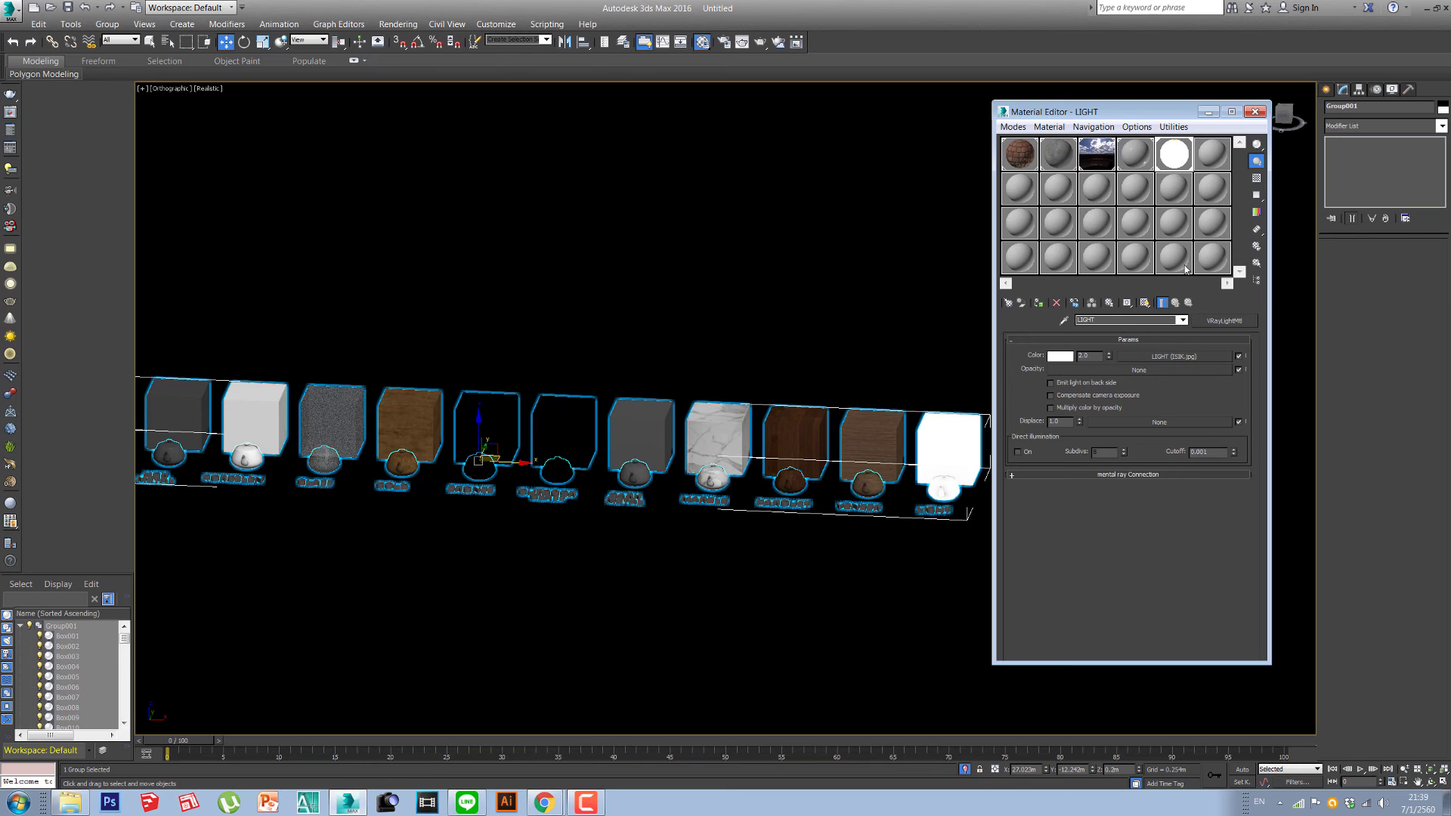
pyautogui.click(1212, 154)
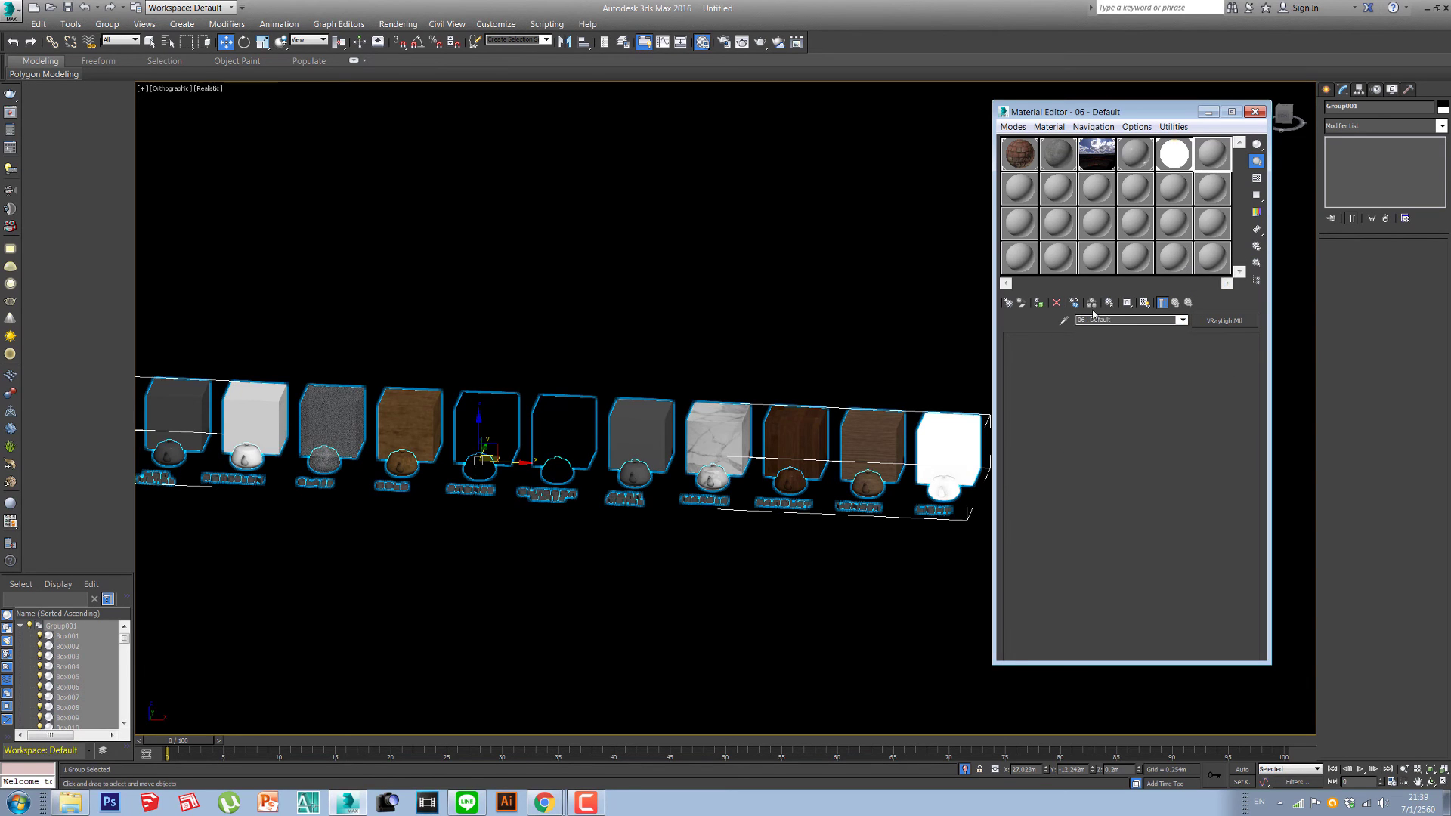
pyautogui.press('q')
pyautogui.click(866, 414)
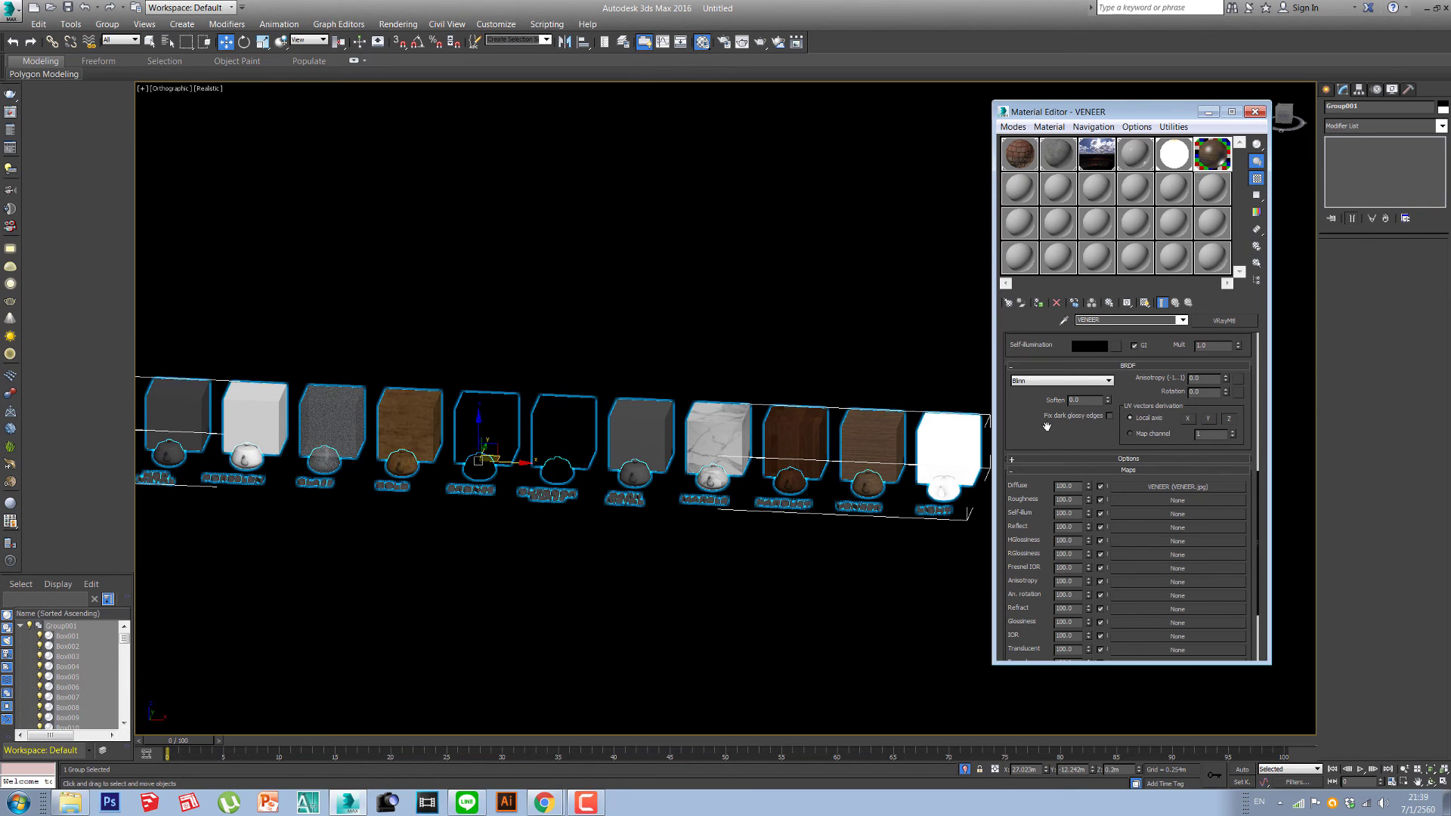
# Step: Pick the PARQUET, MARBLE and DARK METAL box materials into slots 7, 8 and 9
pyautogui.click(1019, 188)
pyautogui.click(1063, 320)
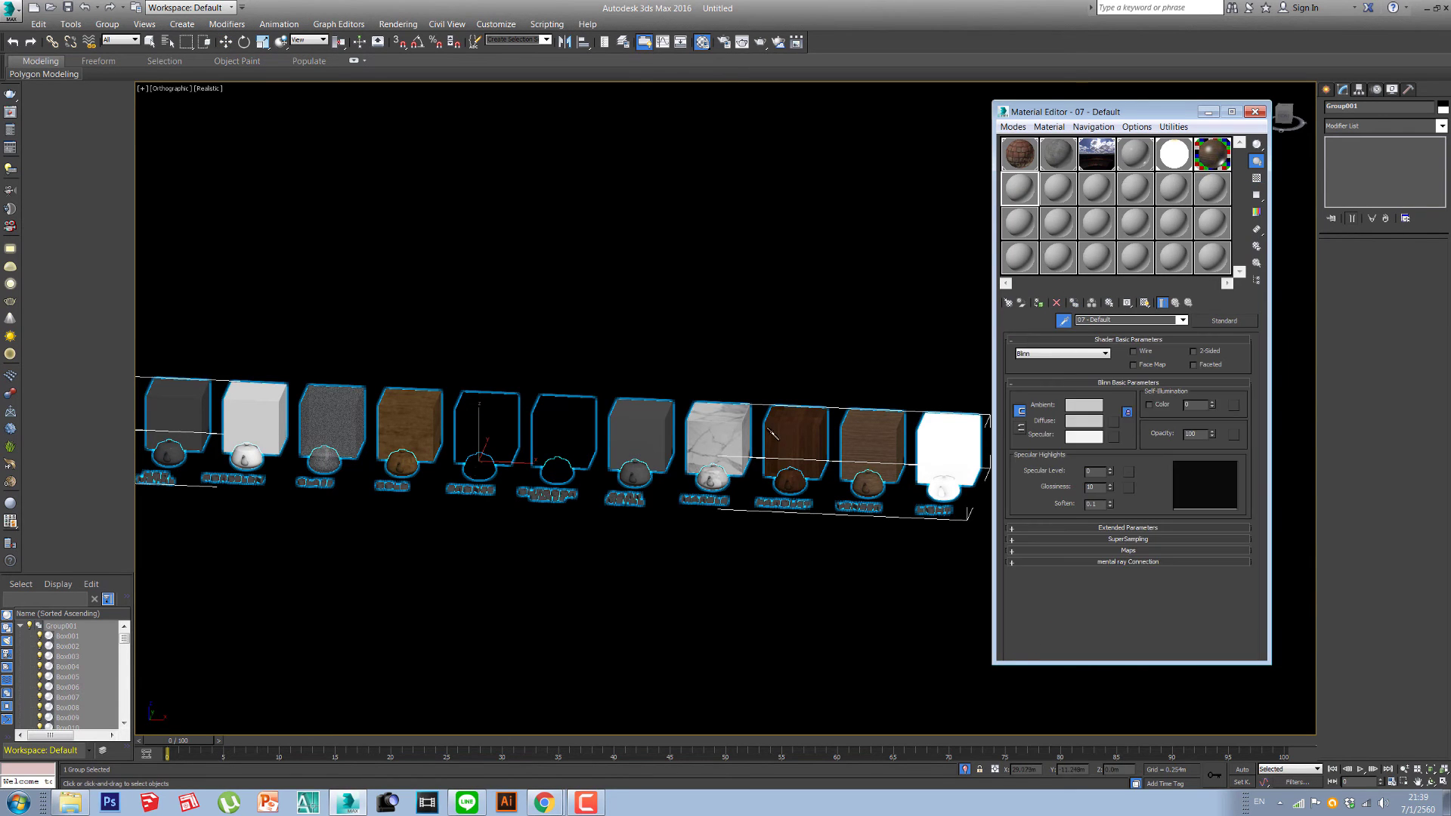
pyautogui.click(793, 429)
pyautogui.click(1058, 188)
pyautogui.click(1063, 321)
pyautogui.click(699, 436)
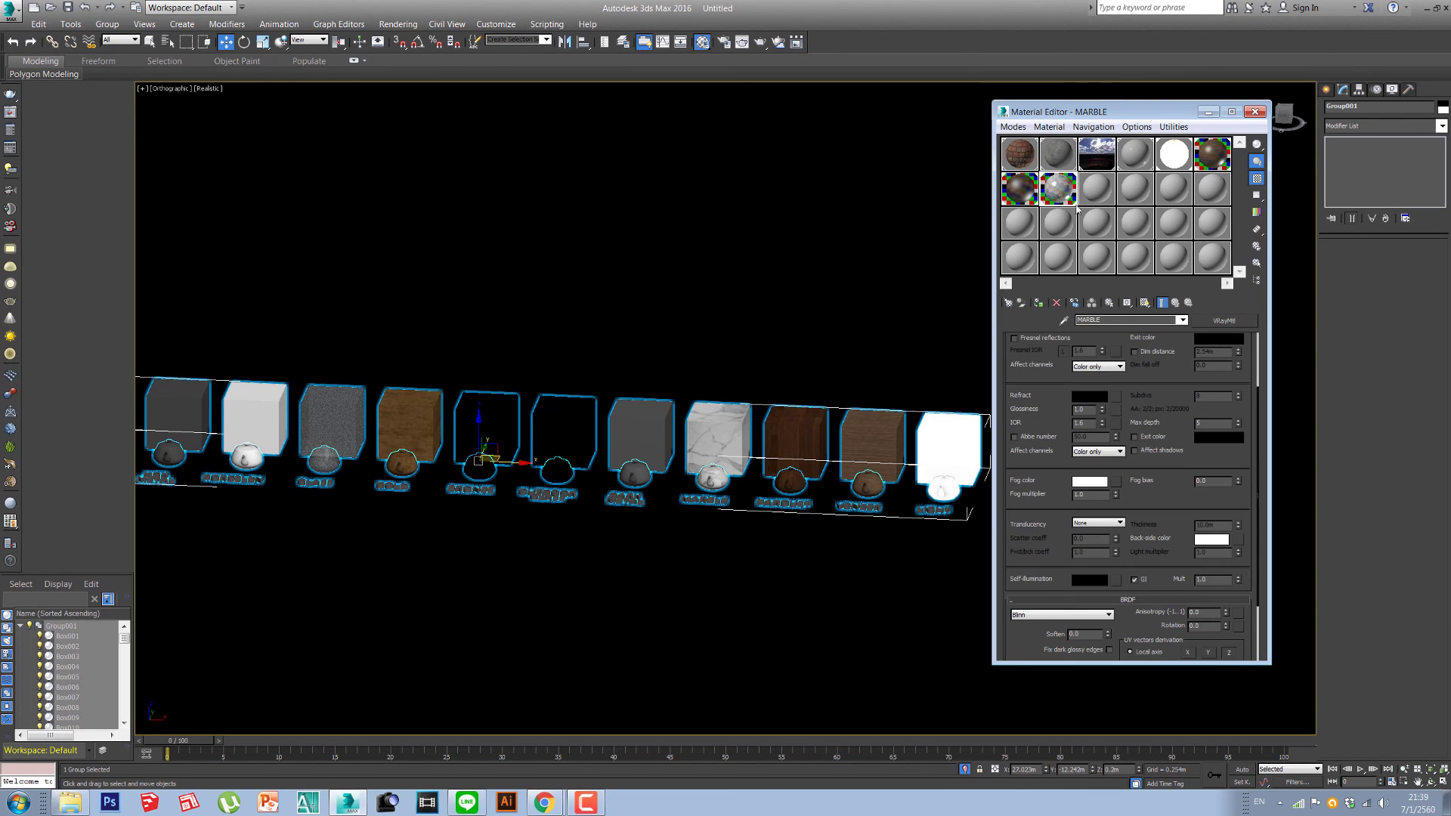
pyautogui.click(1096, 189)
pyautogui.click(1063, 320)
pyautogui.click(642, 431)
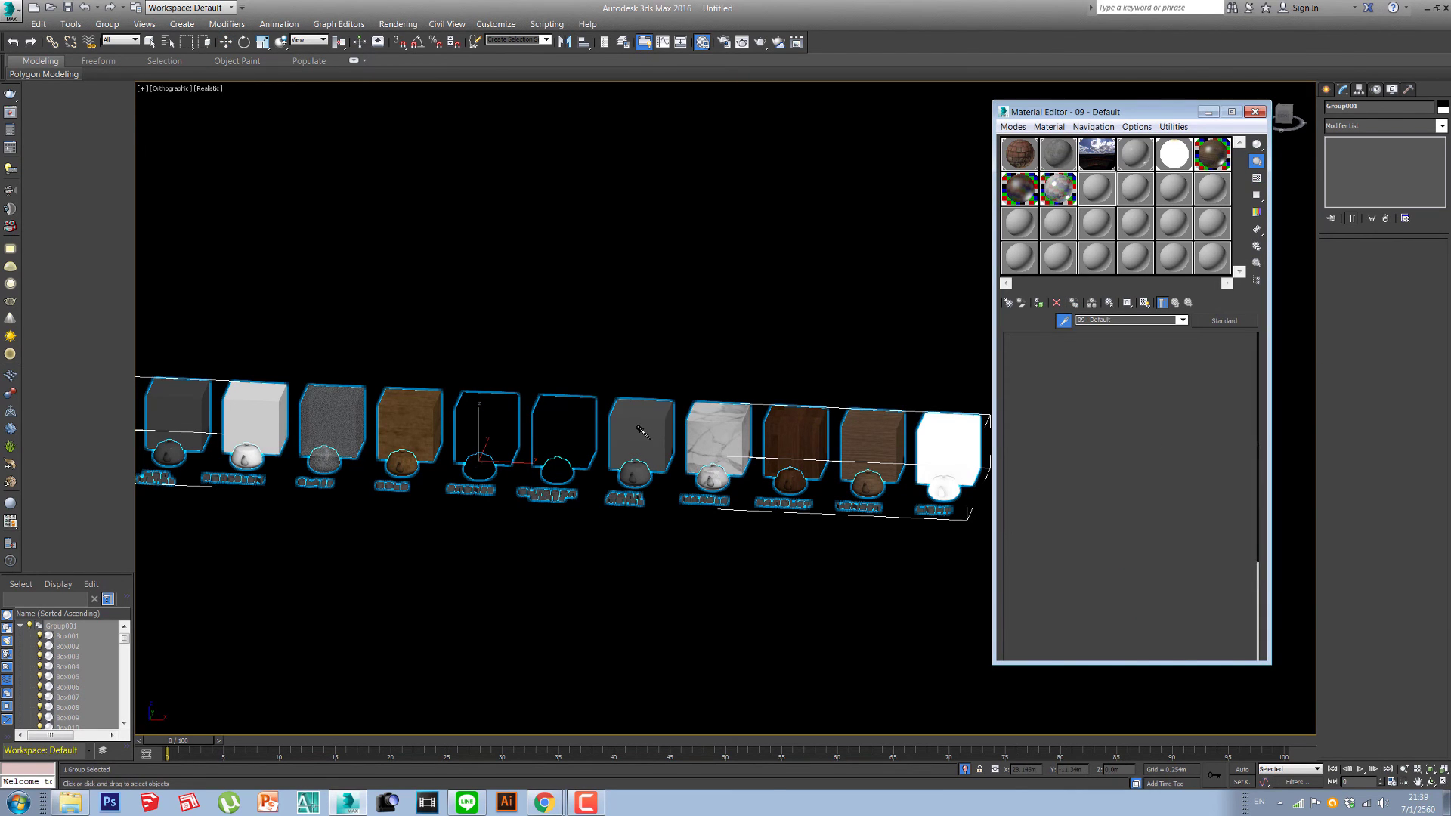
# Step: Pick the OUTDOOR GLASS and BRONZE box materials into slots 10 and 11
pyautogui.moveTo(648, 473)
pyautogui.keyDown('alt'); pyautogui.mouseDown(button='middle')
pyautogui.moveTo(657, 516)
pyautogui.moveTo(651, 497)
pyautogui.mouseUp(button='middle'); pyautogui.keyUp('alt')
pyautogui.click(1145, 202)
pyautogui.press('q')
pyautogui.click(561, 421)
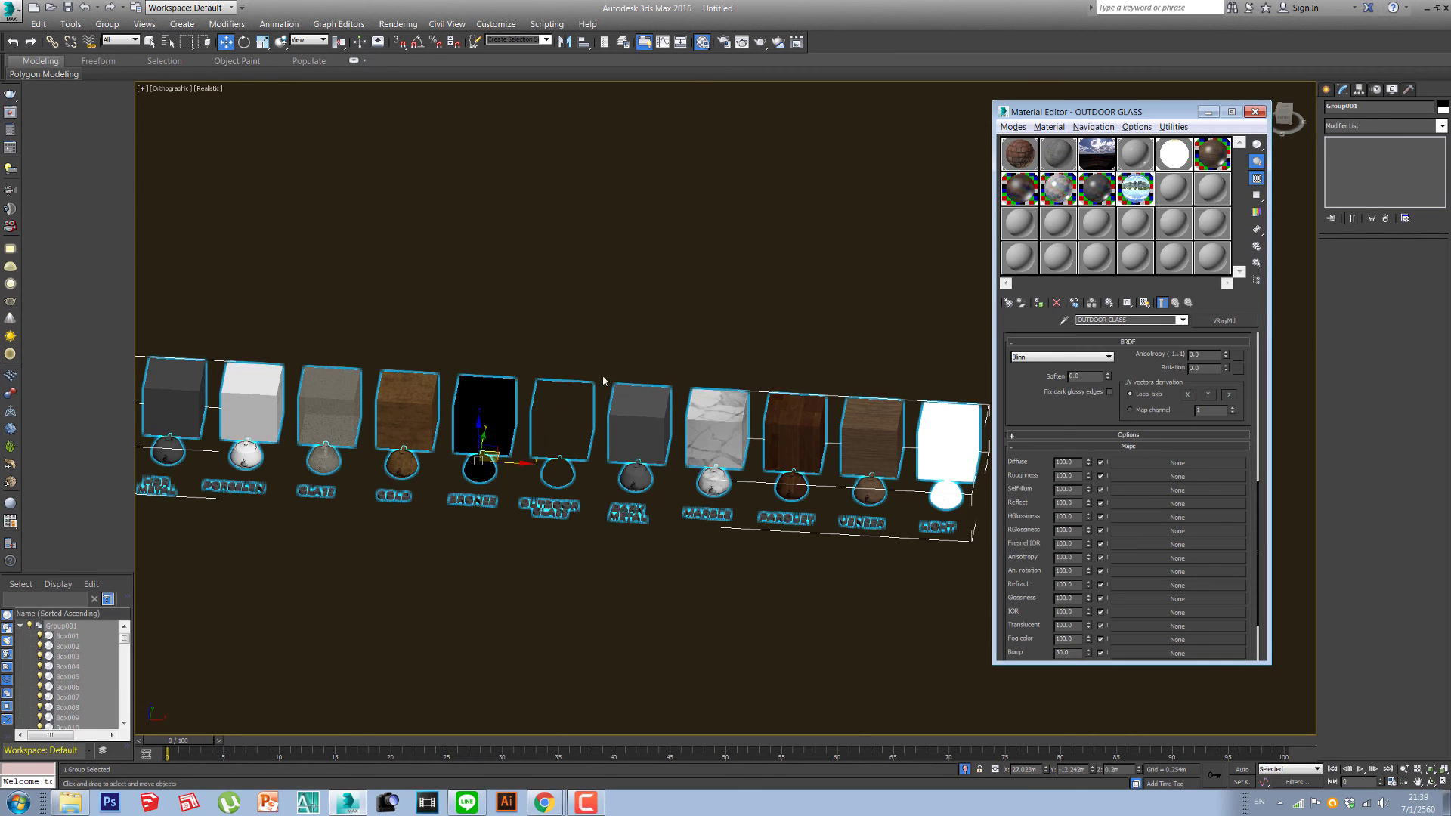
pyautogui.press('w')
pyautogui.moveTo(515, 327); pyautogui.dragTo(700, 350, button='middle')
pyautogui.click(1174, 188)
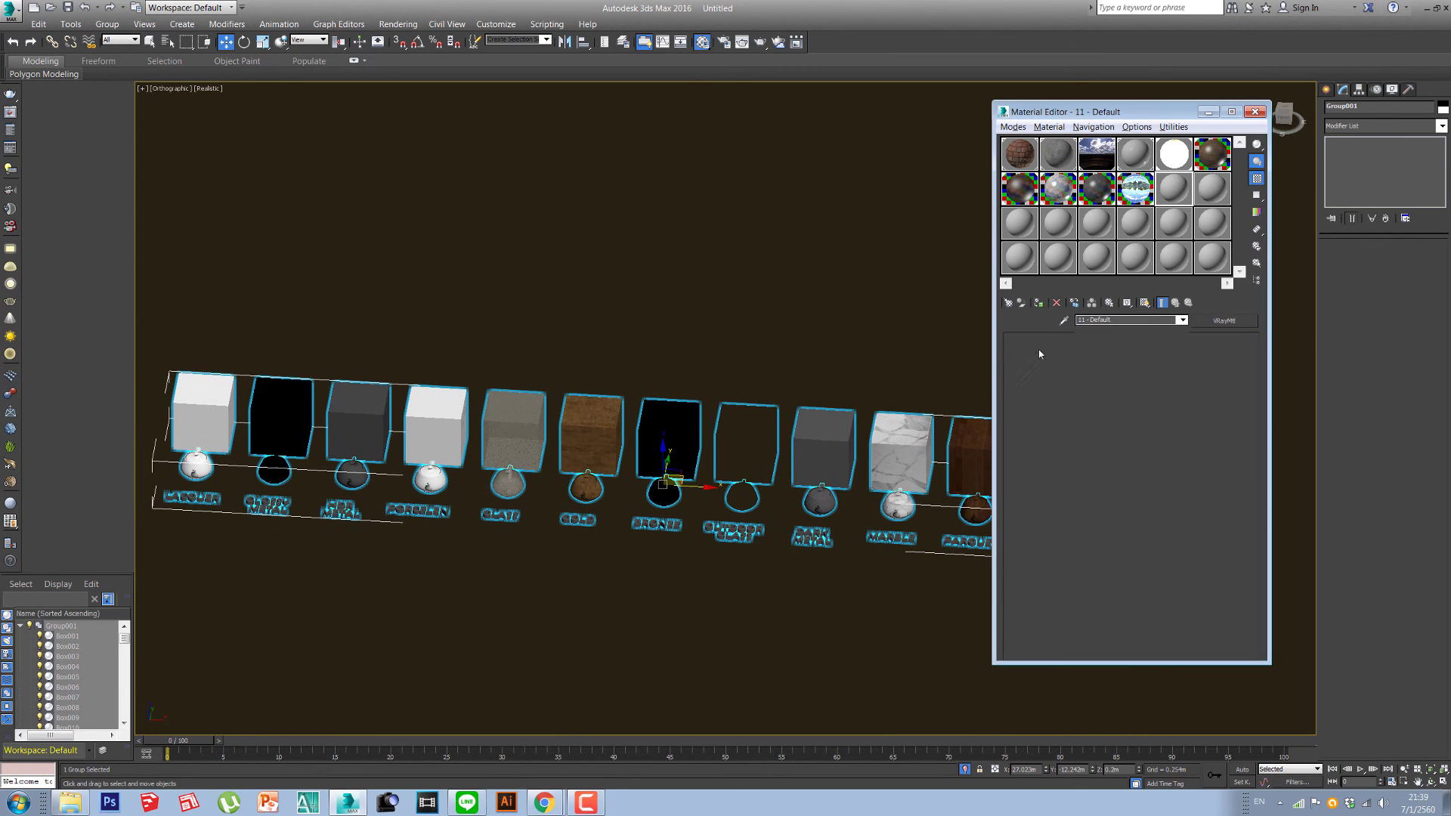
pyautogui.click(1063, 321)
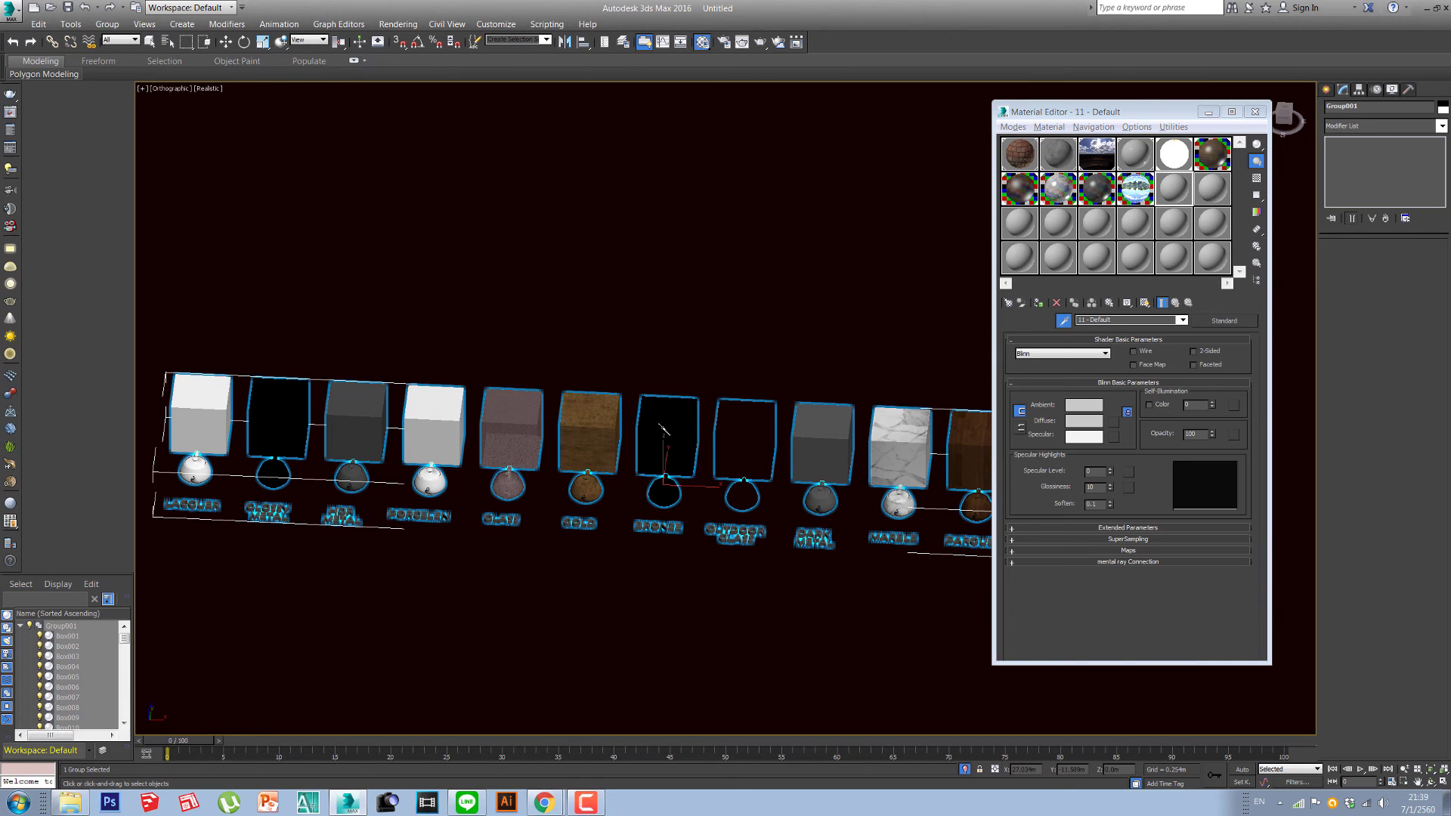
pyautogui.click(662, 431)
# Step: Pick the GOLD and GLASS box materials into slots 12 and 13
pyautogui.click(1207, 195)
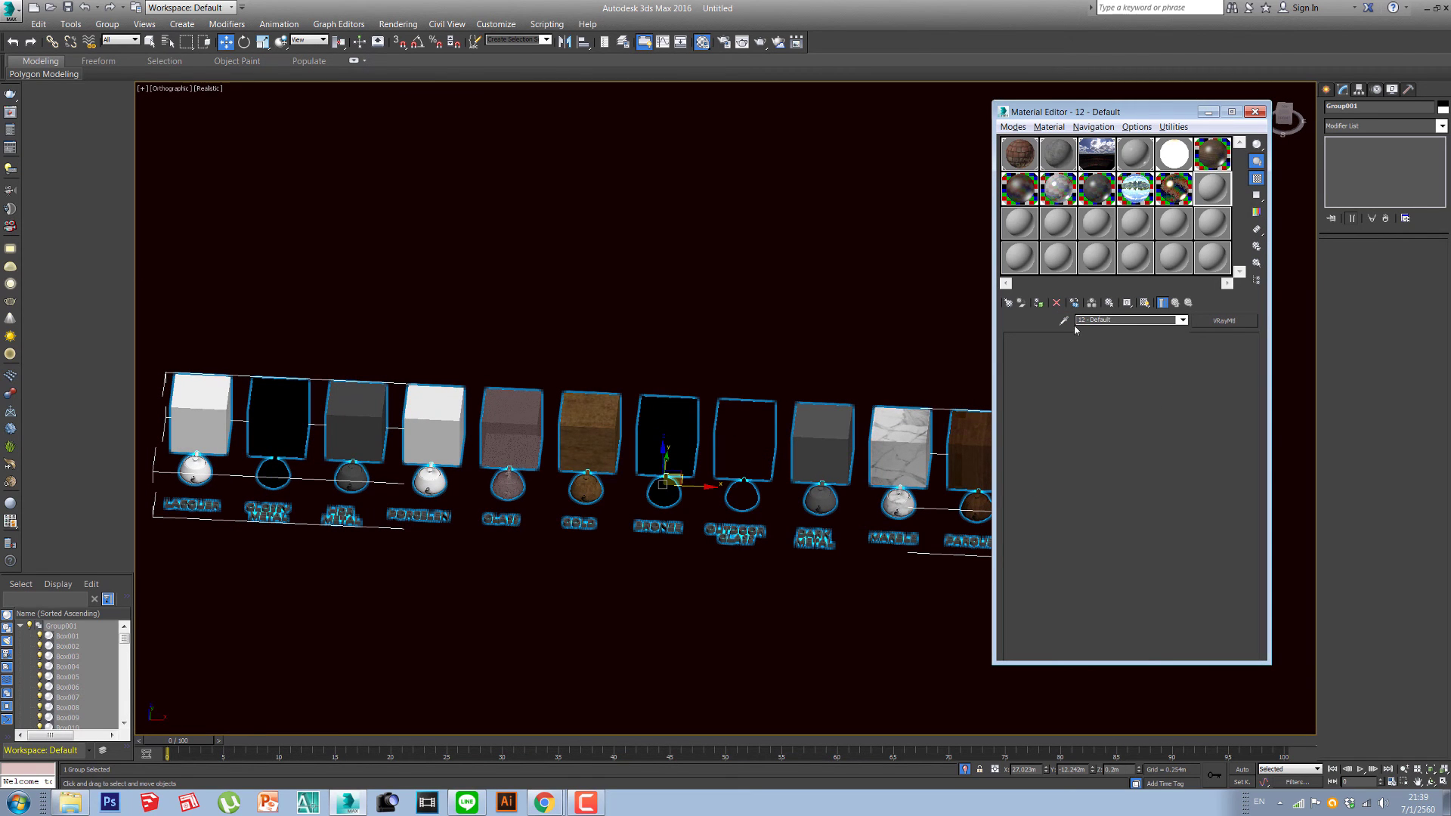
pyautogui.click(1064, 320)
pyautogui.click(578, 451)
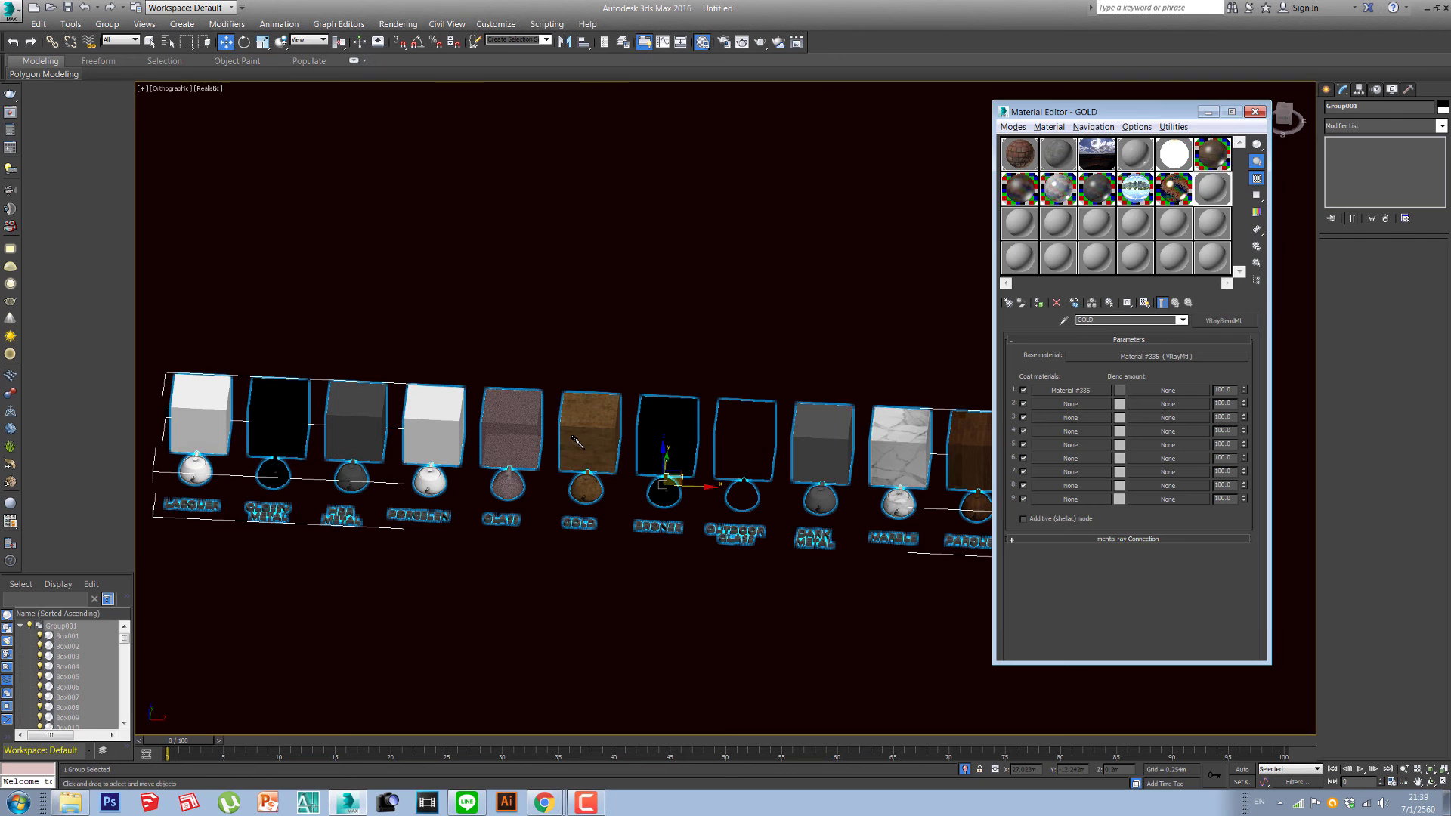
pyautogui.click(1030, 231)
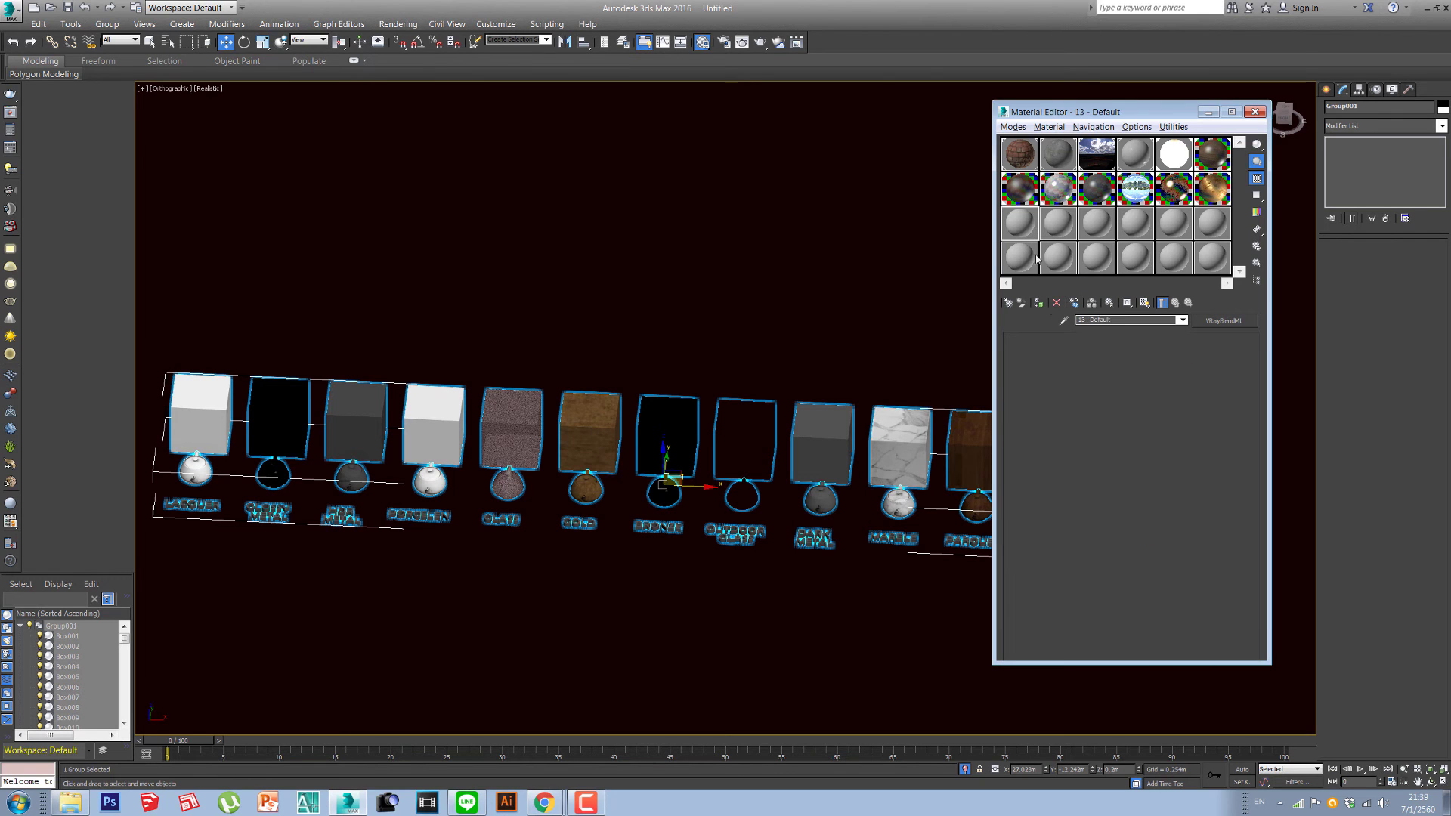
pyautogui.click(1063, 321)
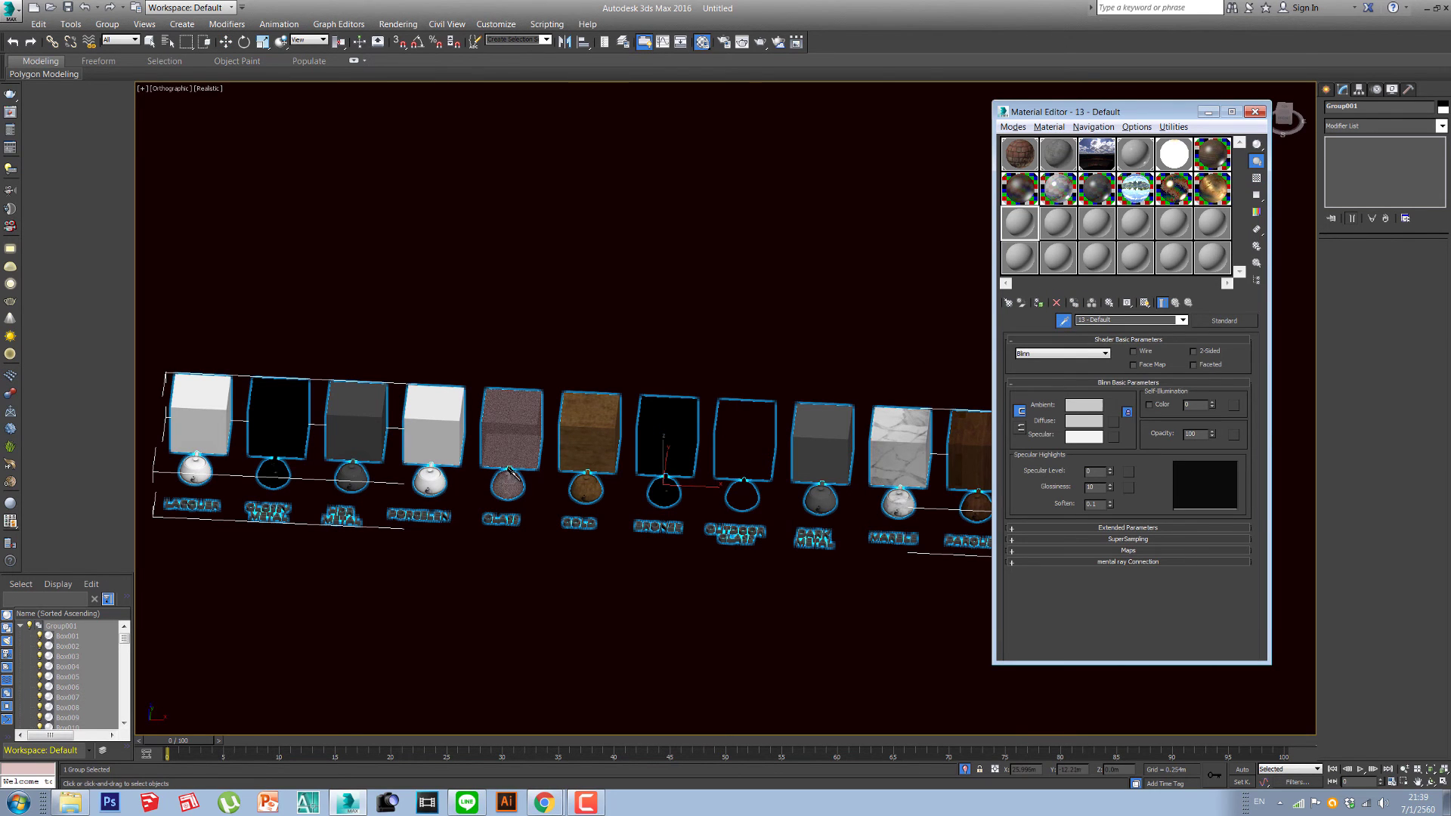
pyautogui.scroll(5, 510, 464)
pyautogui.scroll(-2, 516, 448)
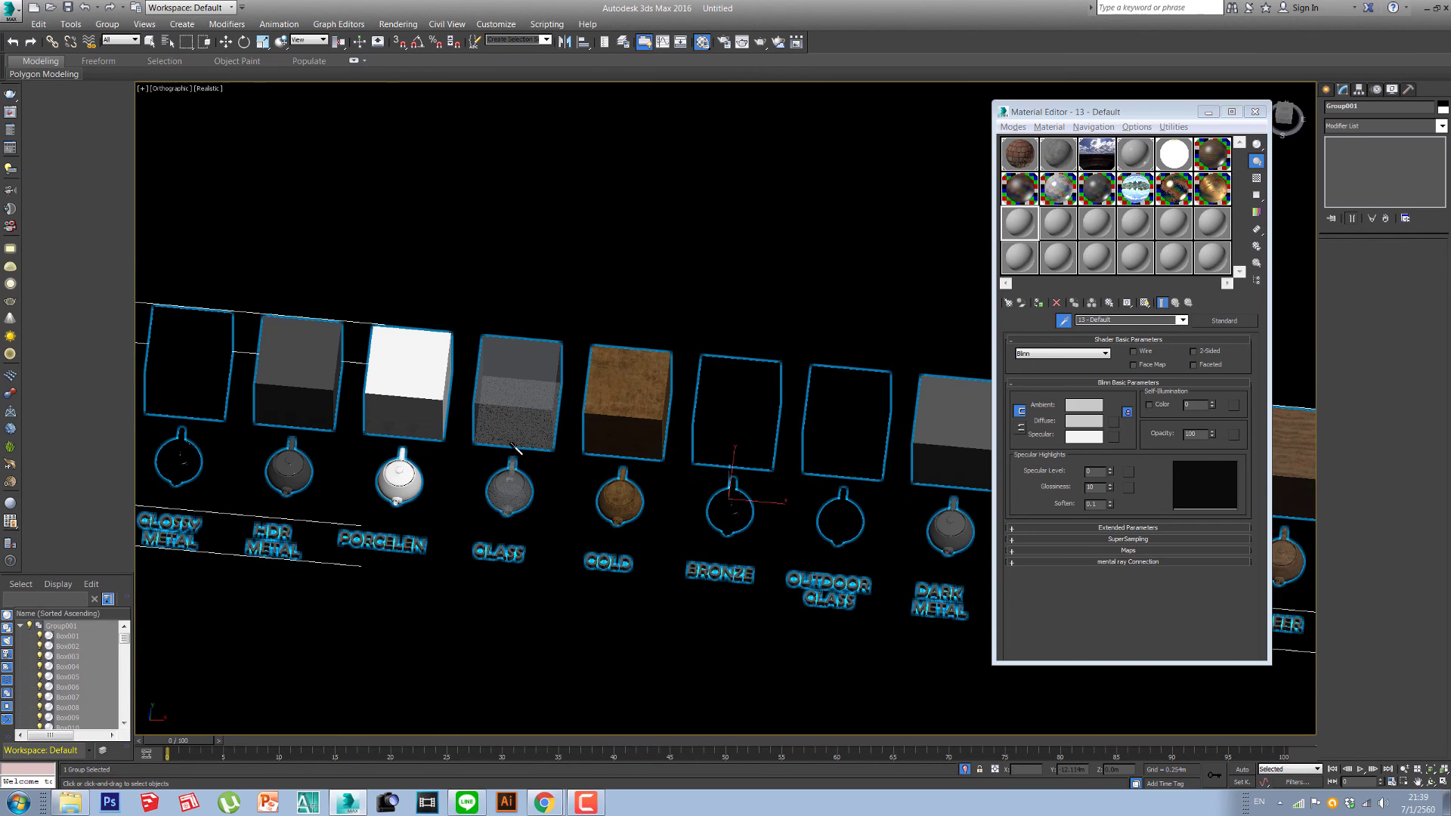
pyautogui.click(516, 417)
# Step: Pick the PORCELEN box material into slot 14, then make OUTDOOR GLASS the active material
pyautogui.click(1057, 223)
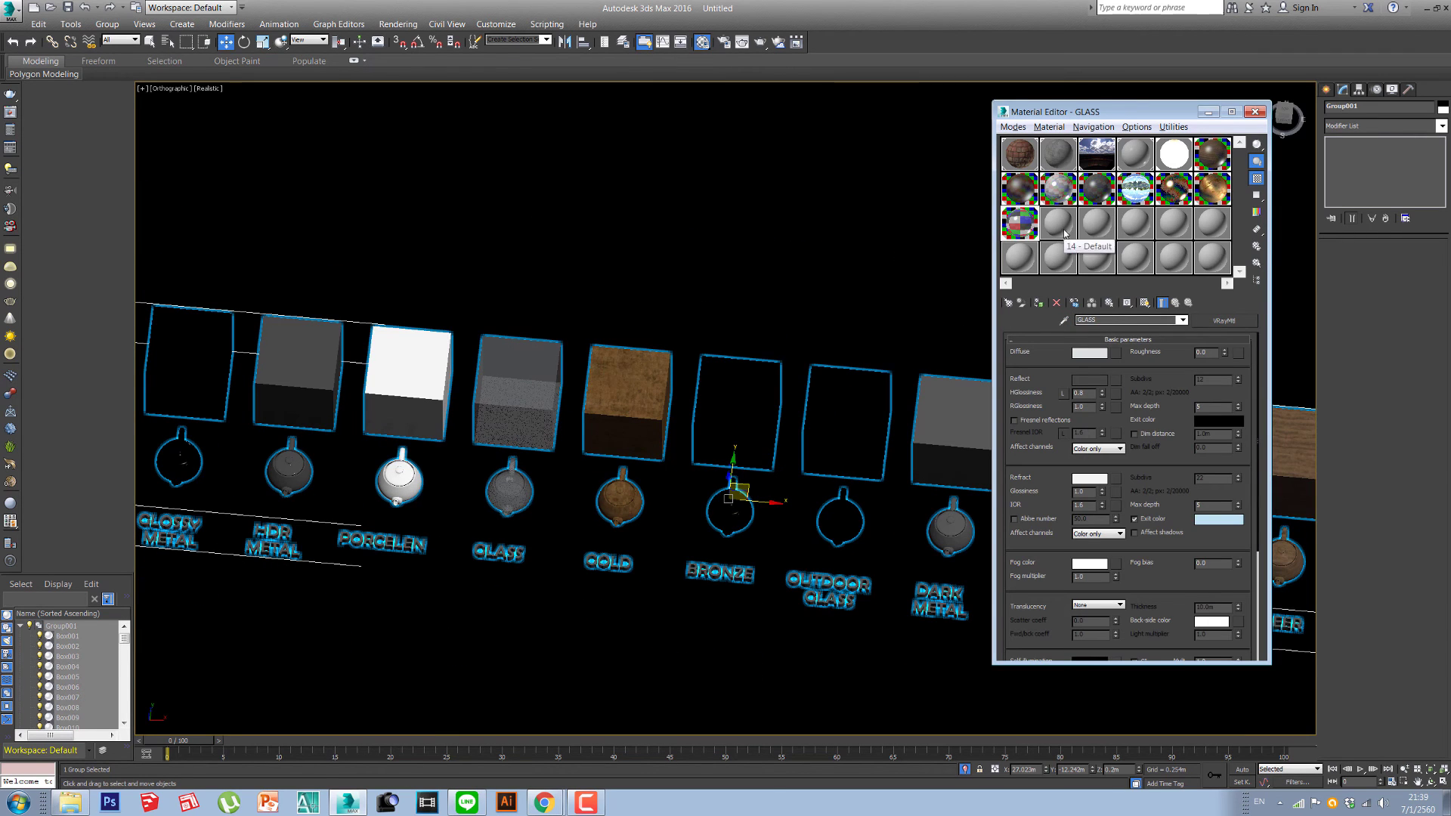
pyautogui.click(1063, 320)
pyautogui.moveTo(461, 414); pyautogui.dragTo(669, 418, button='middle')
pyautogui.click(515, 408)
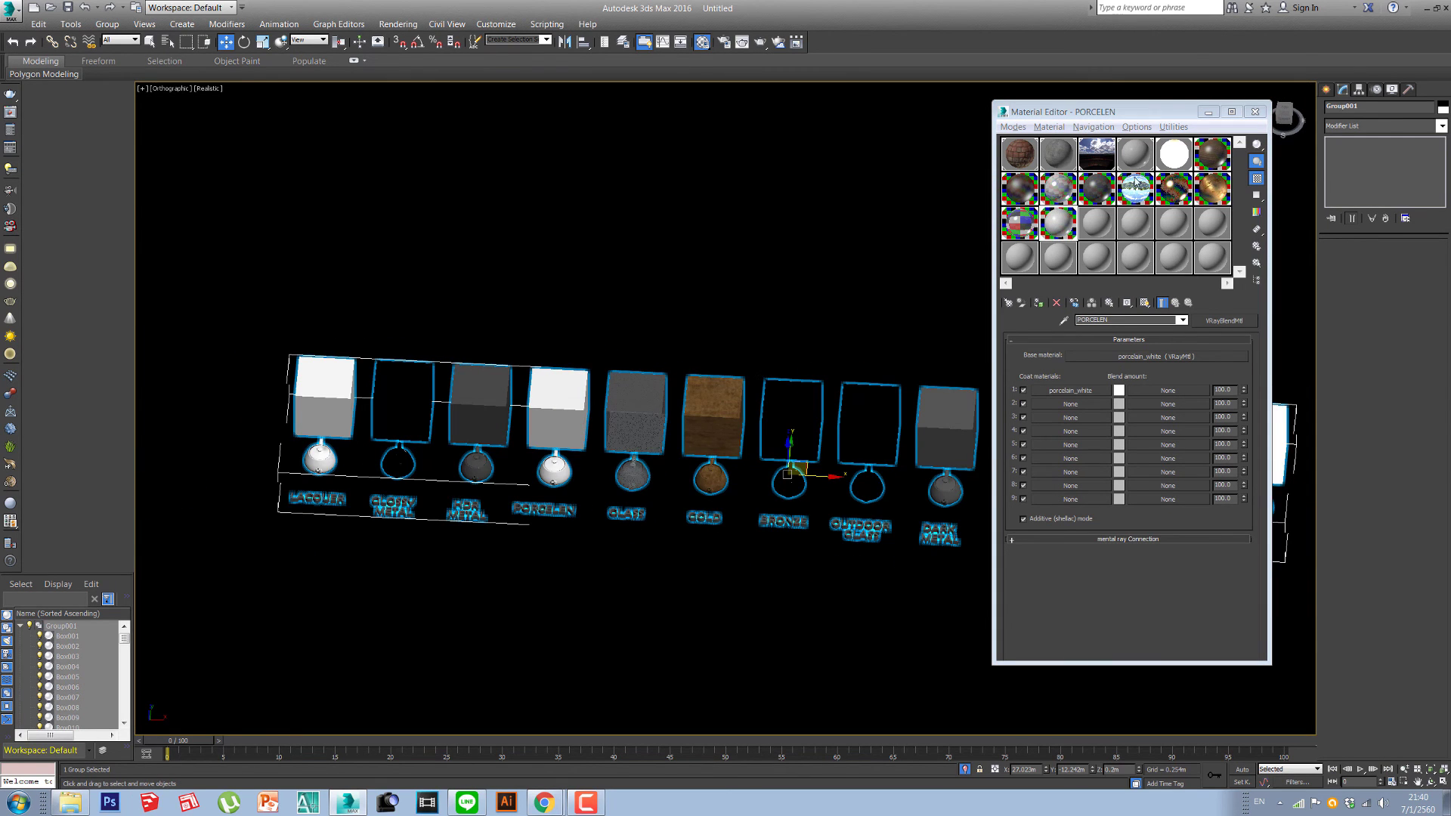
pyautogui.click(869, 423)
pyautogui.scroll(2, 437, 382)
pyautogui.scroll(-5, 545, 298)
pyautogui.moveTo(545, 298); pyautogui.dragTo(560, 474, button='middle')
pyautogui.scroll(-3, 560, 472)
pyautogui.scroll(-2, 529, 272)
pyautogui.moveTo(528, 265); pyautogui.dragTo(632, 566, button='middle')
pyautogui.scroll(-2, 647, 544)
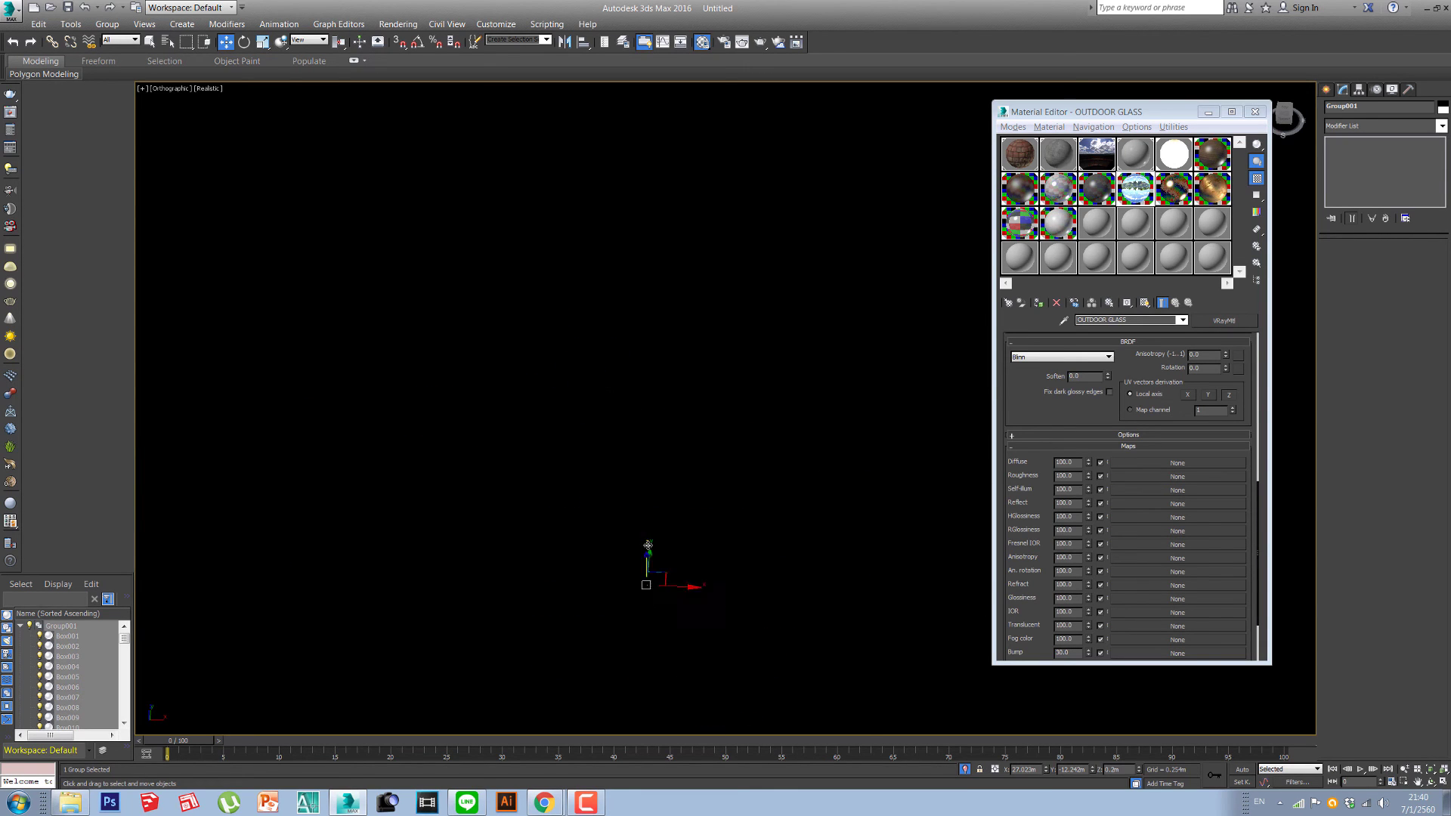
# Step: Unhide the house and select the six front window panes
pyautogui.rightClick(559, 365)
pyautogui.click(603, 247)
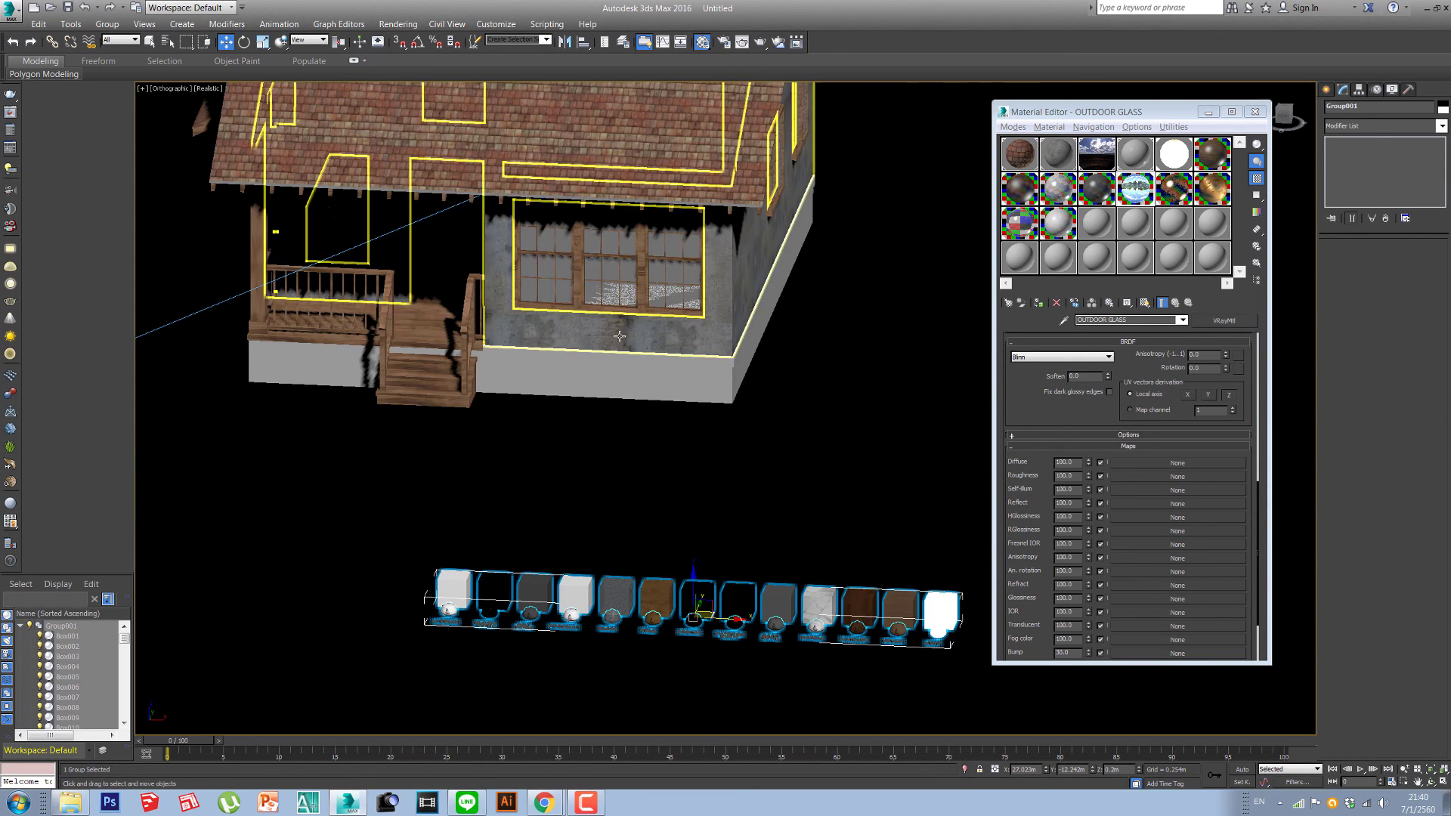
pyautogui.moveTo(621, 272); pyautogui.dragTo(625, 341, button='middle')
pyautogui.scroll(4, 608, 378)
pyautogui.click(565, 306)
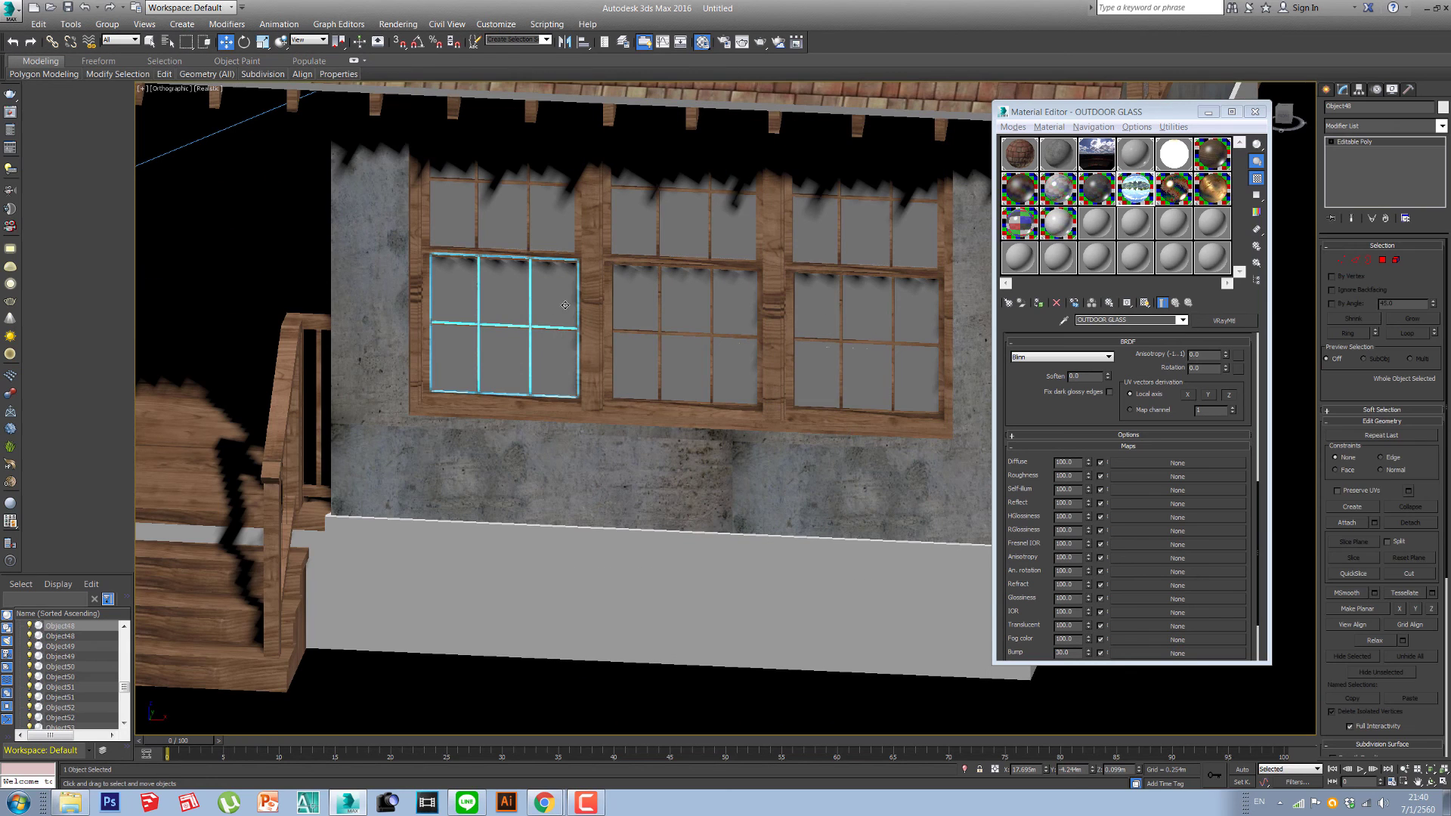
pyautogui.scroll(-2, 561, 332)
pyautogui.keyDown('ctrl'); pyautogui.click(549, 265); pyautogui.keyUp('ctrl')
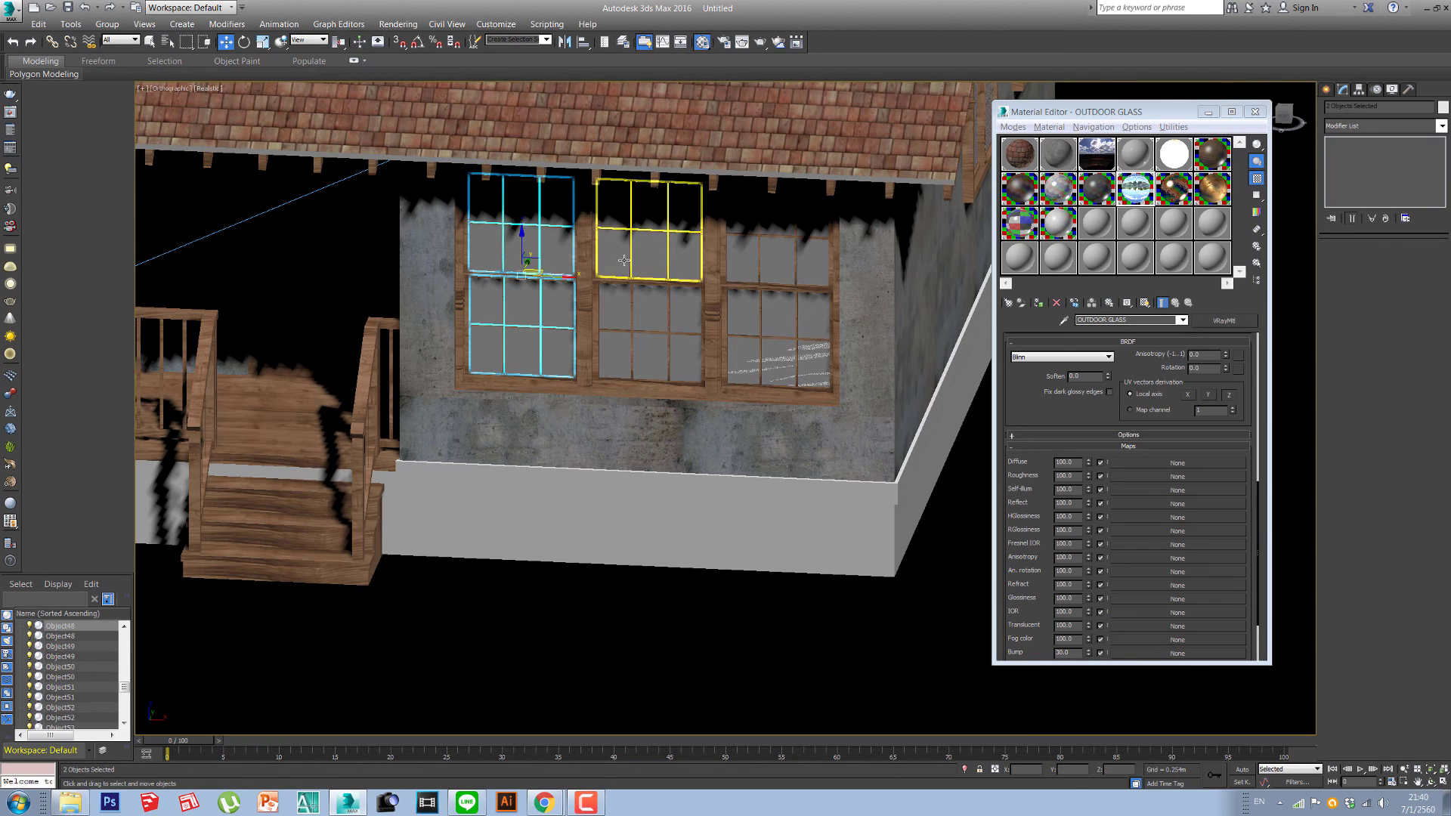
pyautogui.keyDown('ctrl'); pyautogui.click(624, 261); pyautogui.keyUp('ctrl')
pyautogui.keyDown('ctrl'); pyautogui.click(657, 304); pyautogui.keyUp('ctrl')
pyautogui.keyDown('ctrl'); pyautogui.click(767, 266); pyautogui.keyUp('ctrl')
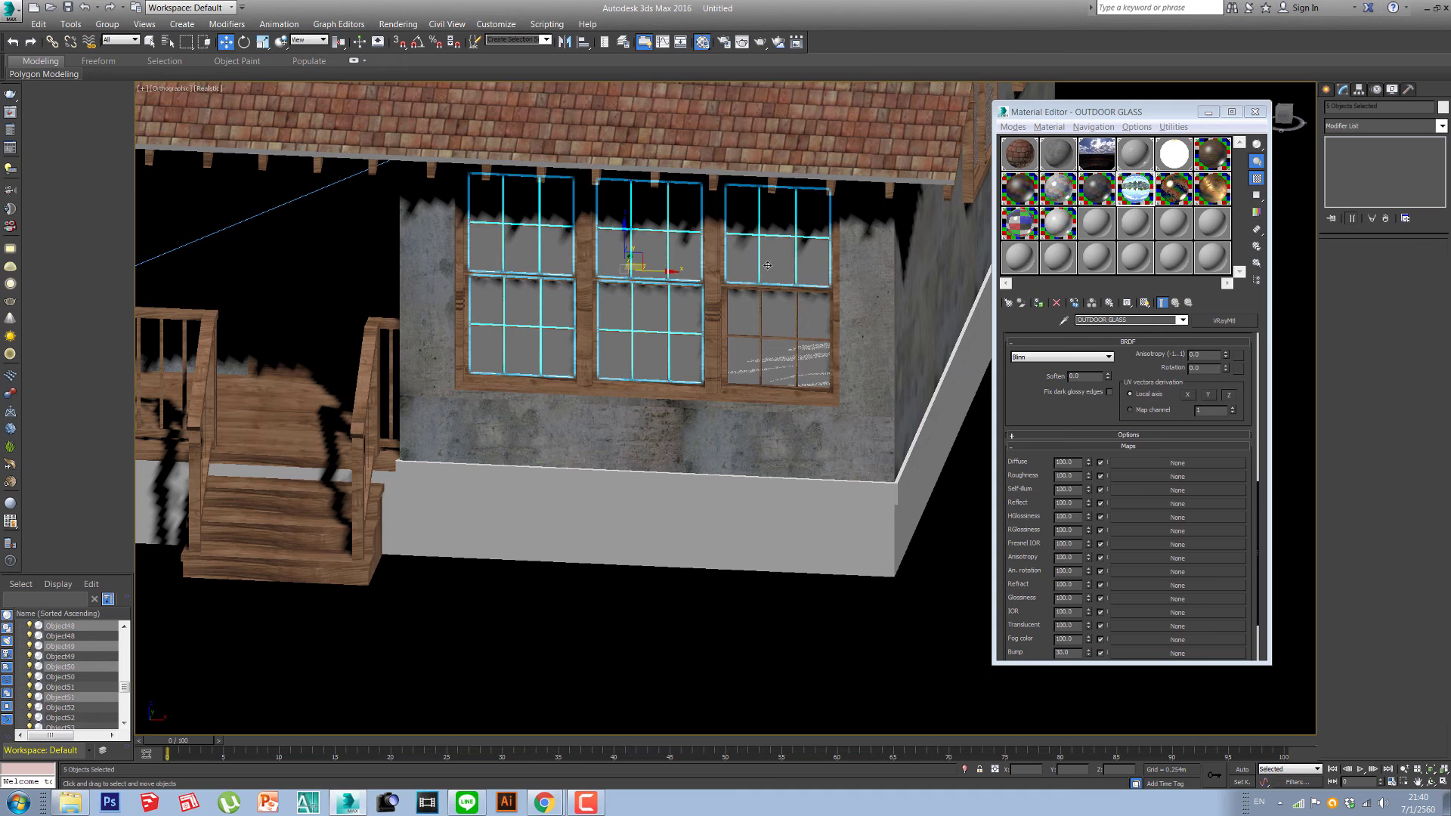
pyautogui.keyDown('ctrl'); pyautogui.click(784, 329); pyautogui.keyUp('ctrl')
# Step: Add the side bay window panes to the selection
pyautogui.scroll(-5, 784, 328)
pyautogui.keyDown('alt'); pyautogui.moveTo(784, 329); pyautogui.dragTo(484, 346, button='middle'); pyautogui.keyUp('alt')
pyautogui.scroll(6, 484, 346)
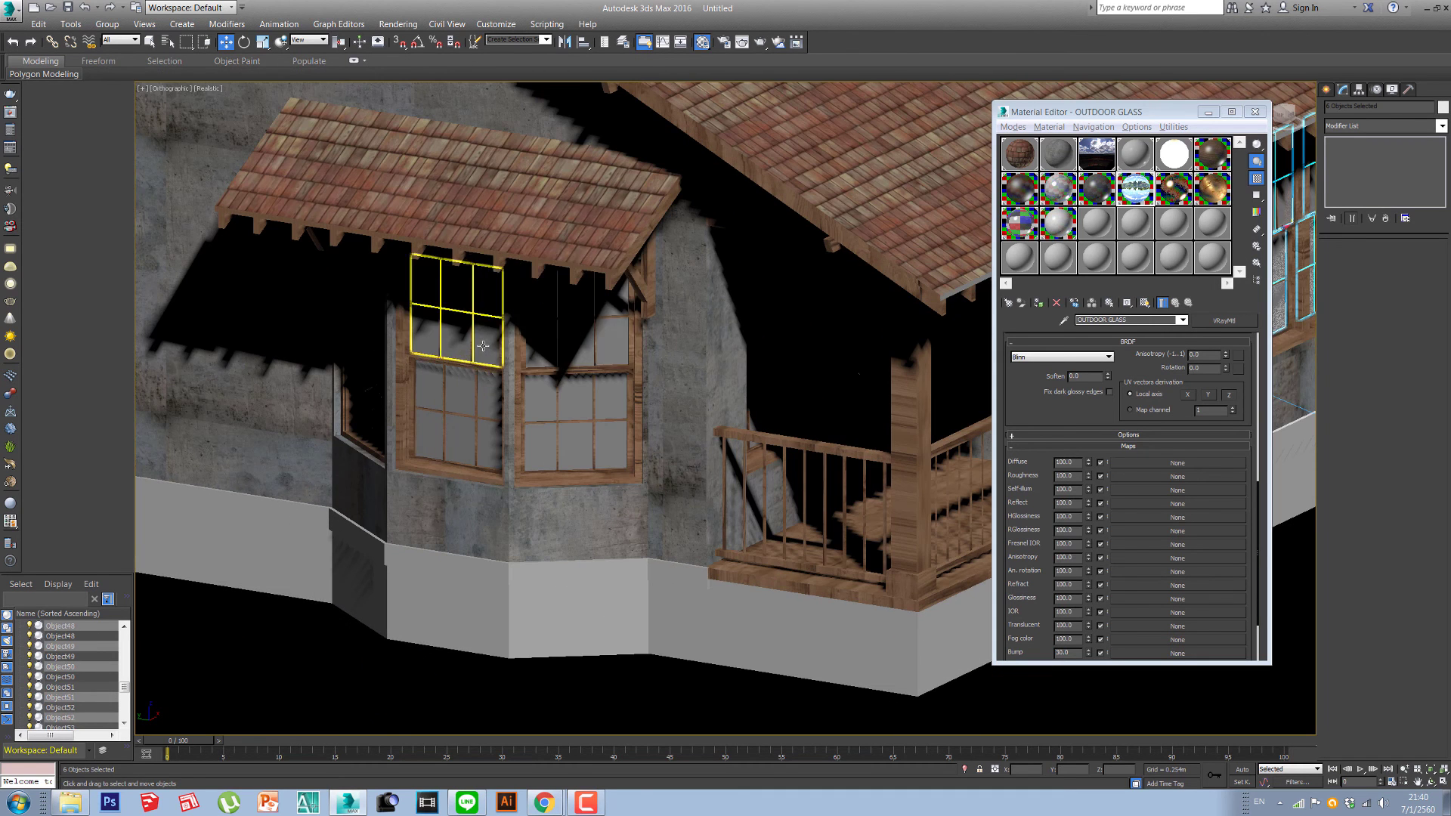
pyautogui.keyDown('ctrl'); pyautogui.click(550, 345); pyautogui.keyUp('ctrl')
pyautogui.keyDown('ctrl'); pyautogui.click(546, 401); pyautogui.keyUp('ctrl')
pyautogui.keyDown('ctrl'); pyautogui.click(492, 393); pyautogui.keyUp('ctrl')
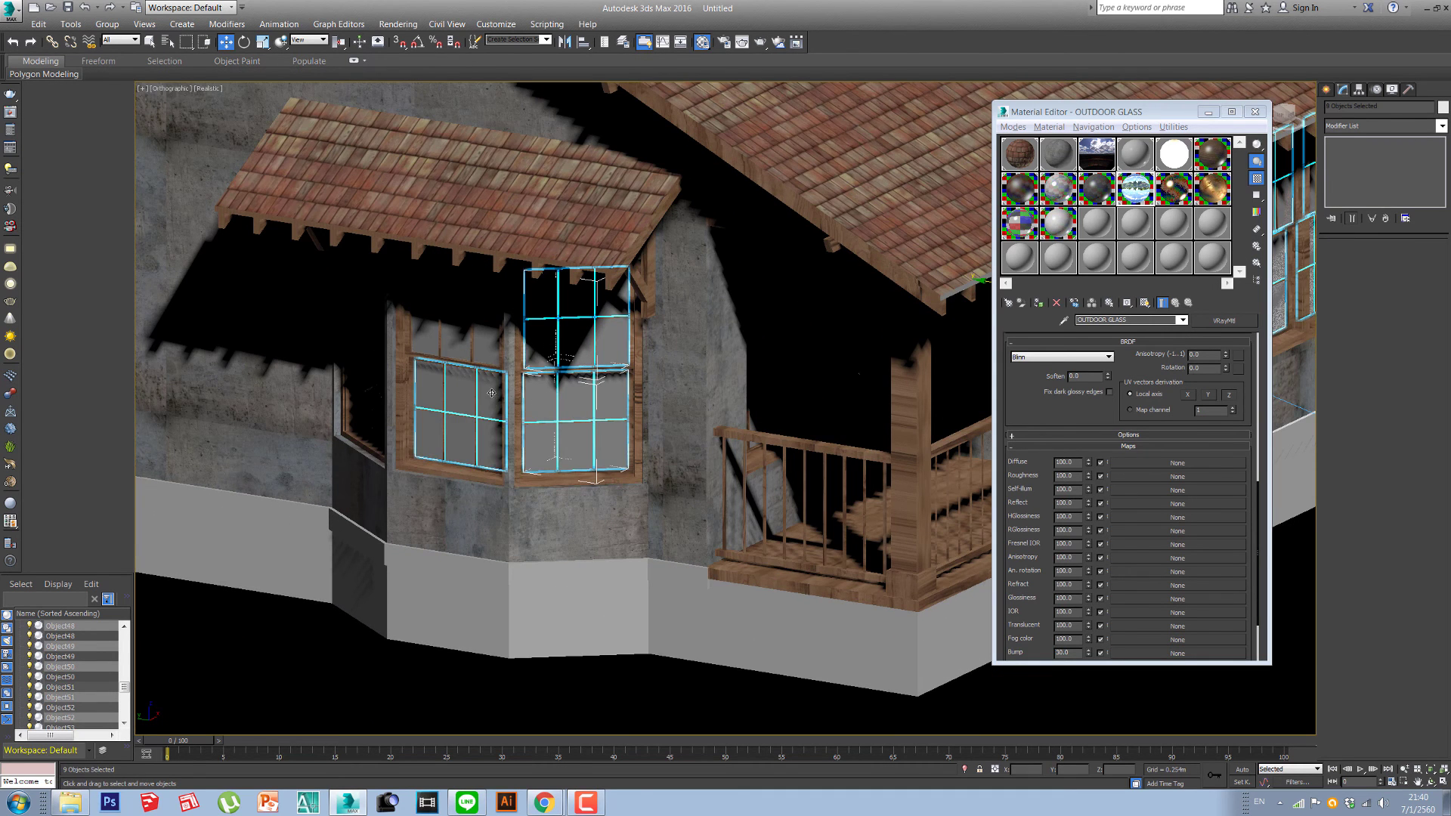
pyautogui.keyDown('ctrl'); pyautogui.click(457, 325); pyautogui.keyUp('ctrl')
pyautogui.keyDown('alt'); pyautogui.moveTo(457, 325); pyautogui.dragTo(604, 363, button='middle'); pyautogui.keyUp('alt')
pyautogui.scroll(4, 665, 381)
pyautogui.keyDown('ctrl'); pyautogui.click(671, 385); pyautogui.keyUp('ctrl')
pyautogui.keyDown('ctrl'); pyautogui.click(674, 445); pyautogui.keyUp('ctrl')
pyautogui.scroll(-6, 673, 446)
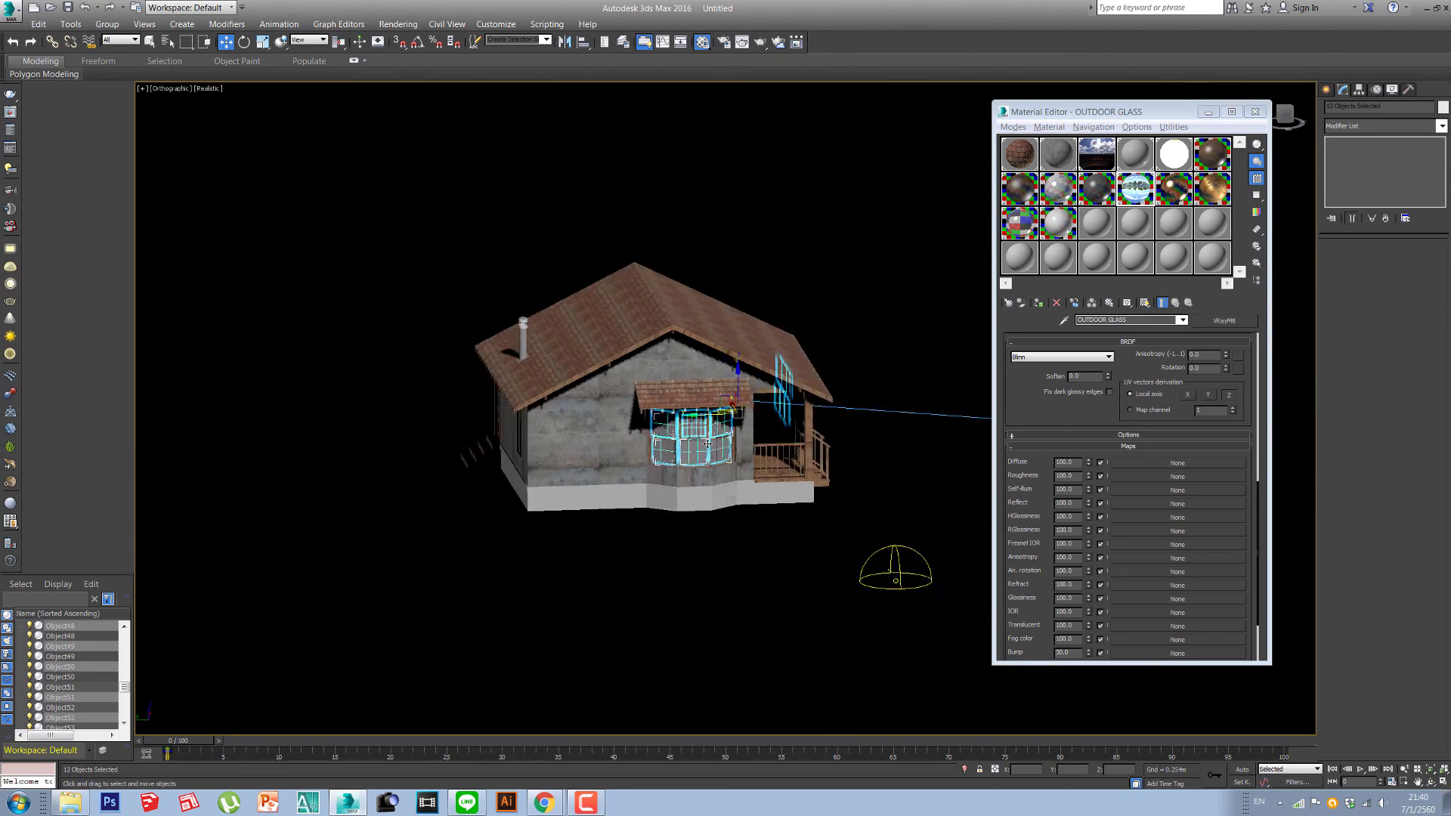
# Step: Add the upper and lower porch window panes and the door's glass pane to the selection
pyautogui.keyDown('alt'); pyautogui.moveTo(706, 443); pyautogui.dragTo(701, 424, button='middle'); pyautogui.keyUp('alt')
pyautogui.scroll(5, 699, 417)
pyautogui.keyDown('ctrl'); pyautogui.click(703, 371); pyautogui.keyUp('ctrl')
pyautogui.keyDown('ctrl'); pyautogui.click(702, 309); pyautogui.keyUp('ctrl')
pyautogui.moveTo(782, 331); pyautogui.dragTo(647, 331, button='middle')
pyautogui.keyDown('ctrl'); pyautogui.click(780, 338); pyautogui.keyUp('ctrl')
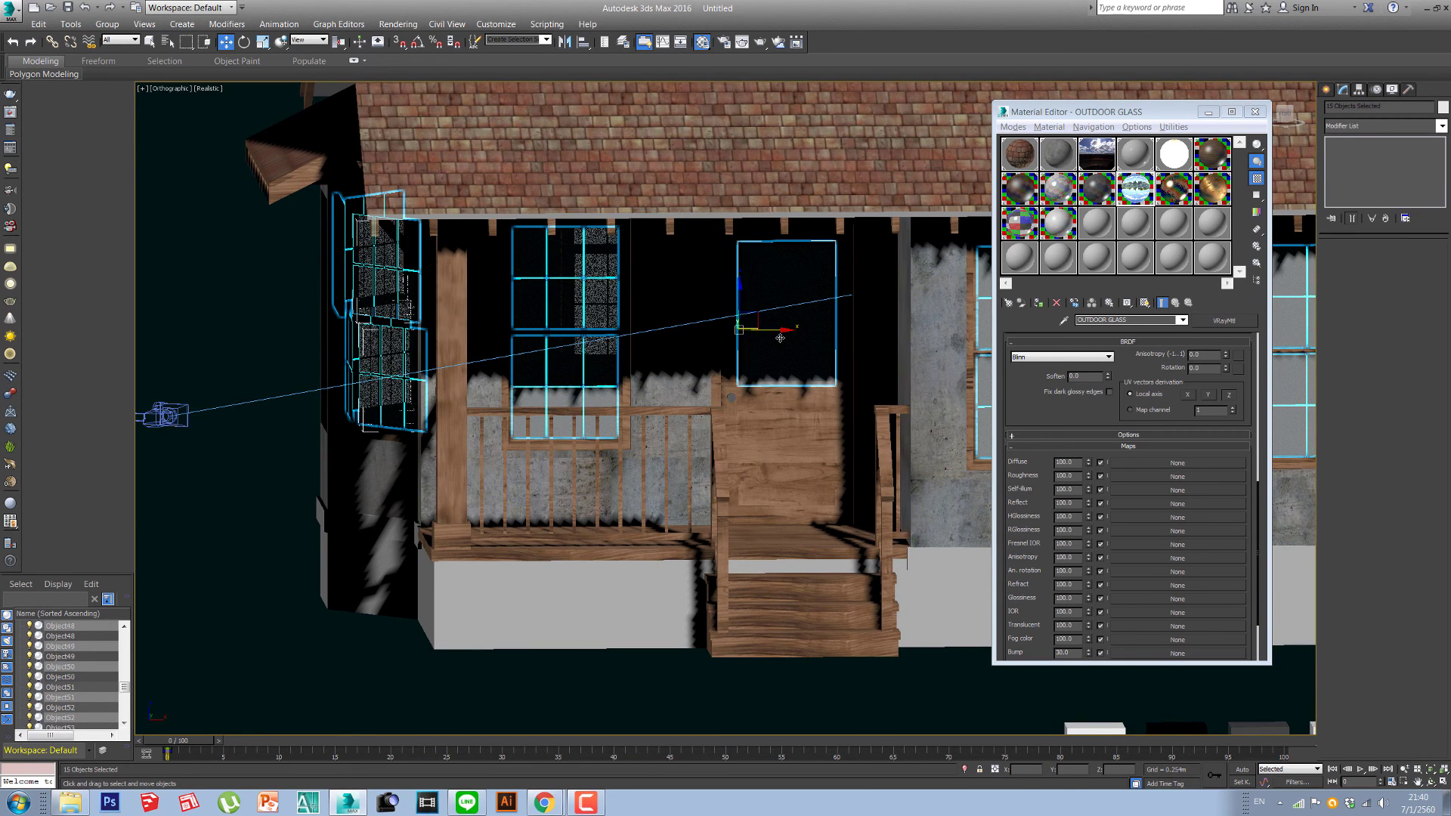
pyautogui.keyDown('alt'); pyautogui.moveTo(780, 337); pyautogui.dragTo(750, 404, button='middle'); pyautogui.keyUp('alt')
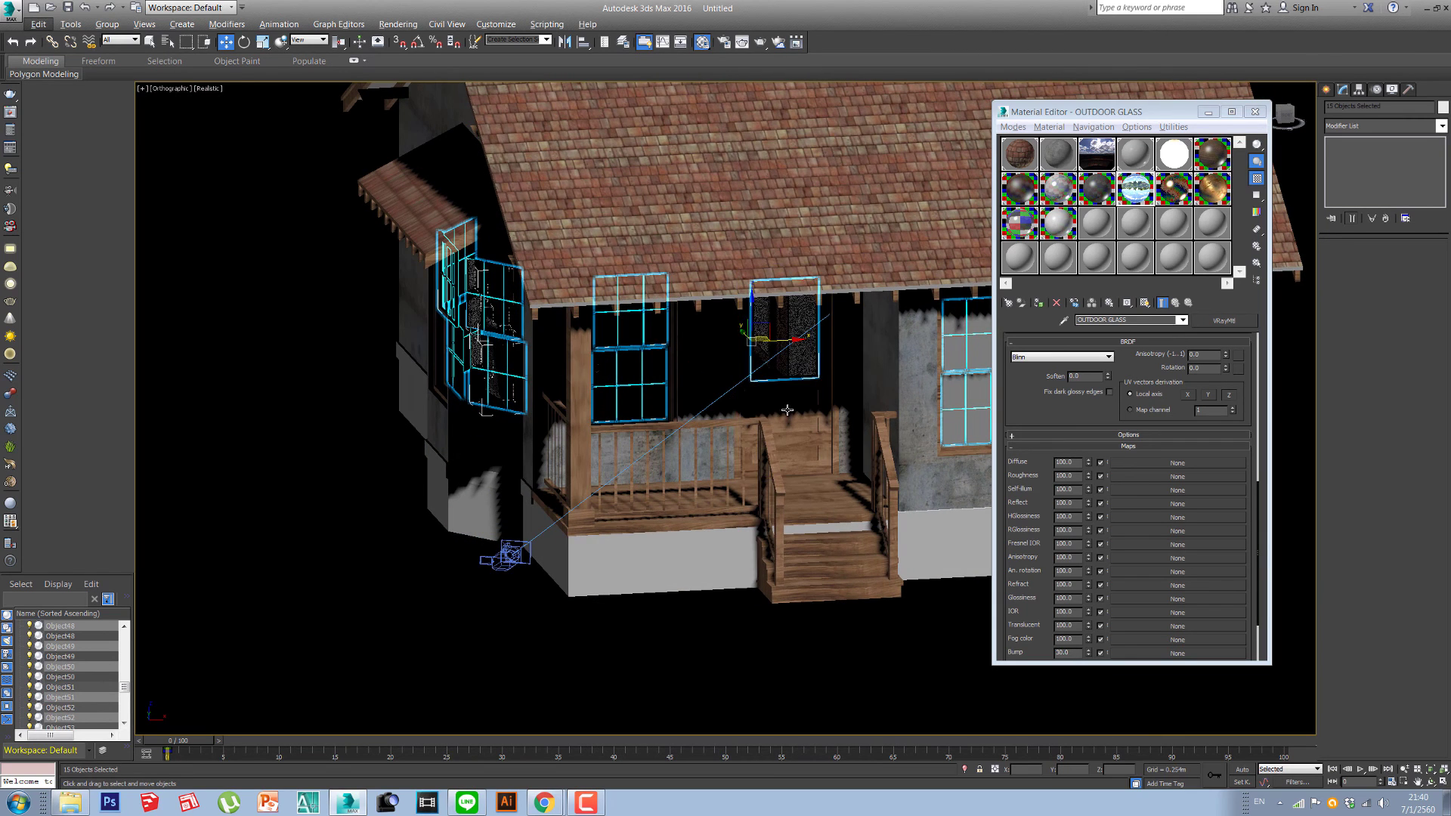
# Step: Isolate the selected glass panes in wireframe view and select only the door's glass pane
pyautogui.hotkey('alt', 'q')
pyautogui.scroll(-3, 654, 431)
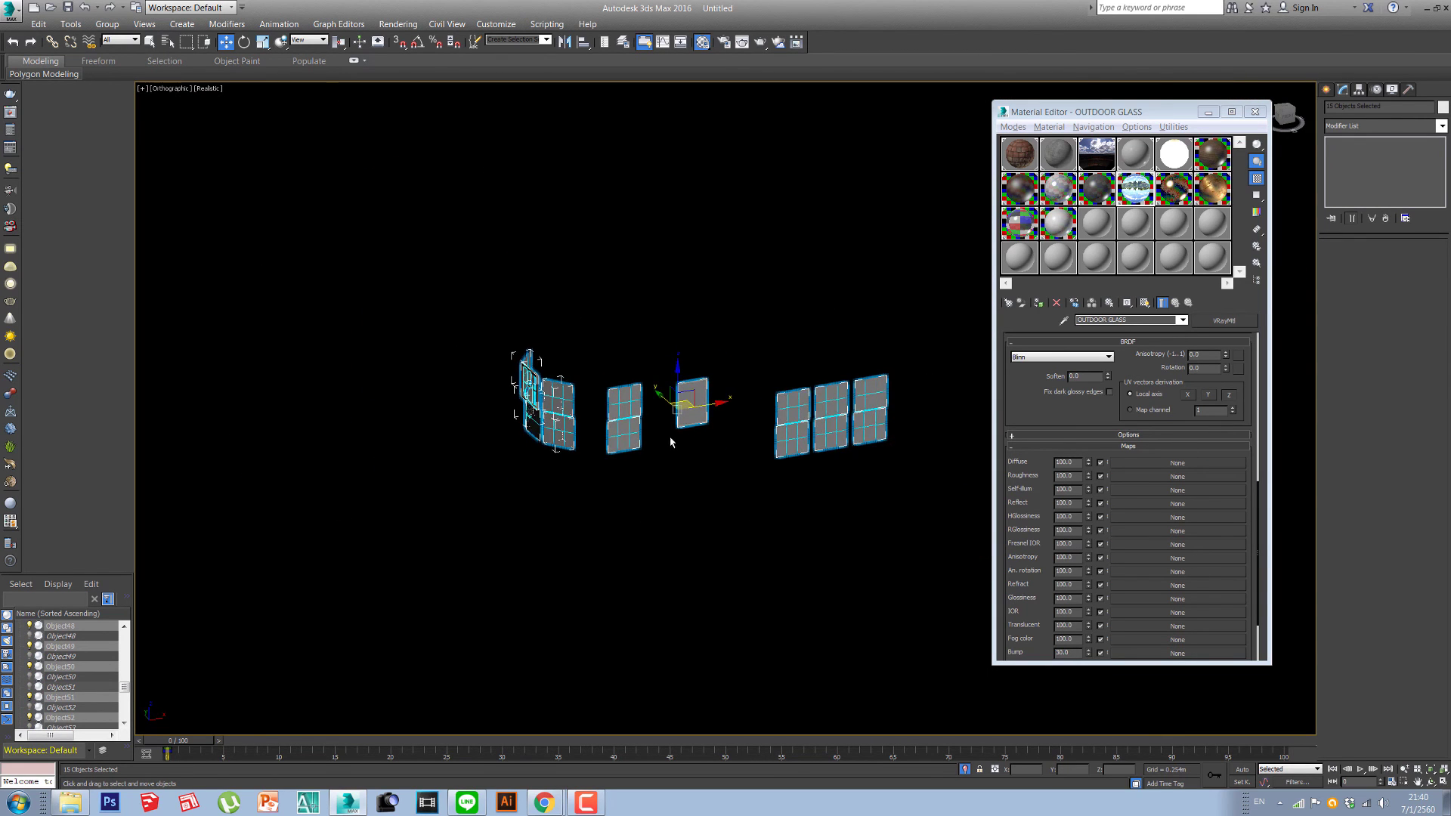
pyautogui.scroll(5, 651, 431)
pyautogui.press('F3')
pyautogui.moveTo(650, 427); pyautogui.dragTo(546, 415, button='middle')
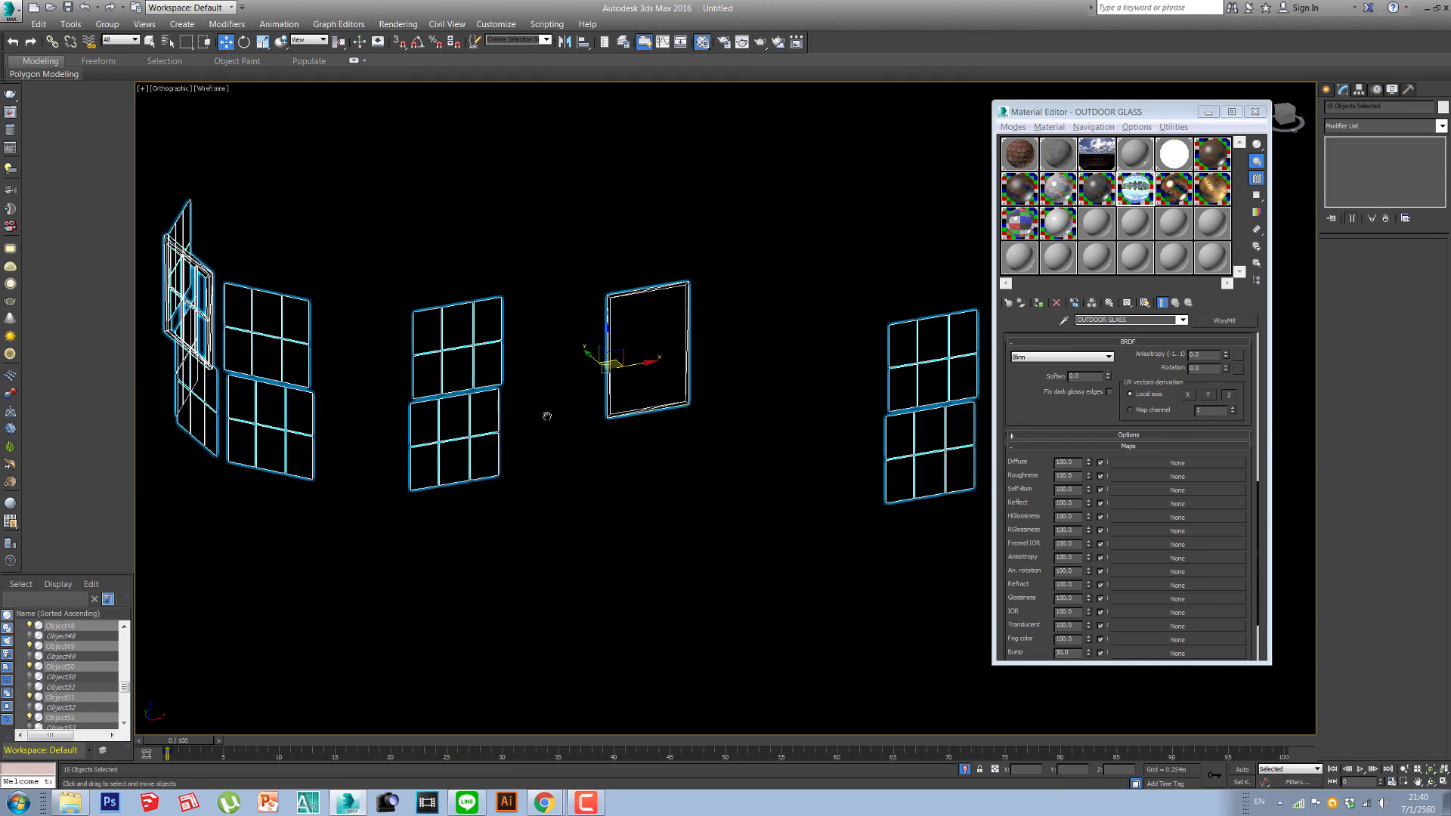
pyautogui.scroll(3, 640, 421)
pyautogui.click(667, 449)
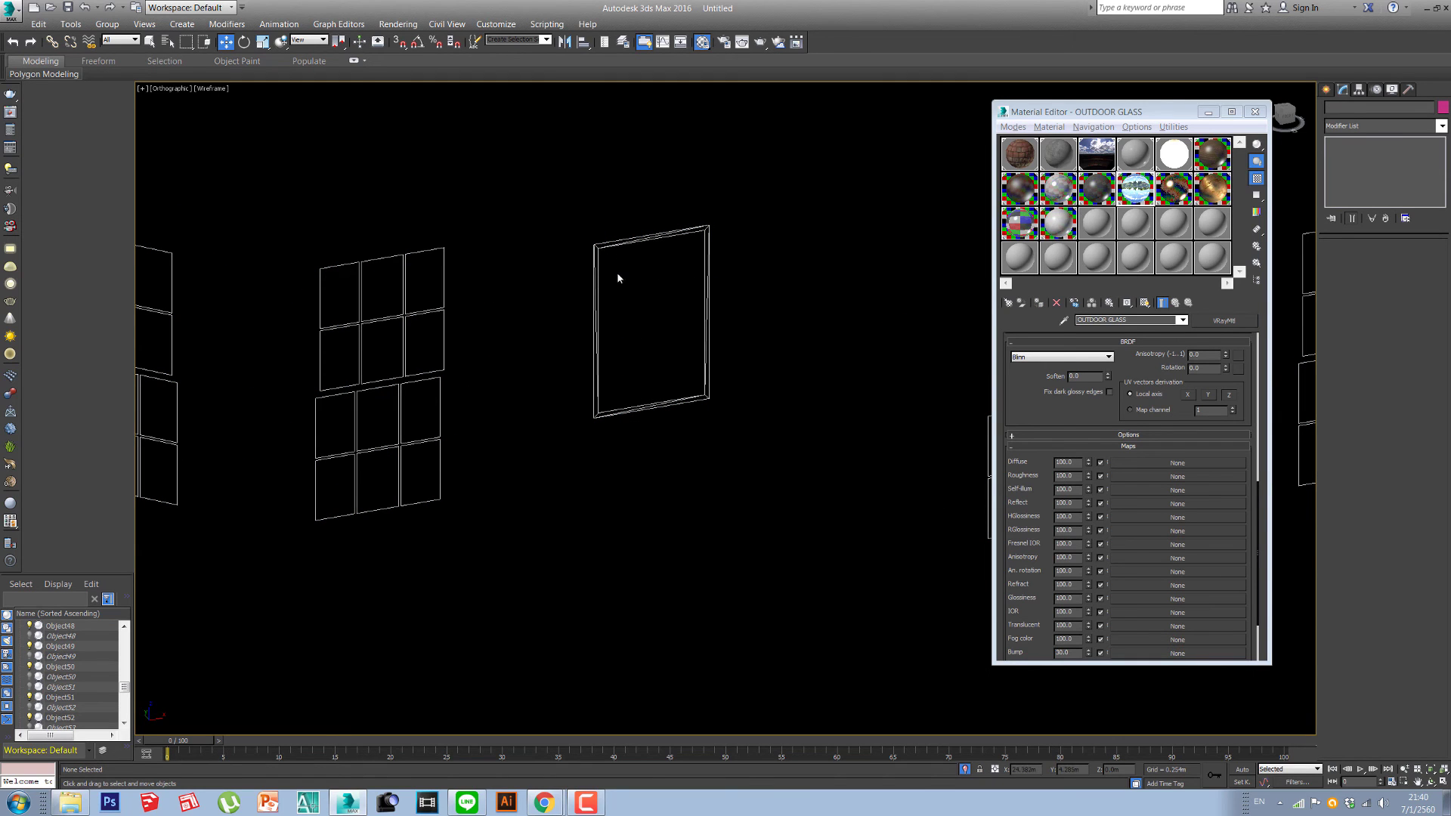
pyautogui.click(596, 249)
# Step: Assign OUTDOOR GLASS to the door pane's polygon at polygon sub-object level
pyautogui.click(1332, 142)
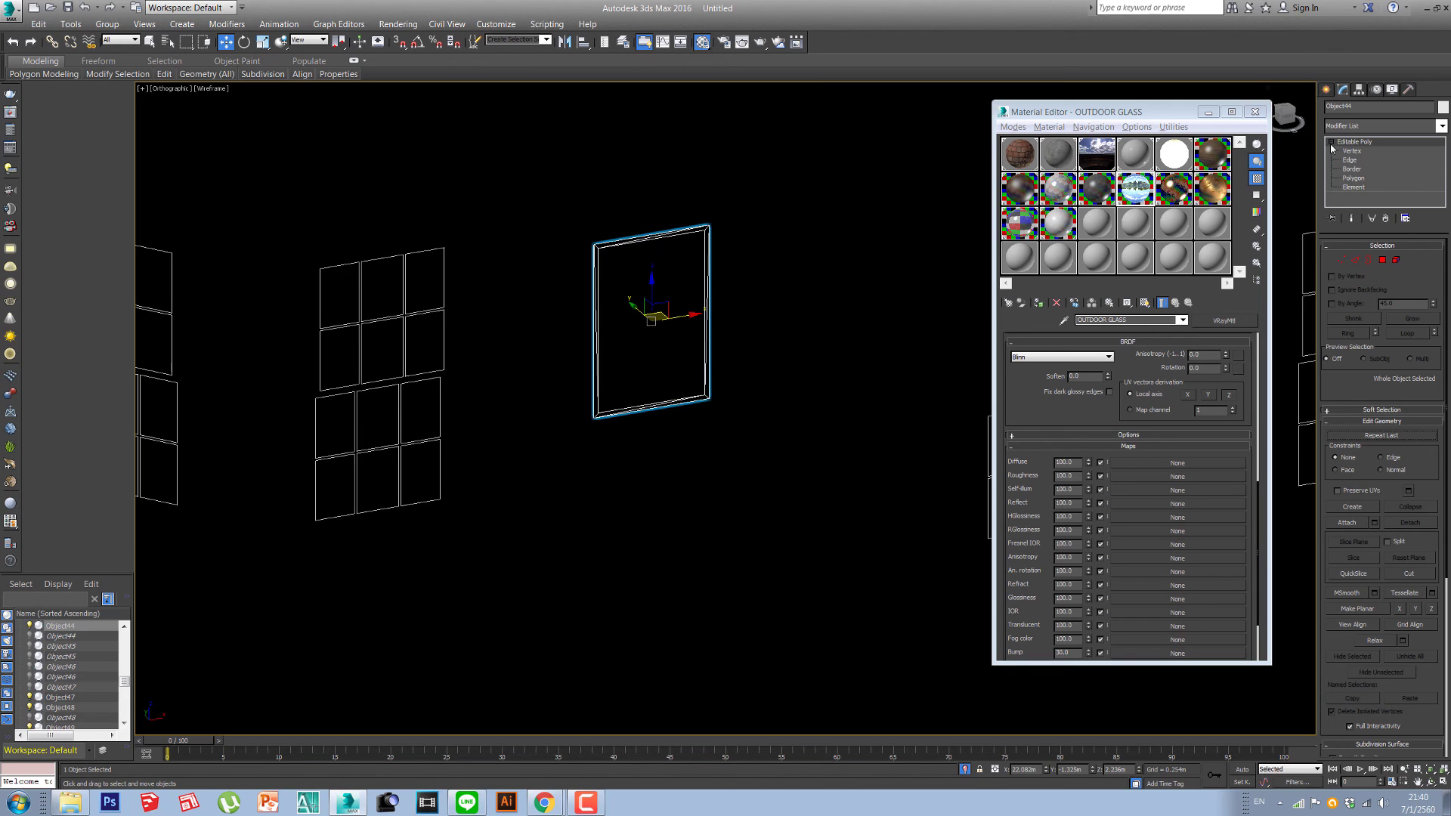
pyautogui.click(1352, 178)
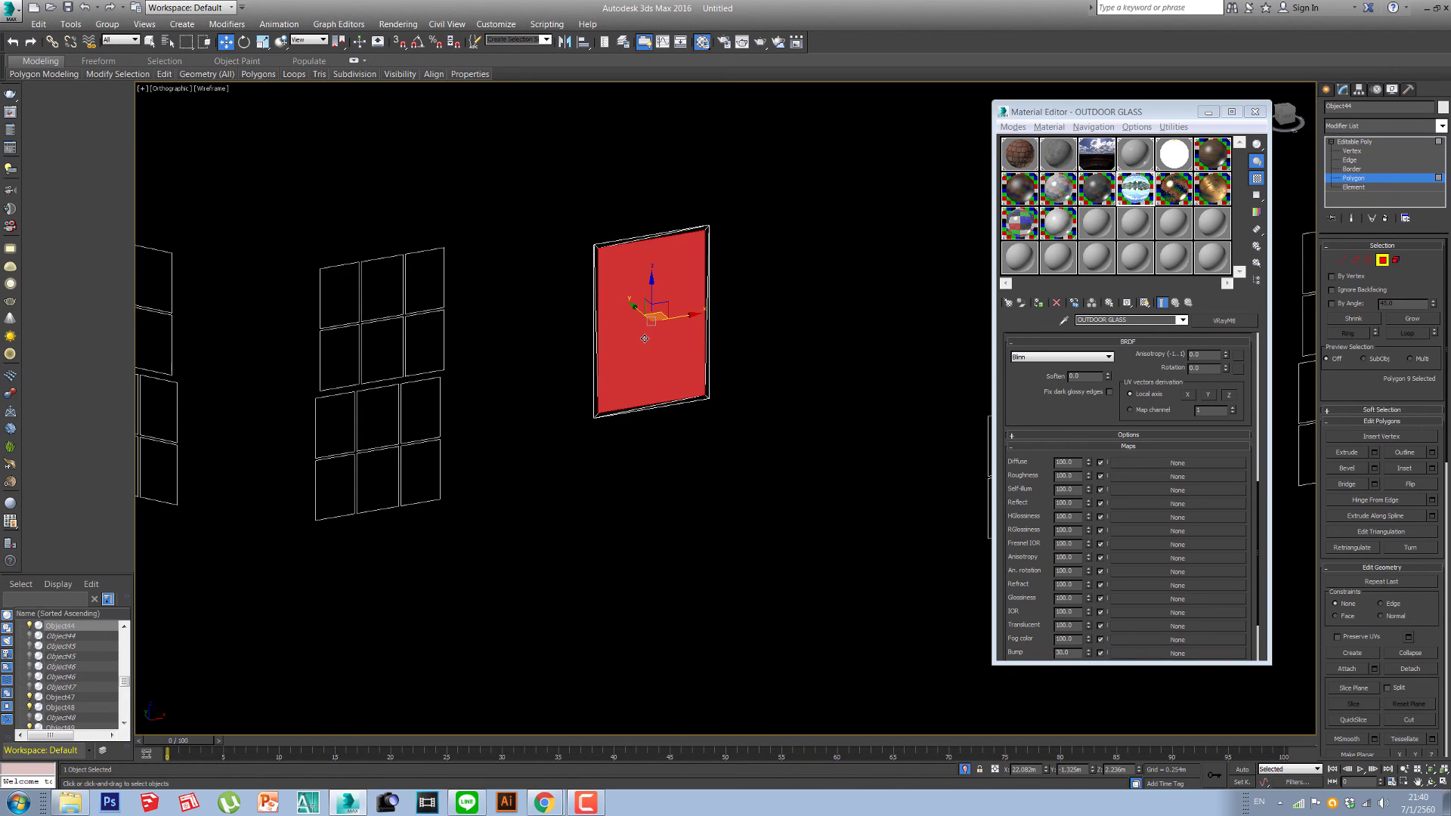
pyautogui.click(1038, 302)
pyautogui.moveTo(756, 347)
pyautogui.keyDown('alt'); pyautogui.mouseDown(button='middle')
pyautogui.moveTo(656, 351)
pyautogui.moveTo(753, 358)
pyautogui.mouseUp(button='middle'); pyautogui.keyUp('alt')
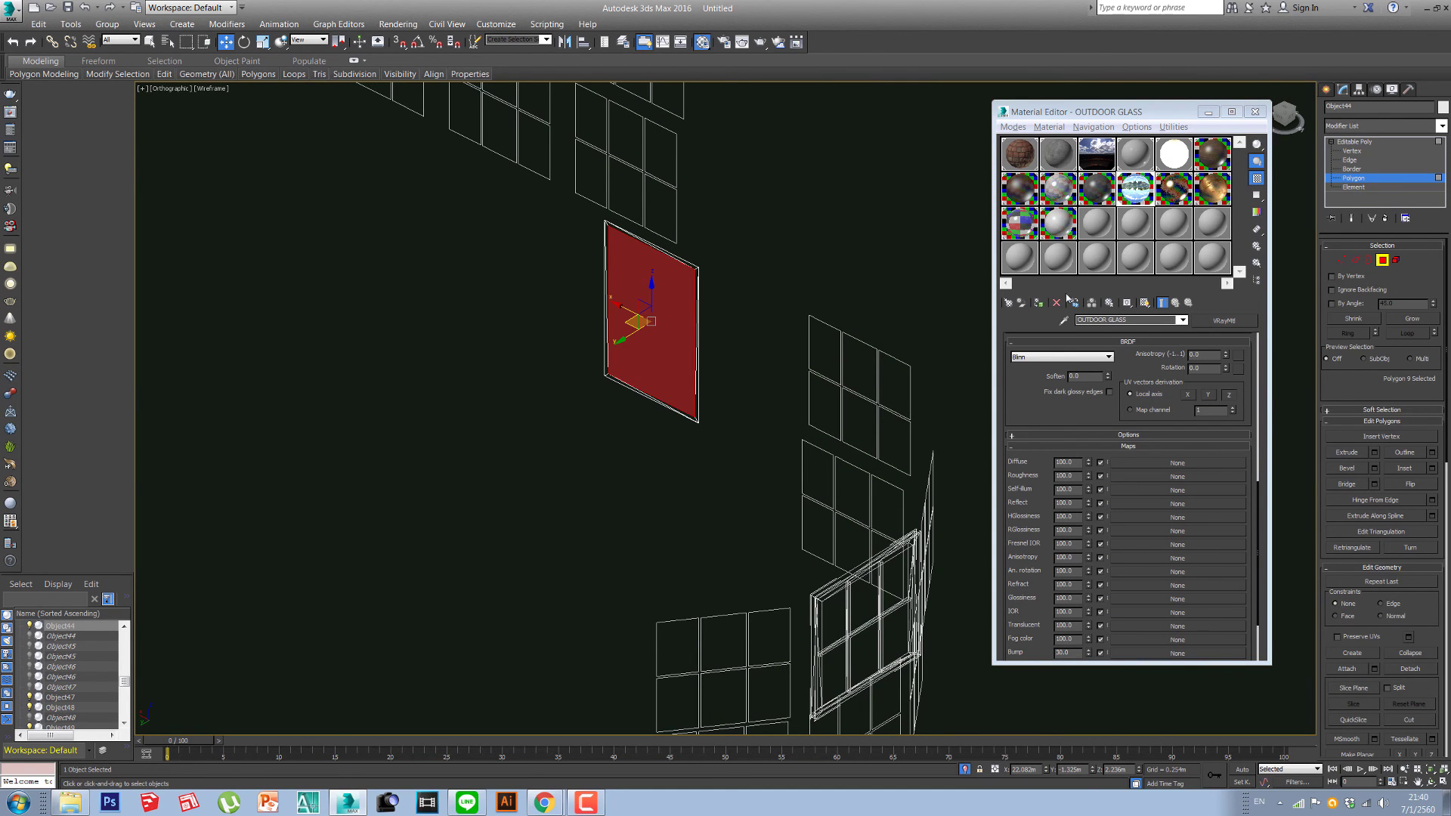
pyautogui.click(713, 363)
pyautogui.scroll(5, 689, 284)
pyautogui.scroll(-8, 692, 281)
pyautogui.keyDown('alt'); pyautogui.moveTo(751, 334); pyautogui.dragTo(869, 325, button='middle'); pyautogui.keyUp('alt')
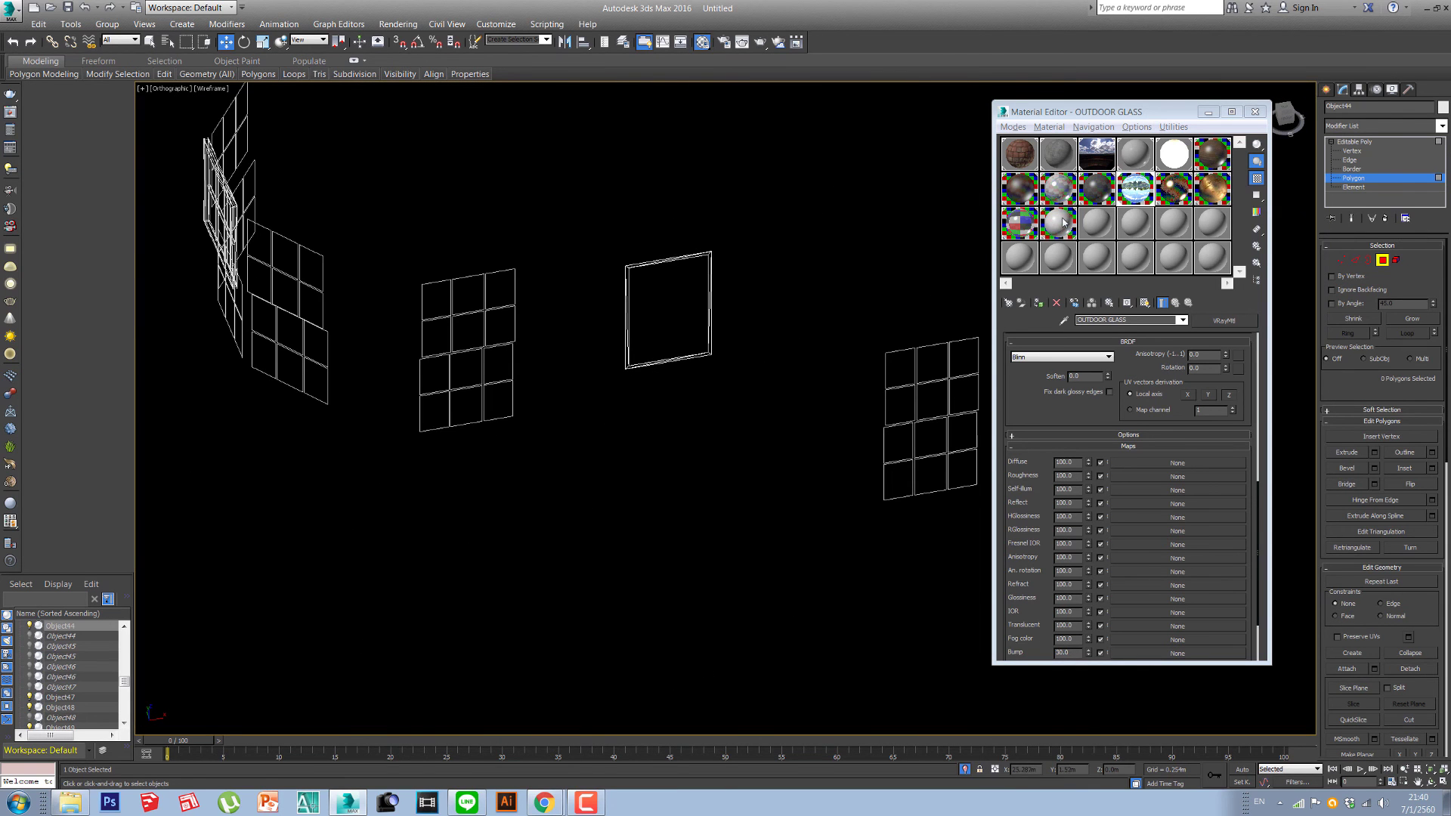
pyautogui.click(1338, 178)
# Step: Assign OUTDOOR GLASS to the three right-hand window grids
pyautogui.keyDown('alt'); pyautogui.moveTo(800, 261); pyautogui.dragTo(567, 242, button='middle'); pyautogui.keyUp('alt')
pyautogui.scroll(5, 665, 356)
pyautogui.scroll(4, 666, 356)
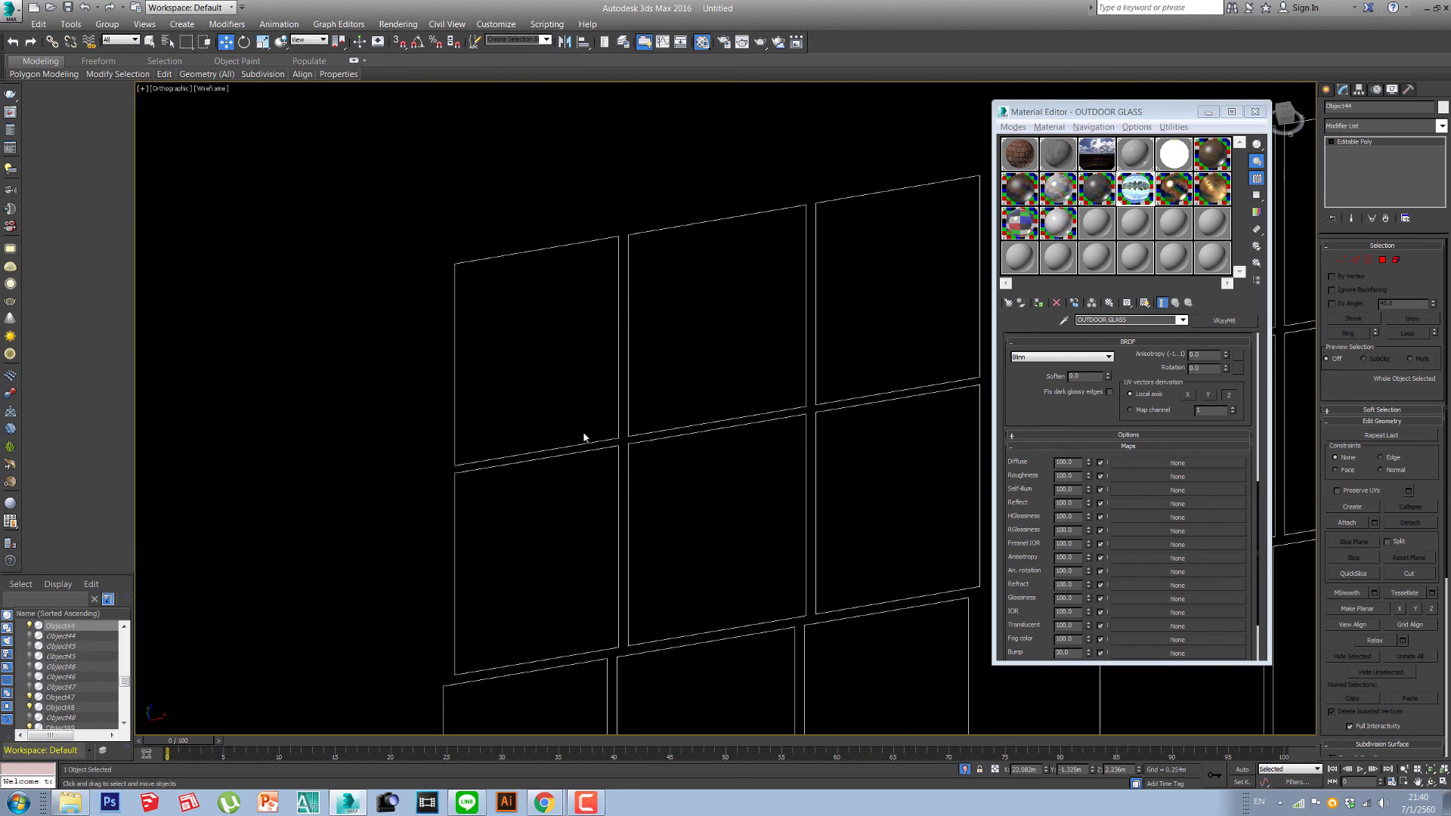
pyautogui.click(619, 447)
pyautogui.scroll(-6, 670, 375)
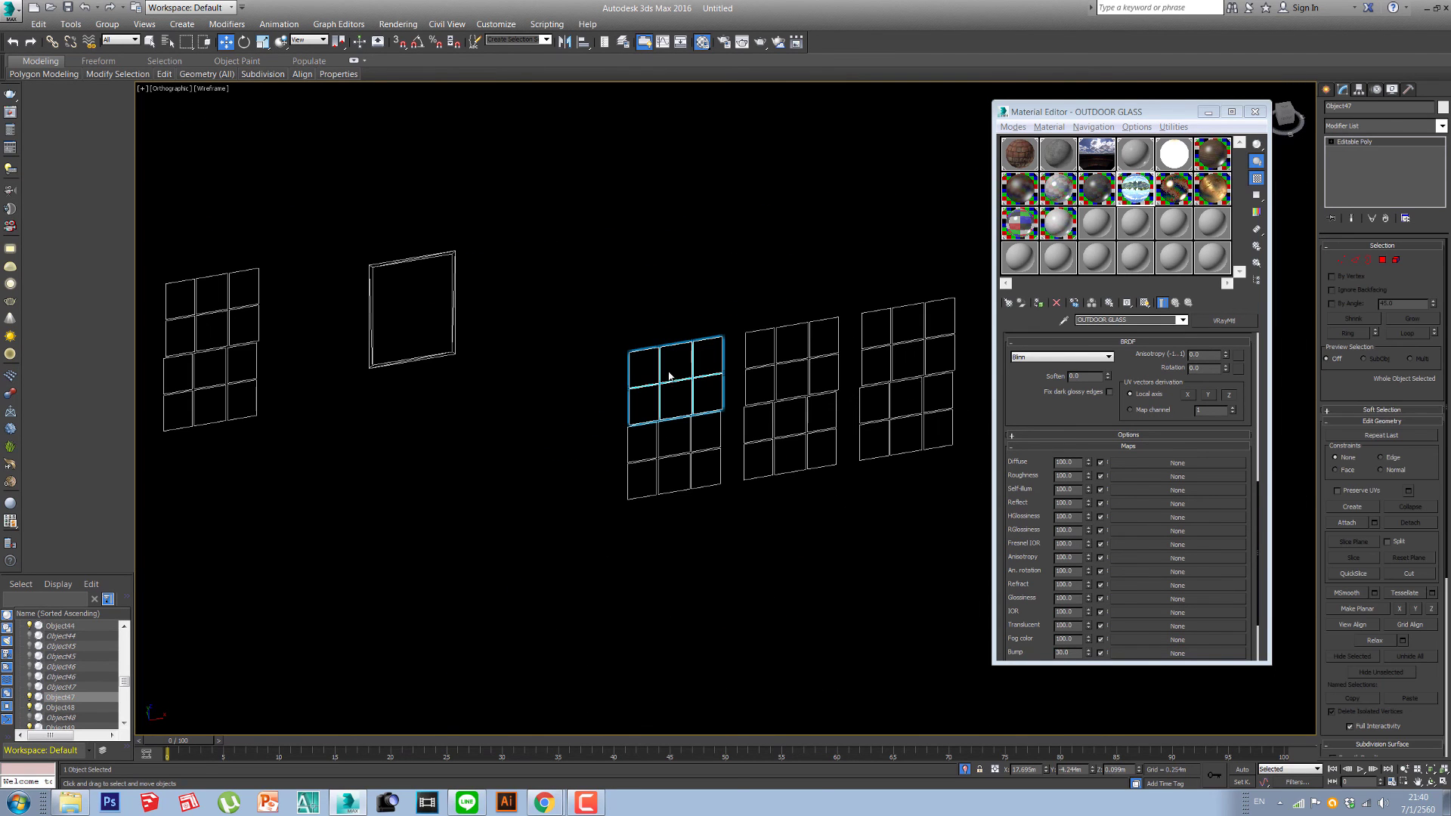
pyautogui.moveTo(596, 275); pyautogui.dragTo(597, 275)
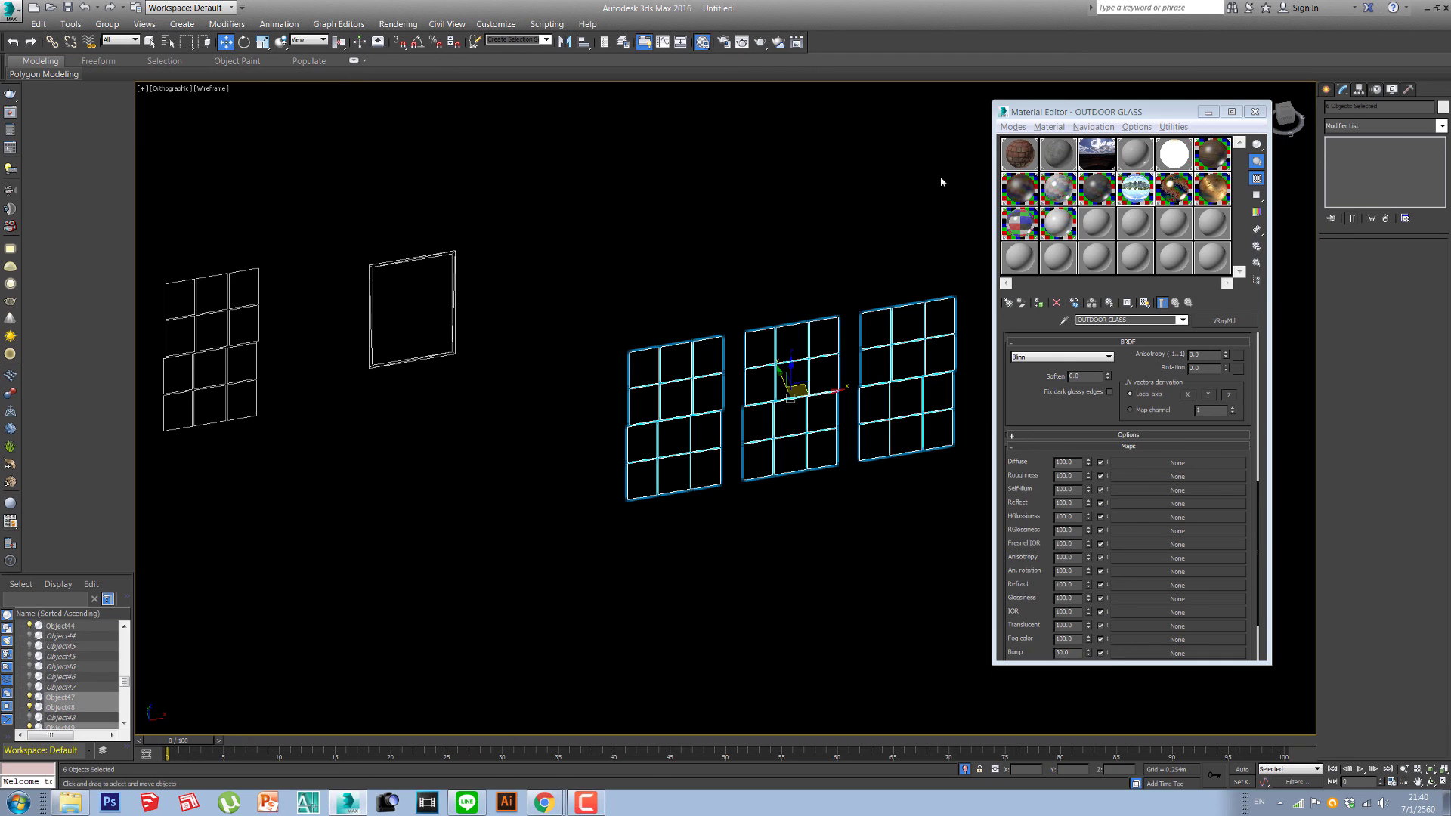
pyautogui.click(1134, 192)
pyautogui.click(1041, 304)
# Step: Select every window grid and the door pane and assign them OUTDOOR GLASS
pyautogui.keyDown('alt'); pyautogui.moveTo(431, 278); pyautogui.dragTo(519, 411, button='middle'); pyautogui.keyUp('alt')
pyautogui.moveTo(519, 411); pyautogui.dragTo(333, 164)
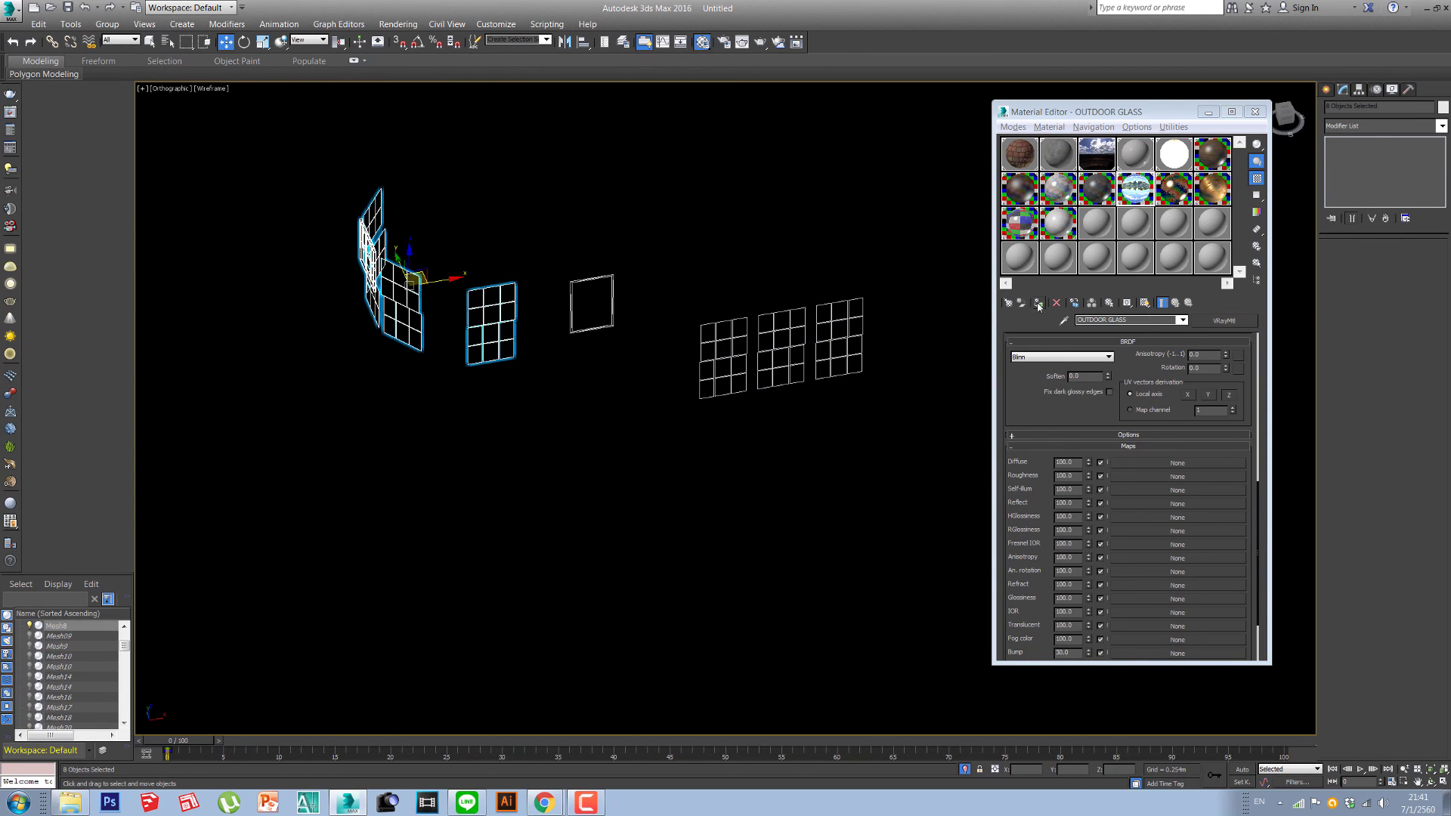
pyautogui.moveTo(873, 429); pyautogui.dragTo(312, 163)
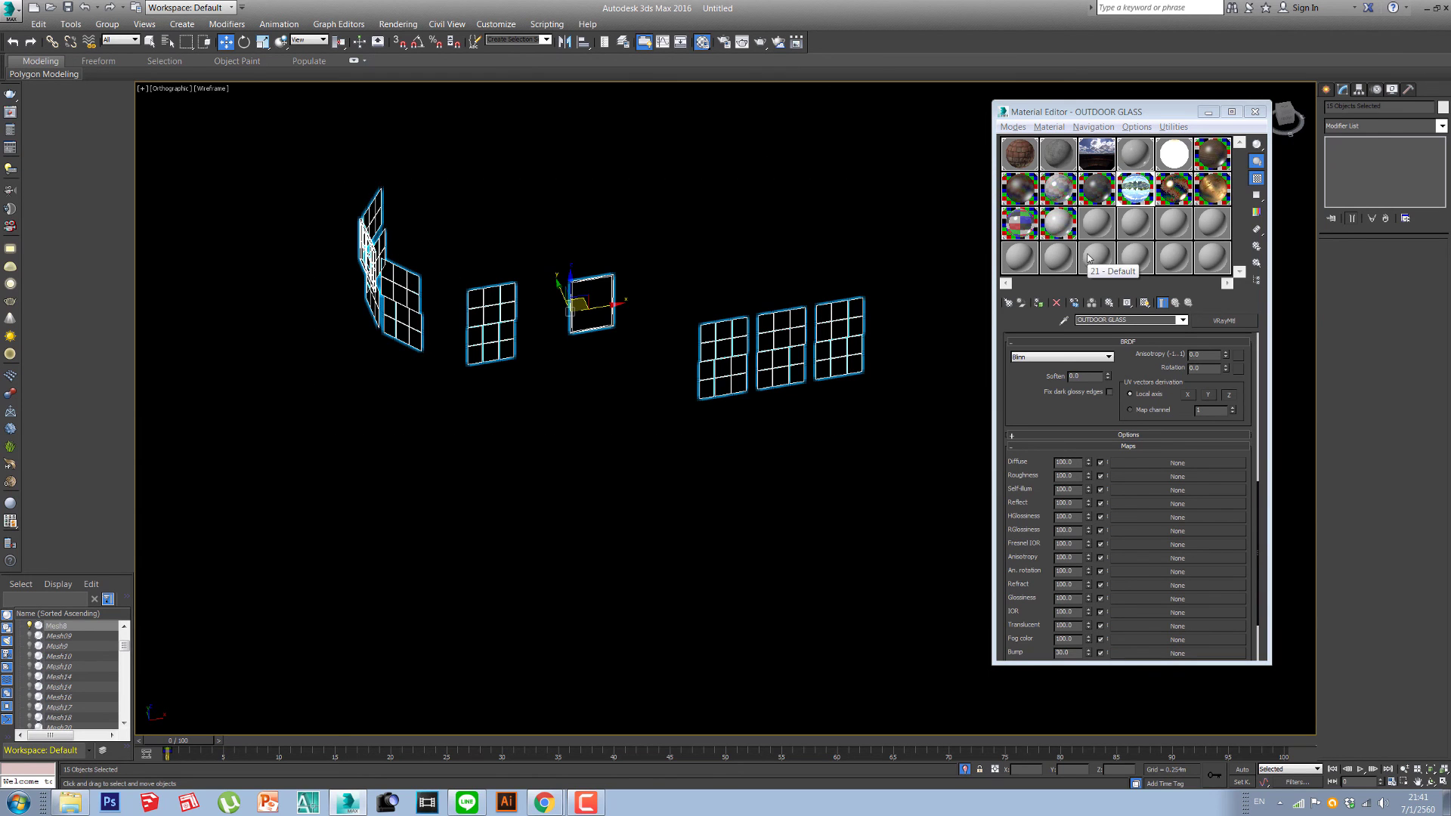
pyautogui.click(1041, 305)
# Step: Switch the viewport to look through PhysCamera001
pyautogui.scroll(2, 768, 259)
pyautogui.moveTo(767, 259); pyautogui.dragTo(659, 260, button='middle')
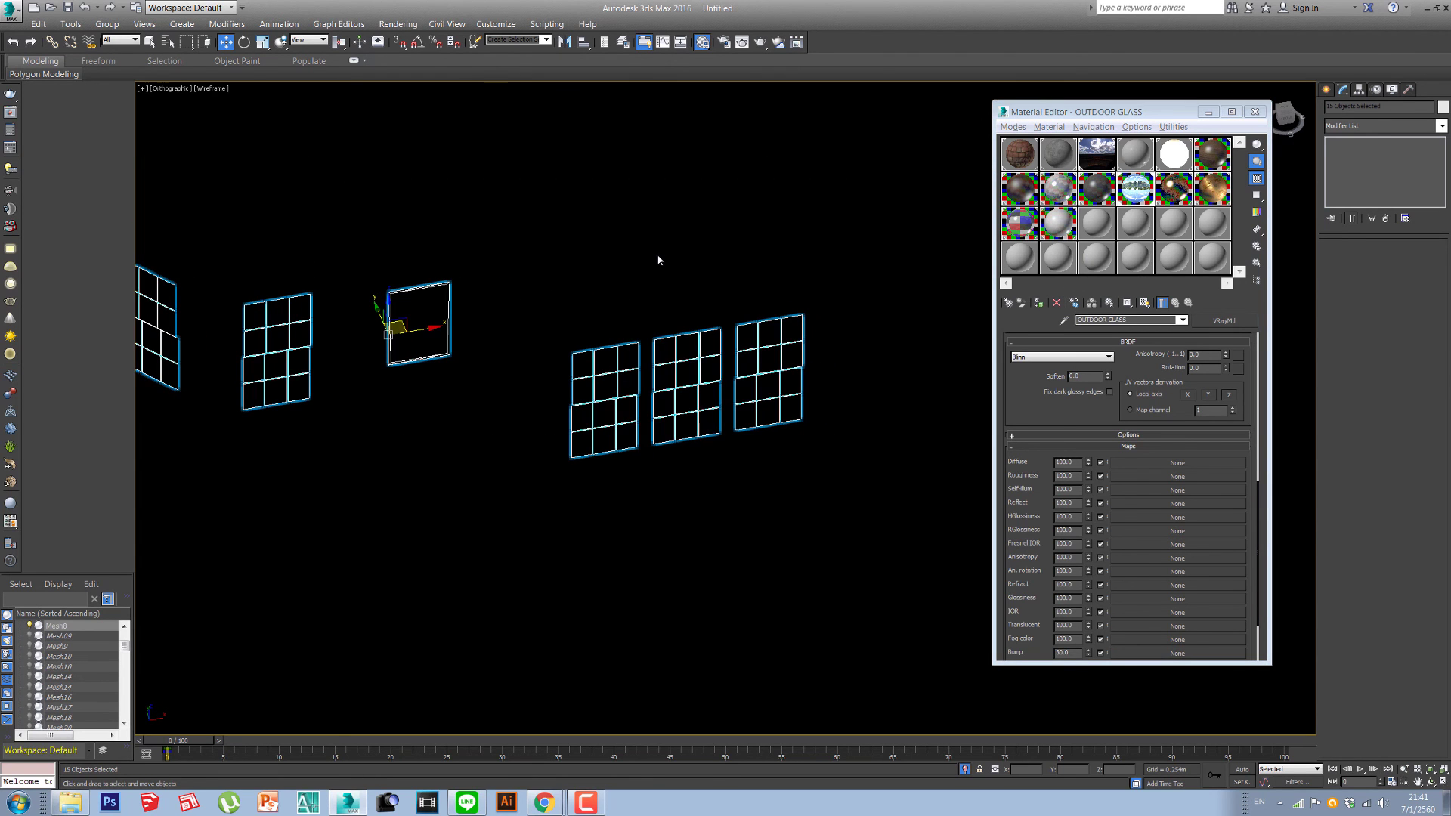
pyautogui.press('v')
pyautogui.click(680, 144)
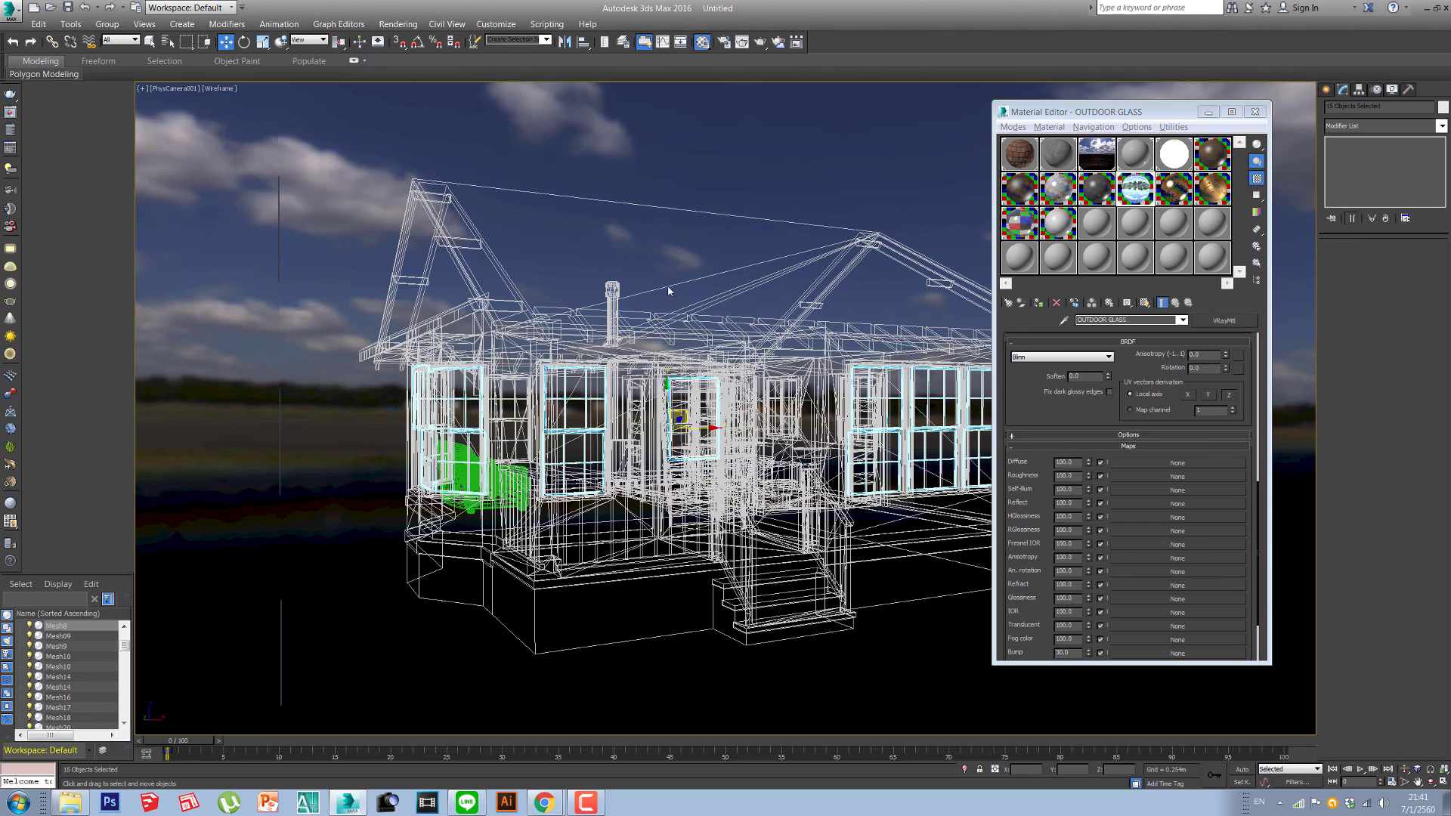
# Step: Test-render the camera view in V-Ray with Realistic shading, cancel it, and open V-Ray Quick Settings
pyautogui.click(1255, 112)
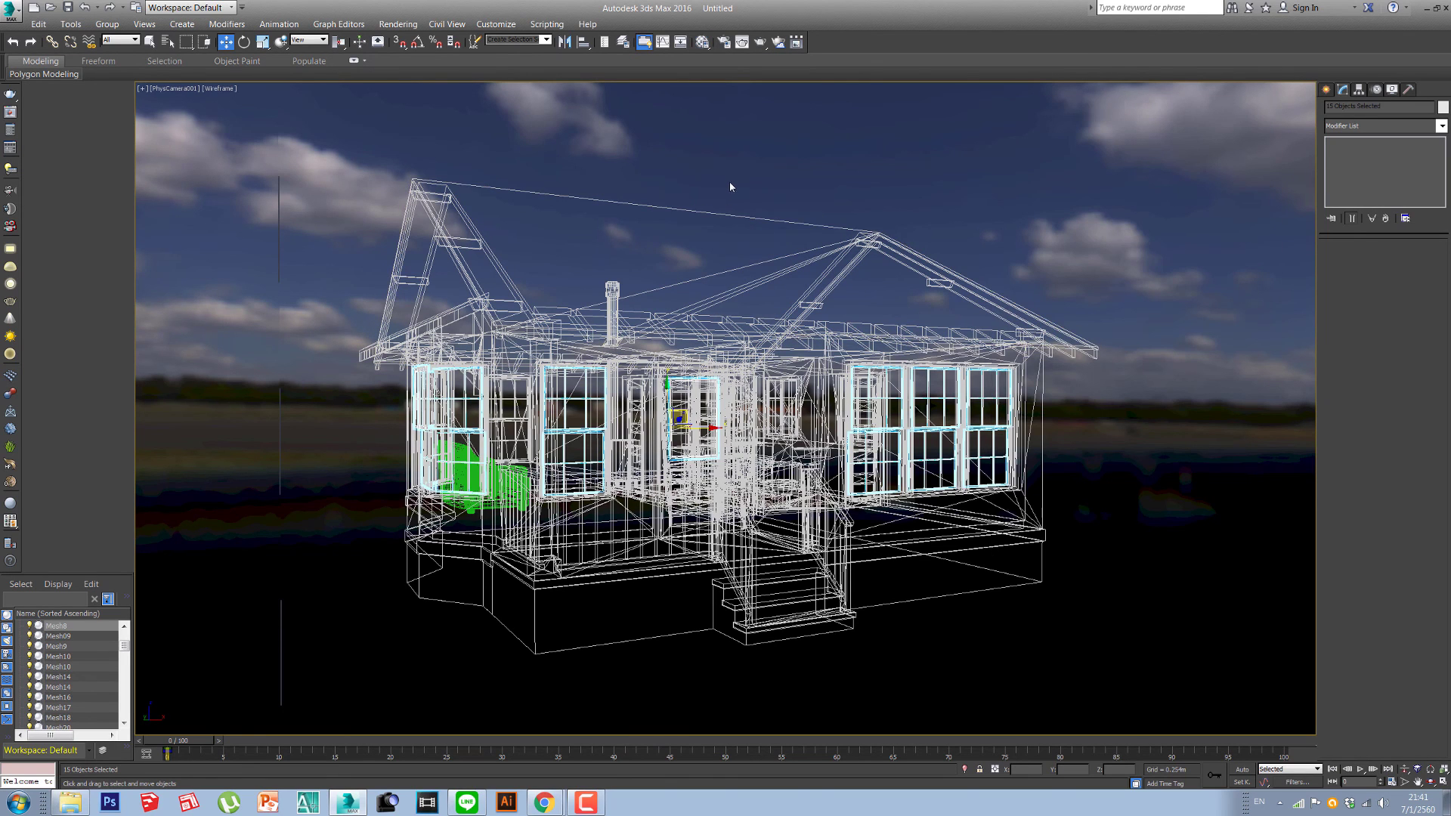
pyautogui.press('F3')
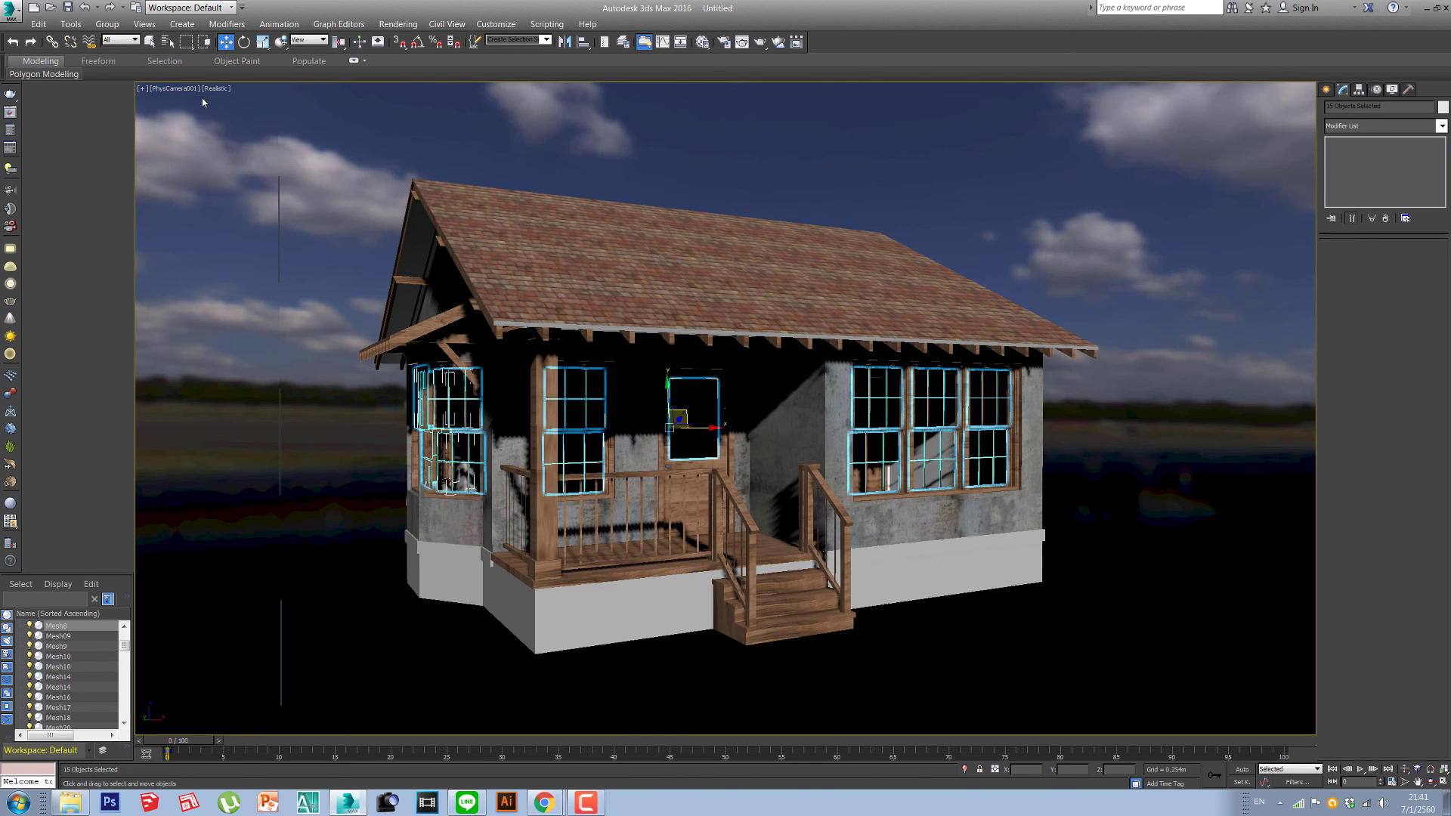
pyautogui.click(9, 96)
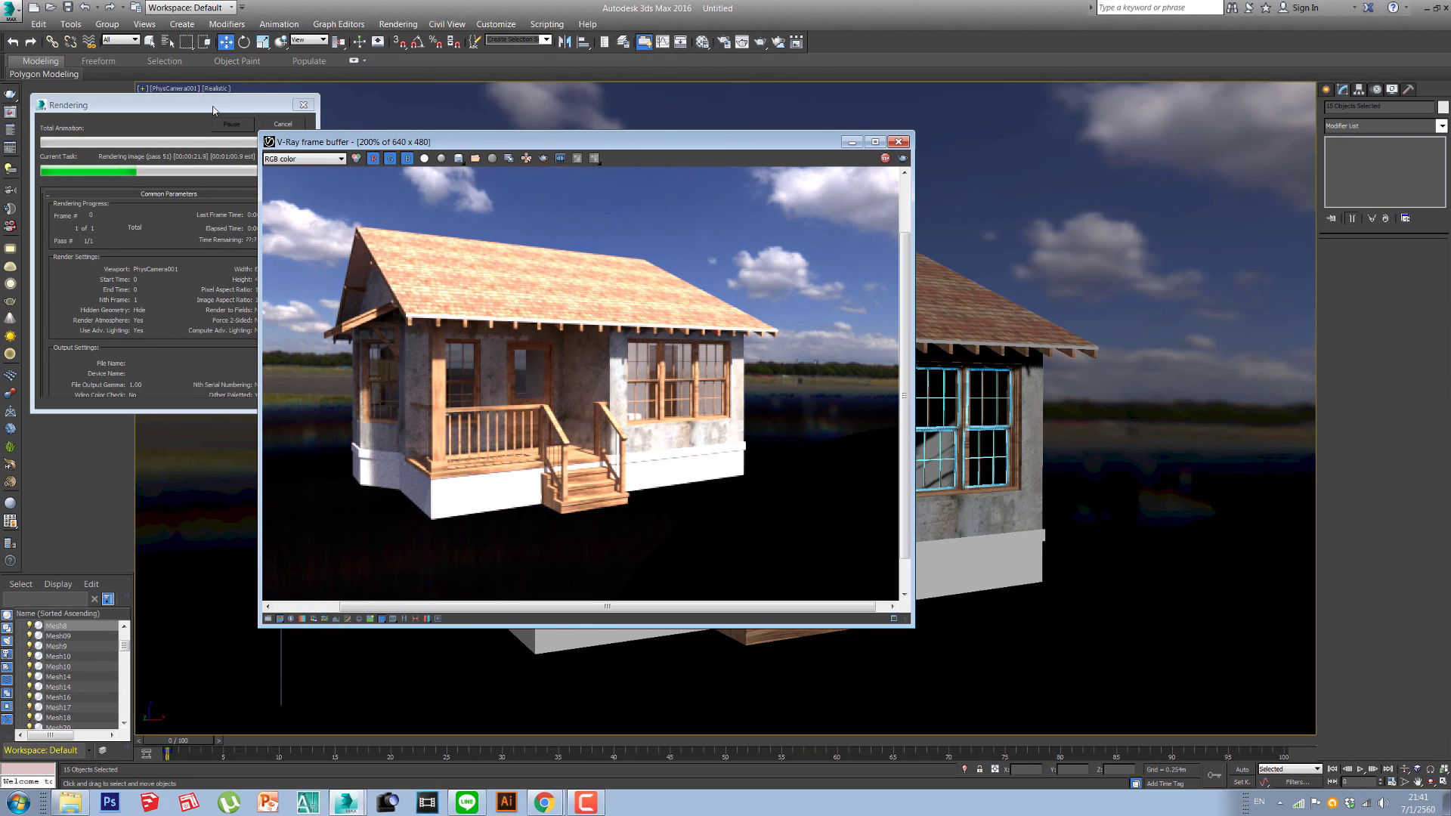
pyautogui.moveTo(616, 140); pyautogui.dragTo(855, 119)
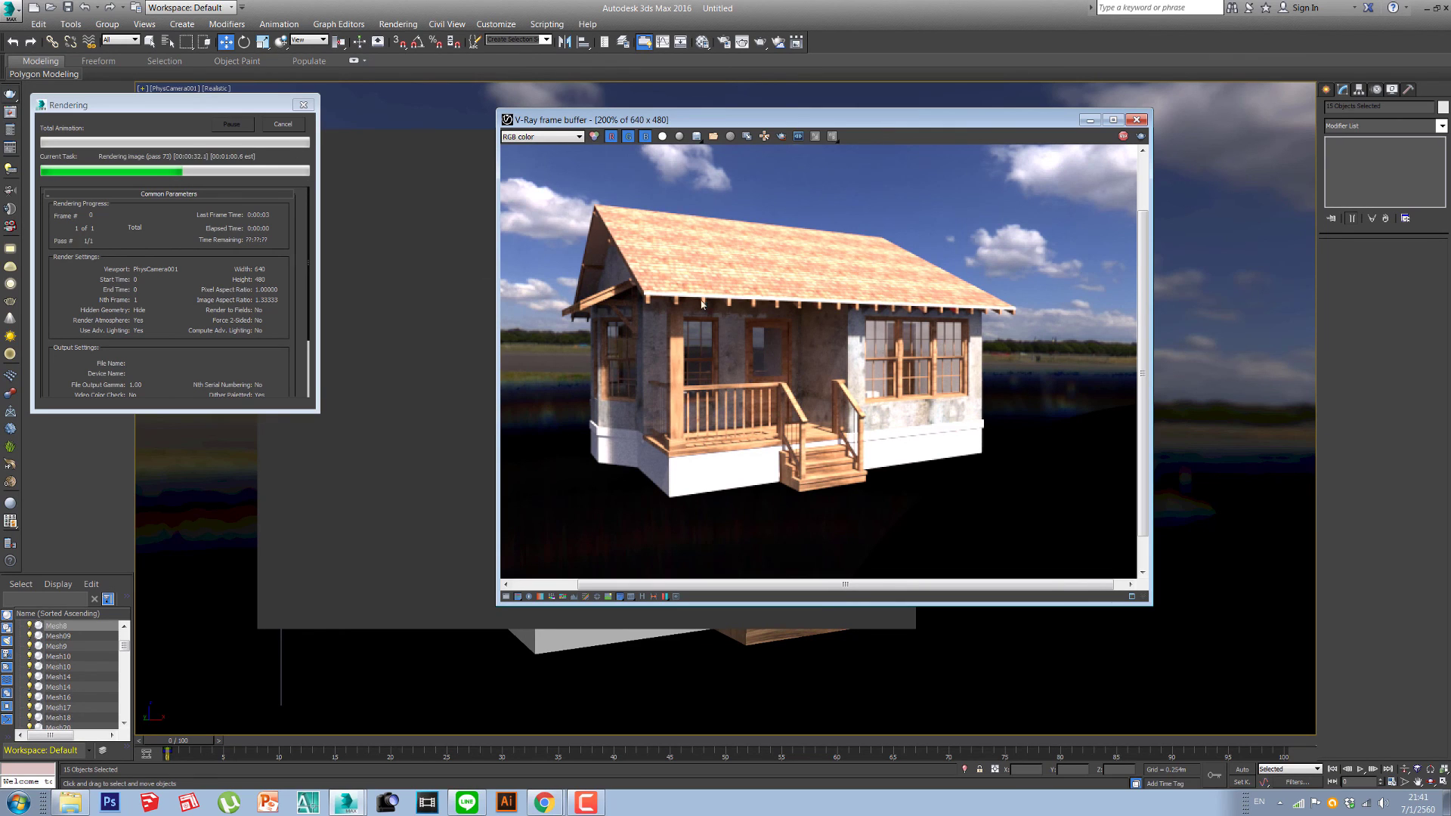
pyautogui.click(294, 127)
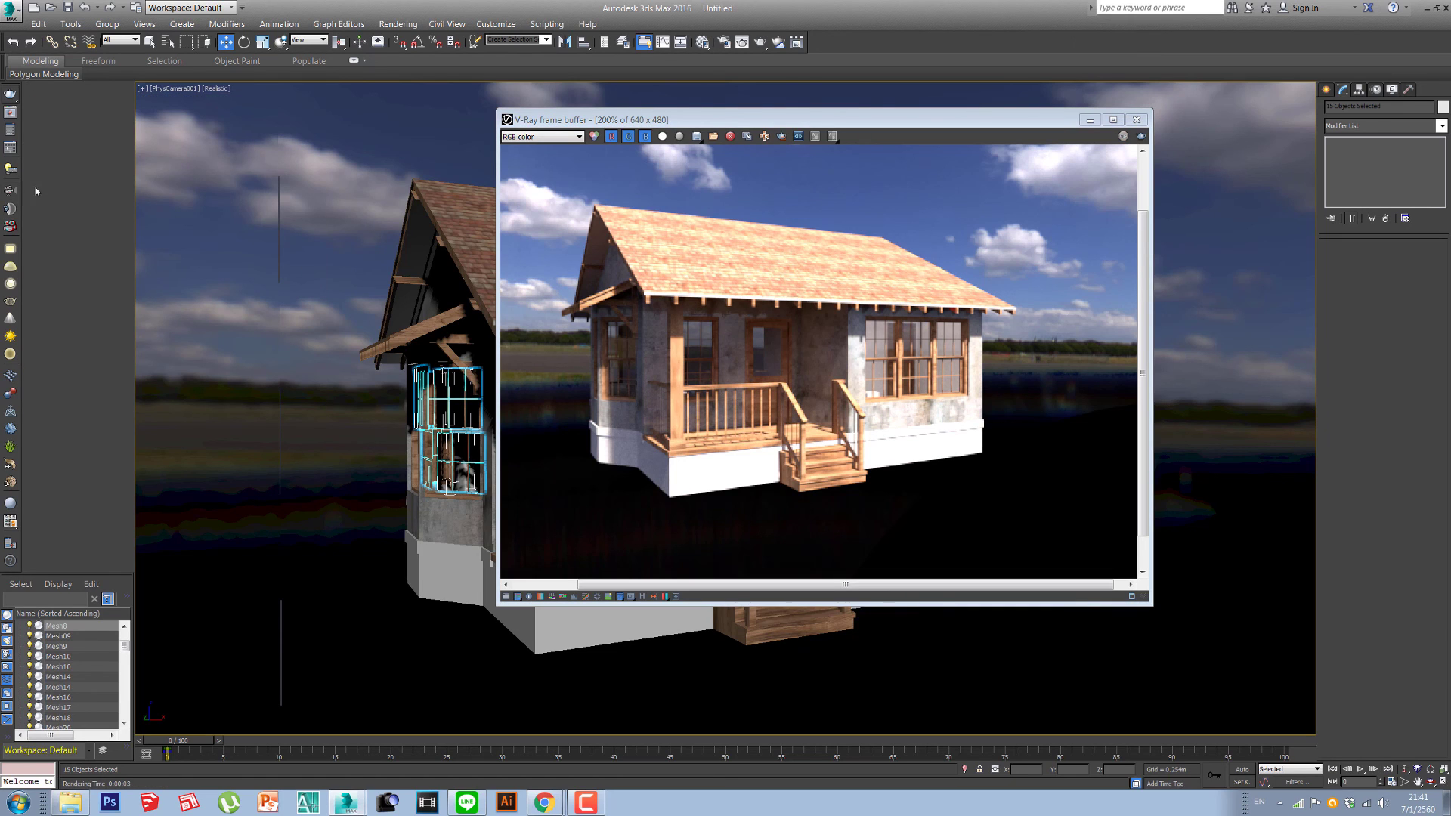
pyautogui.click(11, 149)
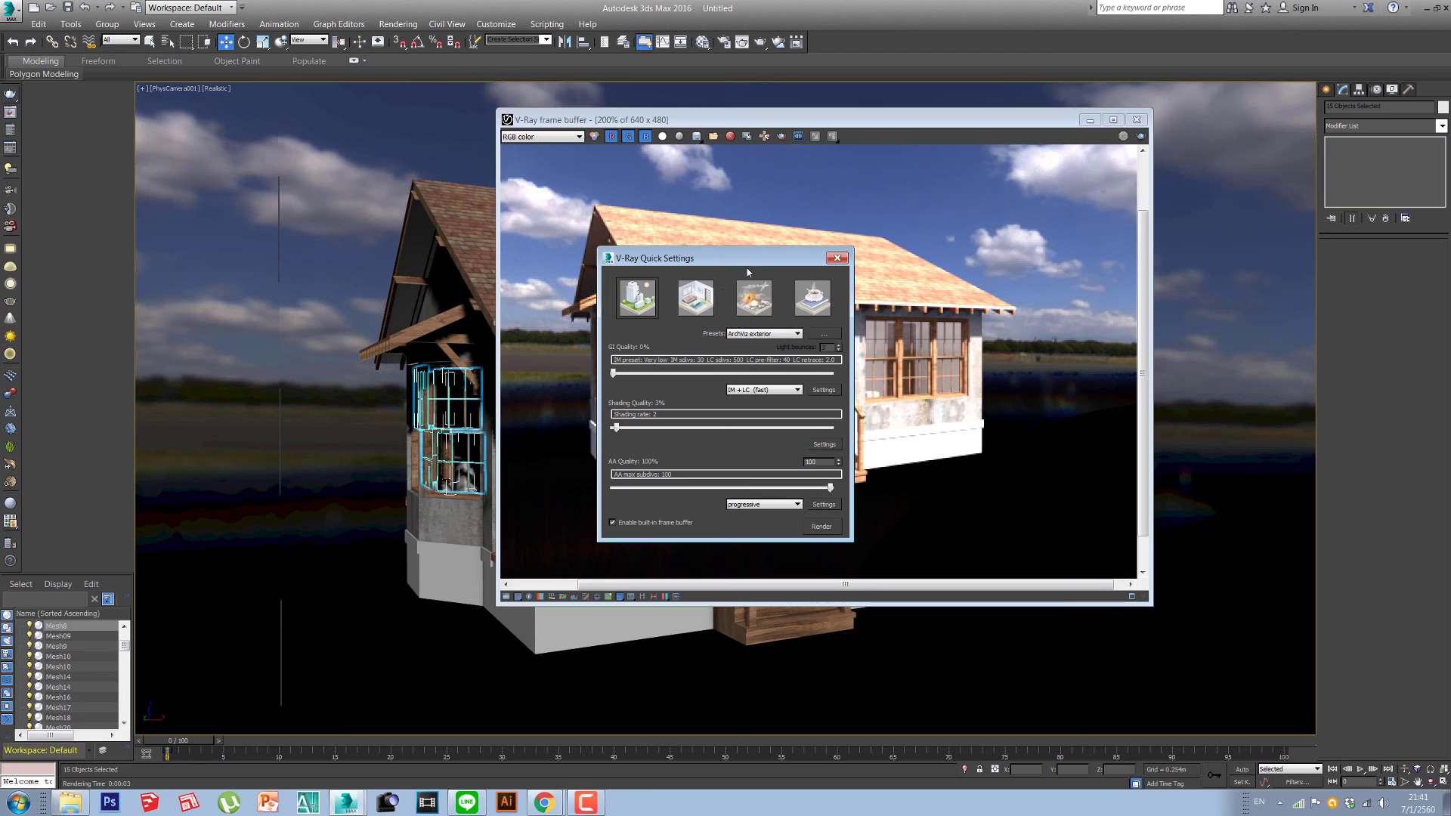
# Step: Raise V-Ray GI quality to Medium and shading quality to 53%, then re-render the cottage
pyautogui.moveTo(756, 262); pyautogui.dragTo(628, 265)
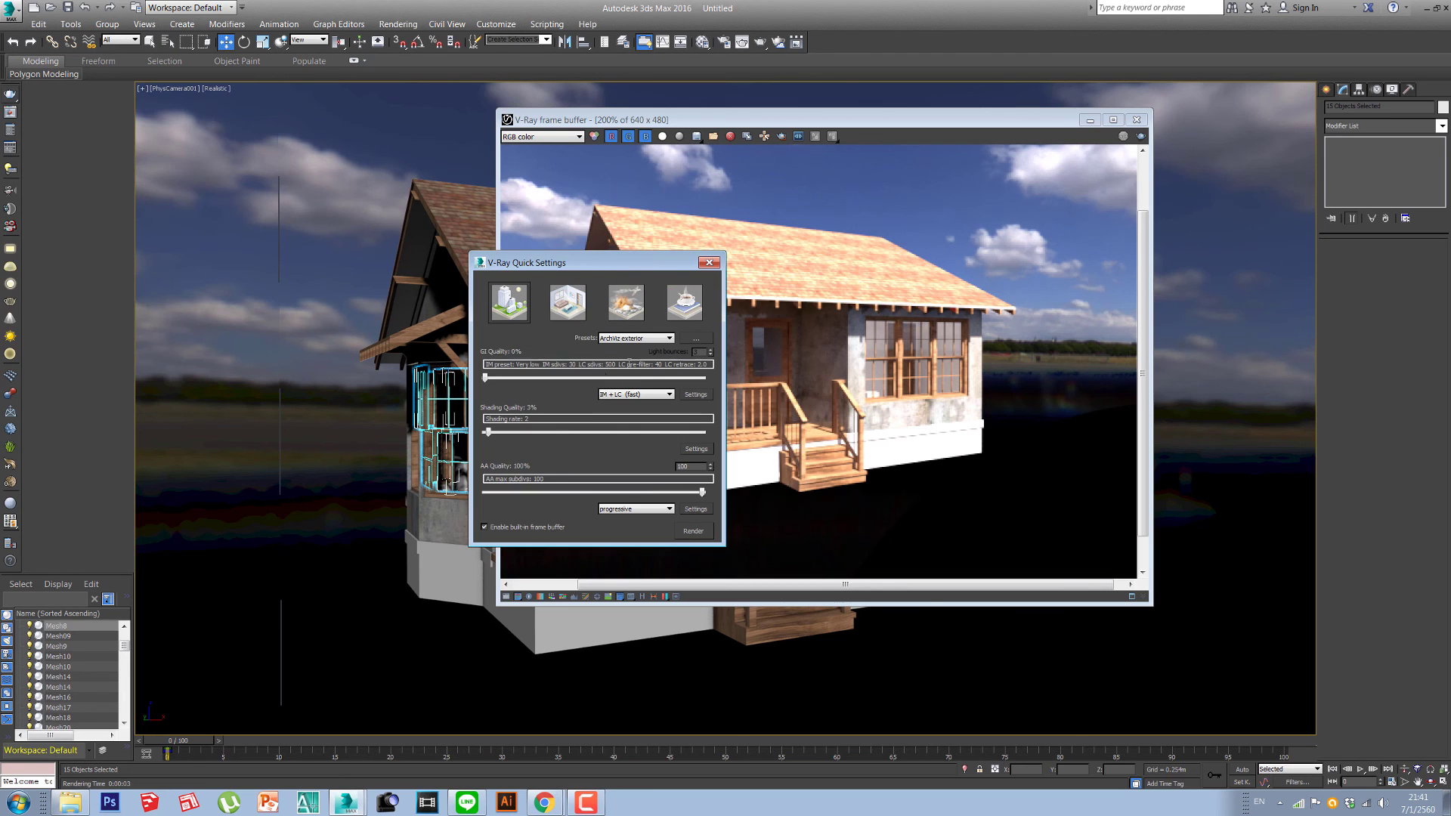
pyautogui.moveTo(487, 380); pyautogui.dragTo(594, 380)
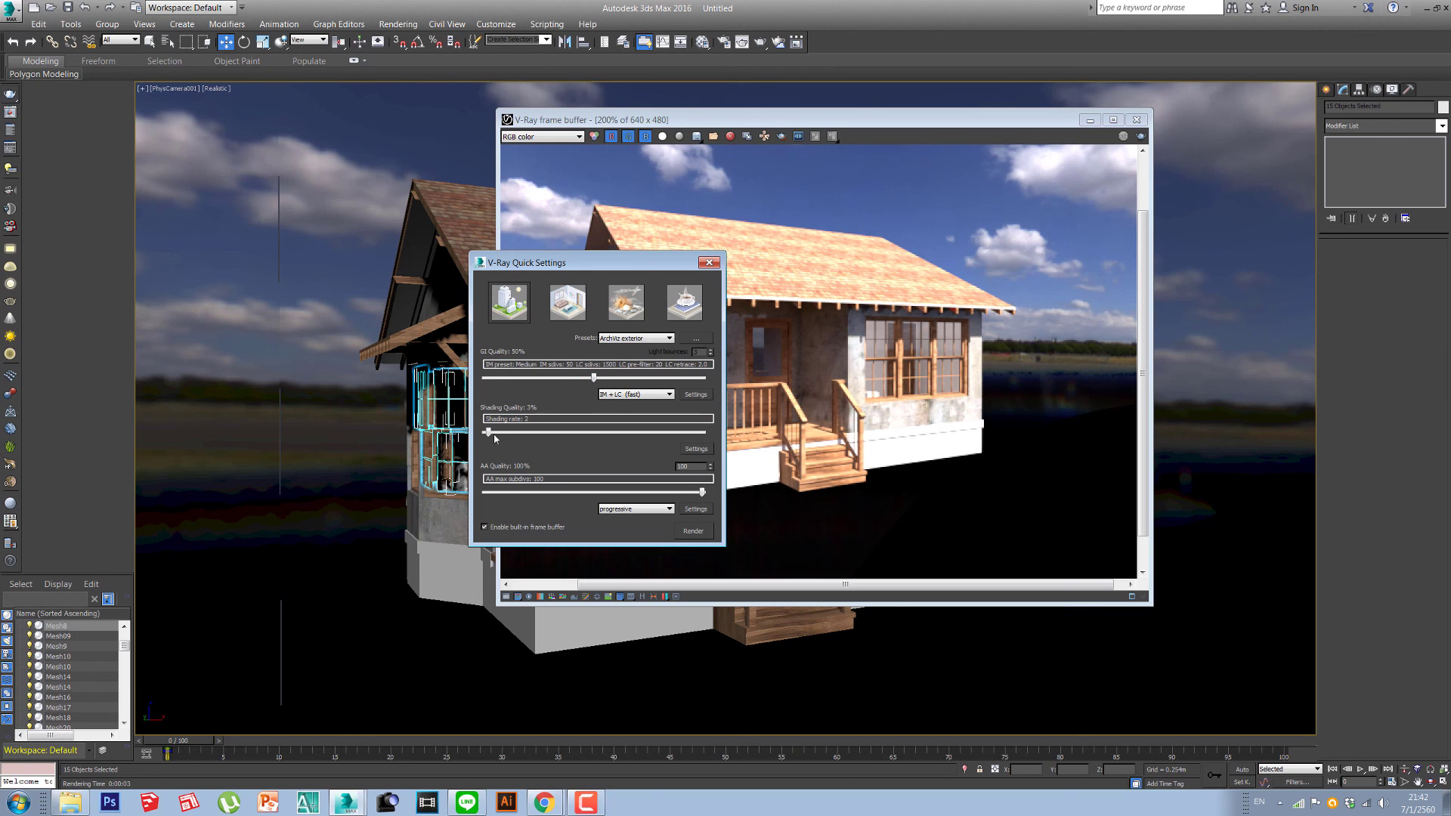
pyautogui.moveTo(489, 434); pyautogui.dragTo(599, 434)
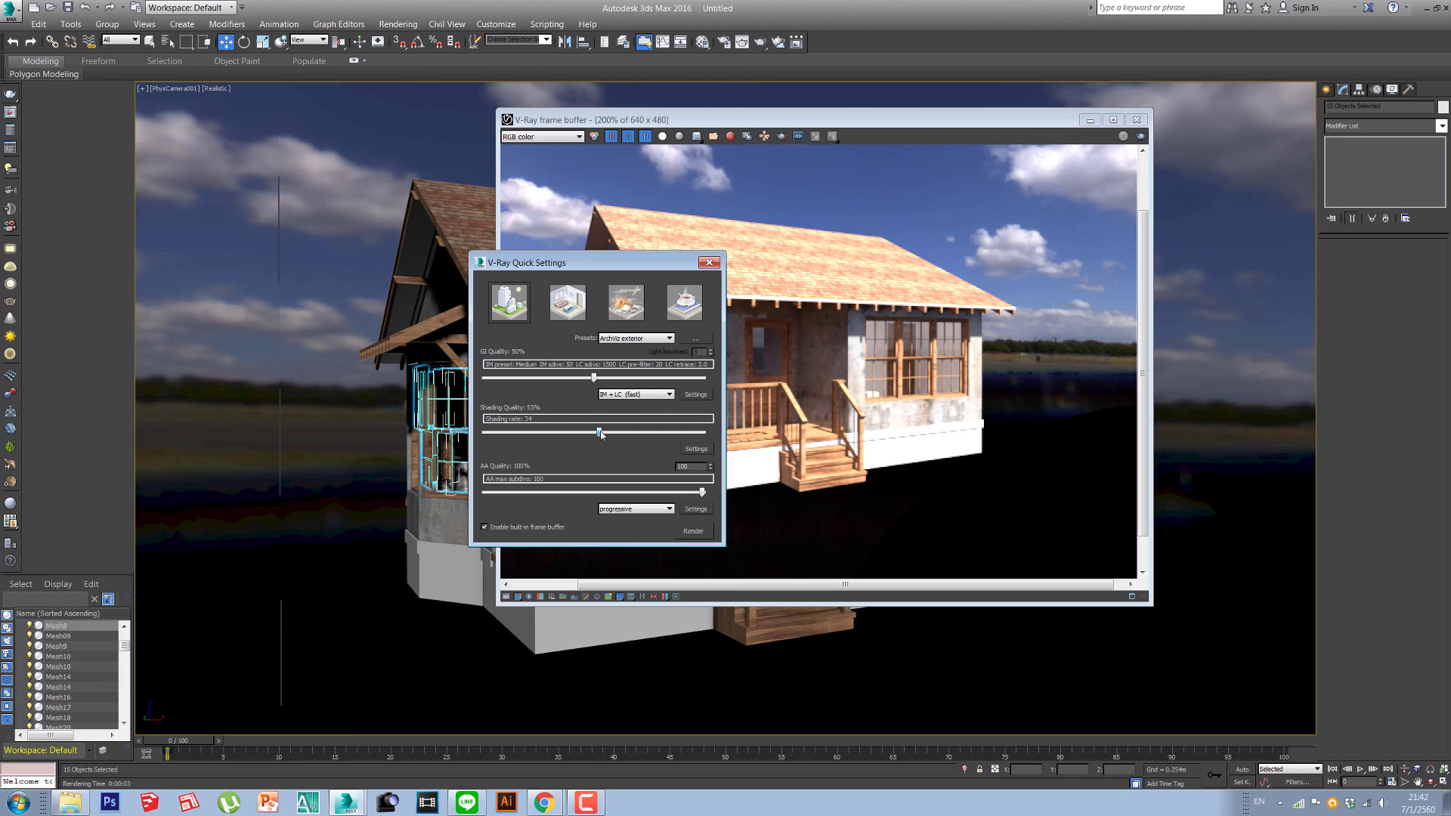
pyautogui.click(701, 533)
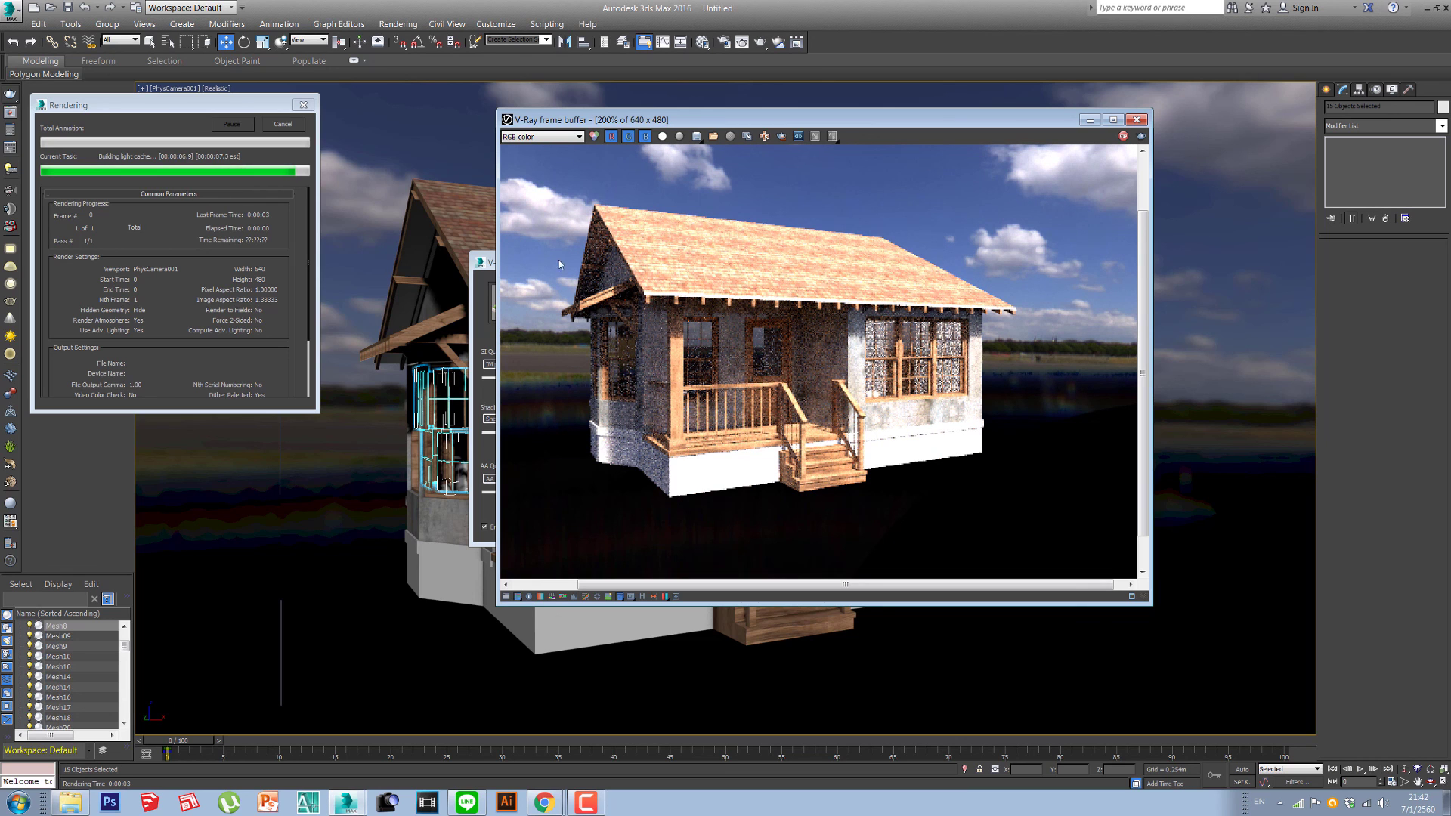
pyautogui.click(488, 264)
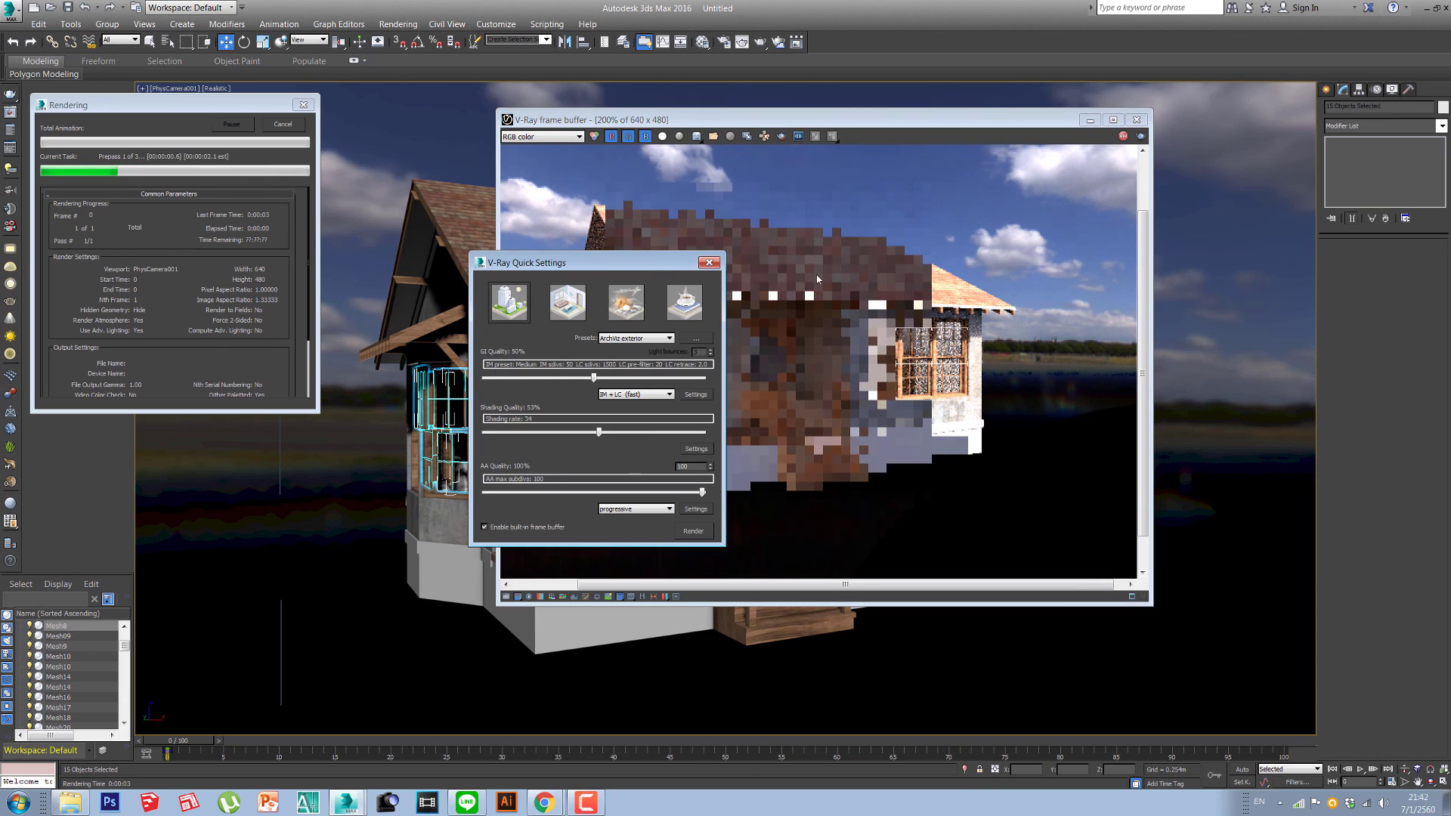